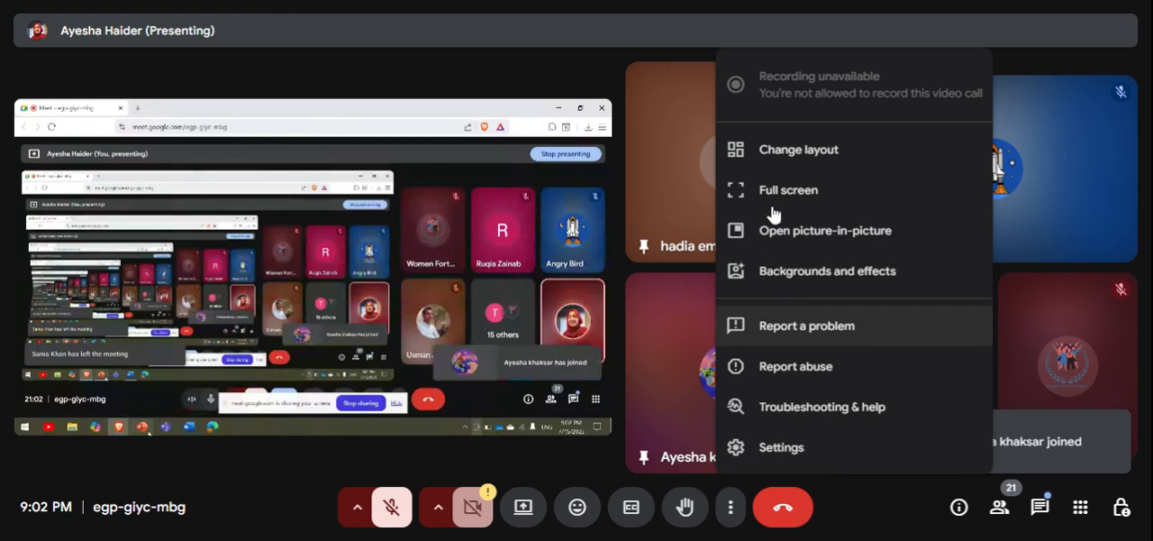
Switch the meeting view to full screen and admit the three participants waiting to join the call.
{"action": "left_click", "coordinate": [772, 190]}
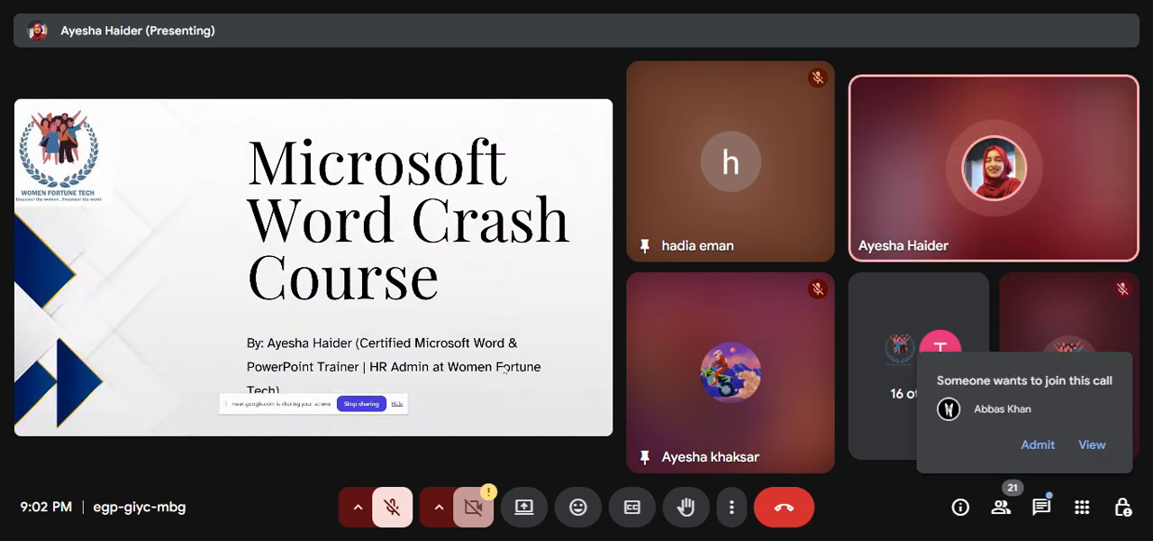
{"action": "left_click", "coordinate": [1038, 445]}
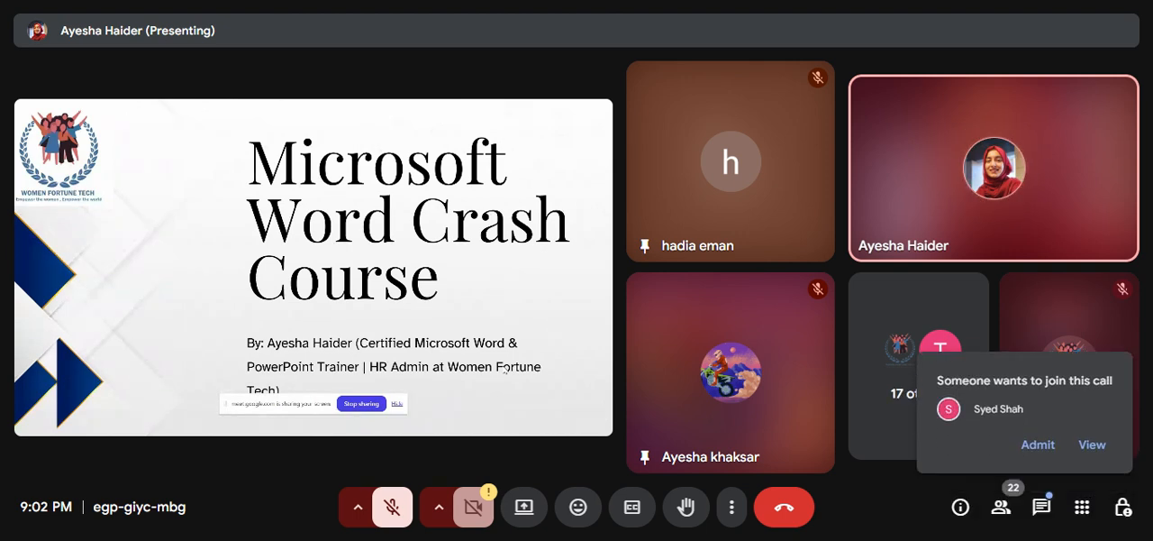
{"action": "left_click", "coordinate": [1038, 445]}
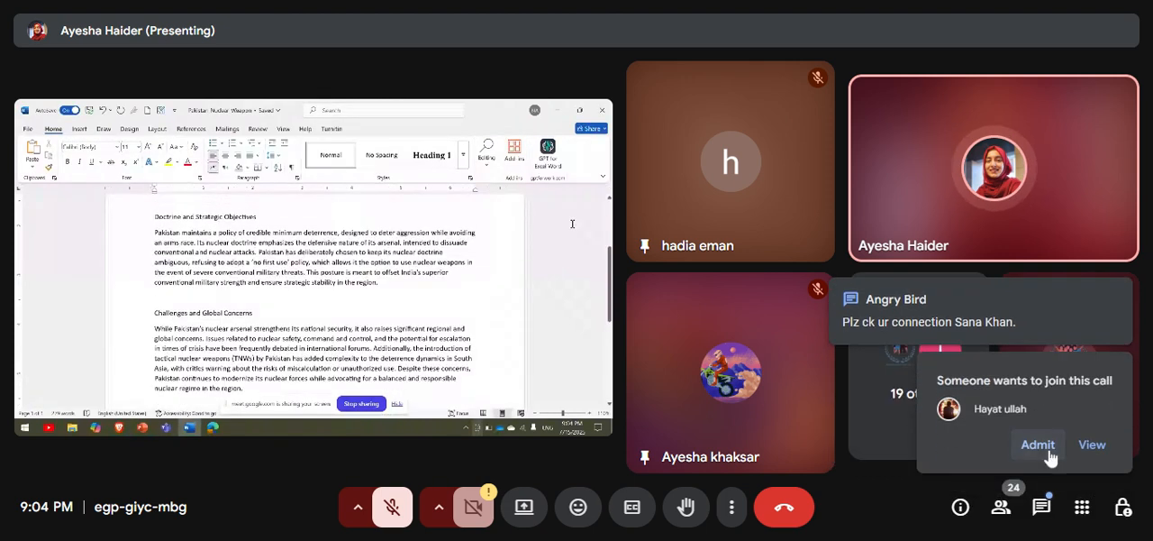
{"action": "left_click", "coordinate": [1038, 445]}
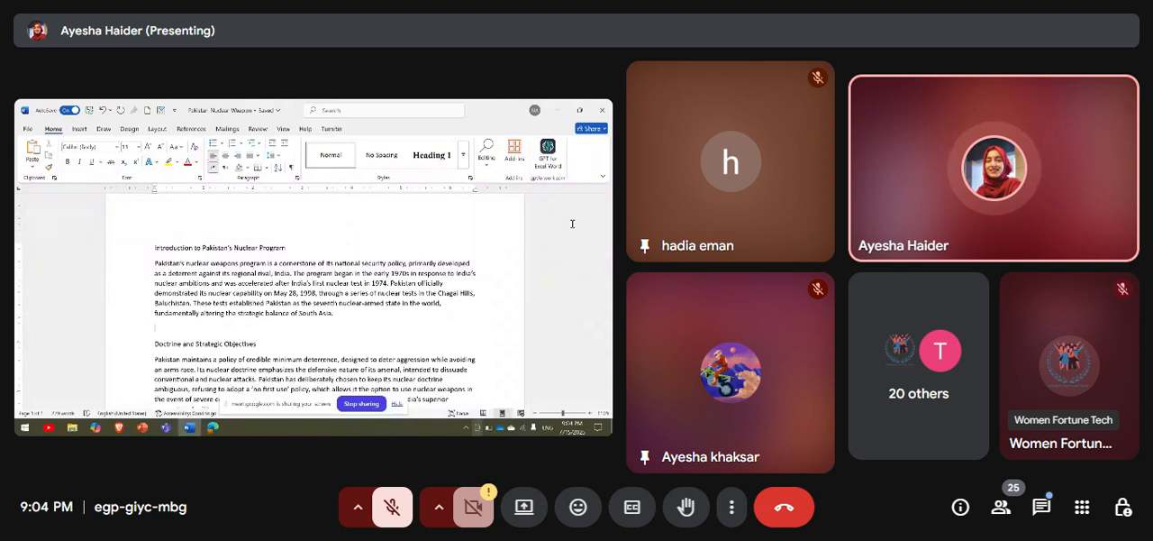
Select the whole document and try centred and right alignment on its text.
{"action": "key", "text": "ctrl+a"}
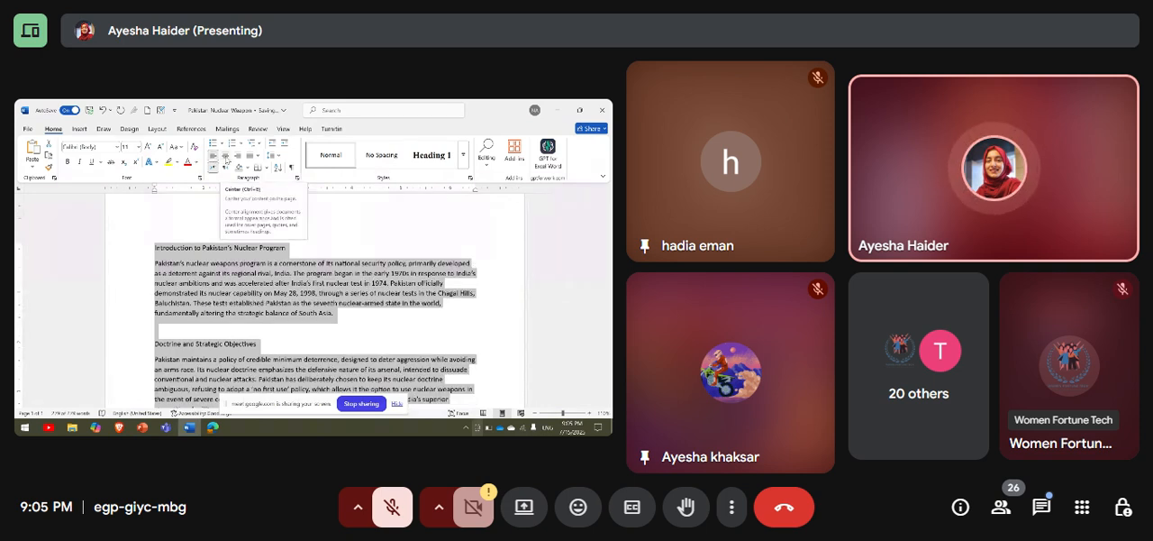
{"action": "left_click", "coordinate": [226, 157]}
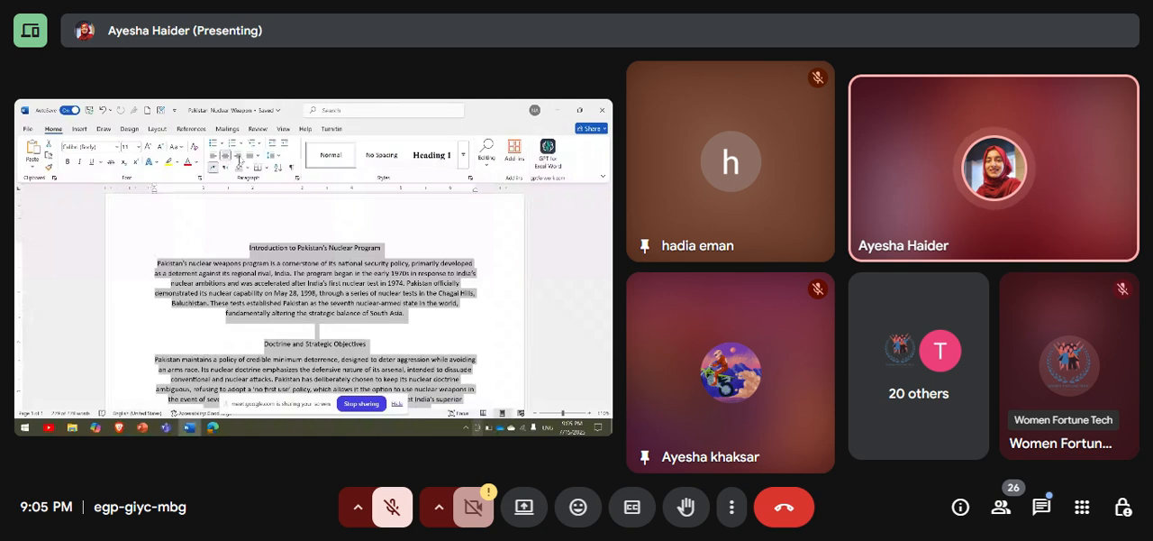
{"action": "left_click", "coordinate": [237, 157]}
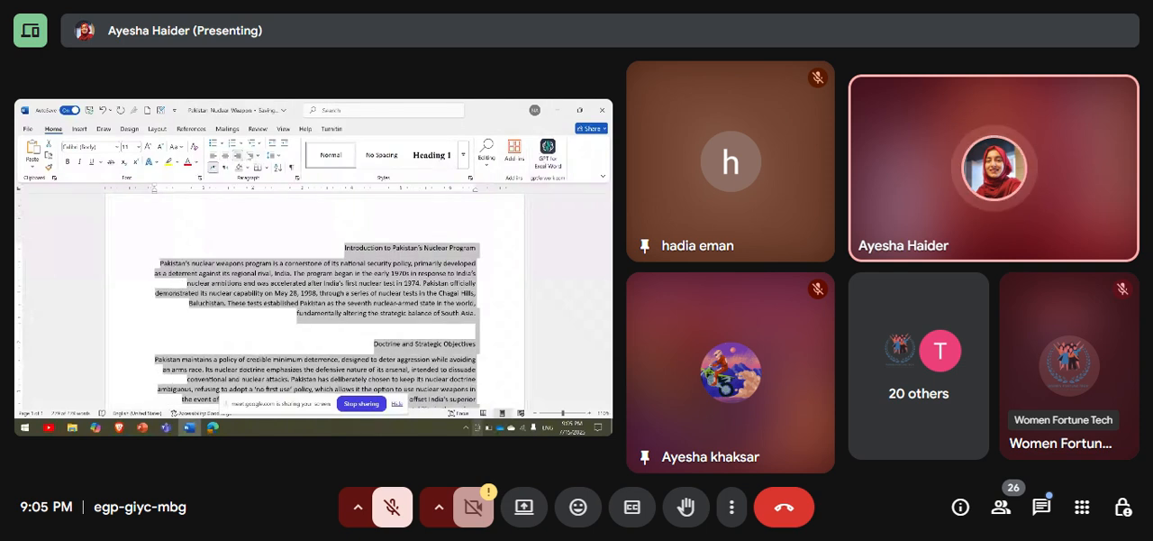
Try the Justify Low, Justify Medium and Justify High alignments on the selected document text.
{"action": "left_click", "coordinate": [257, 156]}
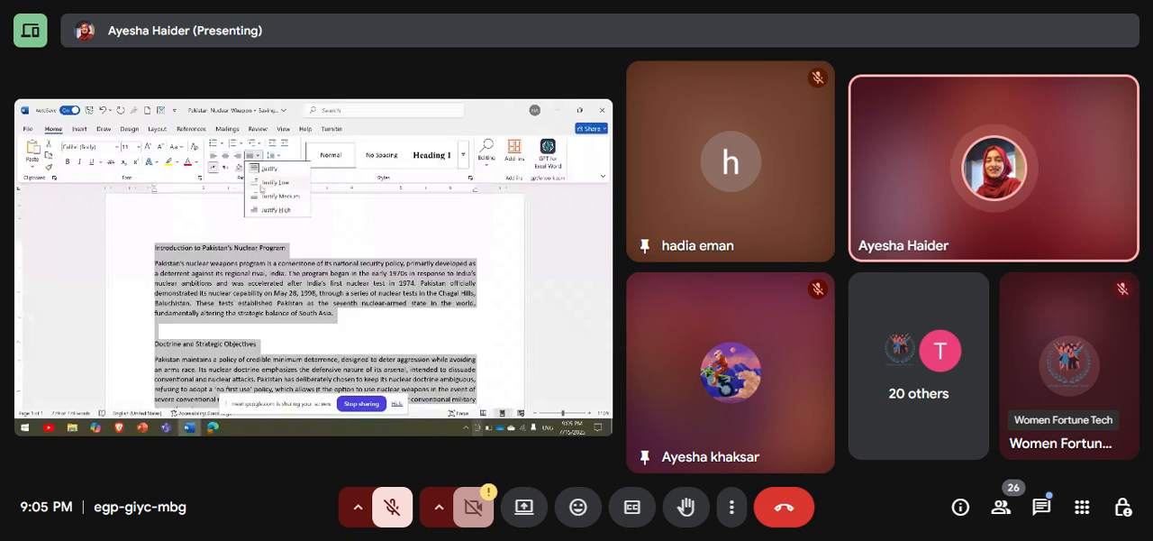
{"action": "left_click", "coordinate": [263, 184]}
{"action": "left_click", "coordinate": [257, 156]}
{"action": "left_click", "coordinate": [270, 199]}
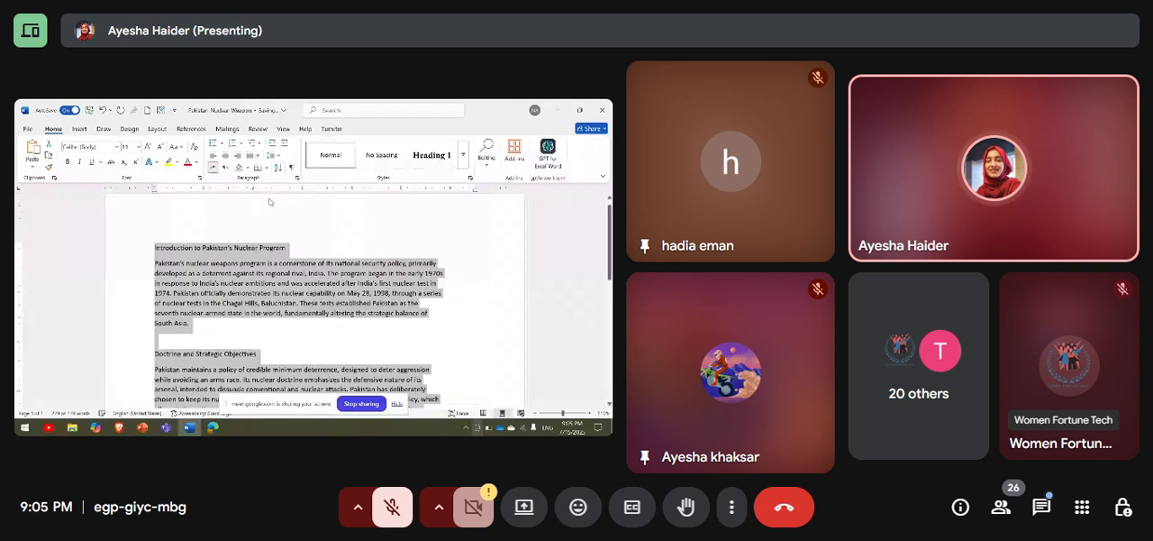
{"action": "left_click", "coordinate": [257, 156]}
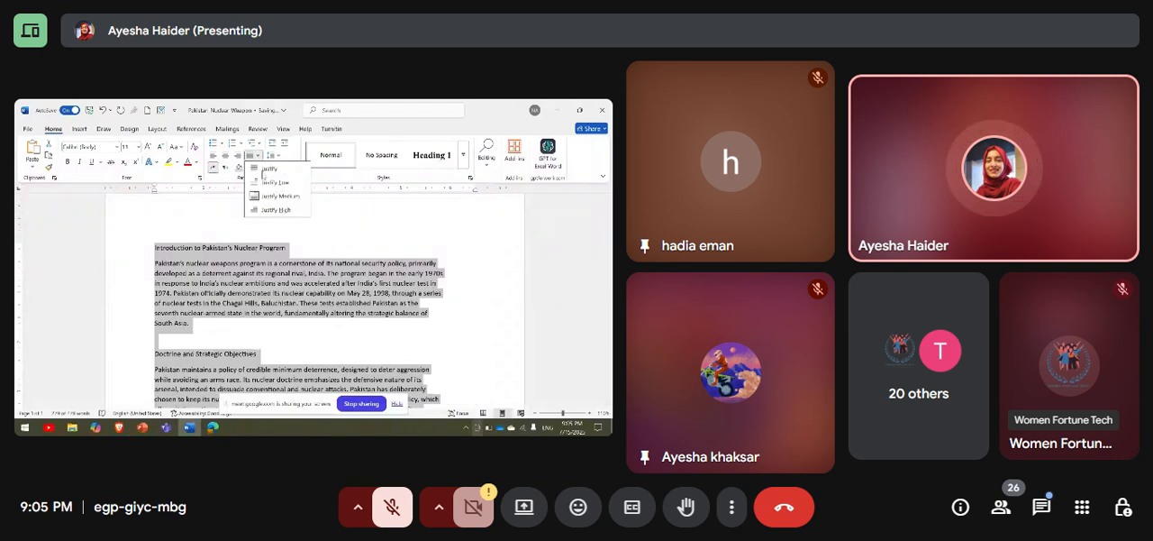
{"action": "left_click", "coordinate": [273, 210]}
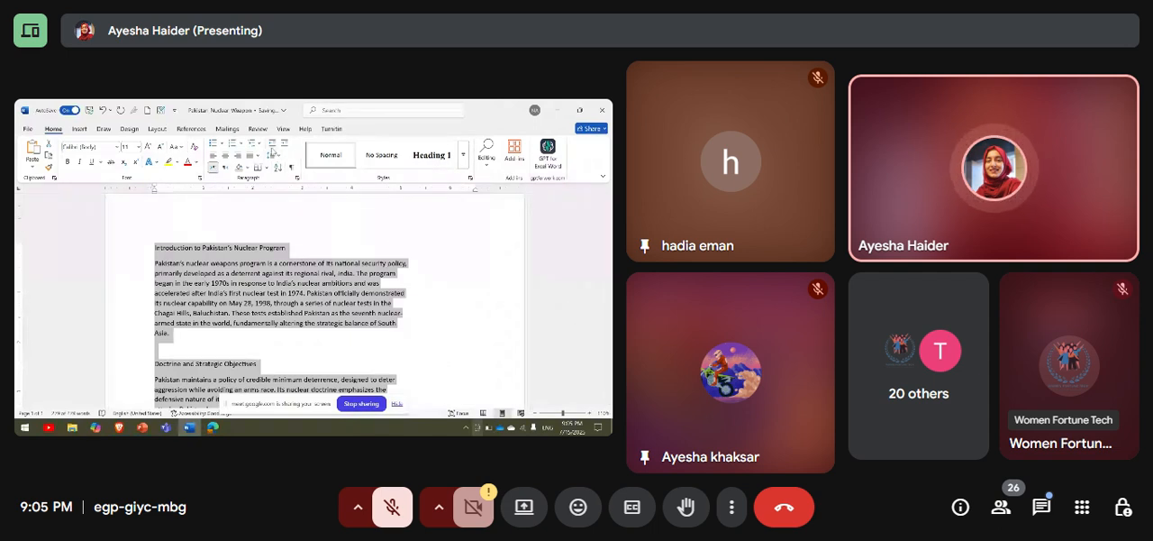
Apply the standard Justify alignment to all of the selected text.
{"action": "left_click", "coordinate": [275, 157]}
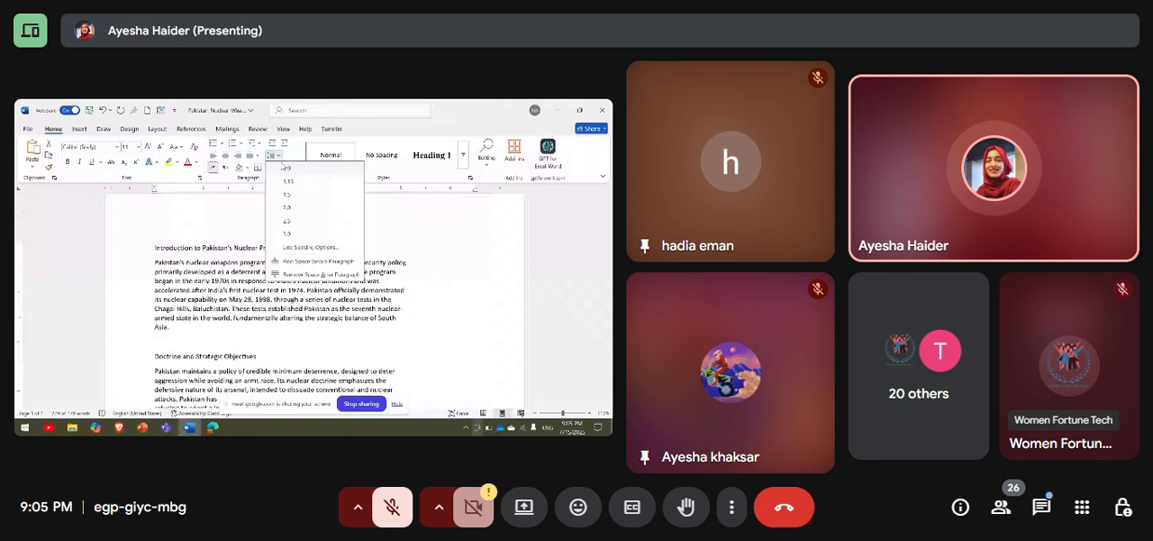
{"action": "left_click", "coordinate": [257, 156]}
{"action": "left_click", "coordinate": [264, 169]}
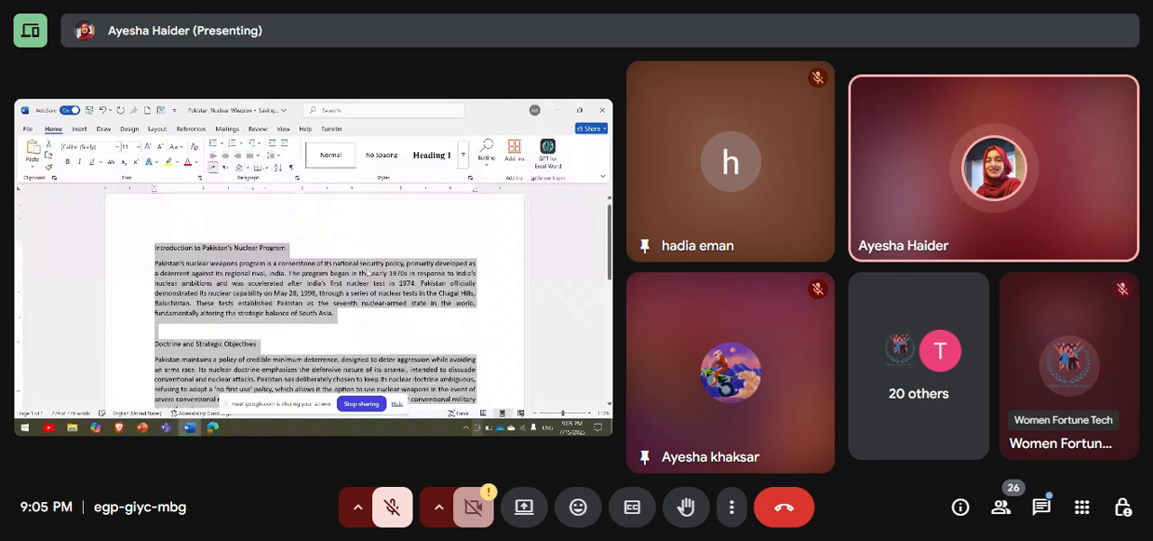
Remove the blank lines above the "Doctrine and Strategic Objectives" and "Challenges and Global Concerns" headings.
{"action": "left_click", "coordinate": [206, 336]}
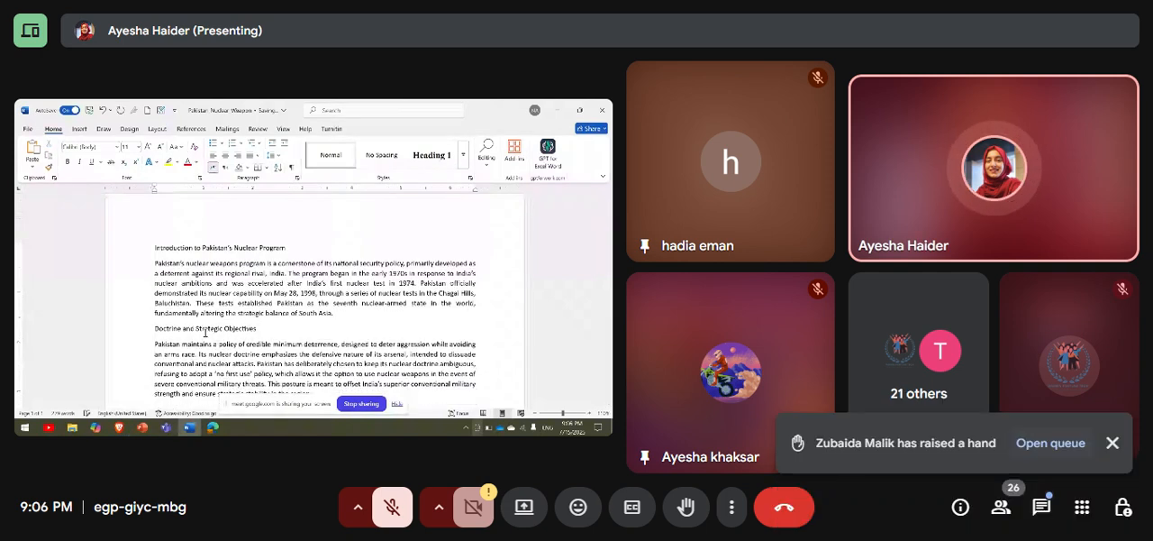
{"action": "scroll", "coordinate": [177, 241], "scroll_direction": "down", "scroll_amount": 5}
{"action": "scroll", "coordinate": [176, 241], "scroll_direction": "up", "scroll_amount": 5}
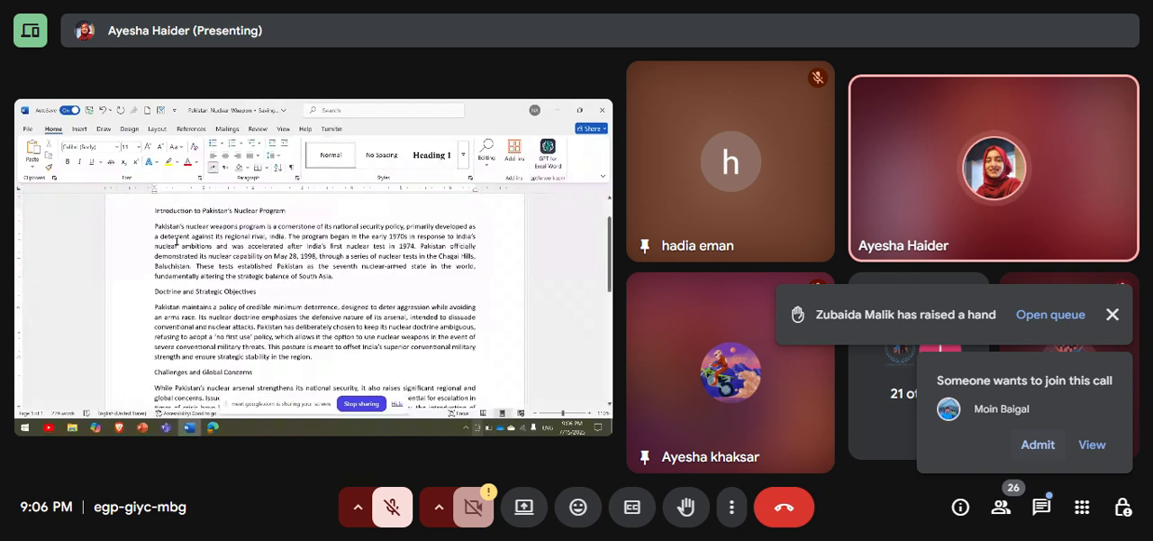
Admit the waiting participant to the call and dismiss the raised-hand and microphone-off notices.
{"action": "left_click", "coordinate": [1045, 447]}
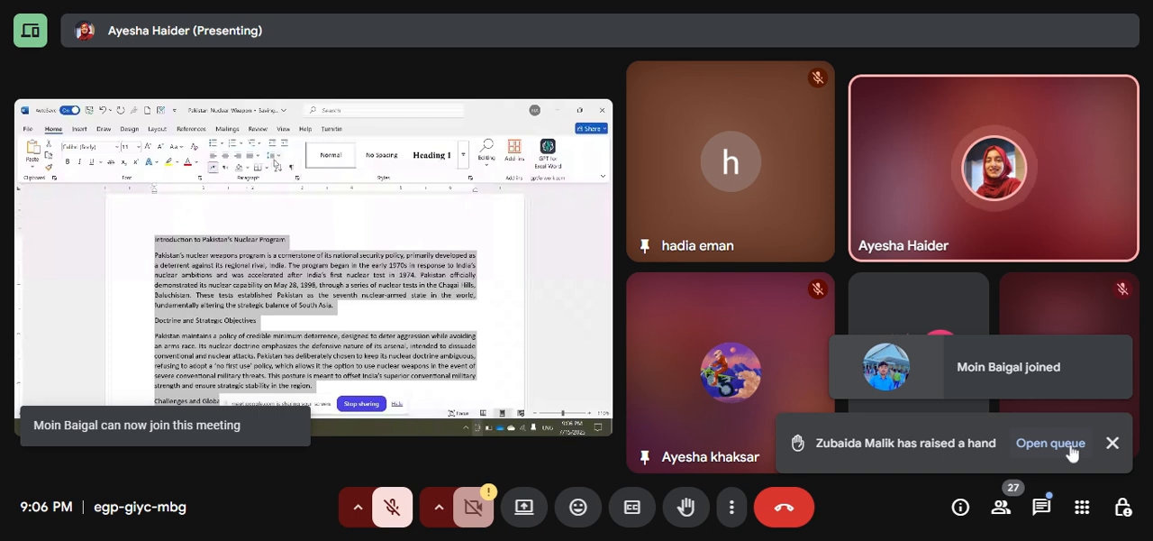
{"action": "left_click", "coordinate": [1114, 443]}
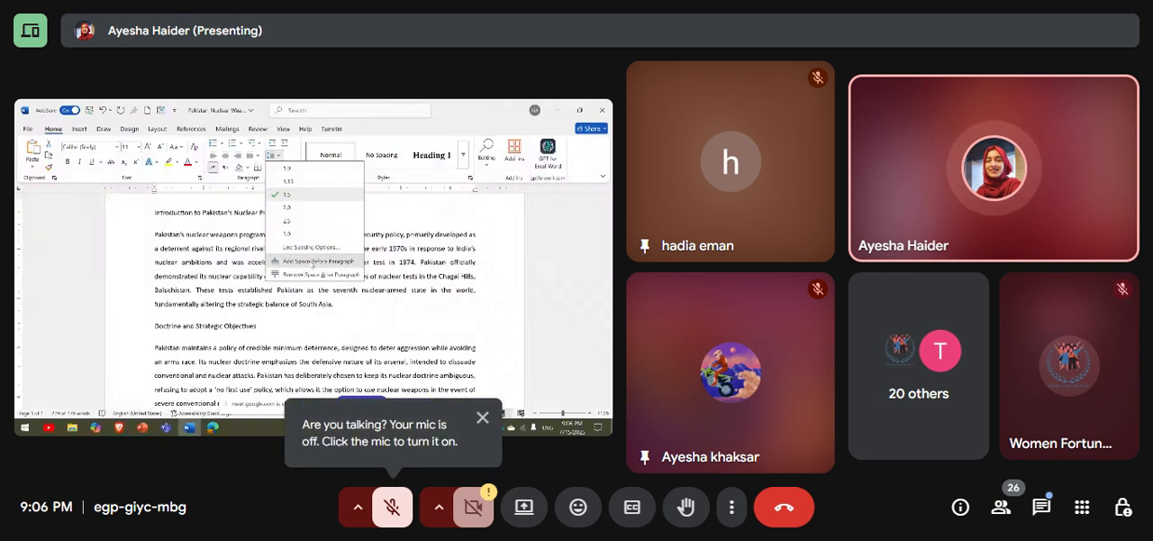
{"action": "left_click", "coordinate": [483, 417]}
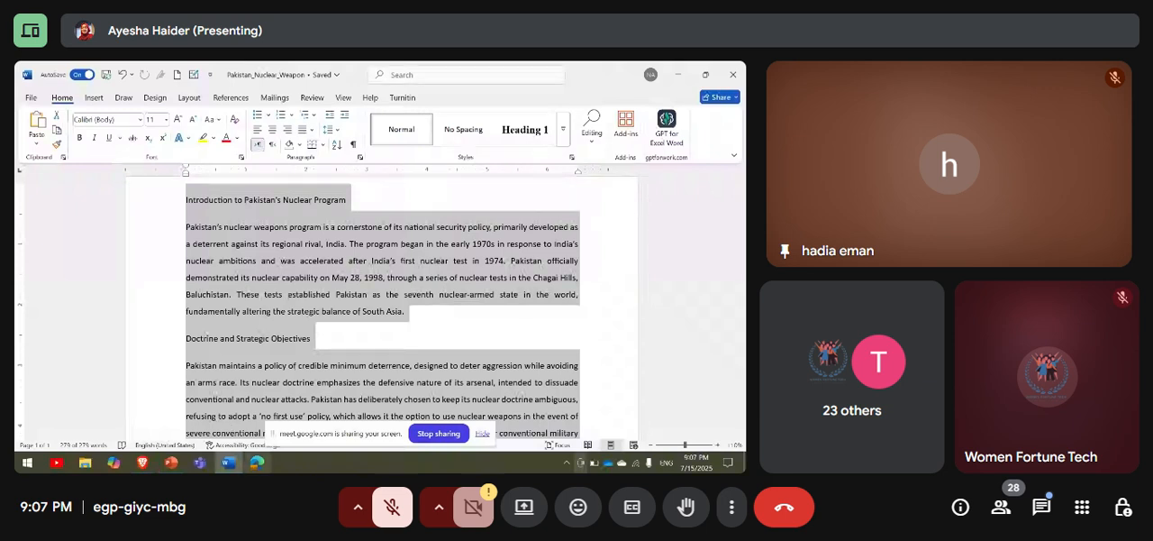
Select the paragraph under "Introduction to Pakistan's Nuclear Program" and turn on automatic hyphenation.
{"action": "left_click", "coordinate": [288, 374]}
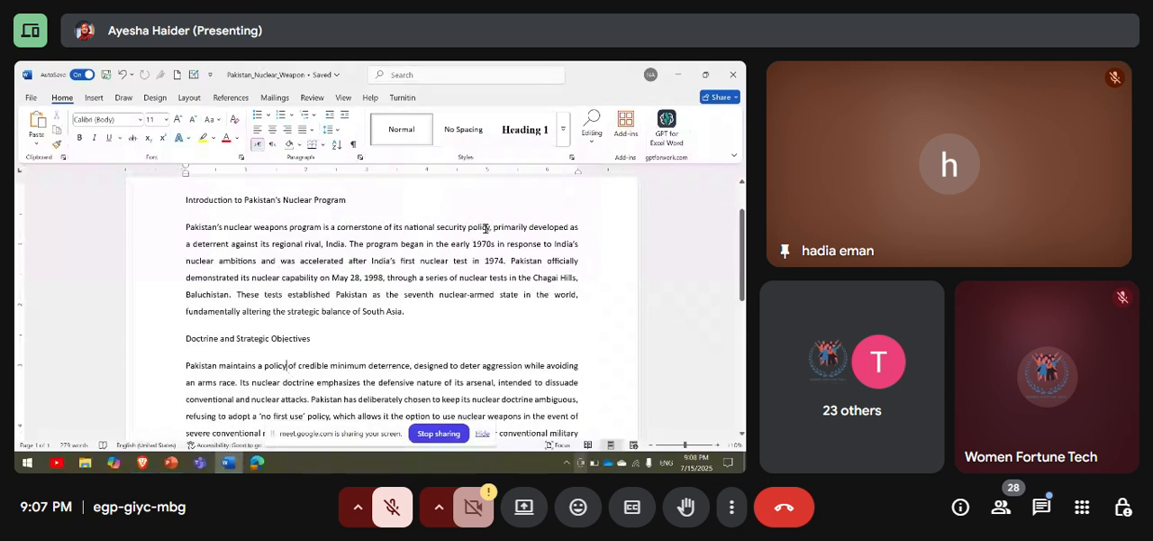
{"action": "scroll", "coordinate": [485, 228], "scroll_direction": "down", "scroll_amount": 5}
{"action": "scroll", "coordinate": [485, 228], "scroll_direction": "down", "scroll_amount": 3}
{"action": "scroll", "coordinate": [485, 227], "scroll_direction": "up", "scroll_amount": 4}
{"action": "scroll", "coordinate": [484, 228], "scroll_direction": "up", "scroll_amount": 5}
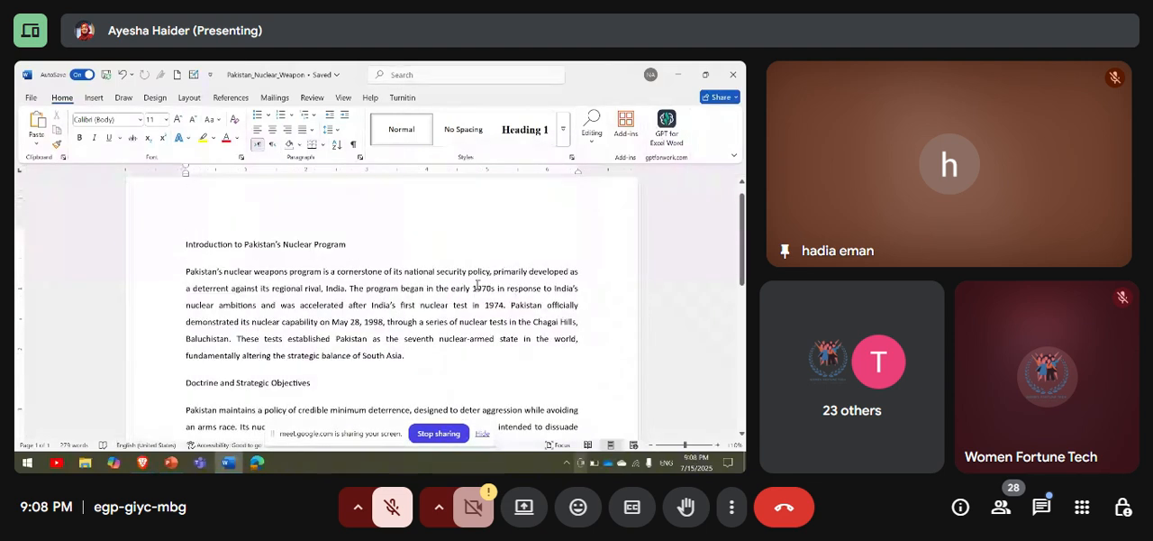
{"action": "left_click_drag", "start_coordinate": [421, 358], "coordinate": [147, 270]}
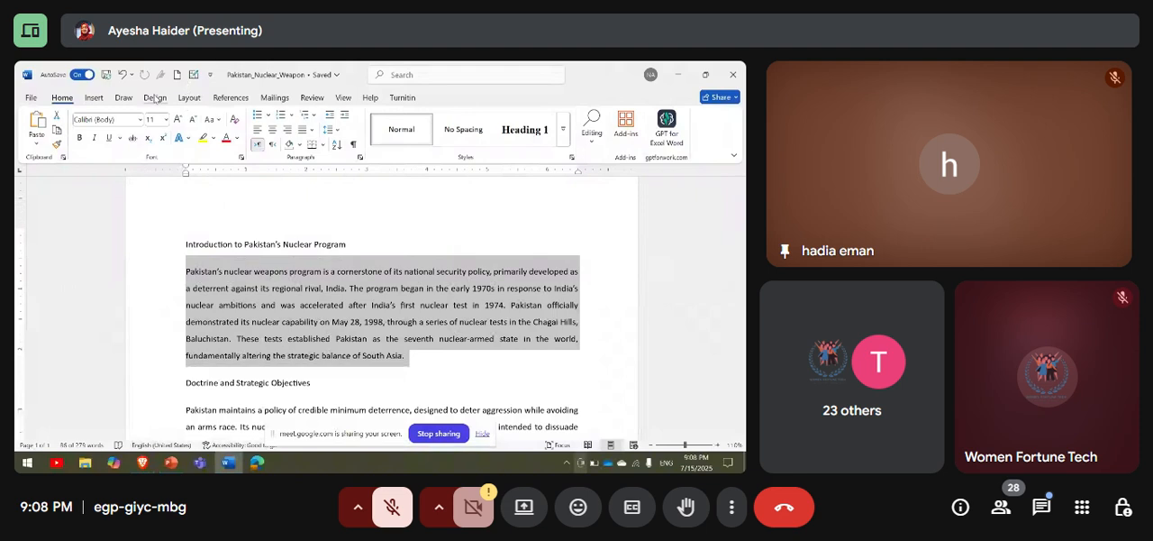
{"action": "left_click", "coordinate": [192, 97]}
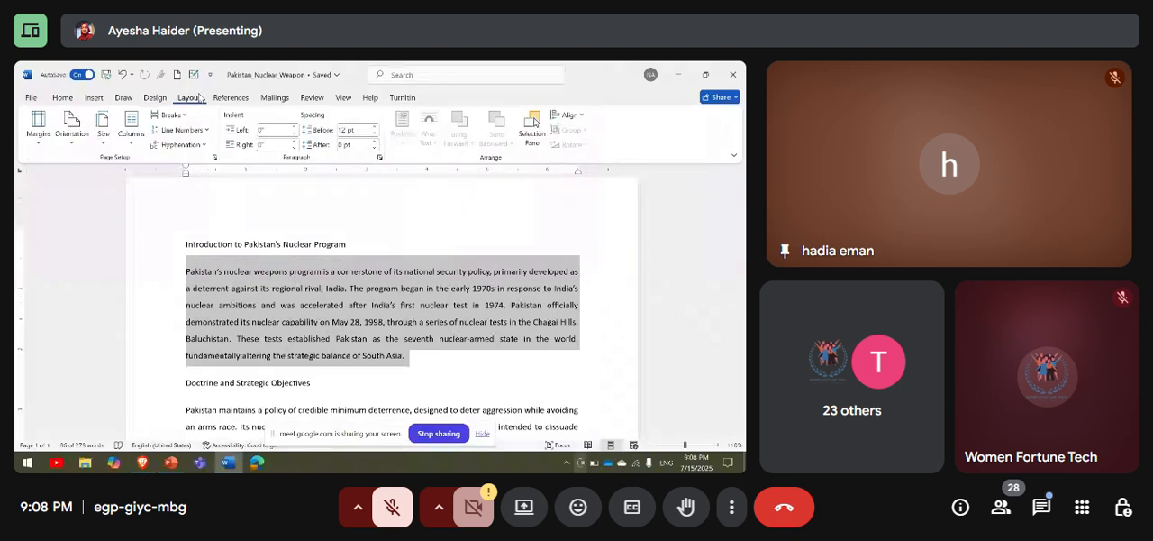
{"action": "left_click", "coordinate": [205, 146]}
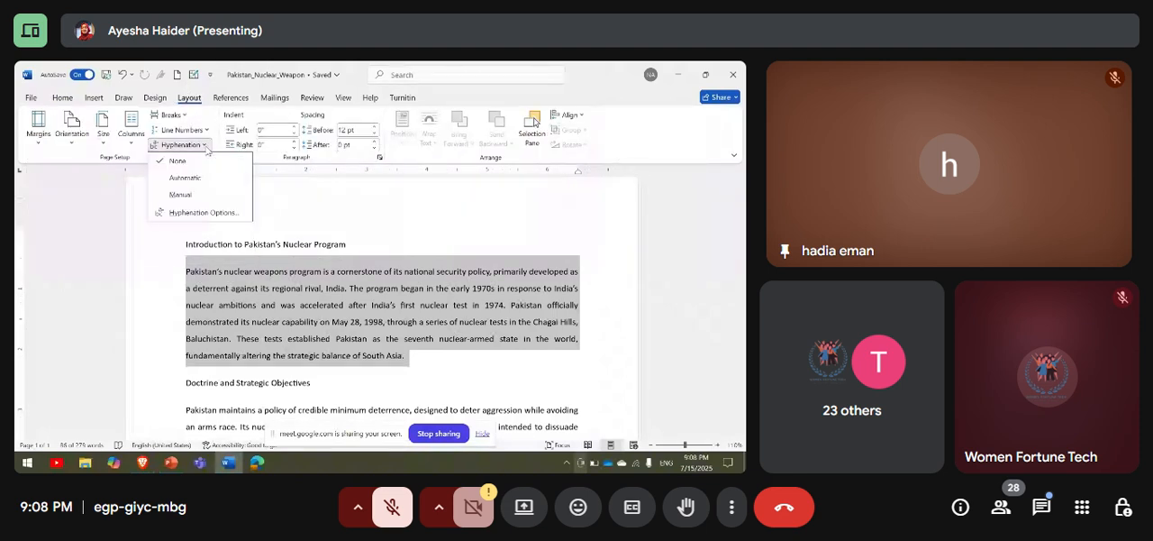
{"action": "left_click", "coordinate": [198, 180]}
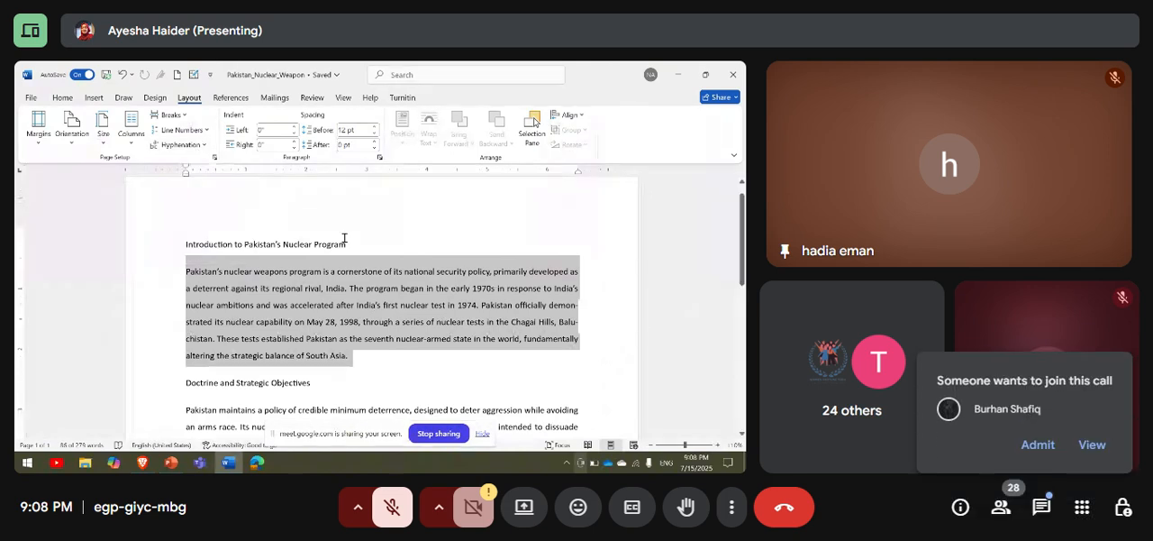
Admit two more waiting participants and unpin both pinned participant tiles in the meeting.
{"action": "left_click", "coordinate": [1038, 445]}
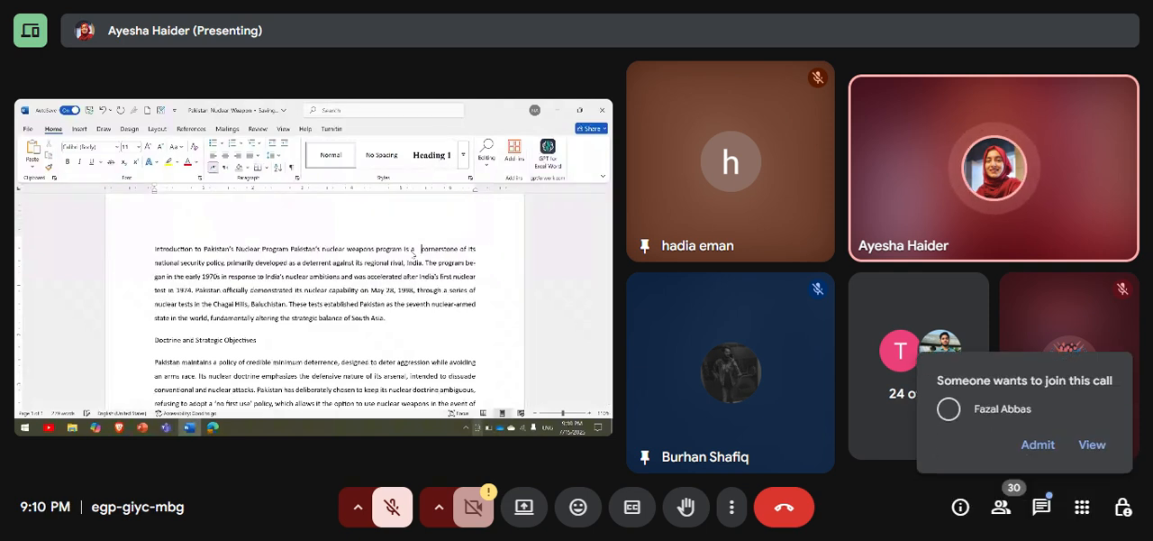
{"action": "left_click", "coordinate": [1038, 445]}
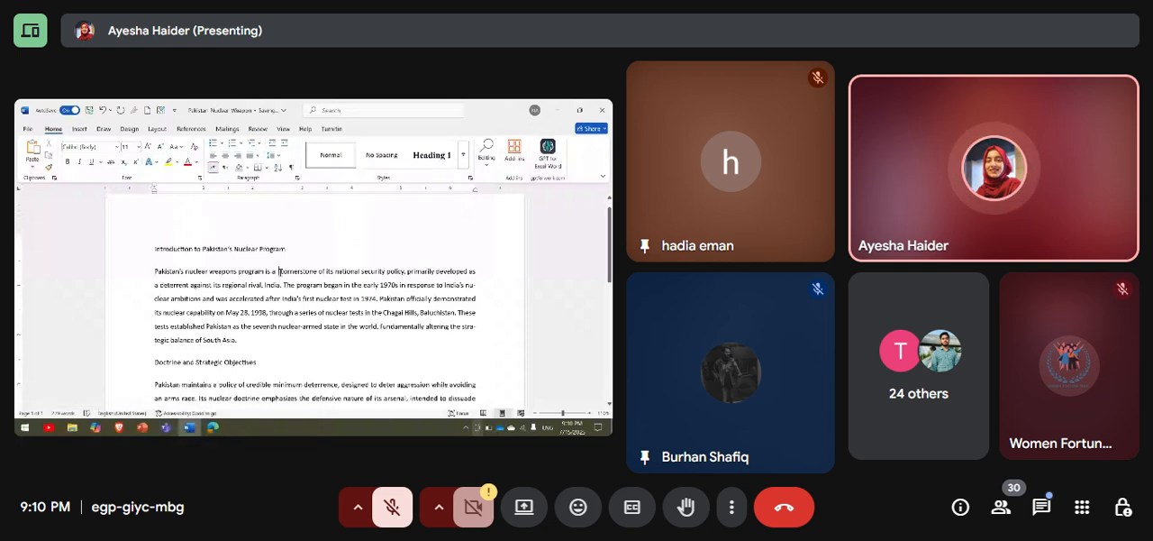
{"action": "mouse_move", "coordinate": [652, 467]}
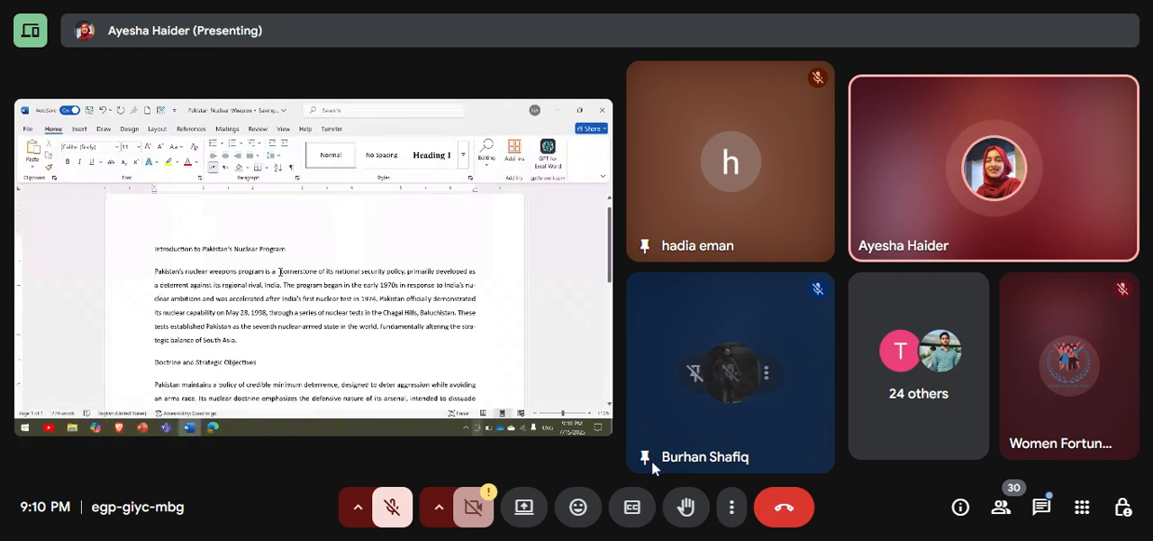
{"action": "left_click", "coordinate": [694, 377]}
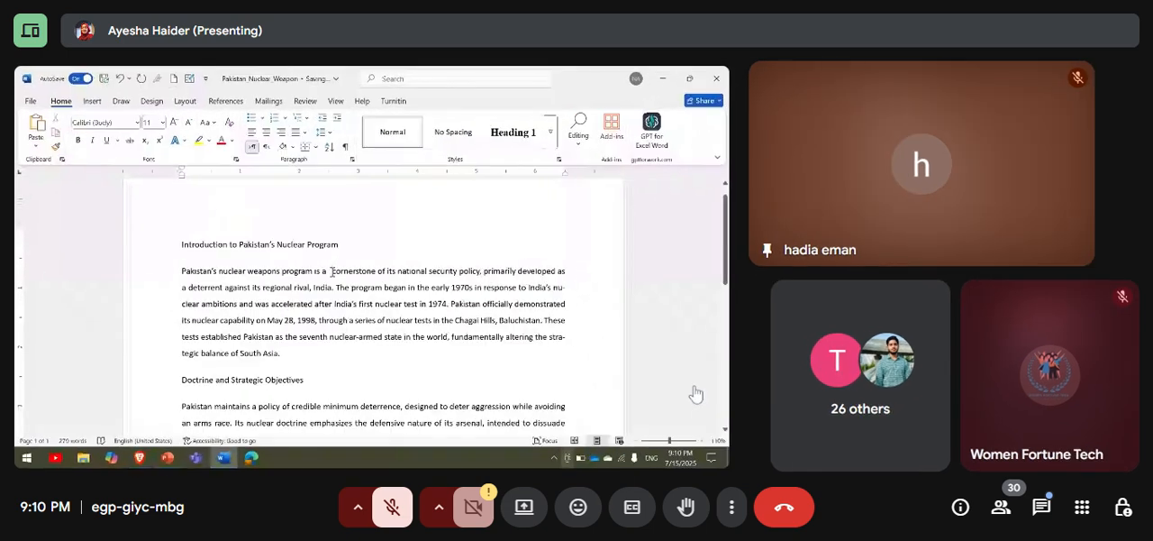
{"action": "mouse_move", "coordinate": [912, 175]}
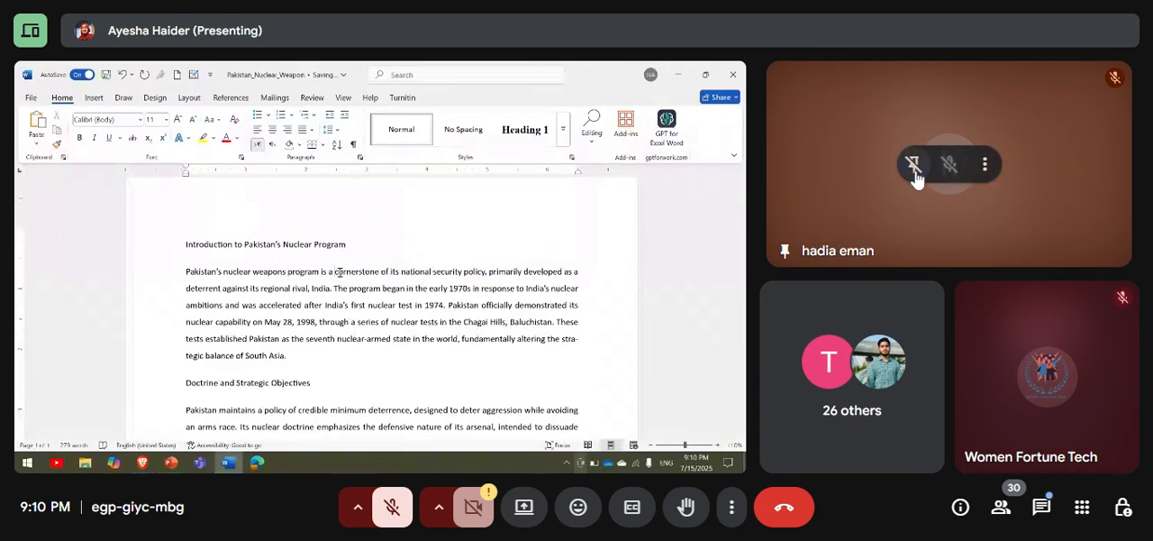
{"action": "left_click", "coordinate": [915, 174]}
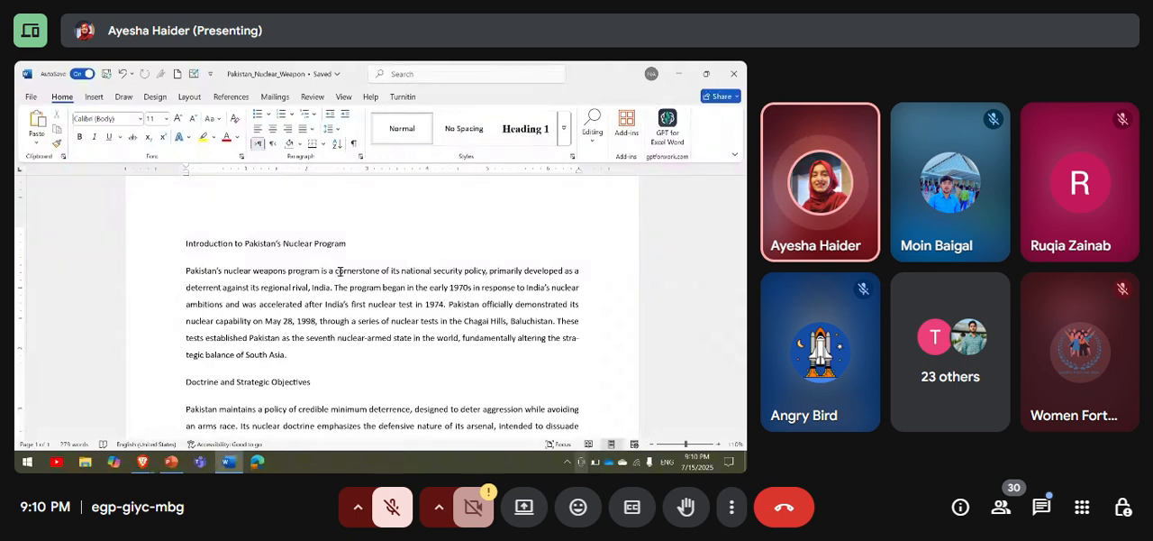
Show the paragraph marks and other hidden formatting symbols in the document.
{"action": "left_click", "coordinate": [354, 145]}
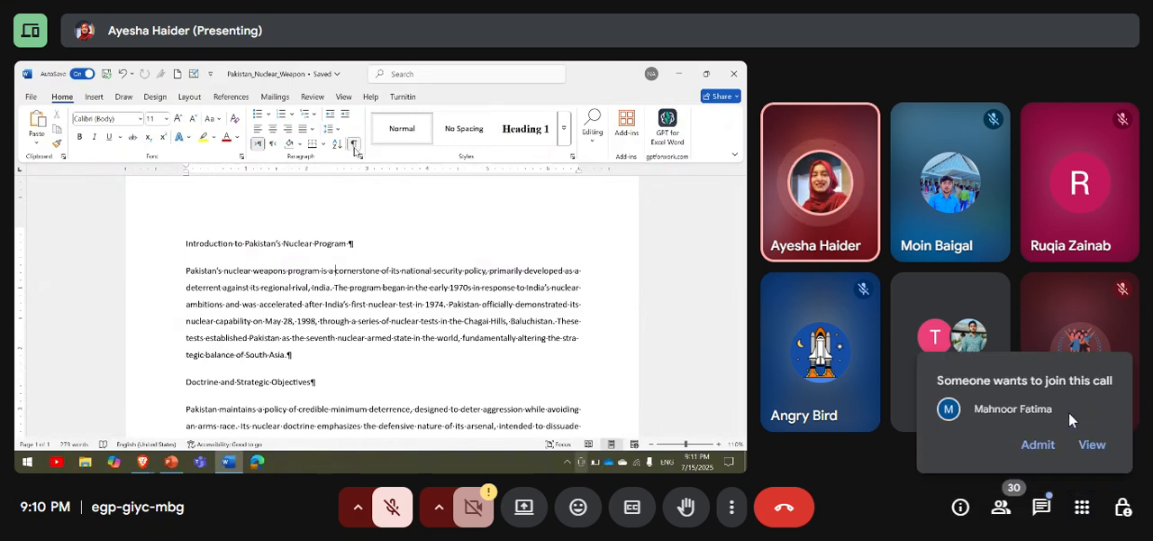
Let the next waiting participant into the call and close the raised-hand and microphone-off notifications.
{"action": "left_click", "coordinate": [1038, 445]}
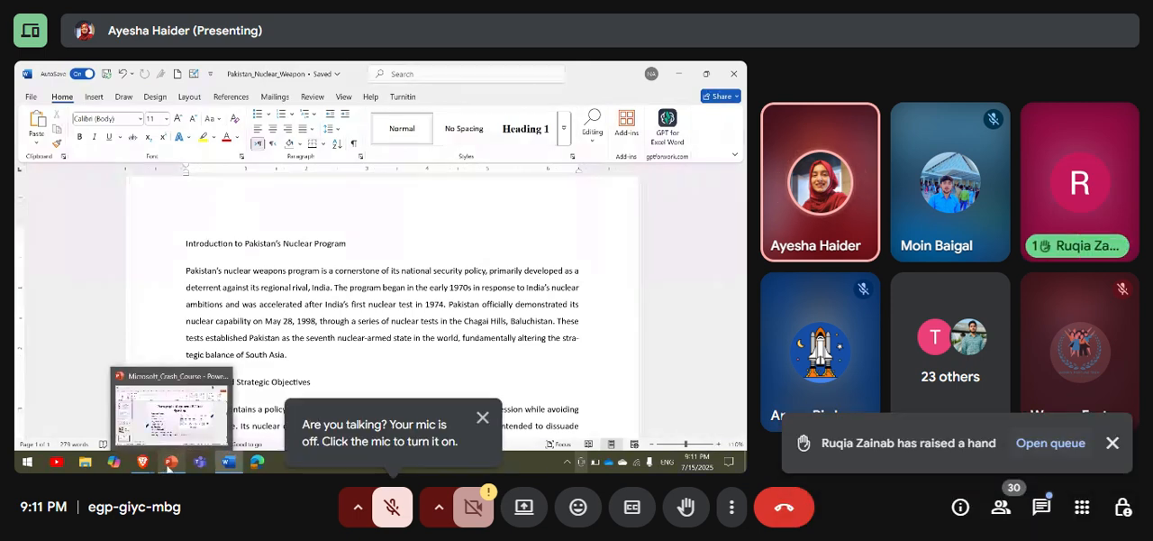
{"action": "left_click", "coordinate": [1113, 443]}
{"action": "left_click", "coordinate": [482, 417]}
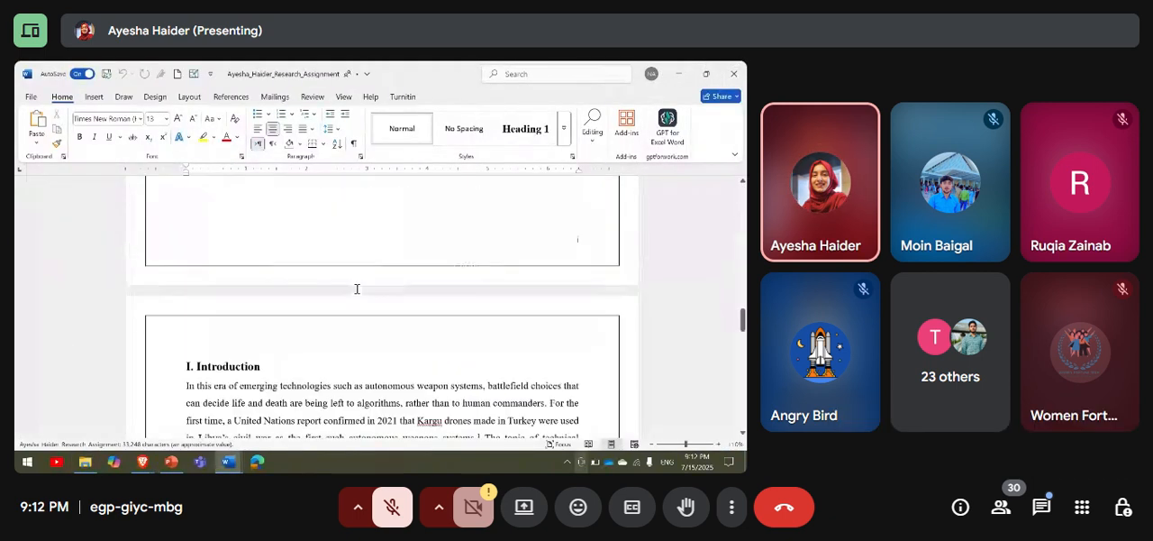
Select the entire paragraph under "iv. Trauma, Moral Blindness, and Psychological Detachment" in the research assignment.
{"action": "scroll", "coordinate": [357, 288], "scroll_direction": "down", "scroll_amount": 3}
{"action": "scroll", "coordinate": [357, 289], "scroll_direction": "down", "scroll_amount": 12}
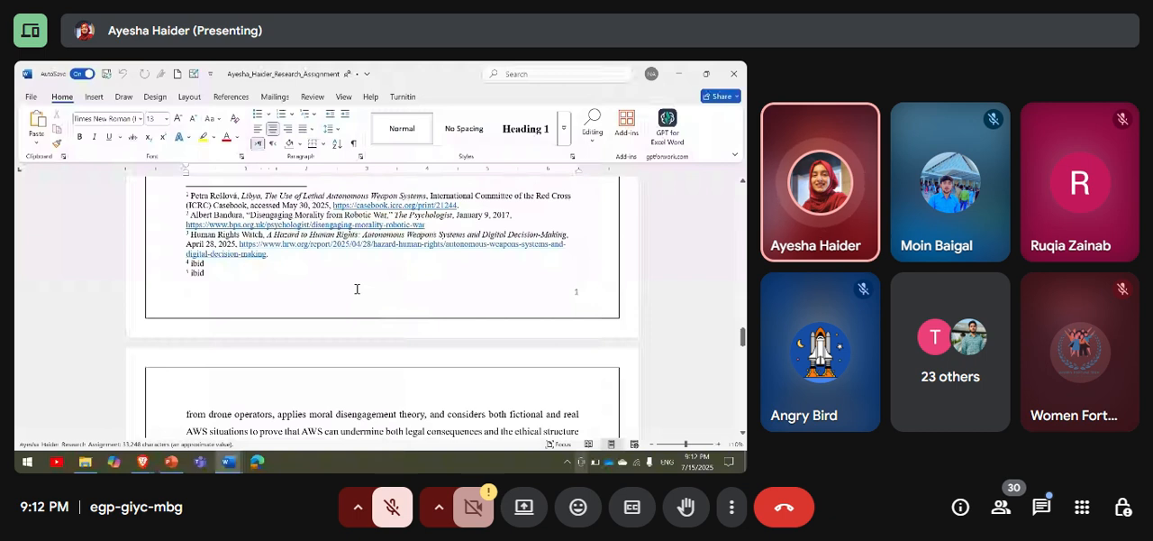
{"action": "scroll", "coordinate": [356, 289], "scroll_direction": "down", "scroll_amount": 10}
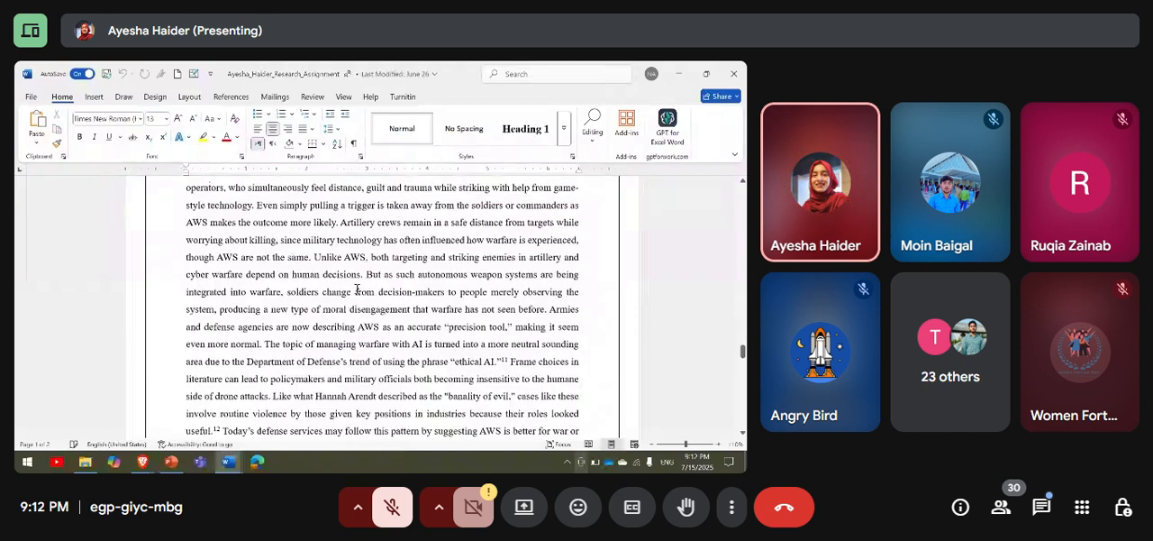
{"action": "scroll", "coordinate": [356, 289], "scroll_direction": "down", "scroll_amount": 1}
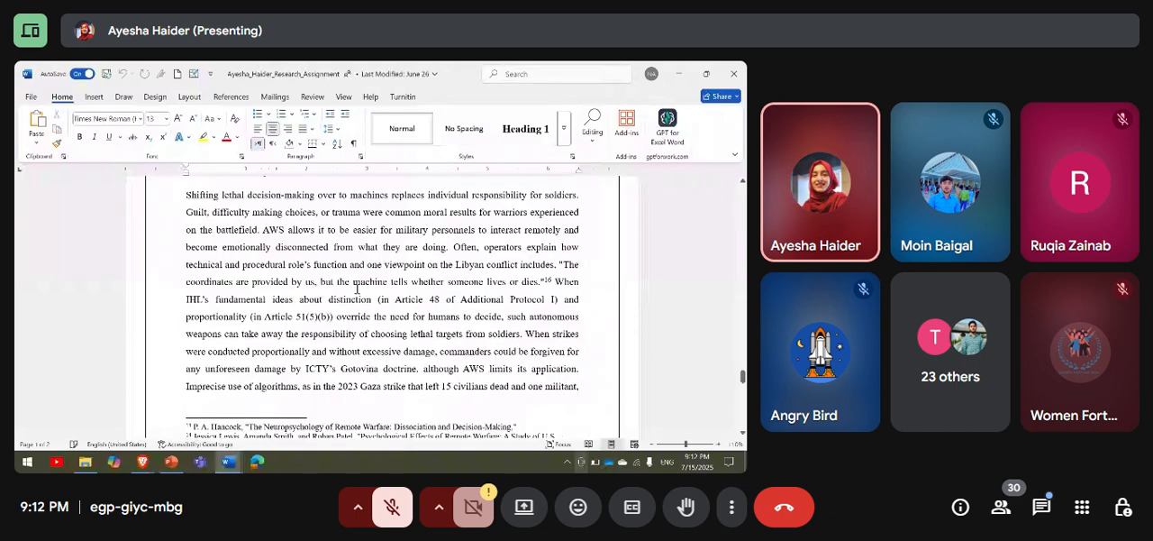
{"action": "scroll", "coordinate": [357, 288], "scroll_direction": "up", "scroll_amount": 5}
{"action": "scroll", "coordinate": [357, 288], "scroll_direction": "down", "scroll_amount": 2}
{"action": "scroll", "coordinate": [356, 288], "scroll_direction": "down", "scroll_amount": 10}
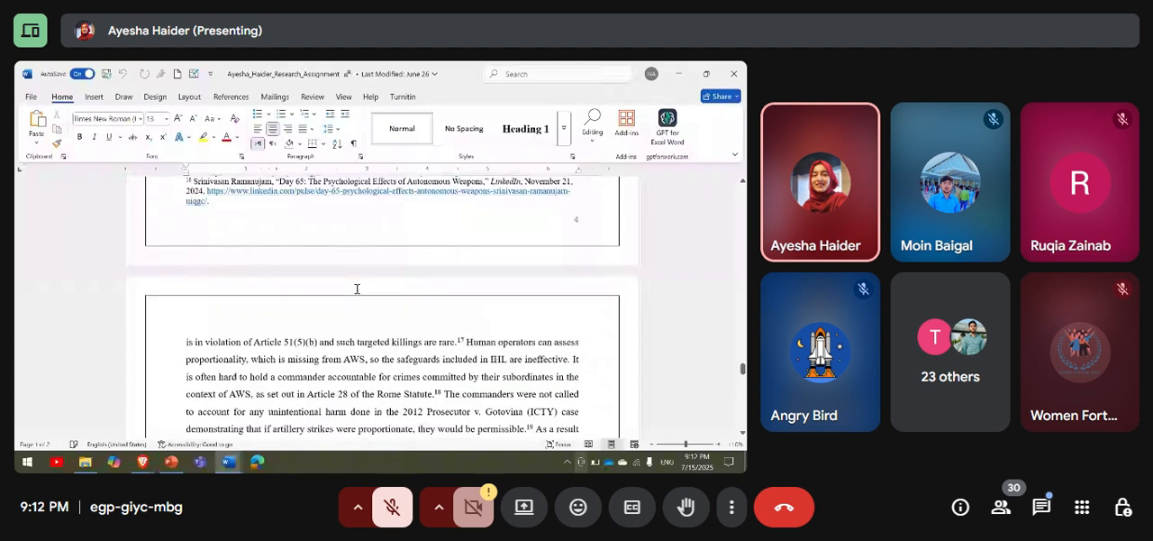
{"action": "scroll", "coordinate": [357, 288], "scroll_direction": "down", "scroll_amount": 3}
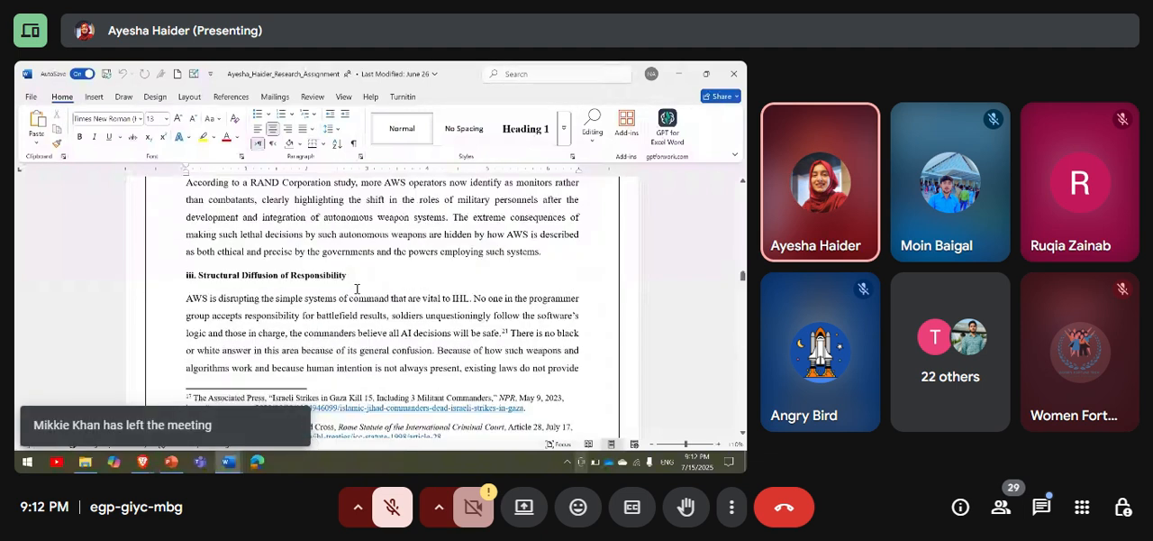
{"action": "scroll", "coordinate": [357, 288], "scroll_direction": "down", "scroll_amount": 12}
{"action": "scroll", "coordinate": [357, 288], "scroll_direction": "up", "scroll_amount": 4}
{"action": "scroll", "coordinate": [357, 289], "scroll_direction": "up", "scroll_amount": 1}
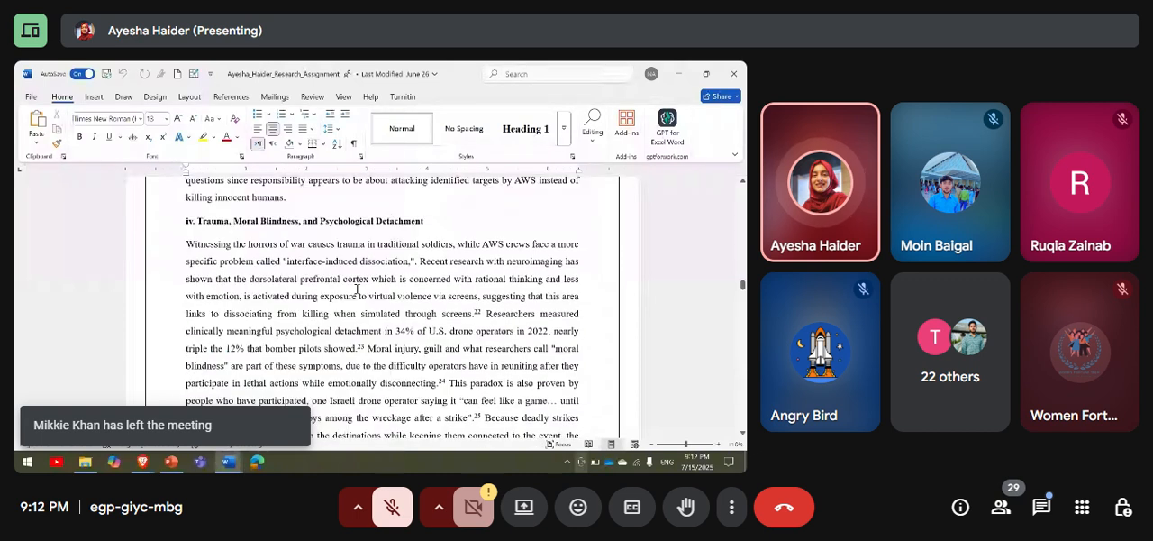
{"action": "scroll", "coordinate": [357, 288], "scroll_direction": "down", "scroll_amount": 1}
{"action": "left_click_drag", "start_coordinate": [204, 218], "coordinate": [518, 294]}
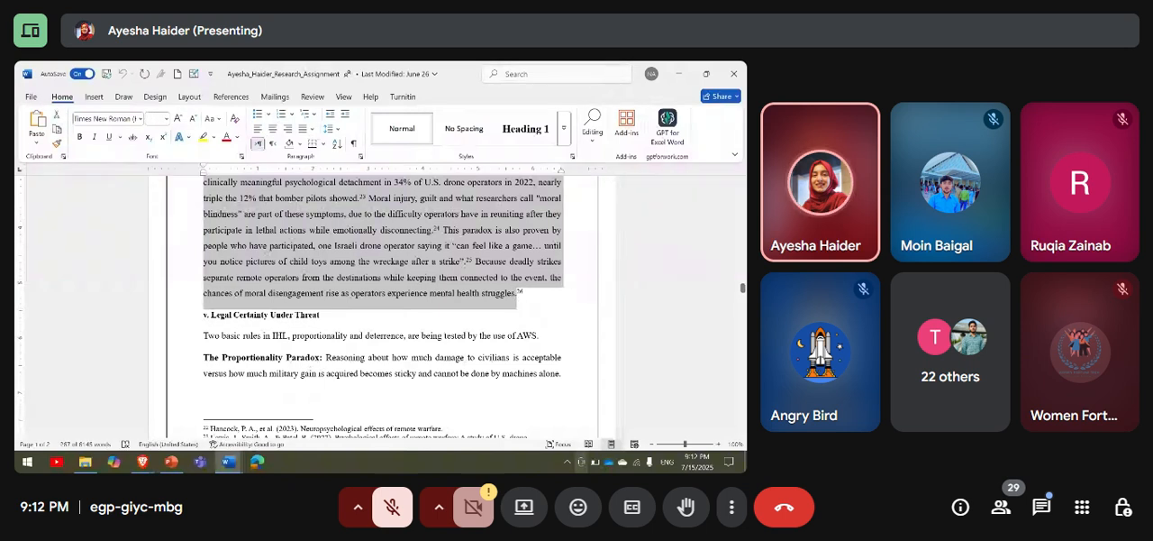
Close the research assignment and switch to the Pakistan_Nuclear_Weapon document.
{"action": "left_click", "coordinate": [734, 74]}
{"action": "left_click", "coordinate": [136, 187]}
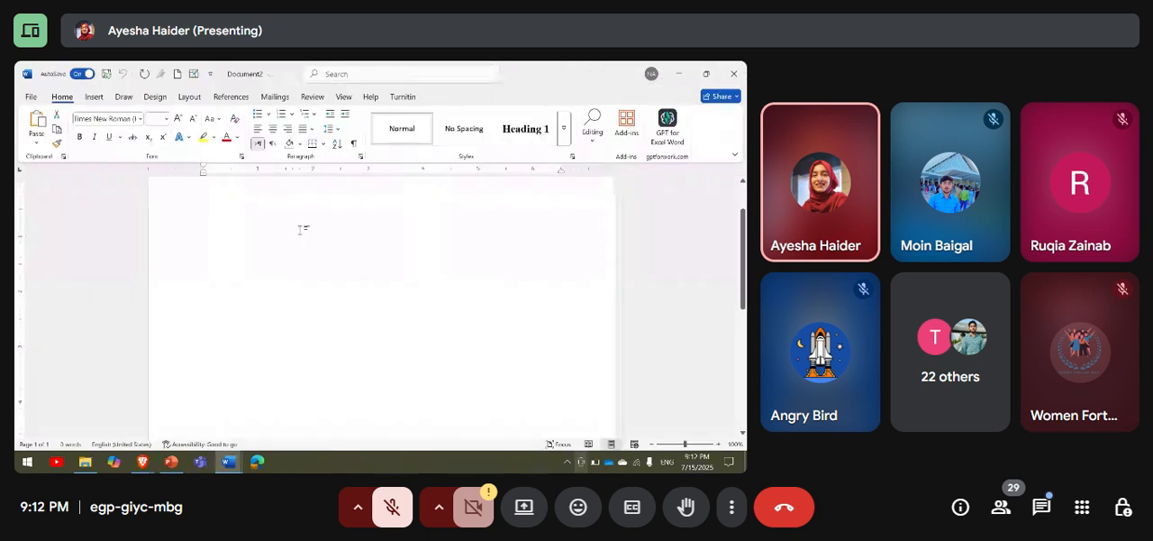
{"action": "left_click", "coordinate": [227, 462]}
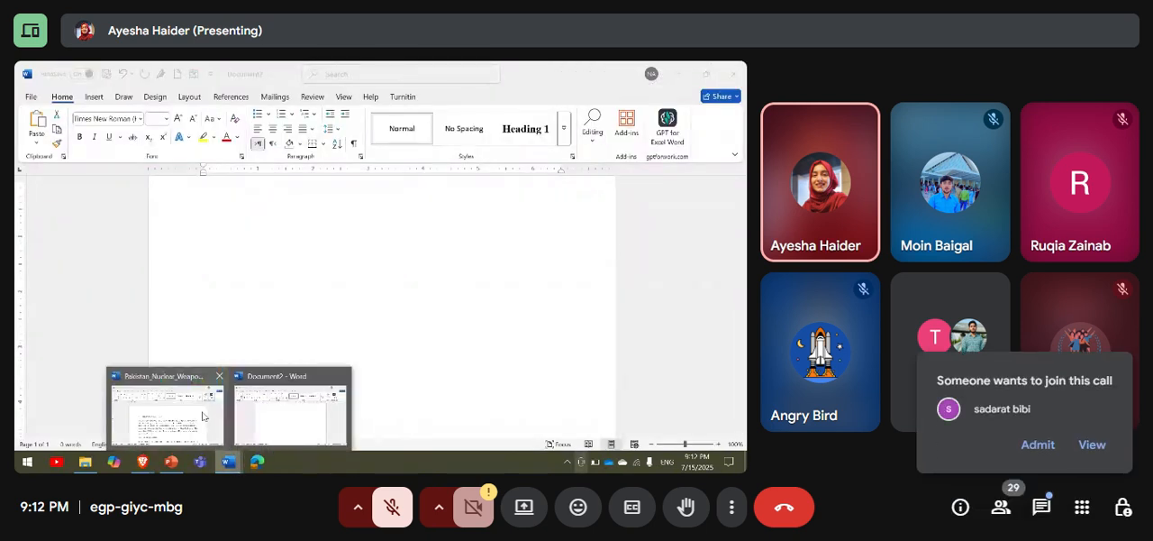
{"action": "left_click", "coordinate": [202, 417]}
{"action": "scroll", "coordinate": [379, 327], "scroll_direction": "down", "scroll_amount": 10}
Admit two waiting participants one by one and dismiss the microphone-off notification.
{"action": "left_click", "coordinate": [1040, 446]}
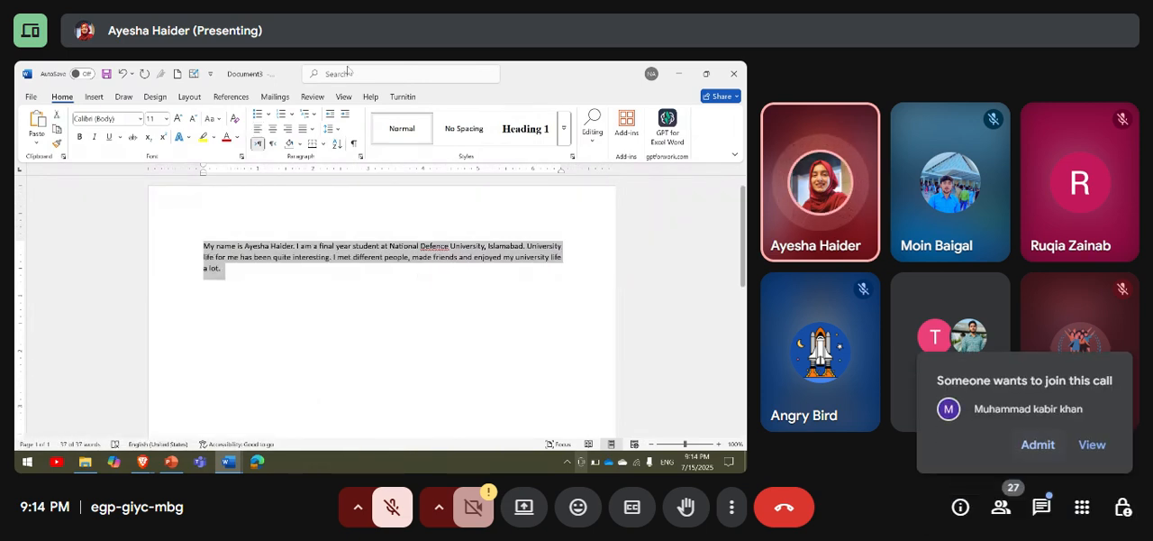
{"action": "left_click", "coordinate": [1043, 448]}
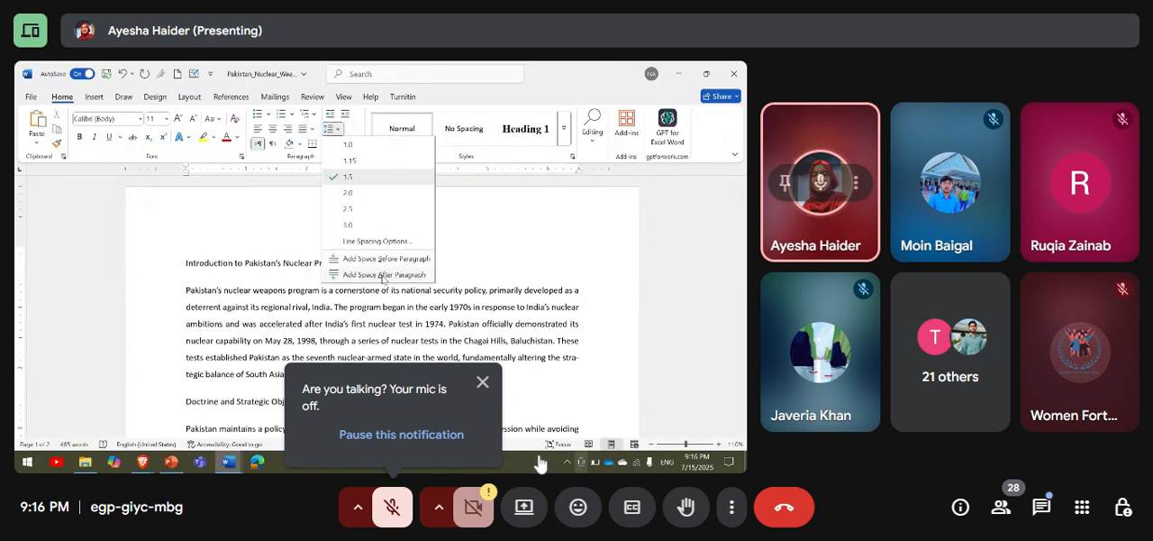
{"action": "left_click", "coordinate": [483, 382]}
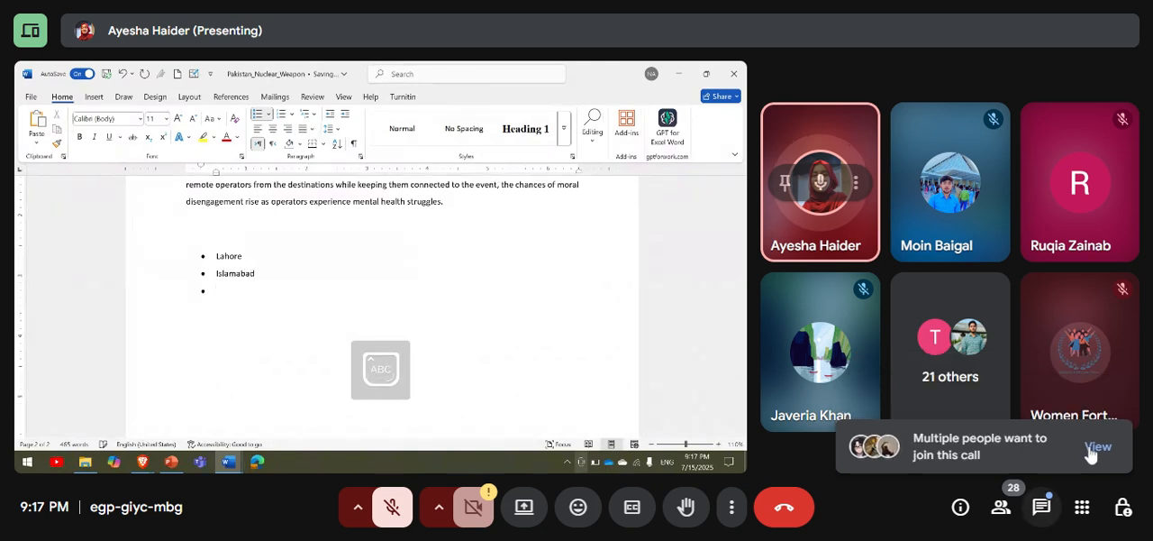
Admit all three waiting participants at once and check the meeting's participant list, closing it when done.
{"action": "left_click", "coordinate": [1106, 455]}
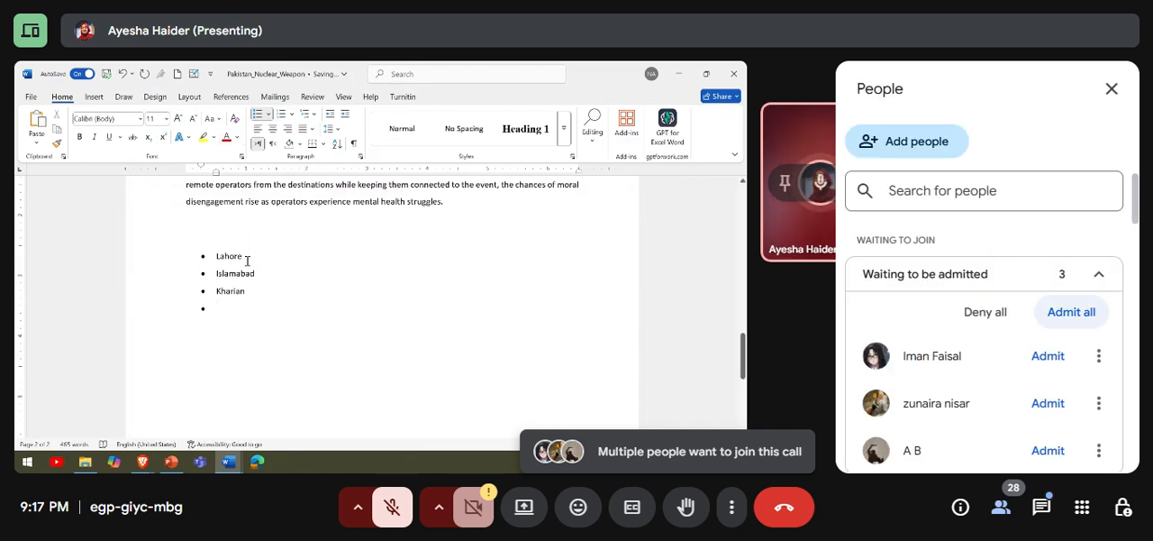
{"action": "left_click", "coordinate": [1063, 316]}
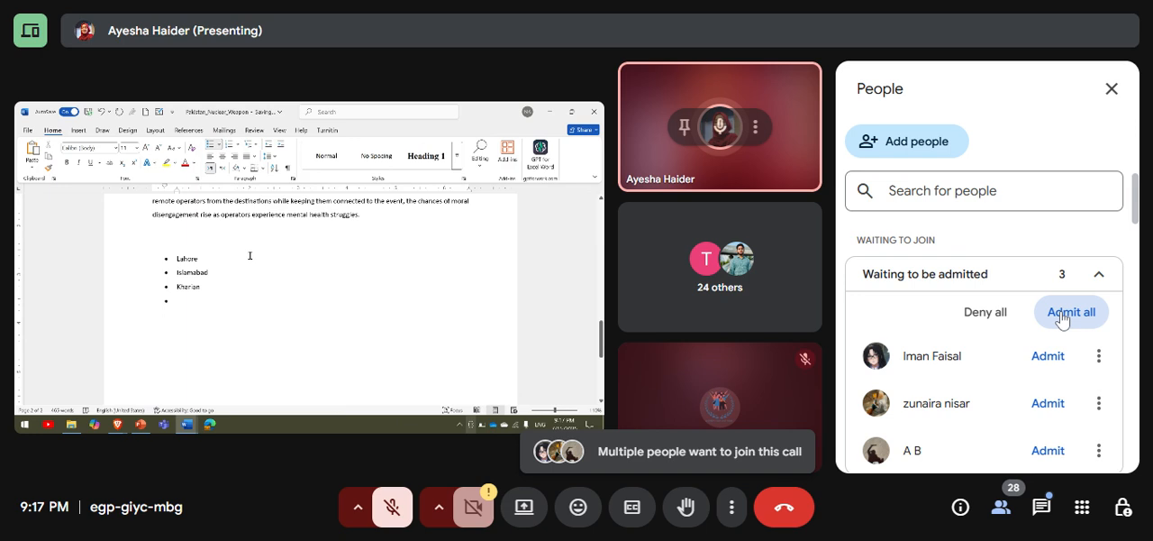
{"action": "left_click", "coordinate": [1063, 316]}
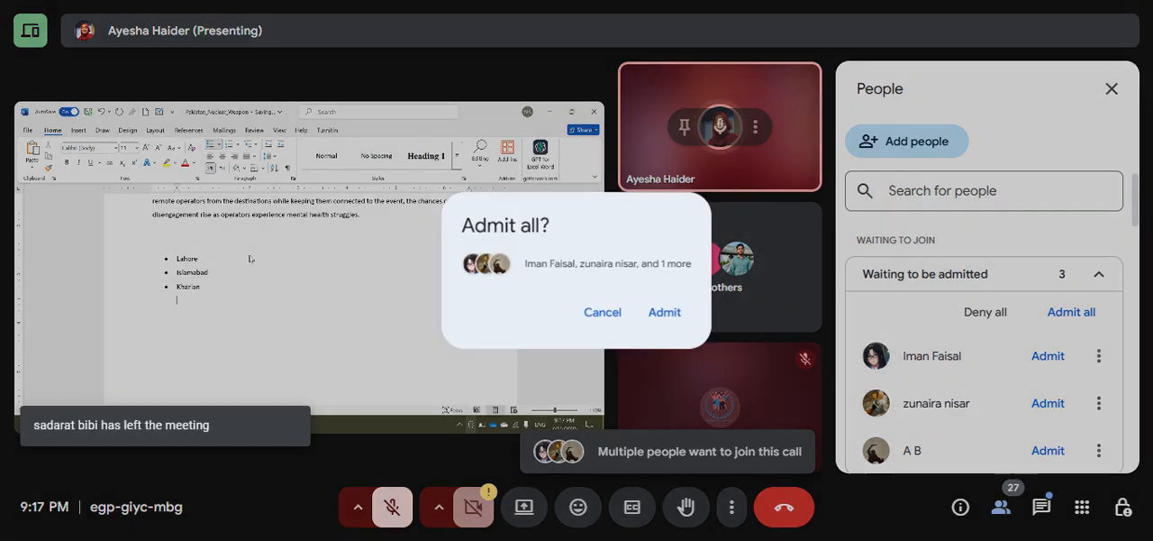
{"action": "left_click", "coordinate": [666, 312]}
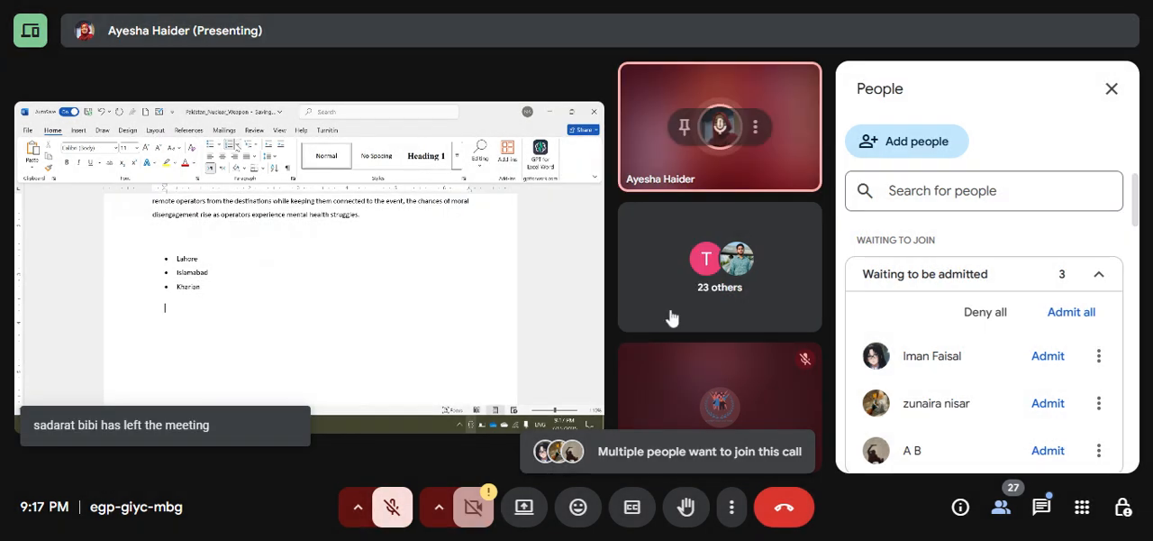
{"action": "left_click", "coordinate": [1112, 91]}
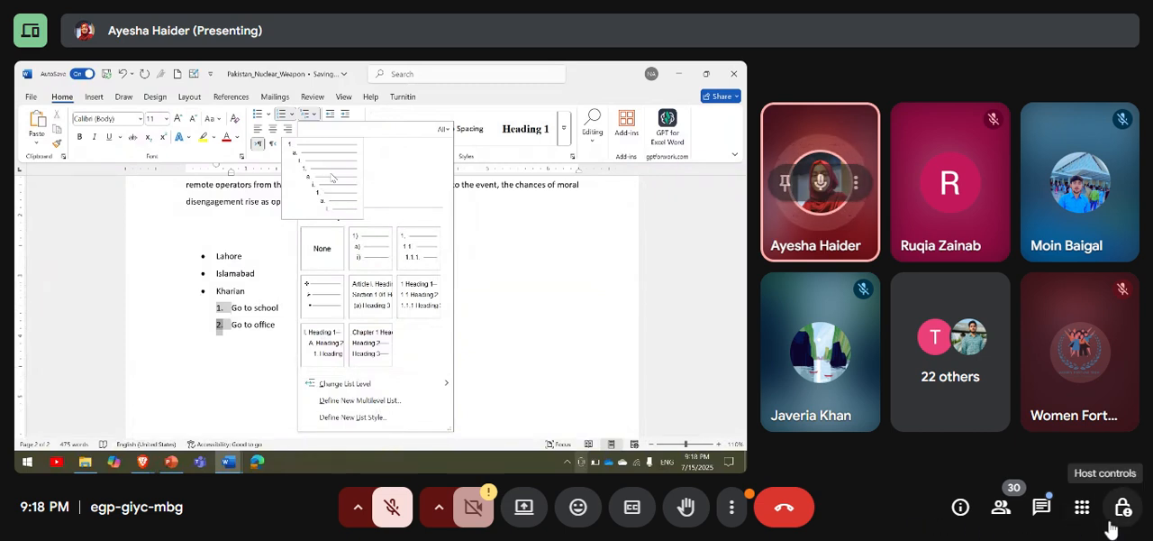
{"action": "left_click", "coordinate": [1001, 510]}
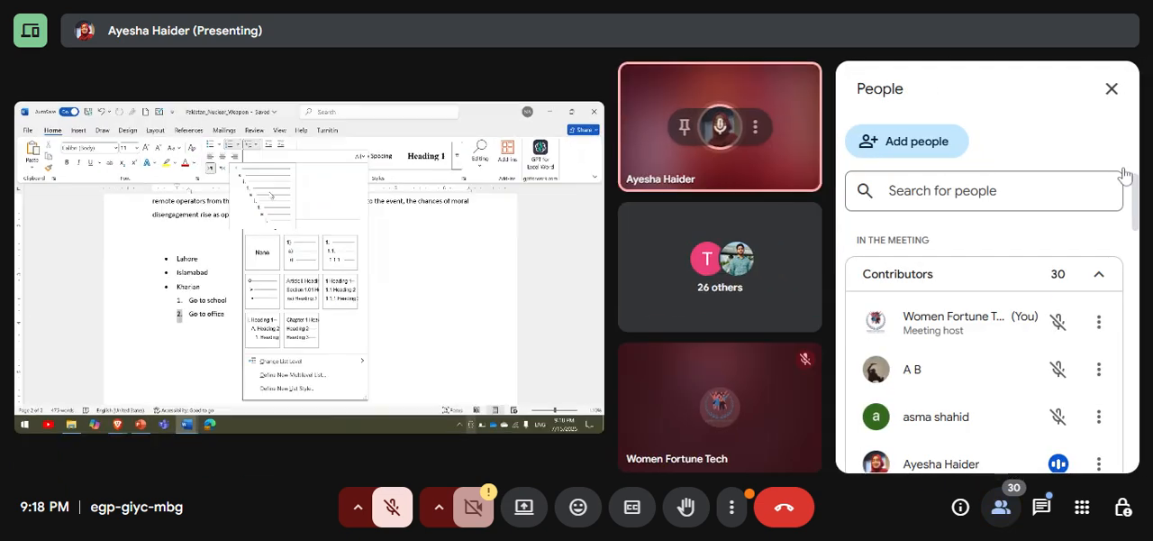
{"action": "left_click", "coordinate": [1113, 93]}
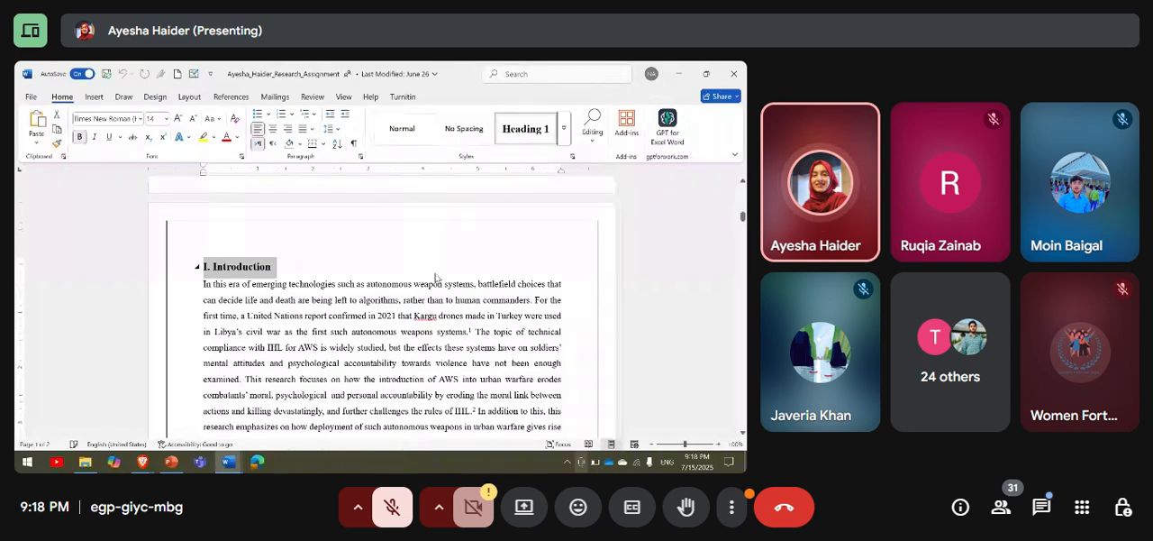
Examine the heading styles of "II. Background: Autonomous Weapons in Urban Warfare" and "i. The Accountability Vacuum" in the research assignment.
{"action": "scroll", "coordinate": [435, 277], "scroll_direction": "down", "scroll_amount": 10}
{"action": "scroll", "coordinate": [346, 269], "scroll_direction": "down", "scroll_amount": 8}
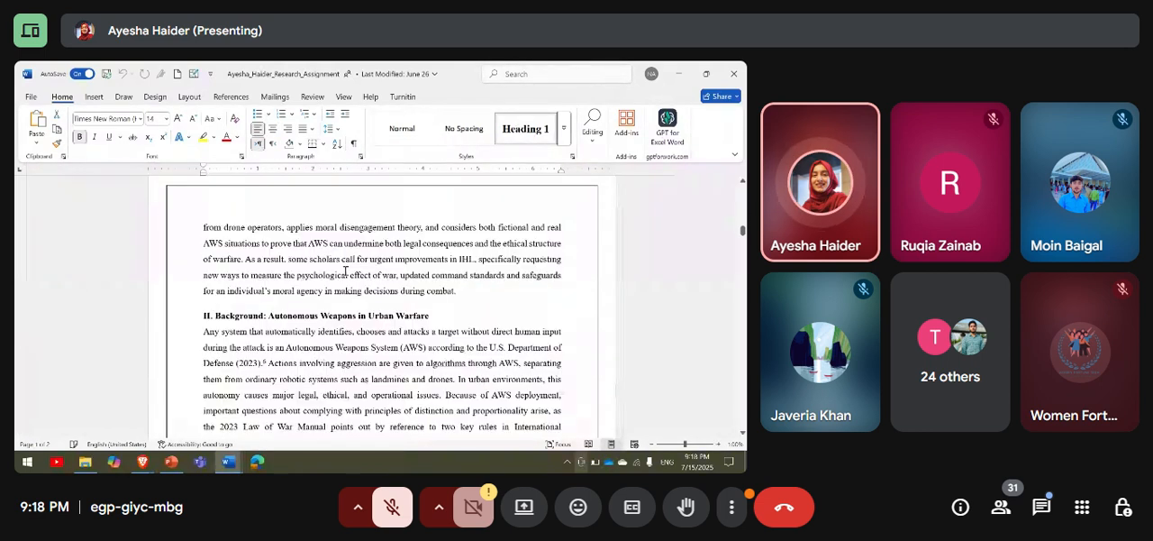
{"action": "left_click_drag", "start_coordinate": [204, 236], "coordinate": [443, 236]}
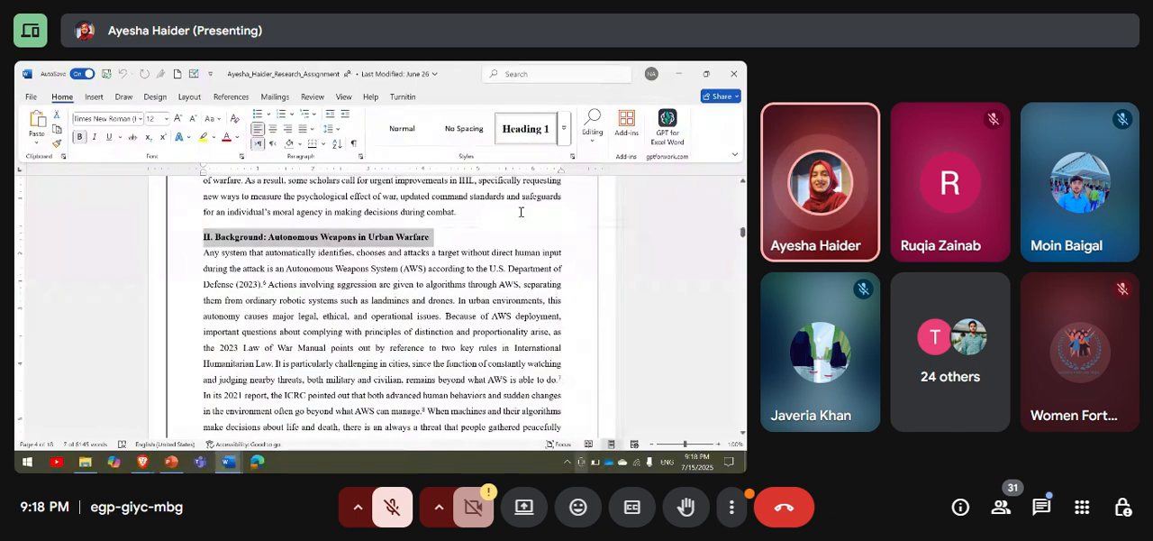
{"action": "scroll", "coordinate": [521, 211], "scroll_direction": "down", "scroll_amount": 5}
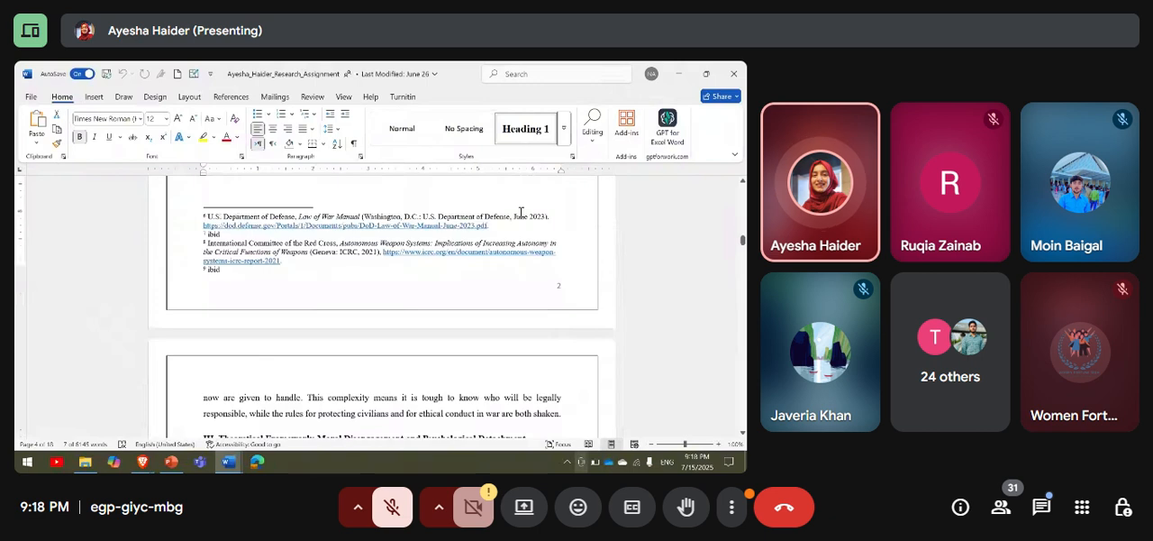
{"action": "scroll", "coordinate": [521, 212], "scroll_direction": "down", "scroll_amount": 15}
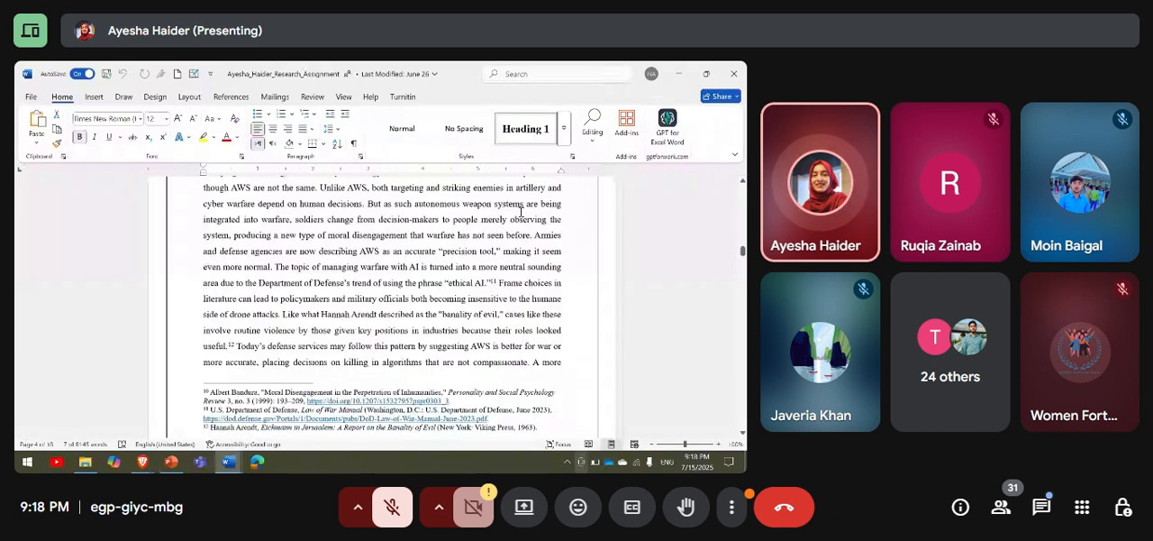
{"action": "scroll", "coordinate": [521, 212], "scroll_direction": "down", "scroll_amount": 1}
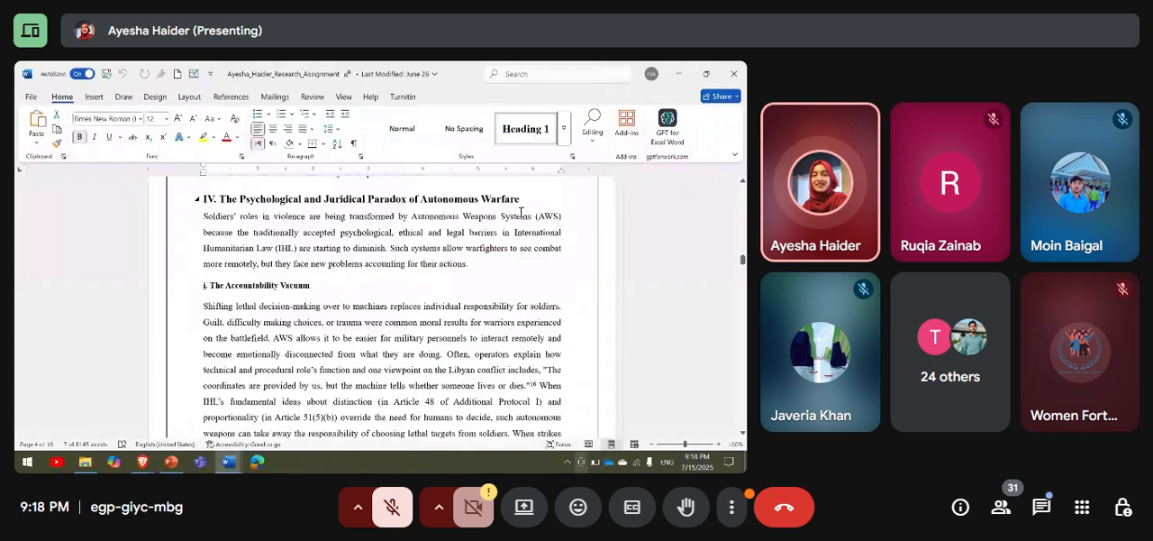
{"action": "scroll", "coordinate": [204, 290], "scroll_direction": "up", "scroll_amount": 1}
{"action": "triple_click", "coordinate": [203, 290]}
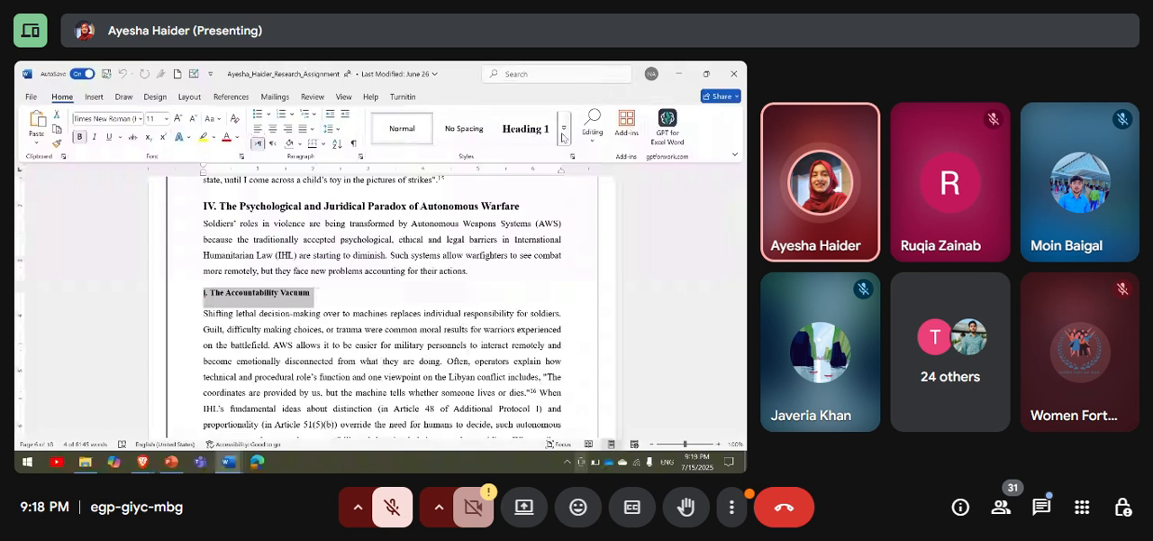
{"action": "left_click", "coordinate": [564, 134]}
{"action": "left_click", "coordinate": [430, 393]}
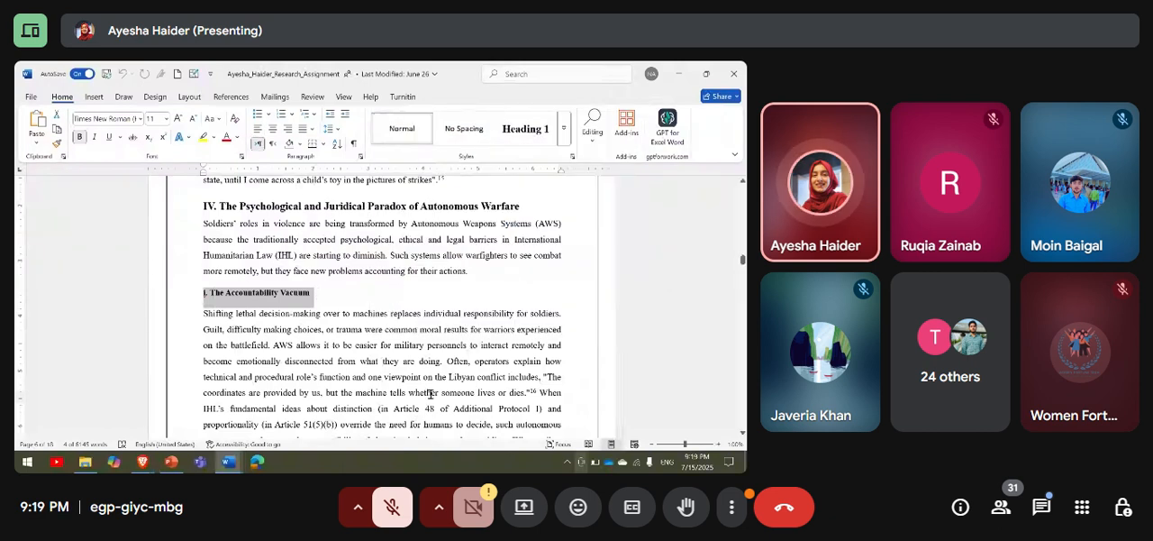
Review the remaining subheadings of section IV, through "iv. Trauma, Moral Blindness, and Psychological Detachment".
{"action": "scroll", "coordinate": [430, 394], "scroll_direction": "down", "scroll_amount": 3}
{"action": "scroll", "coordinate": [430, 394], "scroll_direction": "down", "scroll_amount": 10}
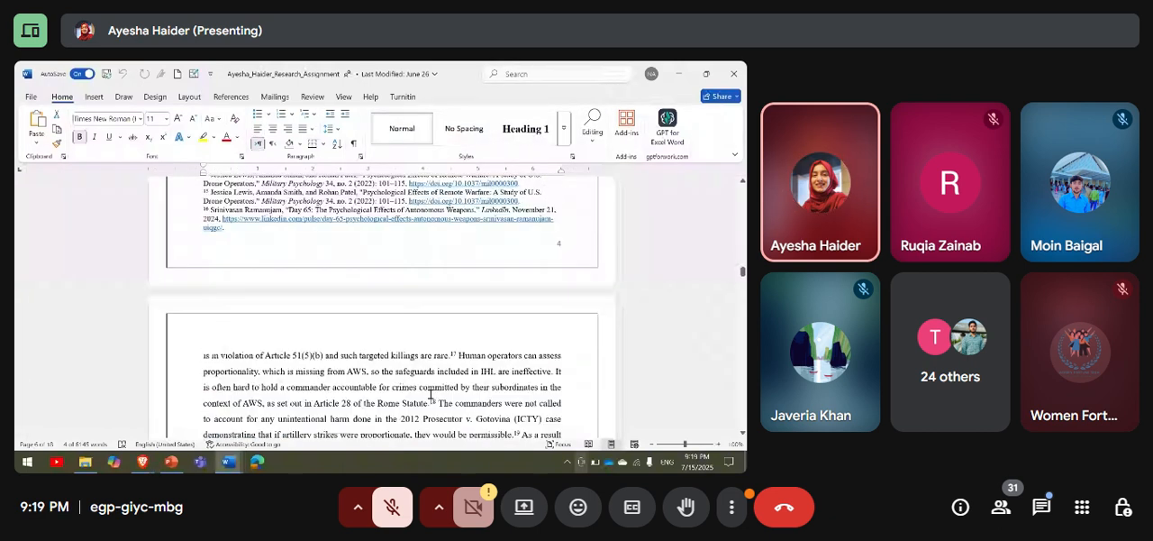
{"action": "left_click_drag", "start_coordinate": [207, 262], "coordinate": [326, 264]}
{"action": "scroll", "coordinate": [350, 289], "scroll_direction": "down", "scroll_amount": 3}
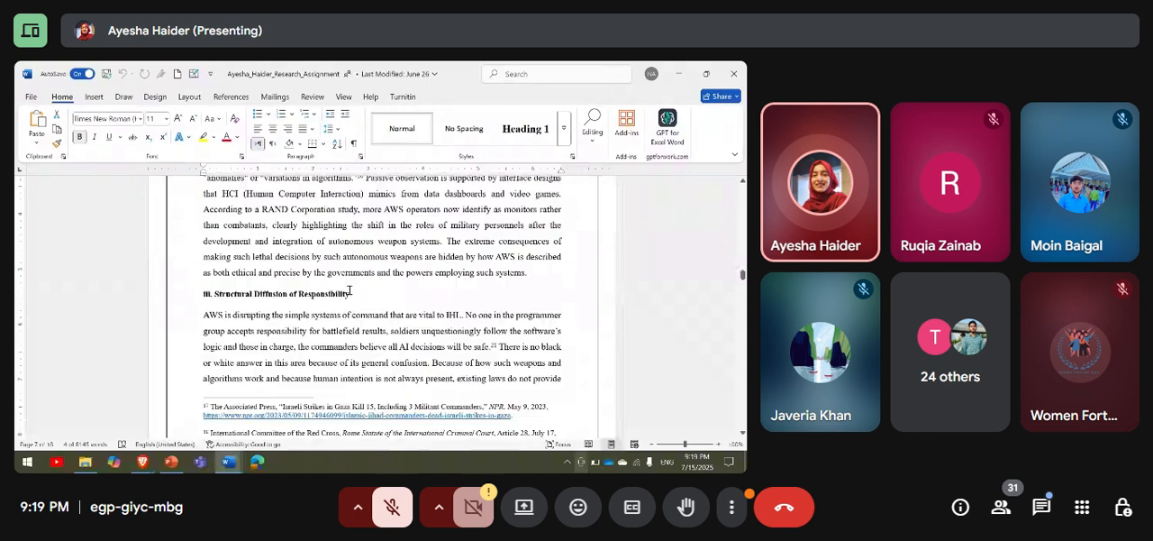
{"action": "scroll", "coordinate": [239, 315], "scroll_direction": "down", "scroll_amount": 4}
{"action": "scroll", "coordinate": [239, 316], "scroll_direction": "down", "scroll_amount": 5}
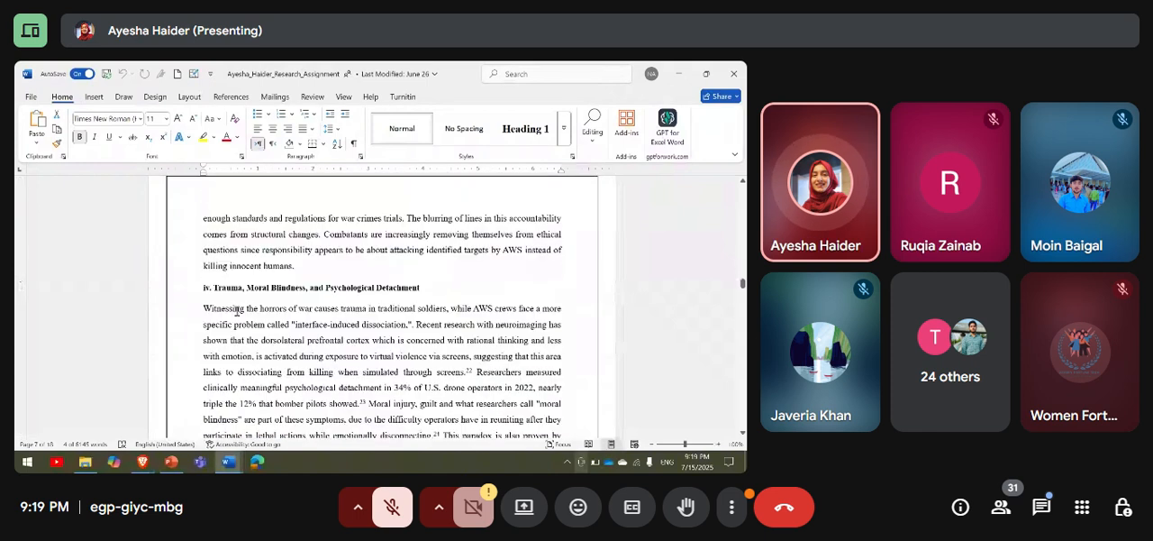
Review the research assignment's Contents page with its listed headings and close the document.
{"action": "scroll", "coordinate": [237, 311], "scroll_direction": "up", "scroll_amount": 20}
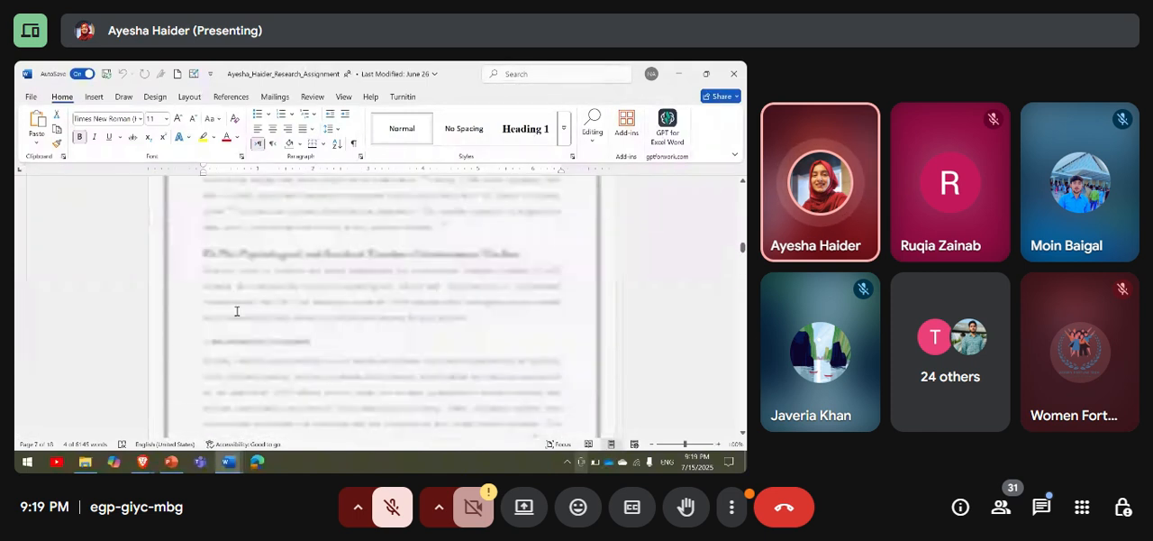
{"action": "scroll", "coordinate": [237, 311], "scroll_direction": "down", "scroll_amount": 8}
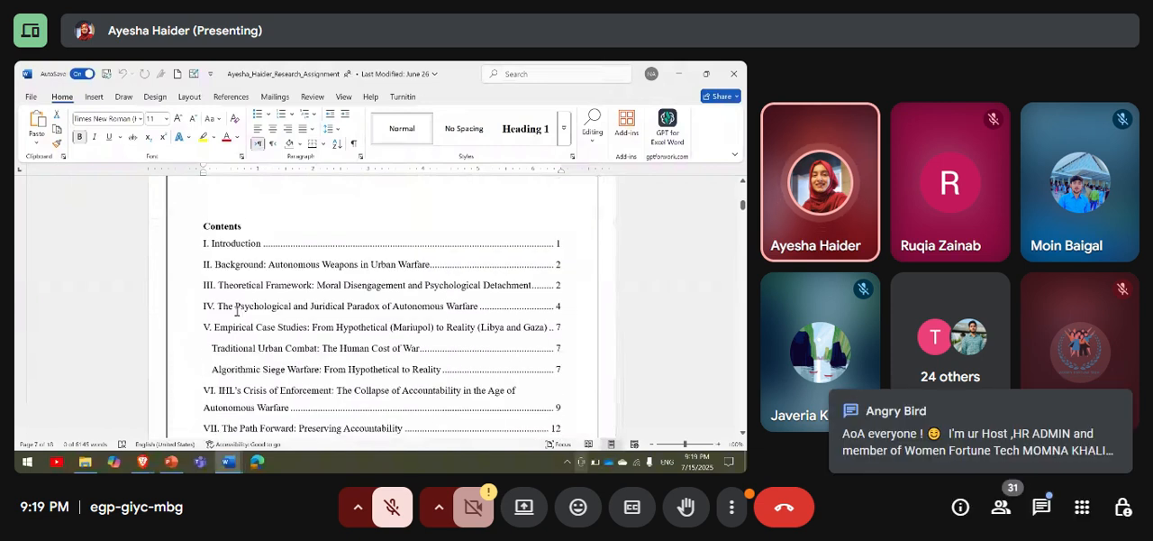
{"action": "left_click", "coordinate": [200, 235]}
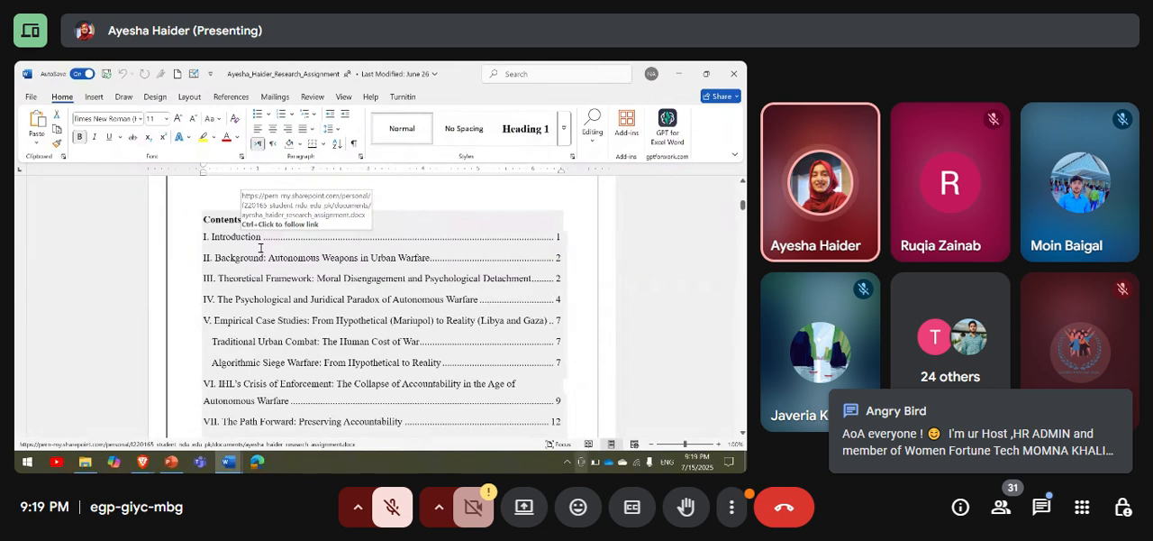
{"action": "left_click", "coordinate": [733, 73]}
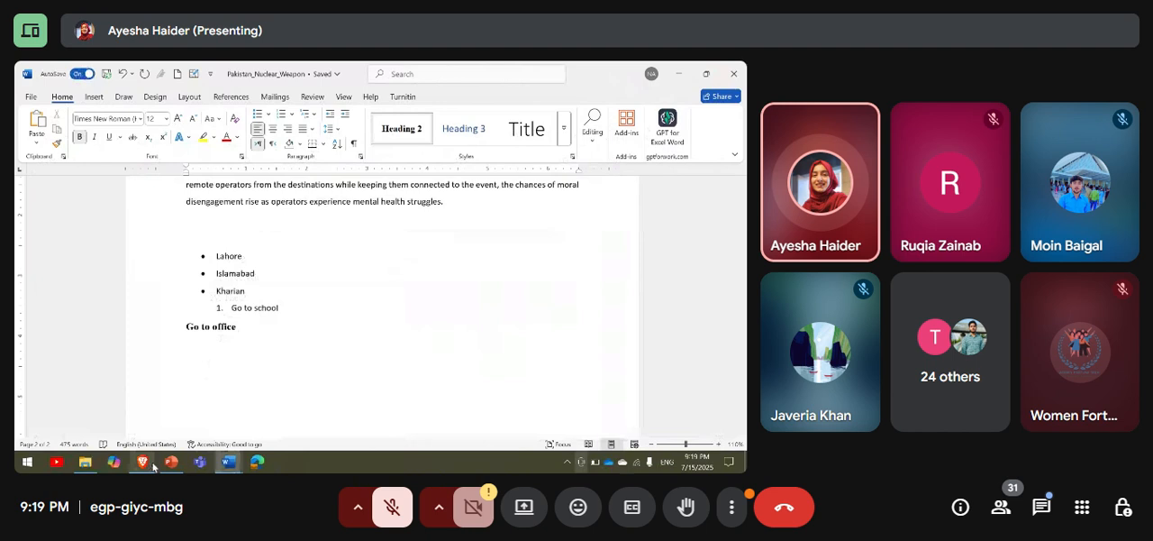
Switch to the Microsoft_Crash_Course presentation in PowerPoint and display slide 7, "Indentation & Tabs".
{"action": "left_click", "coordinate": [171, 461]}
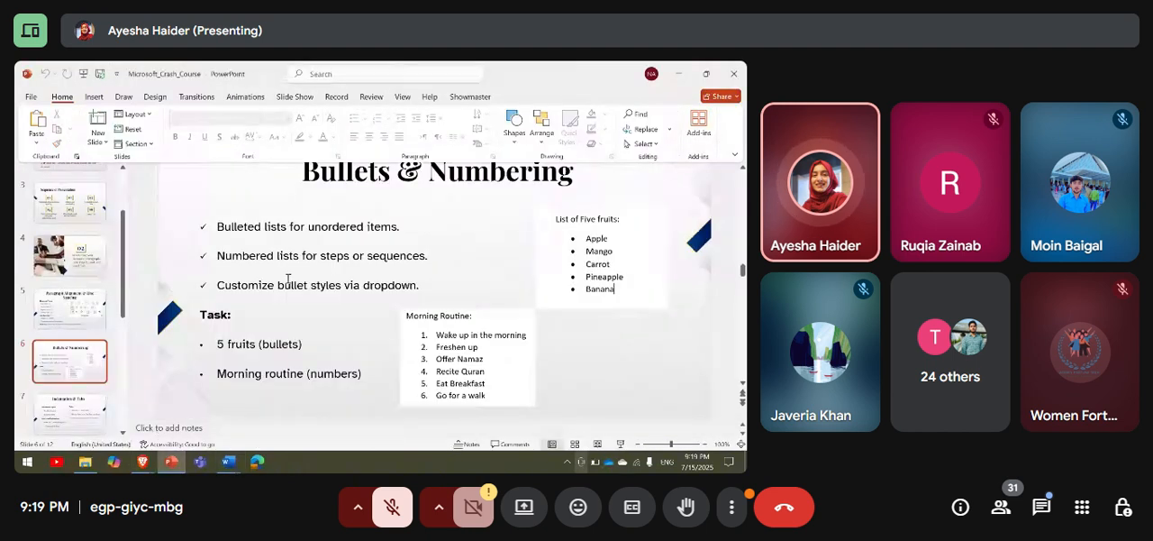
{"action": "scroll", "coordinate": [63, 354], "scroll_direction": "down", "scroll_amount": 2}
{"action": "left_click", "coordinate": [70, 352]}
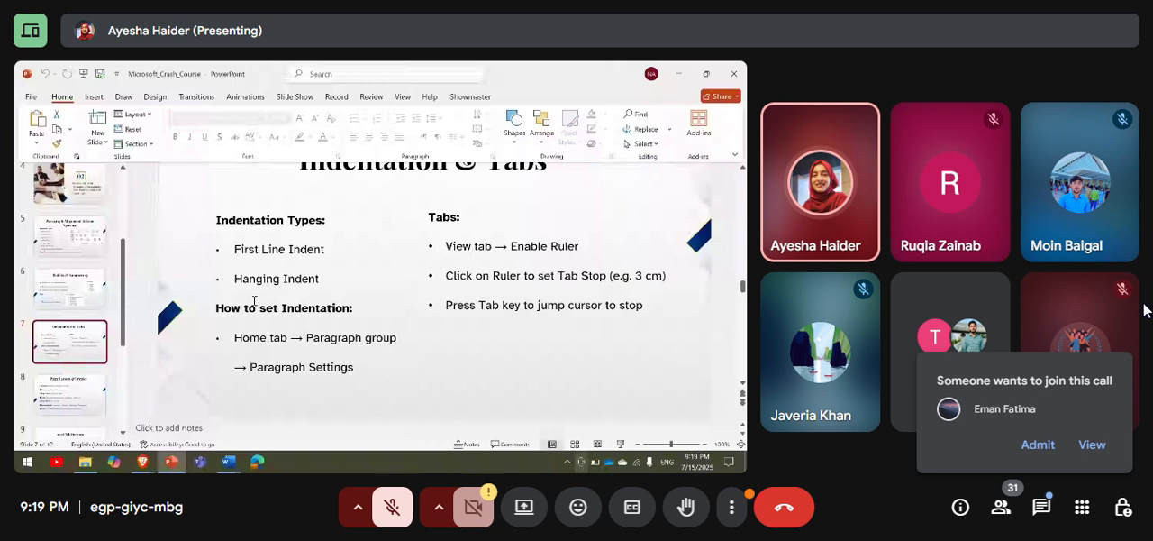
Admit the waiting participant to the call and dismiss the raised-hand notice.
{"action": "left_click", "coordinate": [1038, 446]}
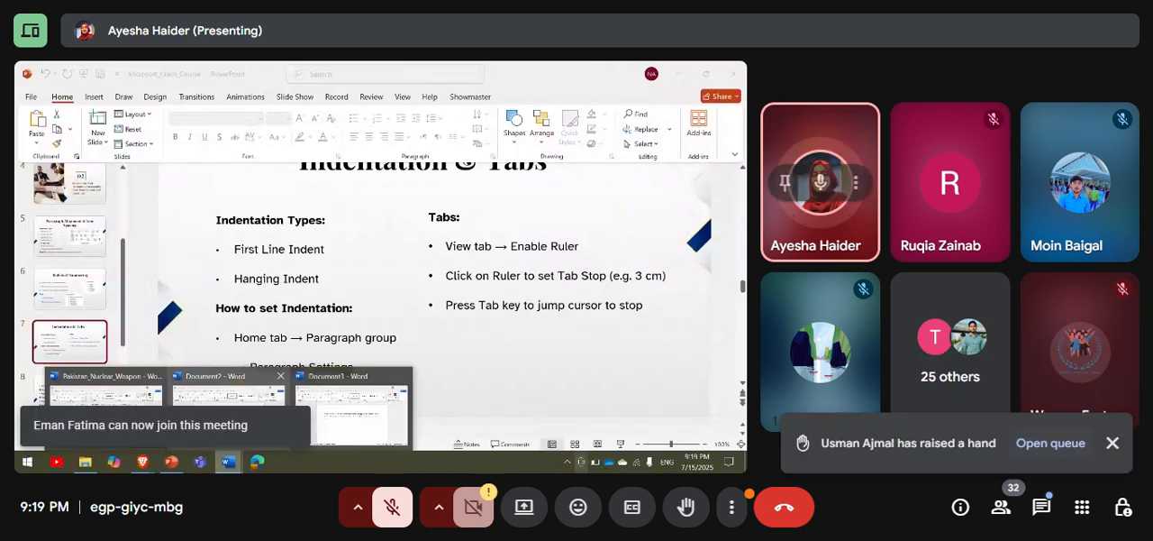
{"action": "left_click", "coordinate": [1112, 442]}
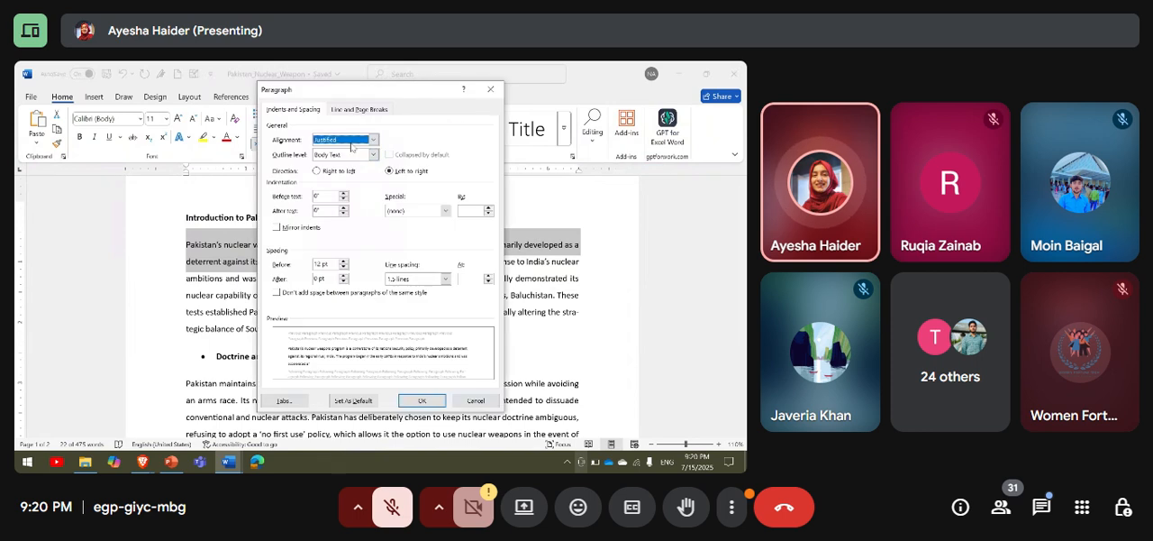
Check the in-call messages and the list of meeting tools down to Recording, closing both when finished.
{"action": "left_click", "coordinate": [1041, 508]}
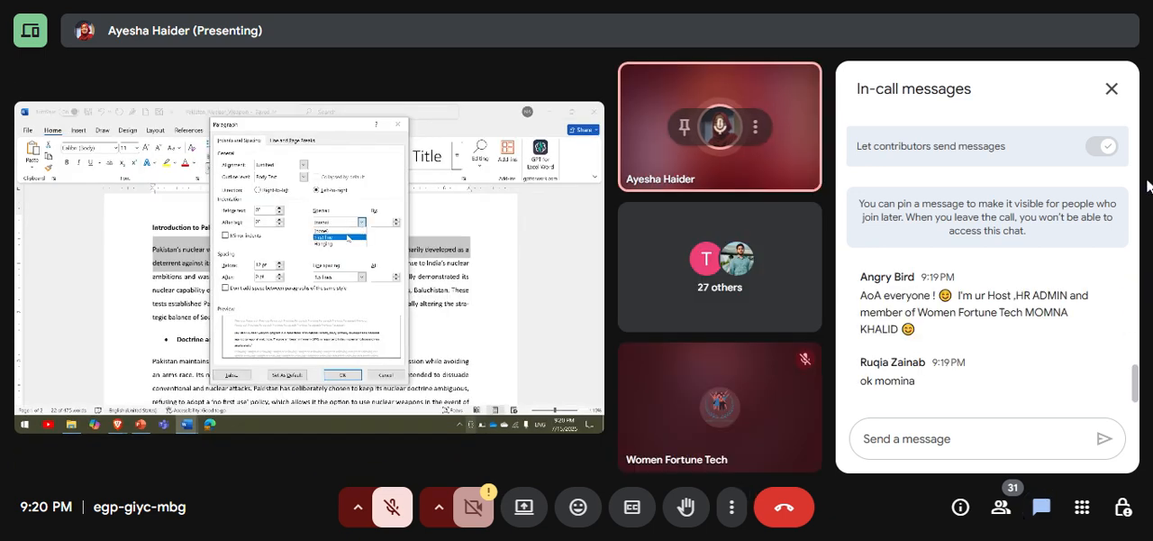
{"action": "left_click", "coordinate": [1112, 90]}
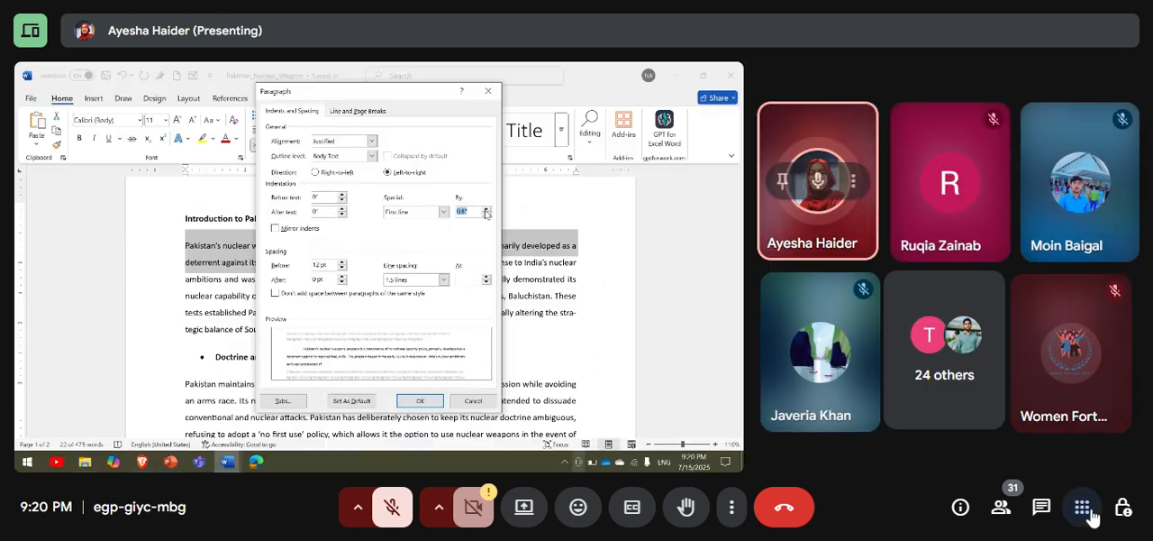
{"action": "left_click", "coordinate": [1090, 514]}
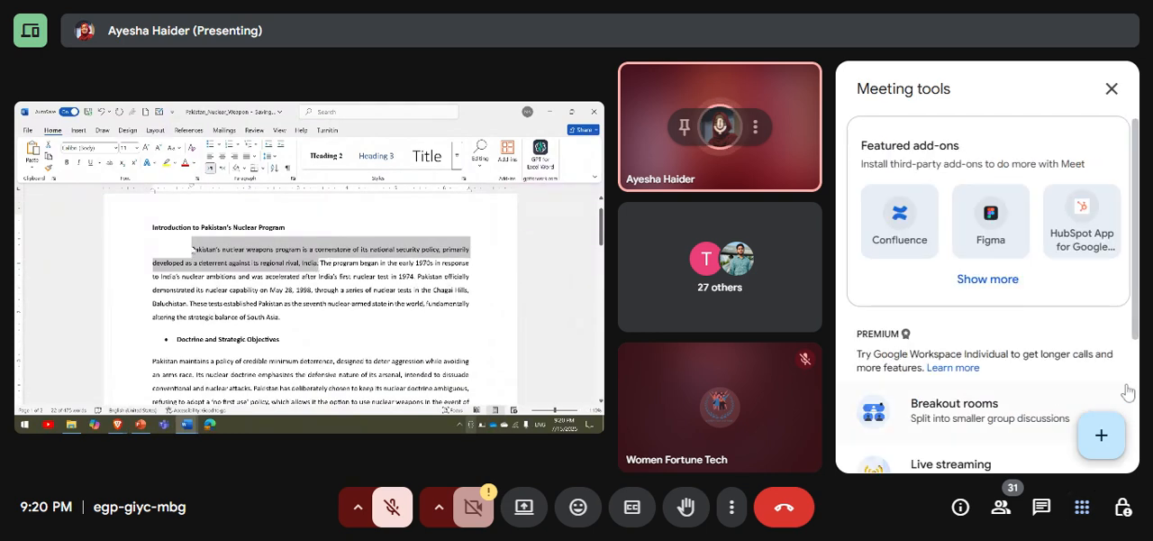
{"action": "scroll", "coordinate": [1133, 379], "scroll_direction": "down", "scroll_amount": 3}
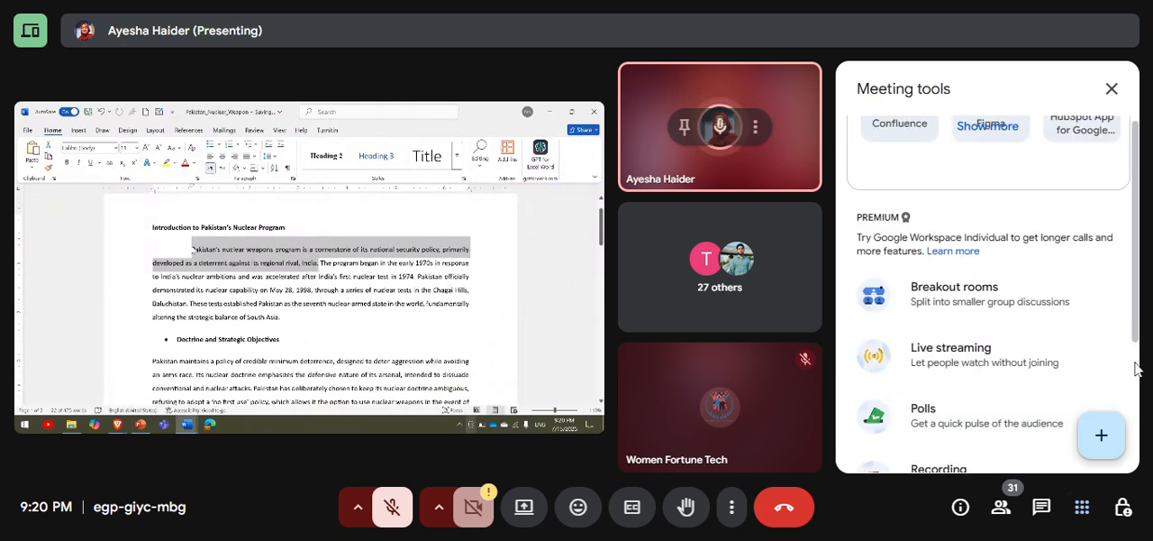
{"action": "left_click", "coordinate": [1111, 90]}
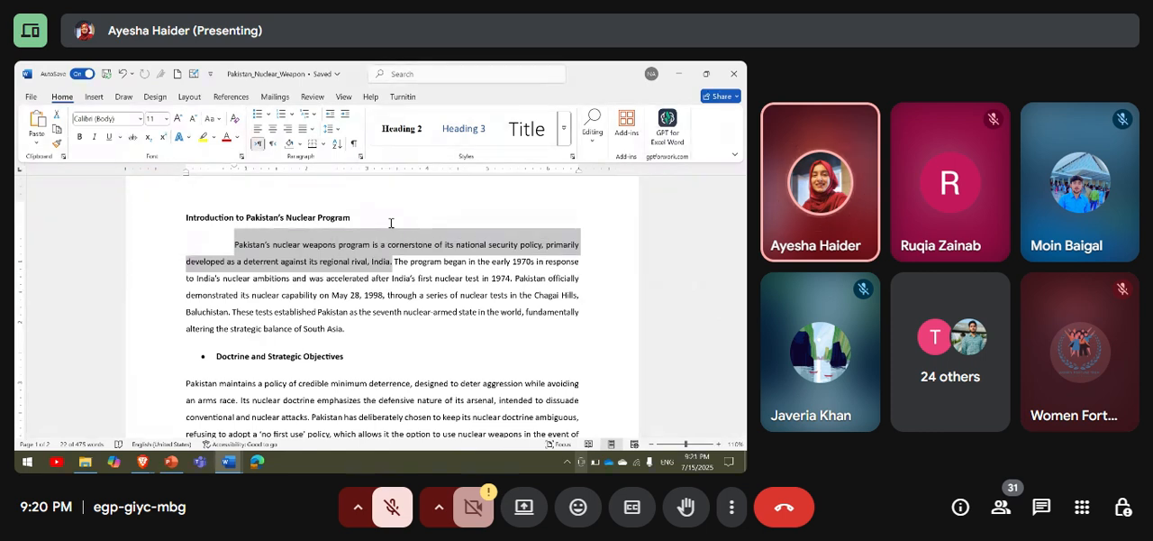
Apply a Hanging special indent to the paragraph under "Introduction to Pakistan's Nuclear Program" and highlight its indented lines.
{"action": "left_click", "coordinate": [358, 157]}
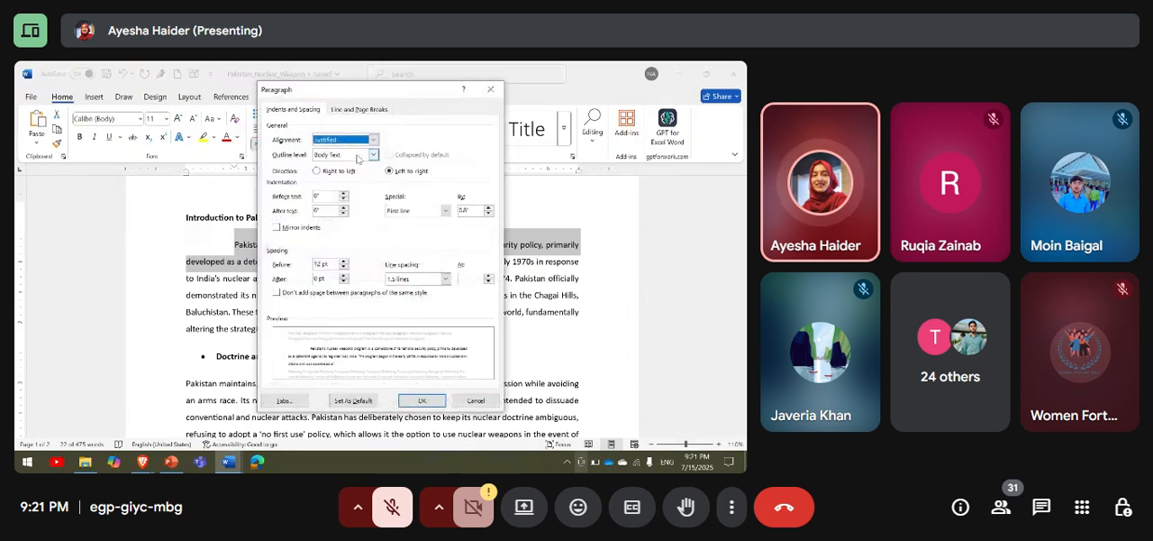
{"action": "left_click", "coordinate": [444, 210]}
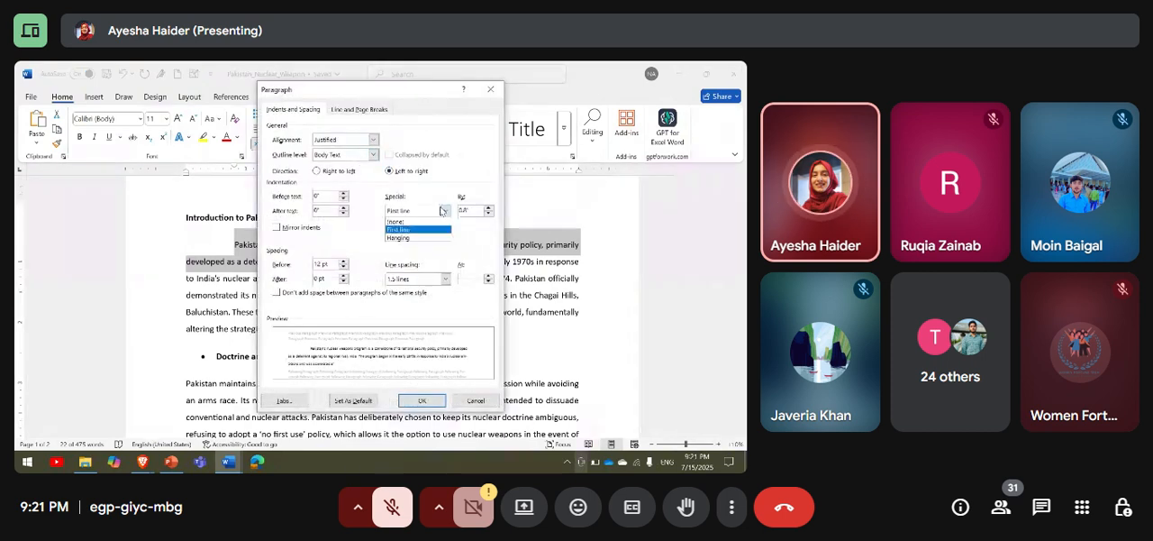
{"action": "left_click", "coordinate": [434, 238]}
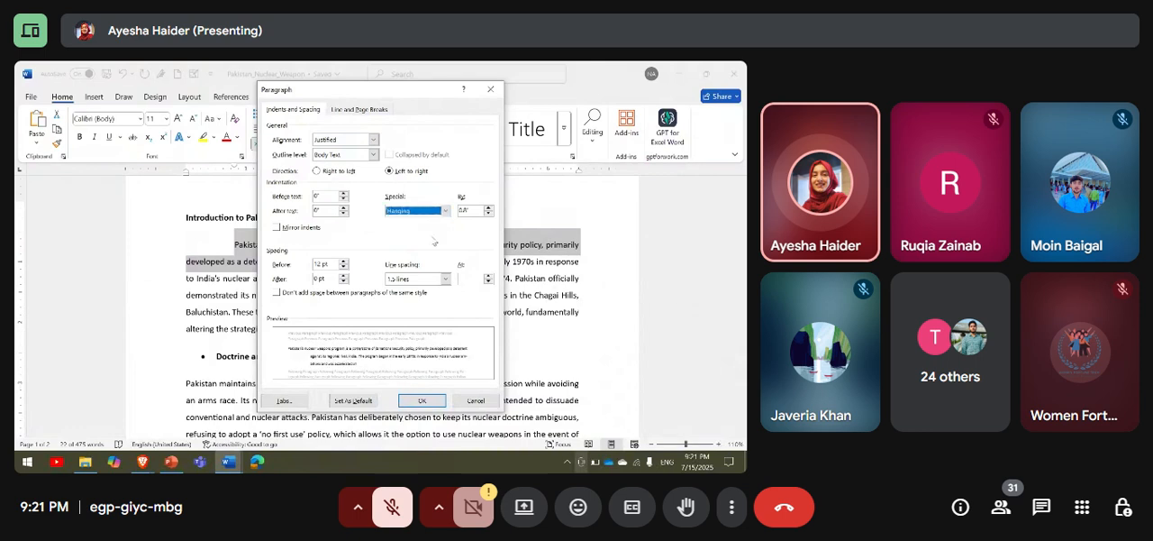
{"action": "left_click", "coordinate": [421, 400]}
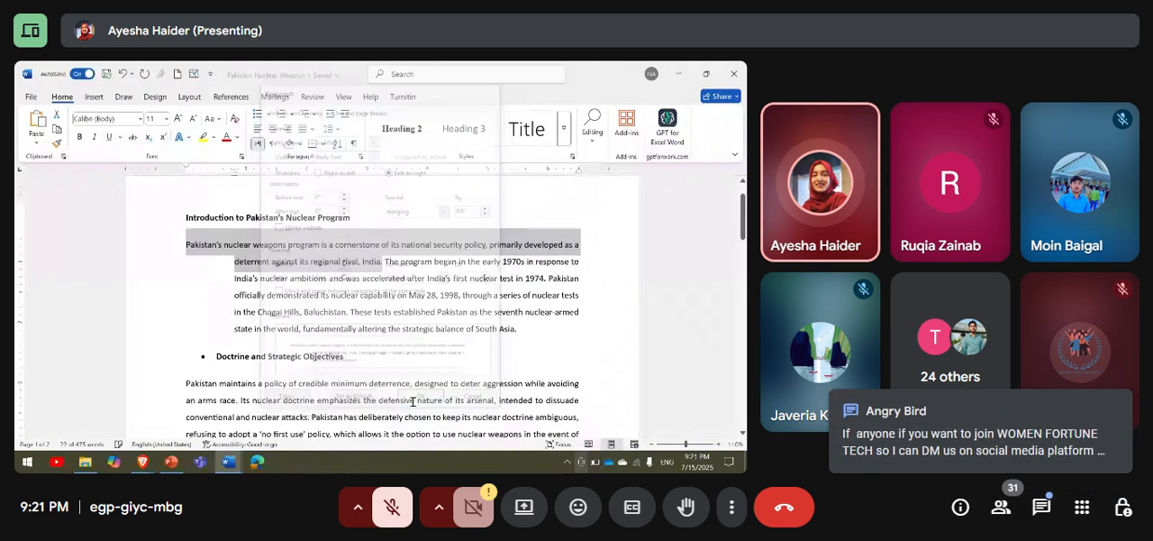
{"action": "left_click", "coordinate": [197, 245]}
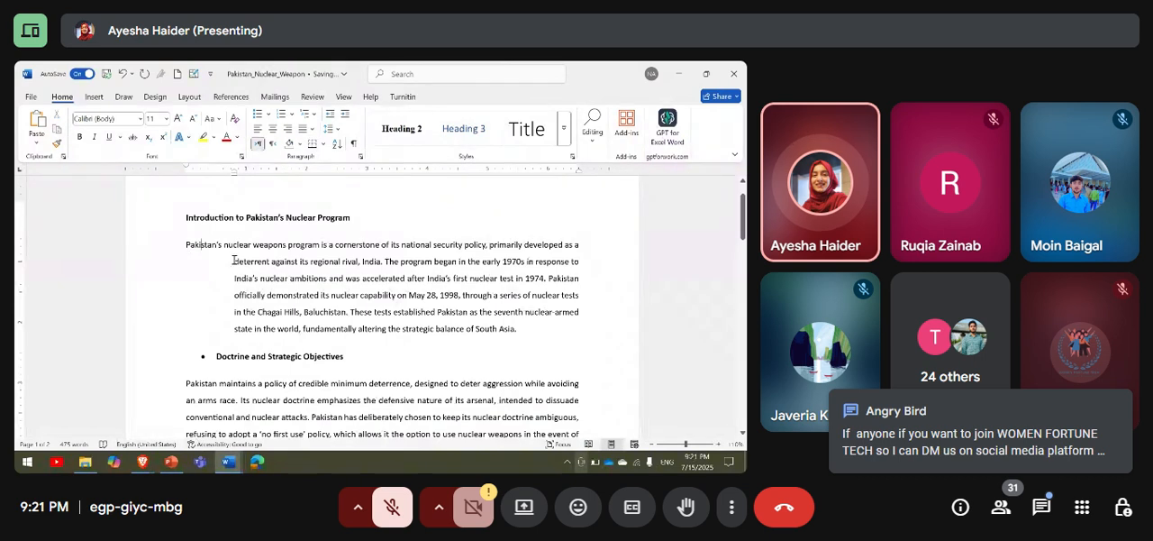
{"action": "left_click_drag", "start_coordinate": [239, 261], "coordinate": [531, 343]}
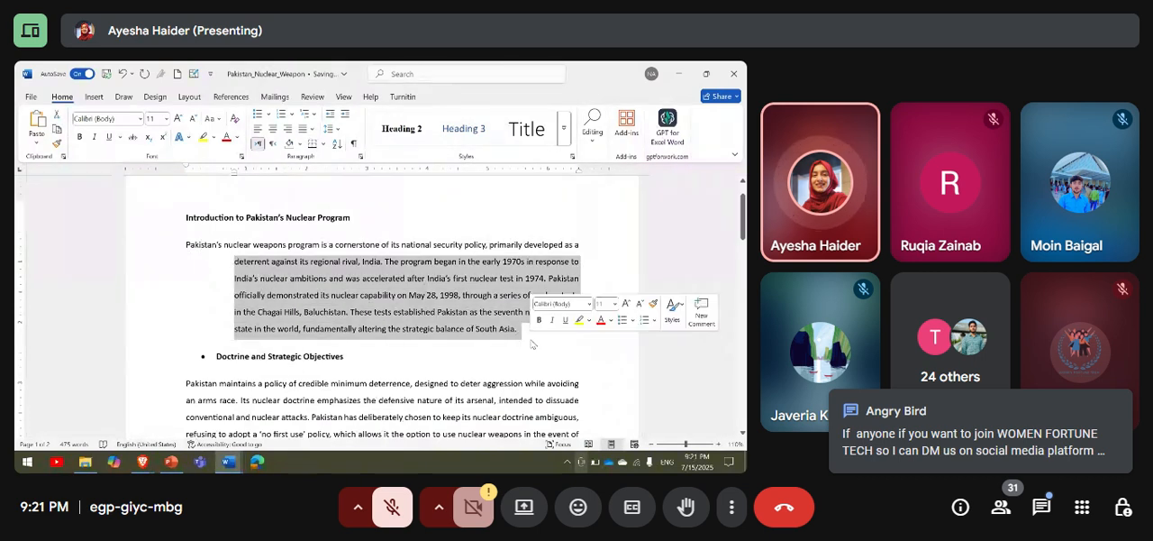
{"action": "left_click", "coordinate": [531, 344]}
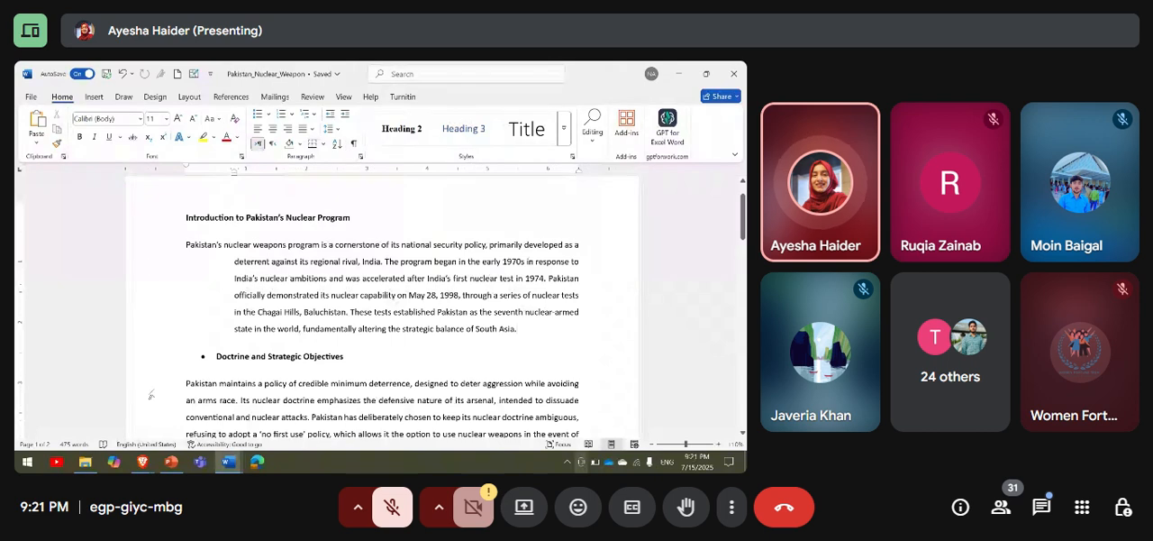
{"action": "mouse_move", "coordinate": [145, 463]}
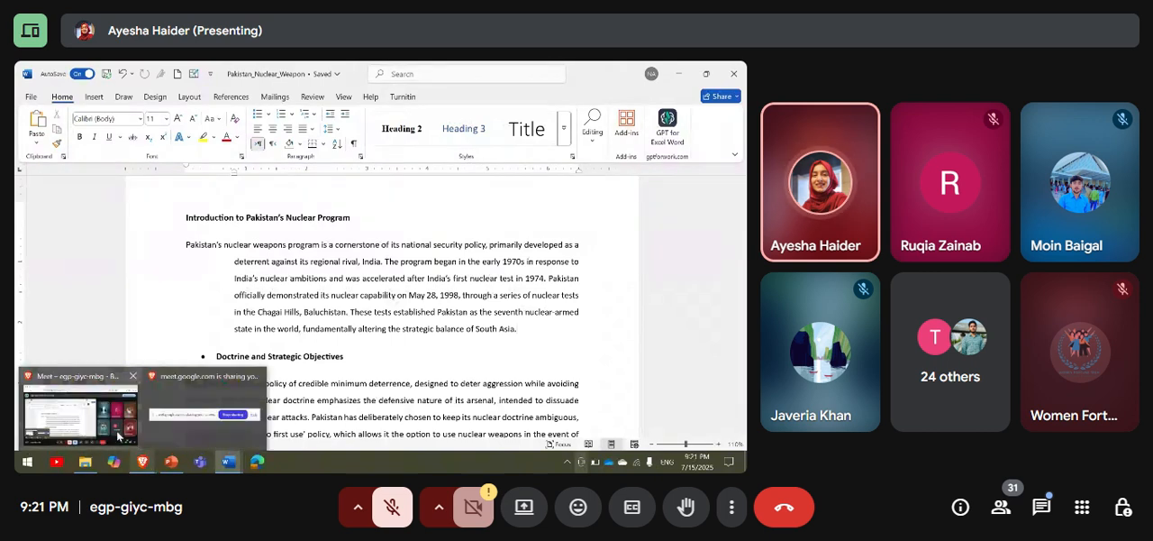
{"action": "left_click", "coordinate": [118, 436]}
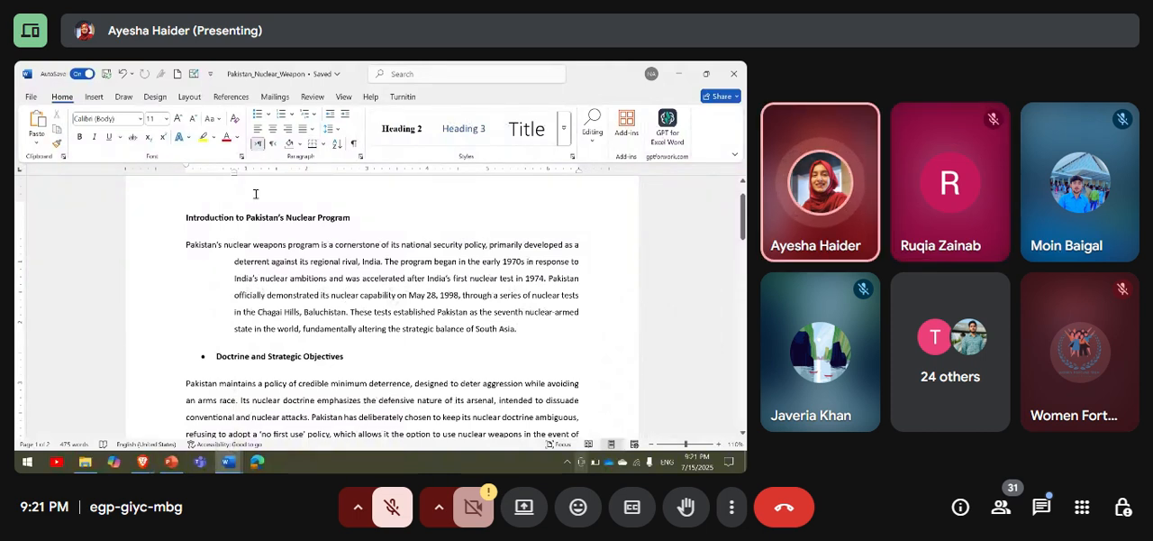
Set the introduction paragraph's special indentation to (none).
{"action": "left_click", "coordinate": [360, 157]}
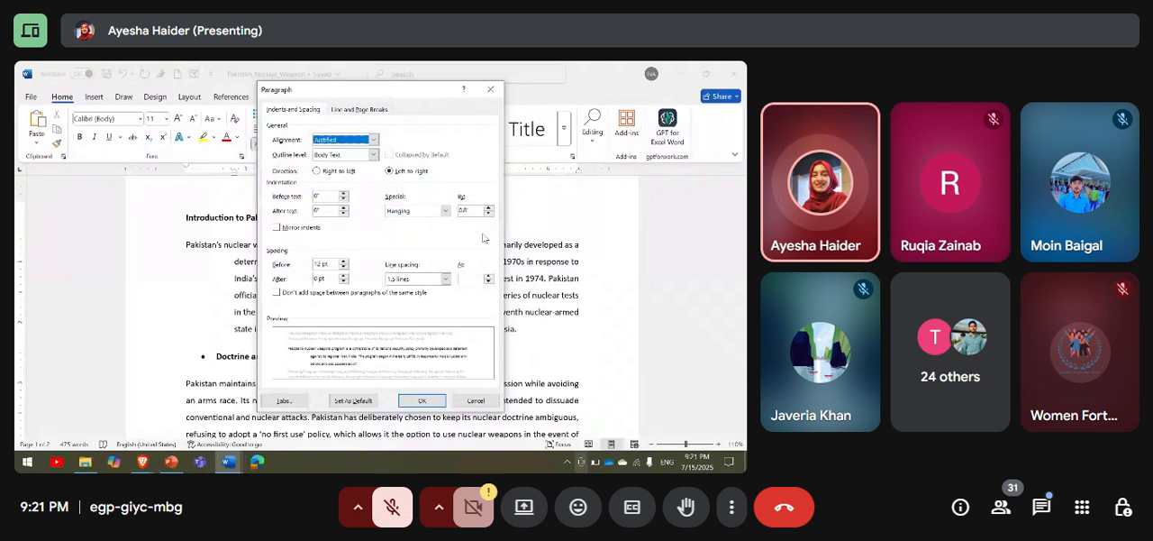
{"action": "left_click", "coordinate": [443, 210]}
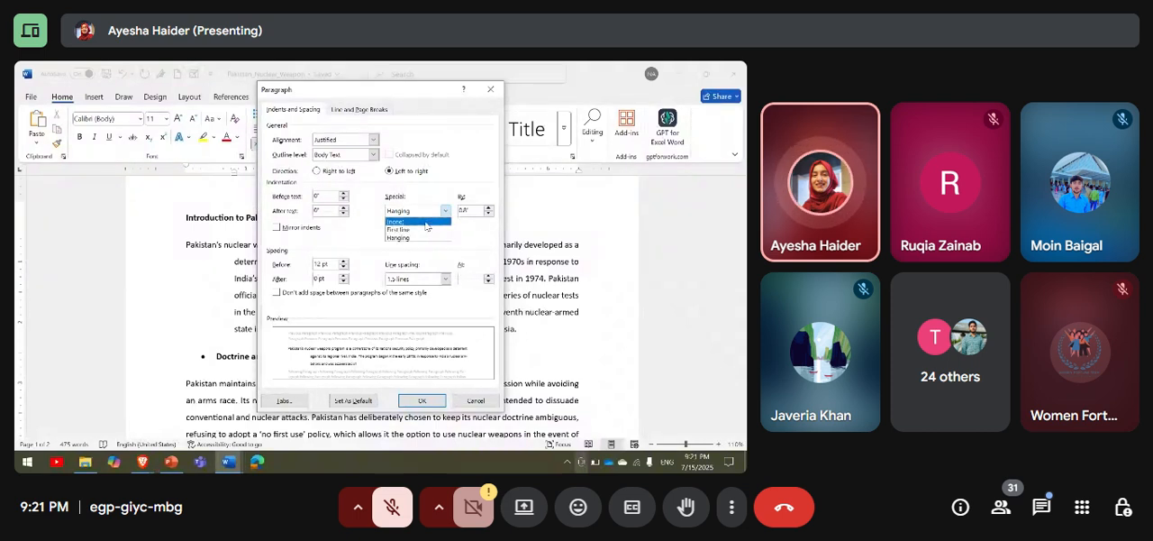
{"action": "left_click", "coordinate": [419, 221]}
{"action": "left_click", "coordinate": [419, 401]}
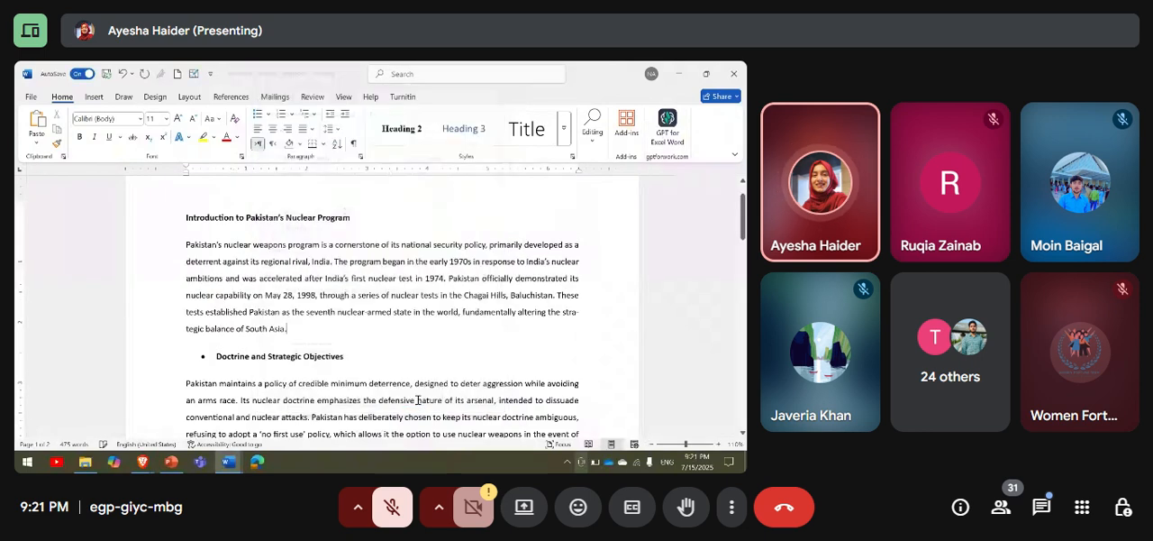
{"action": "left_click", "coordinate": [361, 156]}
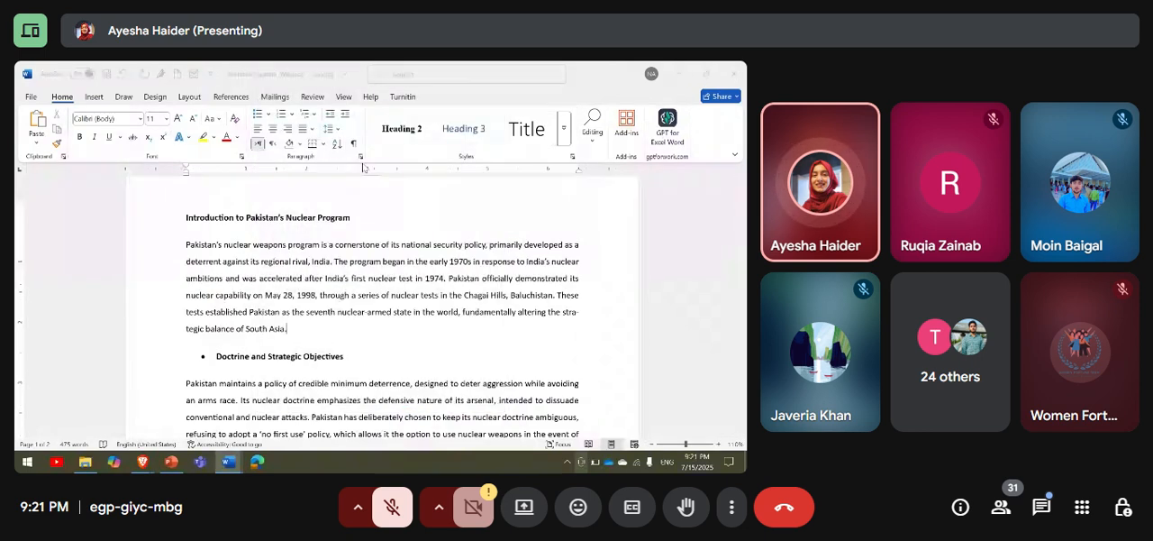
{"action": "left_click", "coordinate": [440, 210]}
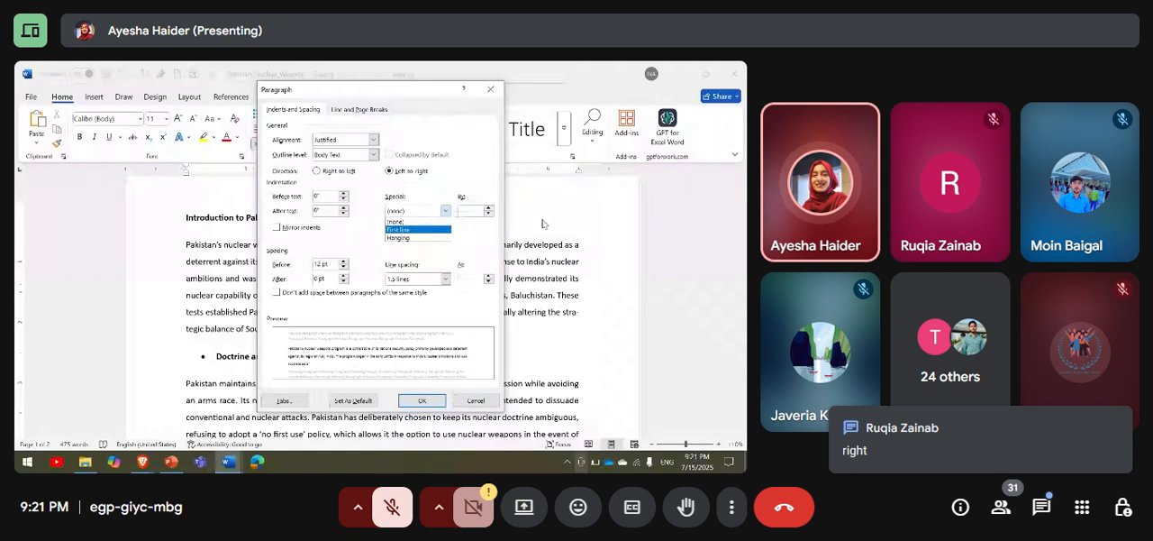
{"action": "left_click", "coordinate": [414, 400]}
{"action": "left_click", "coordinate": [415, 400]}
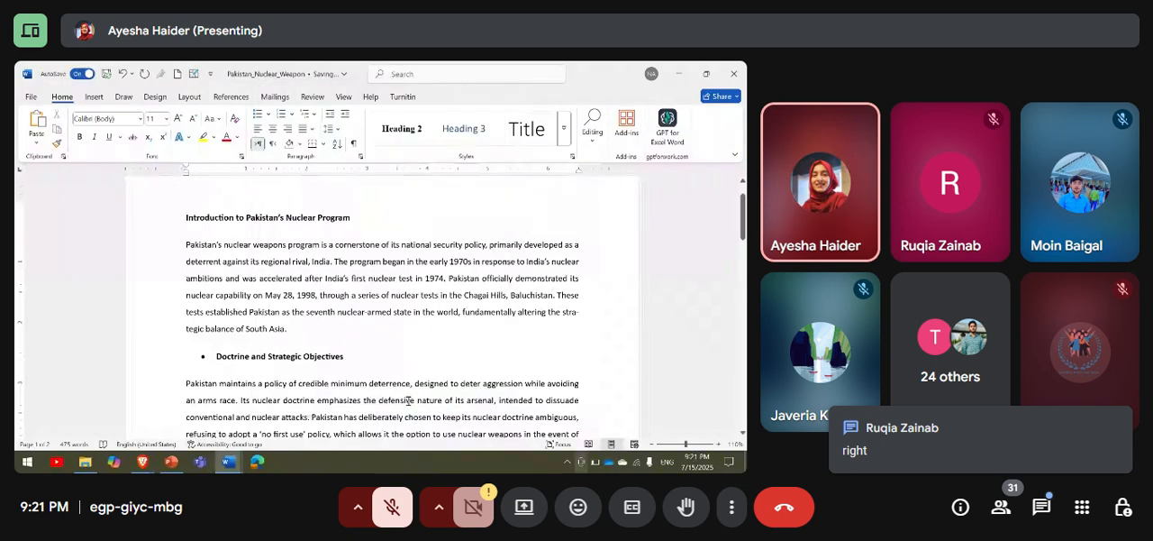
Remove the bullet from the "Doctrine and Strategic Objectives" heading and bring it back to the left margin.
{"action": "left_click", "coordinate": [217, 357]}
{"action": "key", "text": "BackSpace"}
{"action": "key", "text": "BackSpace"}
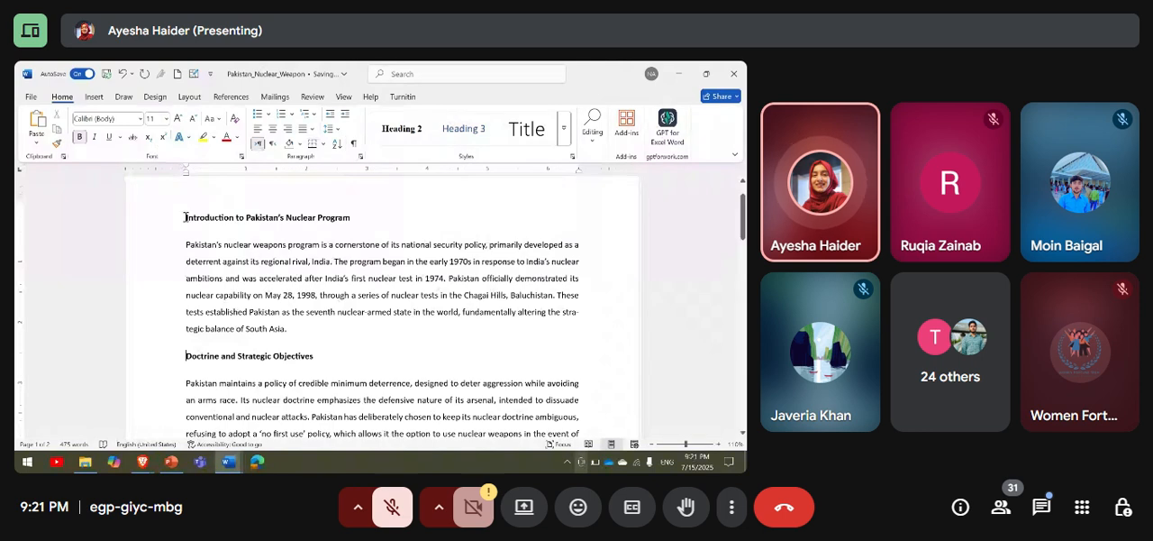
Format the heading "Introduction to Pakistan's Nuclear Program" as bold, italic and underlined.
{"action": "left_click_drag", "start_coordinate": [208, 217], "coordinate": [377, 217]}
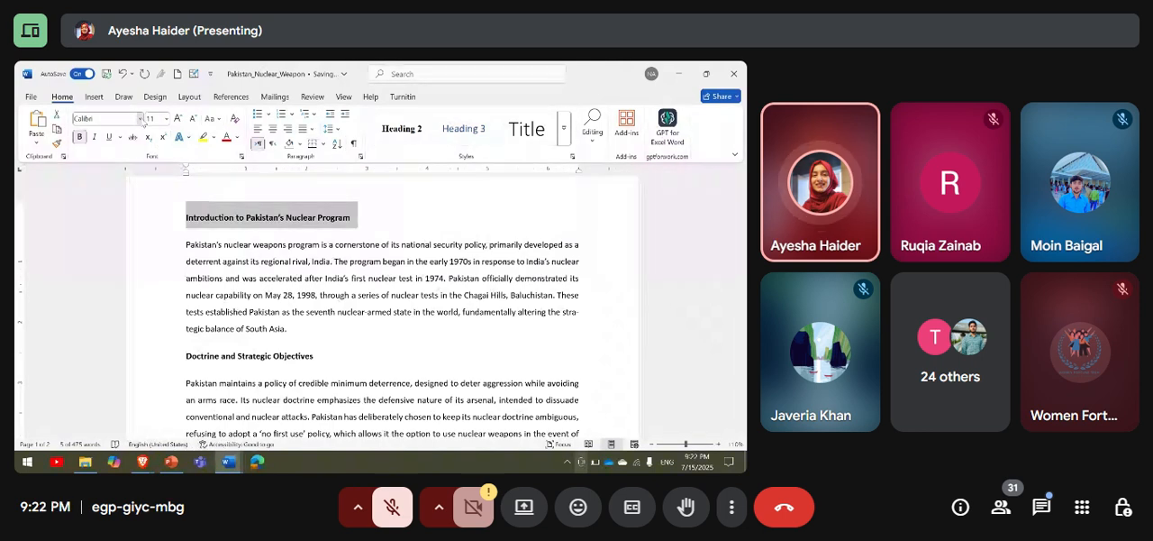
{"action": "left_click", "coordinate": [140, 119]}
{"action": "key", "text": "Escape"}
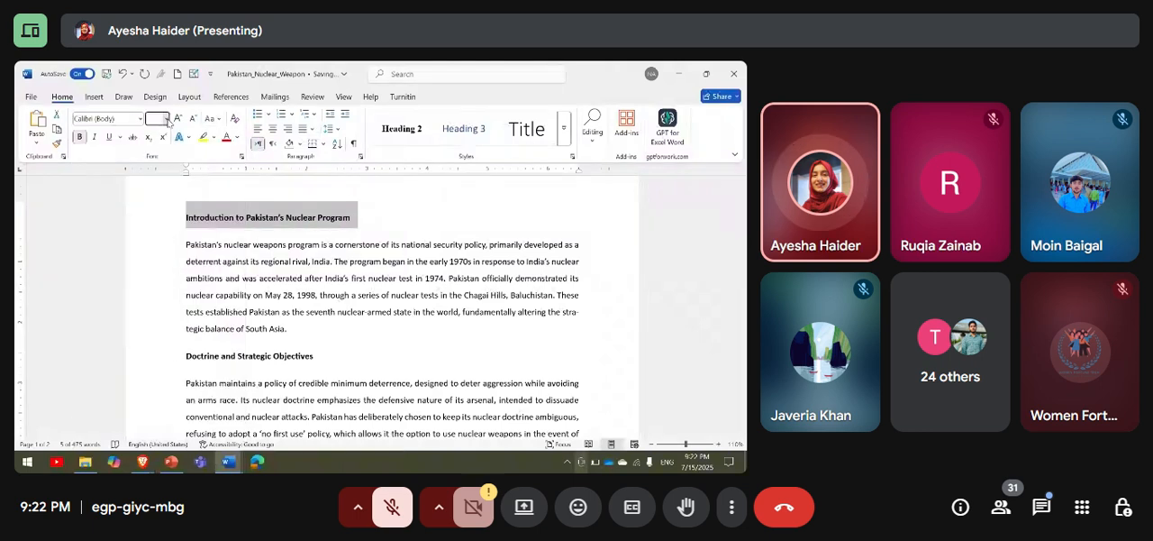
{"action": "left_click", "coordinate": [80, 137]}
{"action": "left_click", "coordinate": [93, 137]}
{"action": "left_click", "coordinate": [108, 137]}
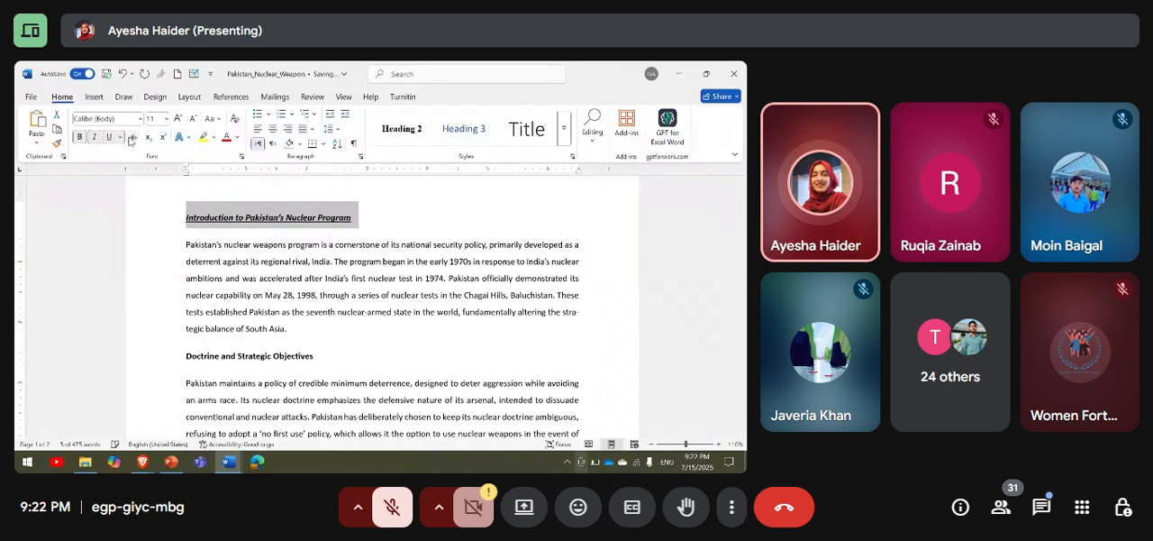
Try font size 12 on the introduction heading, return it to 11 and remove its underline.
{"action": "left_click", "coordinate": [179, 118]}
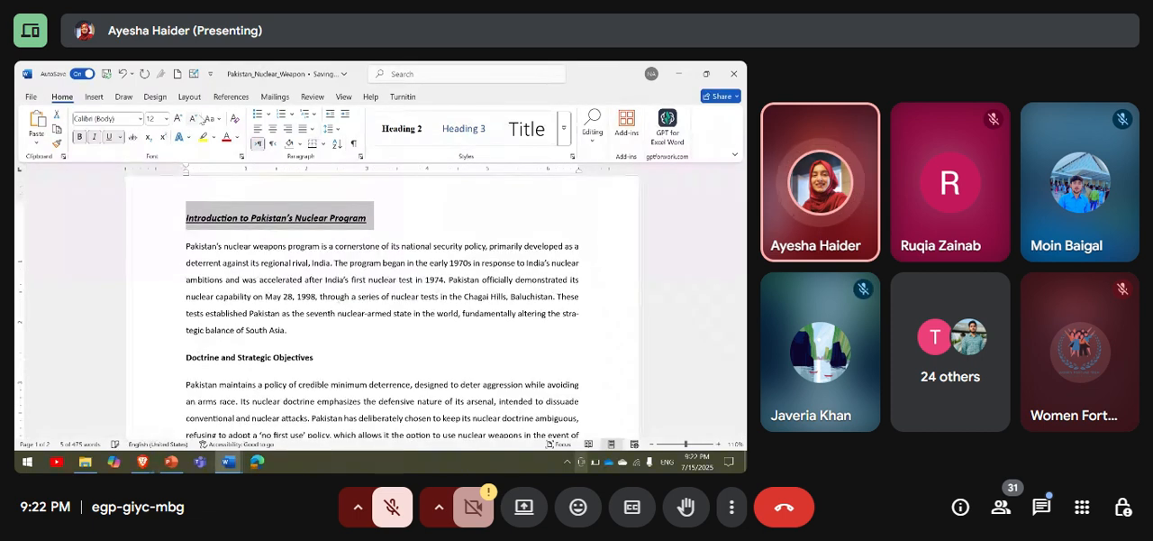
{"action": "left_click", "coordinate": [195, 118]}
{"action": "left_click", "coordinate": [109, 137]}
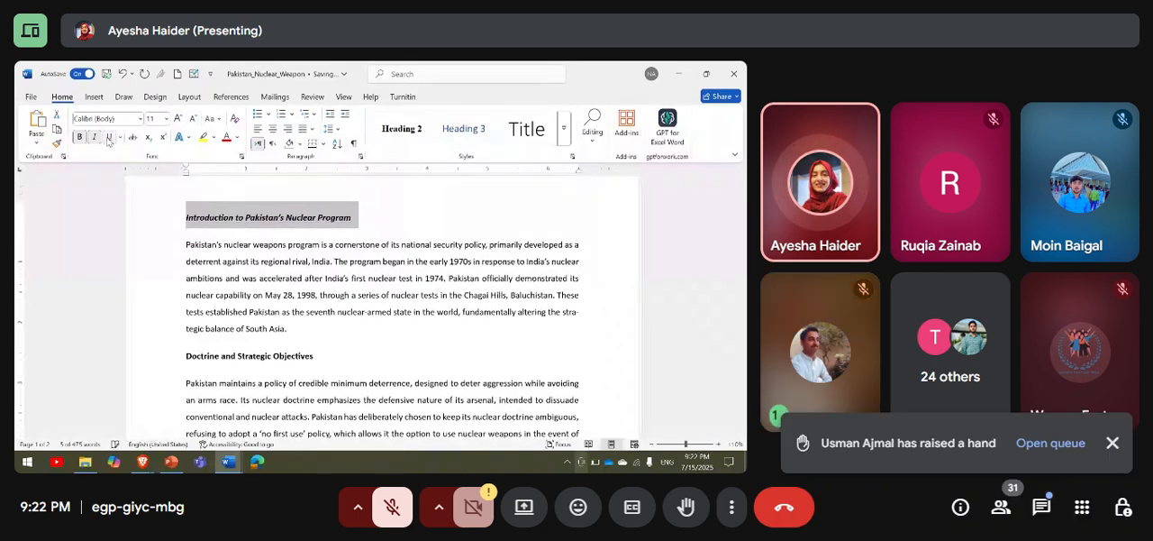
Change the introduction heading's case to UPPERCASE and then to Capitalize Each Word, dismissing the raised-hand notice meanwhile.
{"action": "left_click", "coordinate": [210, 118]}
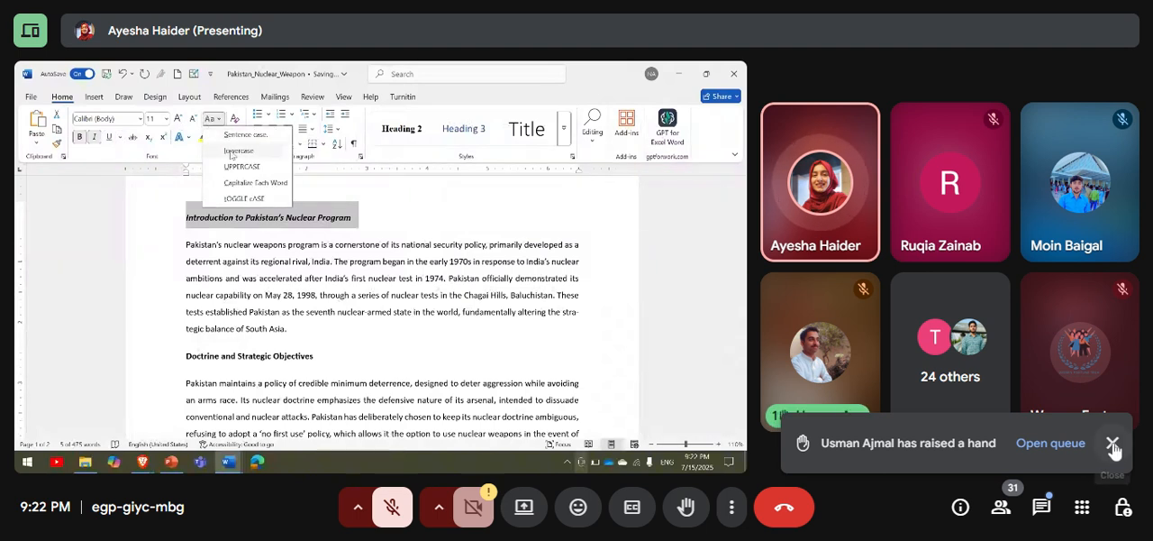
{"action": "left_click", "coordinate": [1112, 442]}
{"action": "key", "text": "u"}
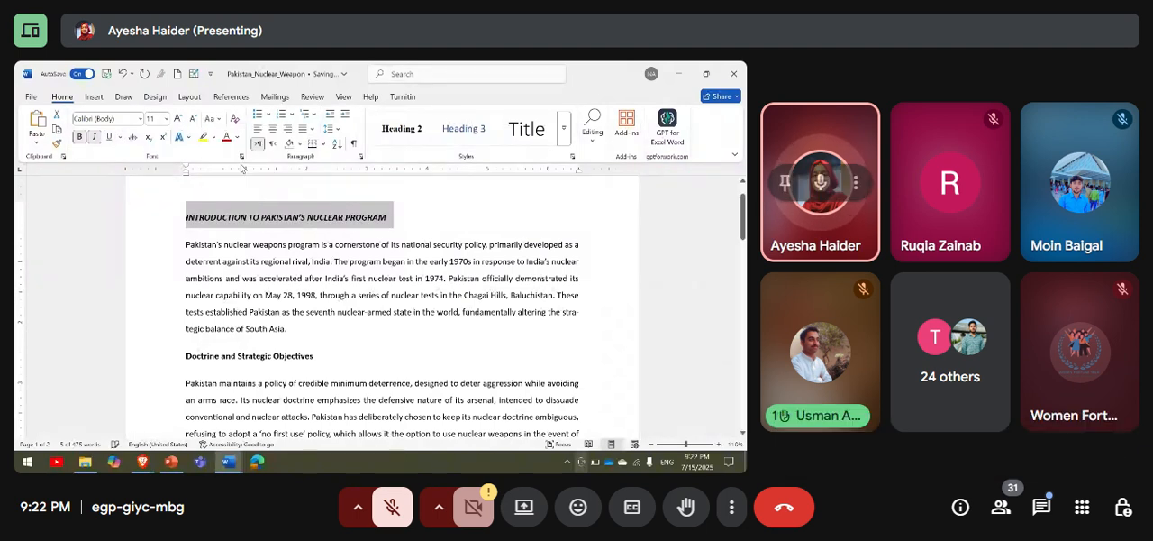
{"action": "left_click", "coordinate": [214, 119]}
{"action": "left_click", "coordinate": [255, 182]}
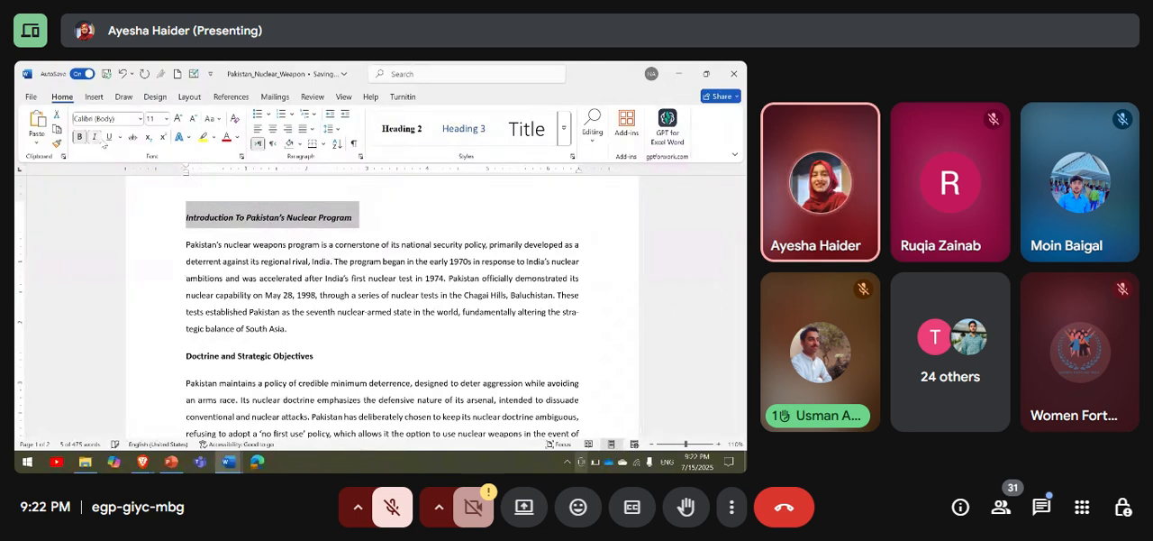
Switch to the Microsoft_Crash_Course presentation in PowerPoint and display slide 8, "Page Layout & Breaks".
{"action": "scroll", "coordinate": [487, 209], "scroll_direction": "down", "scroll_amount": 1}
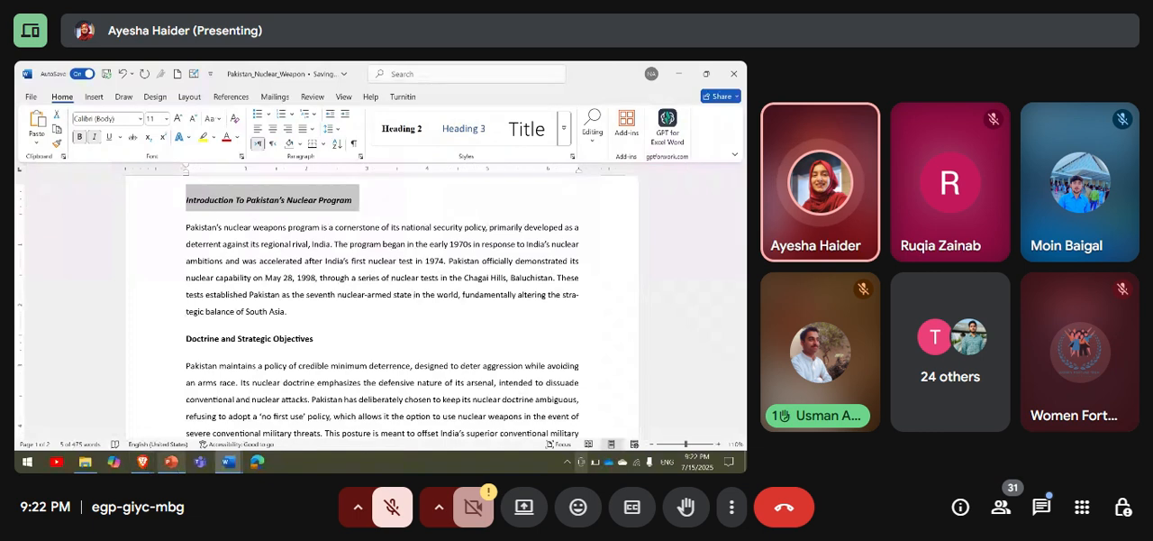
{"action": "mouse_move", "coordinate": [171, 463]}
{"action": "left_click", "coordinate": [171, 410]}
{"action": "scroll", "coordinate": [101, 317], "scroll_direction": "down", "scroll_amount": 2}
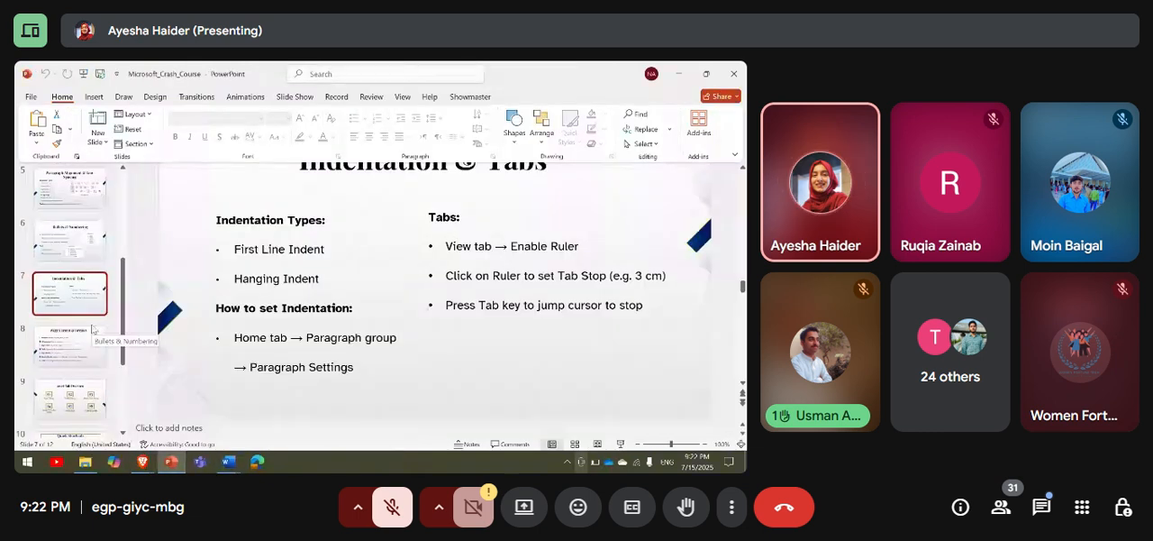
{"action": "left_click", "coordinate": [91, 339]}
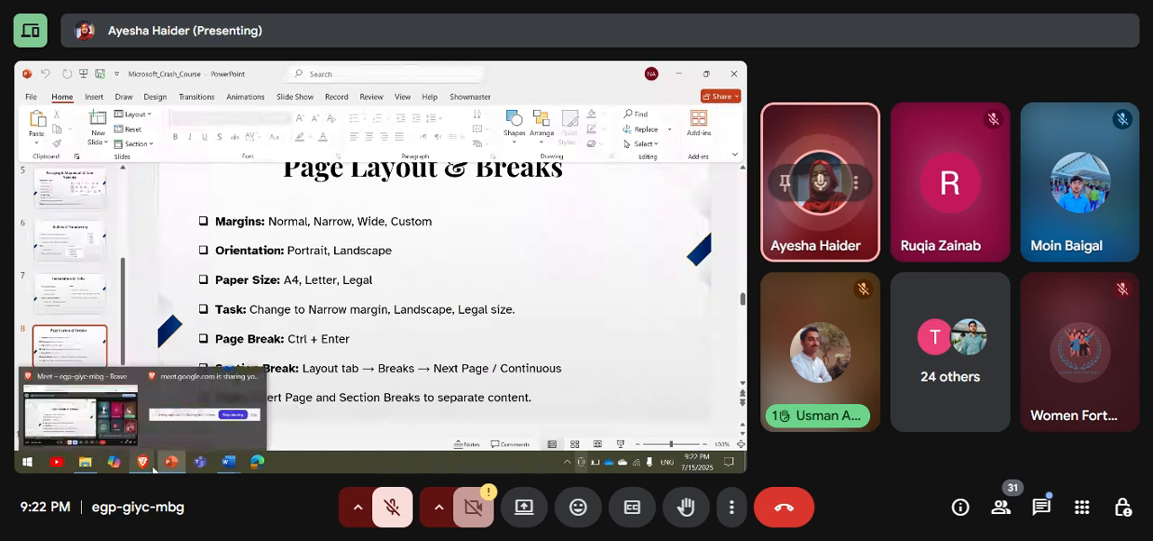
{"action": "mouse_move", "coordinate": [233, 466]}
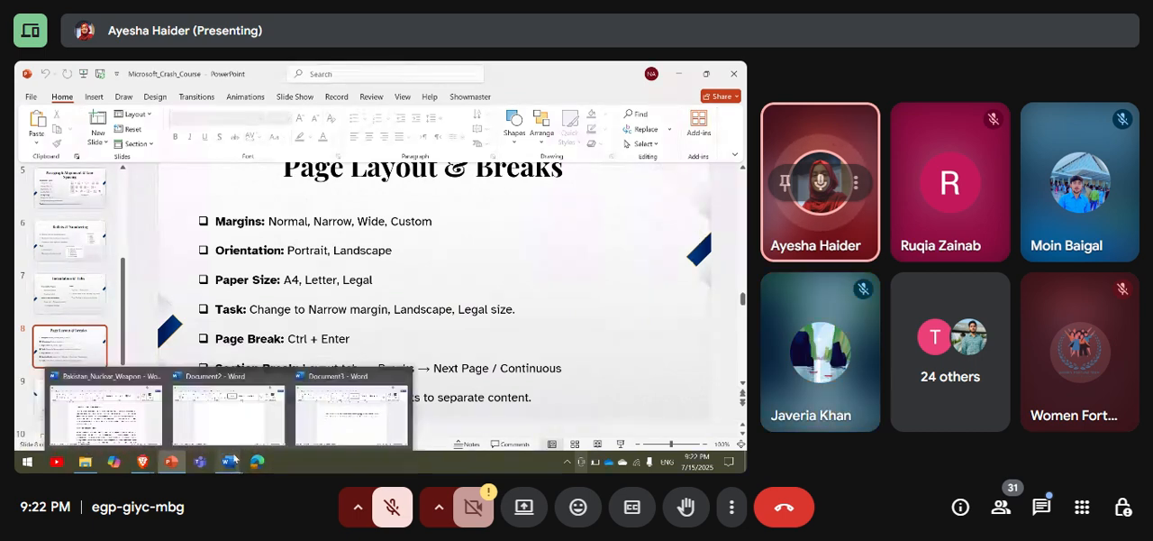
Switch to the Pakistan_Nuclear_Weapon document in Word and apply Normal page margins, followed by Narrow margins.
{"action": "left_click", "coordinate": [106, 416]}
{"action": "left_click", "coordinate": [93, 97]}
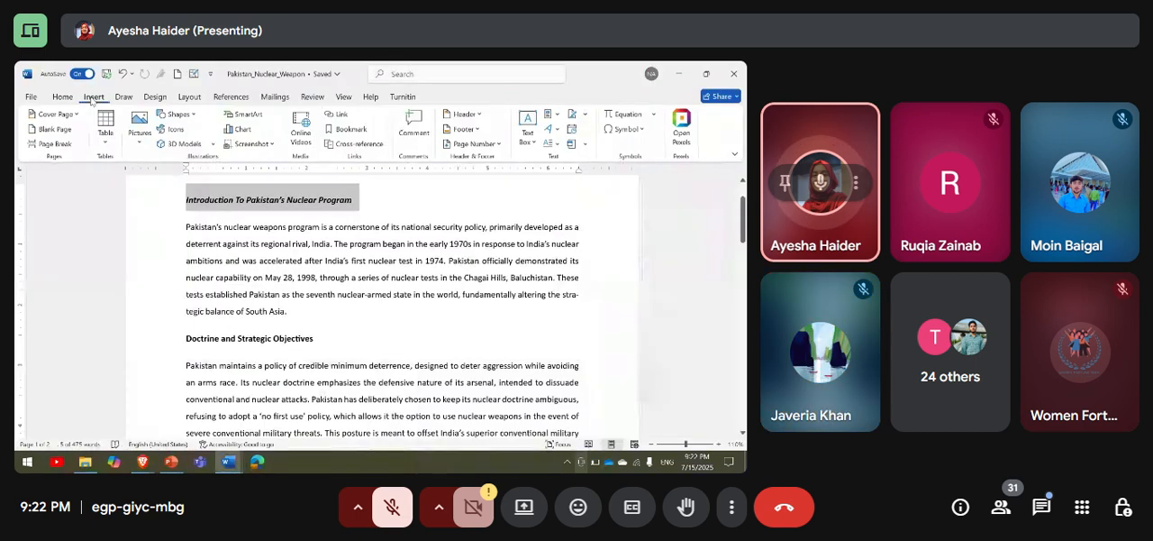
{"action": "left_click", "coordinate": [189, 96]}
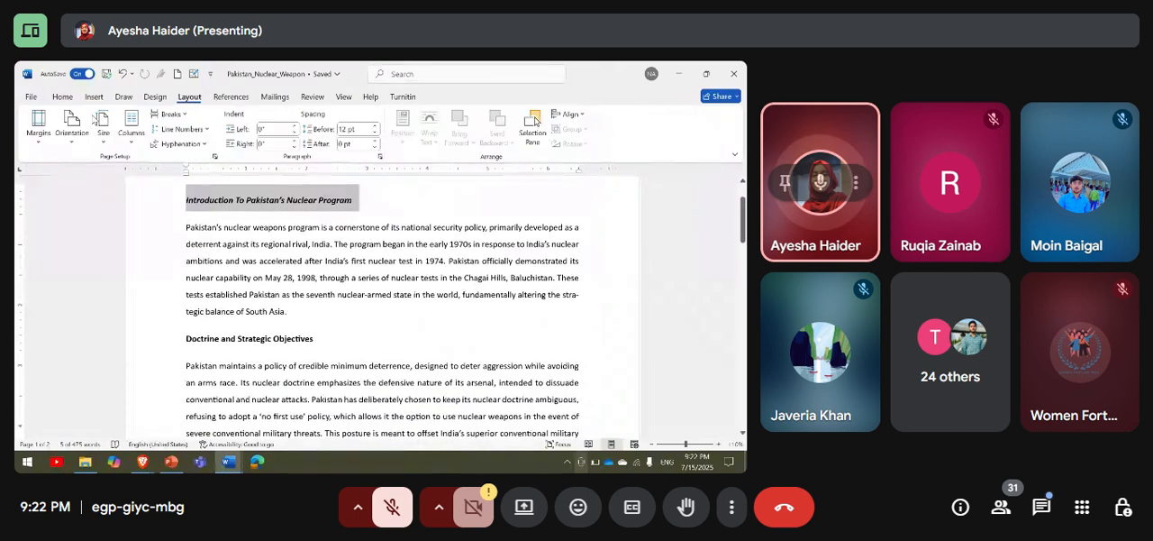
{"action": "left_click", "coordinate": [36, 146]}
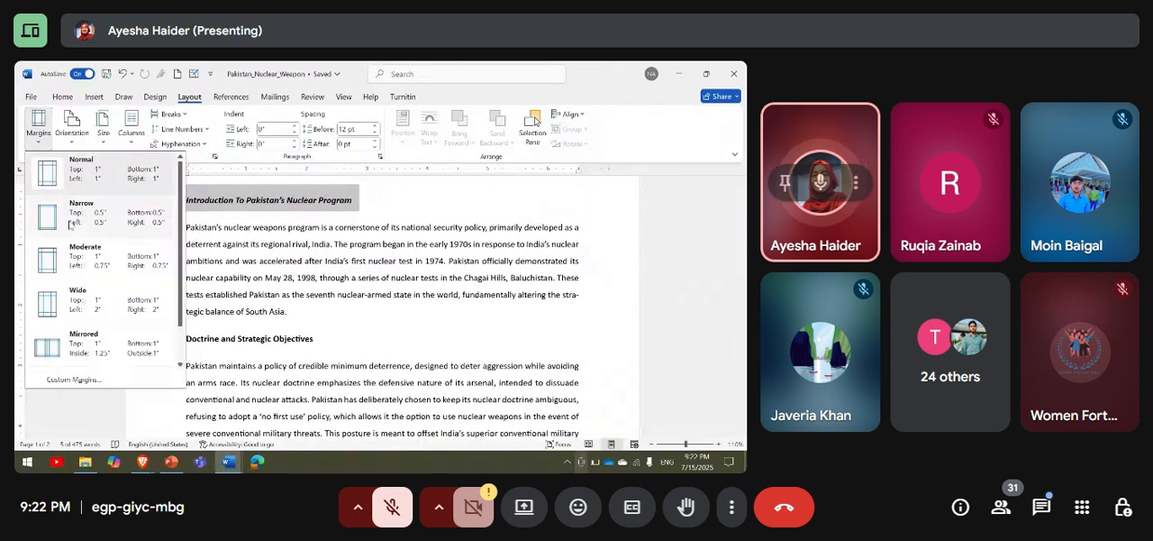
{"action": "left_click", "coordinate": [77, 167]}
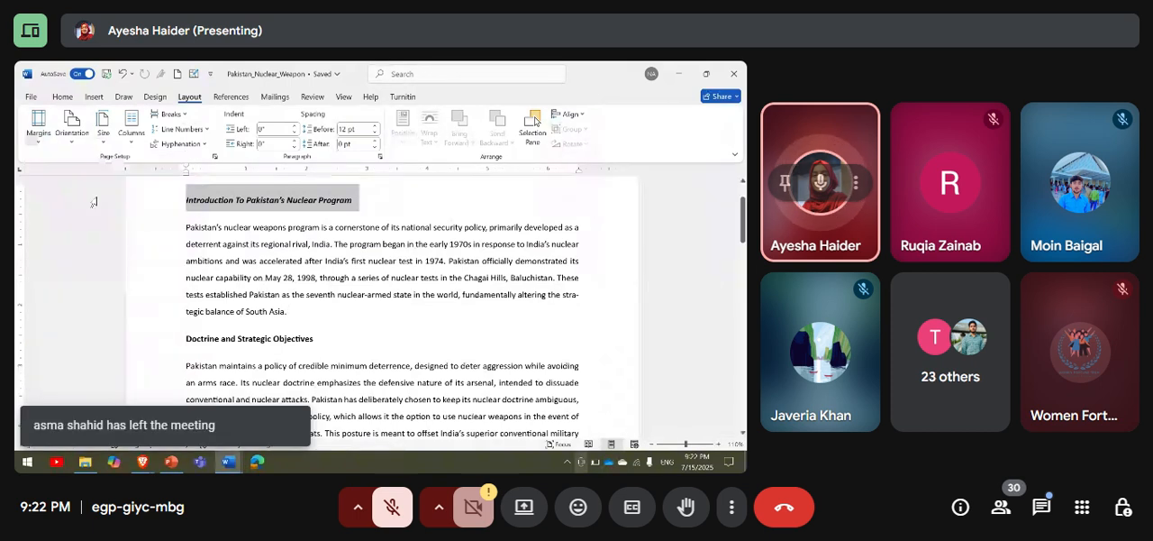
{"action": "left_click", "coordinate": [50, 142]}
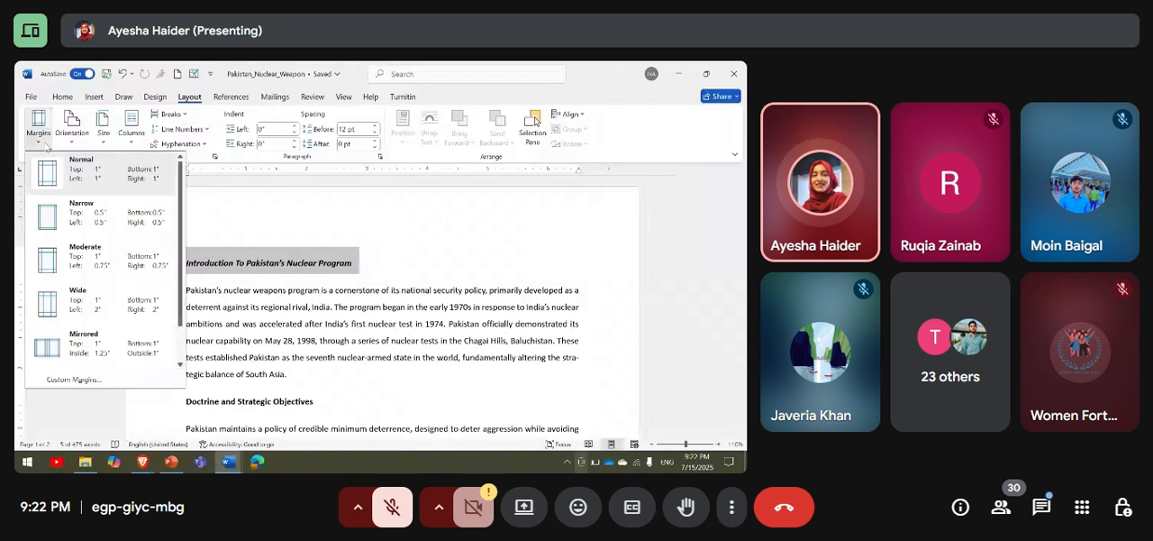
{"action": "left_click", "coordinate": [72, 226]}
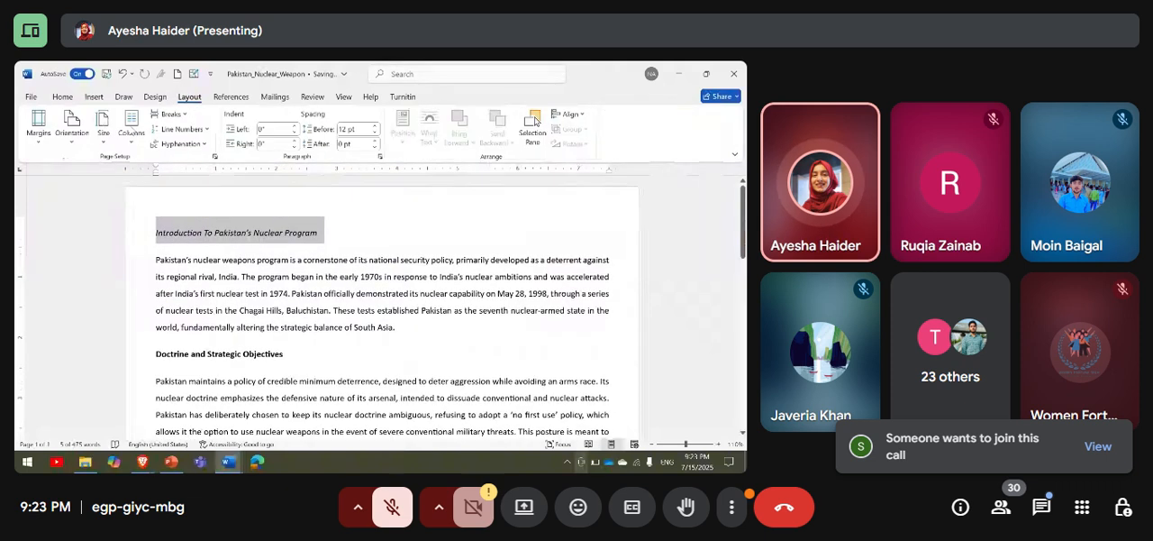
Admit everyone waiting to join the Meet call and close the participant list.
{"action": "left_click", "coordinate": [1101, 448]}
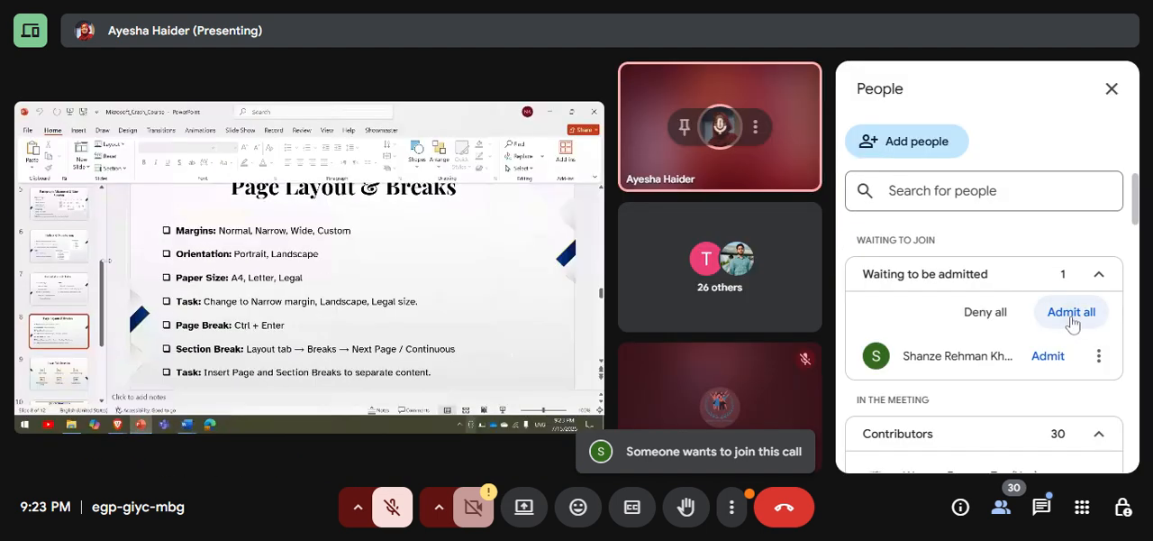
{"action": "left_click", "coordinate": [1072, 313]}
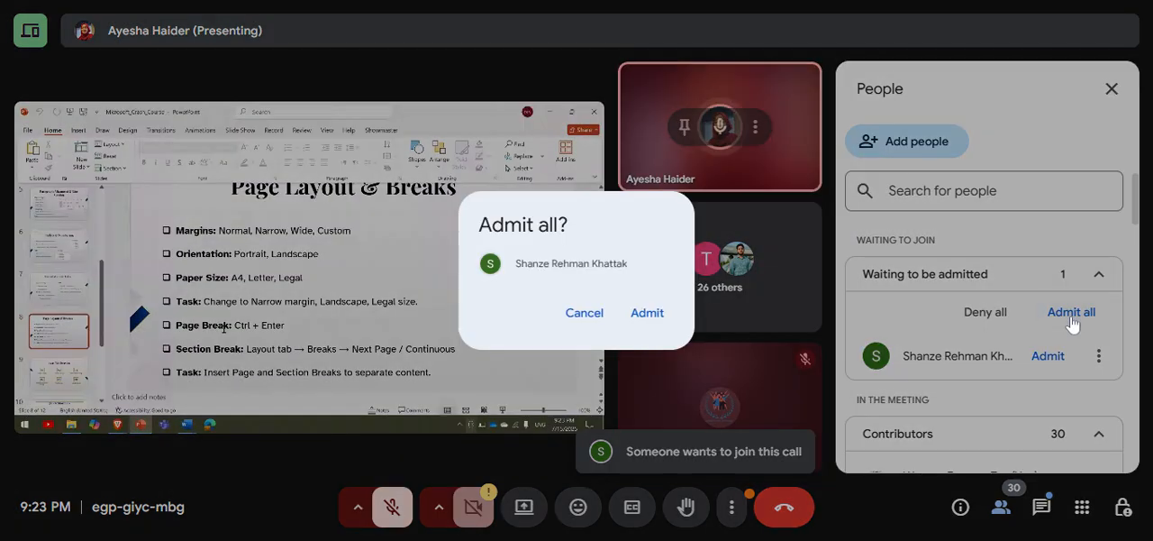
{"action": "left_click", "coordinate": [647, 315]}
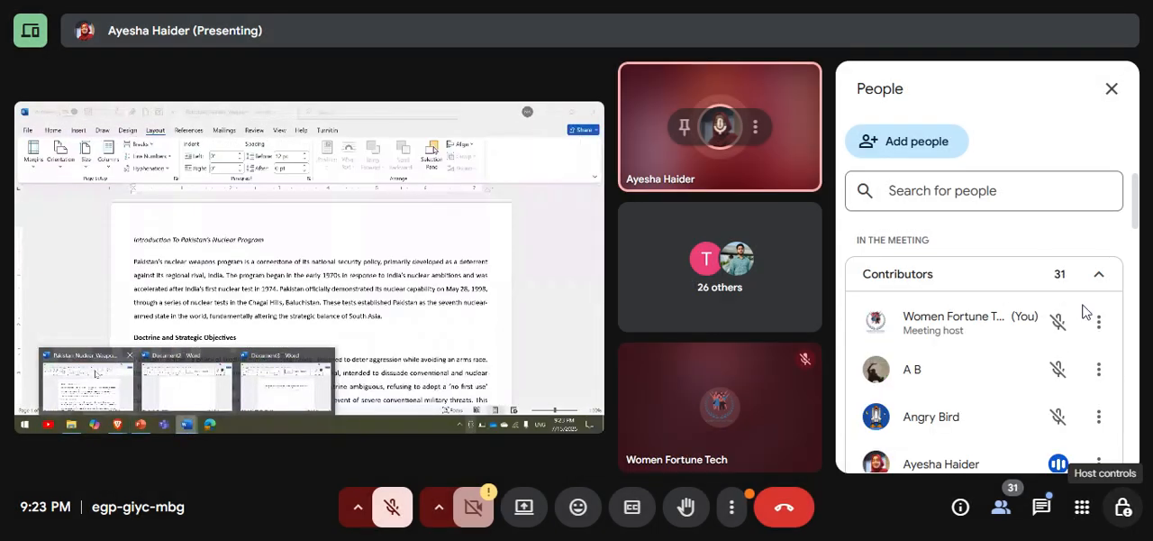
{"action": "left_click", "coordinate": [1112, 89]}
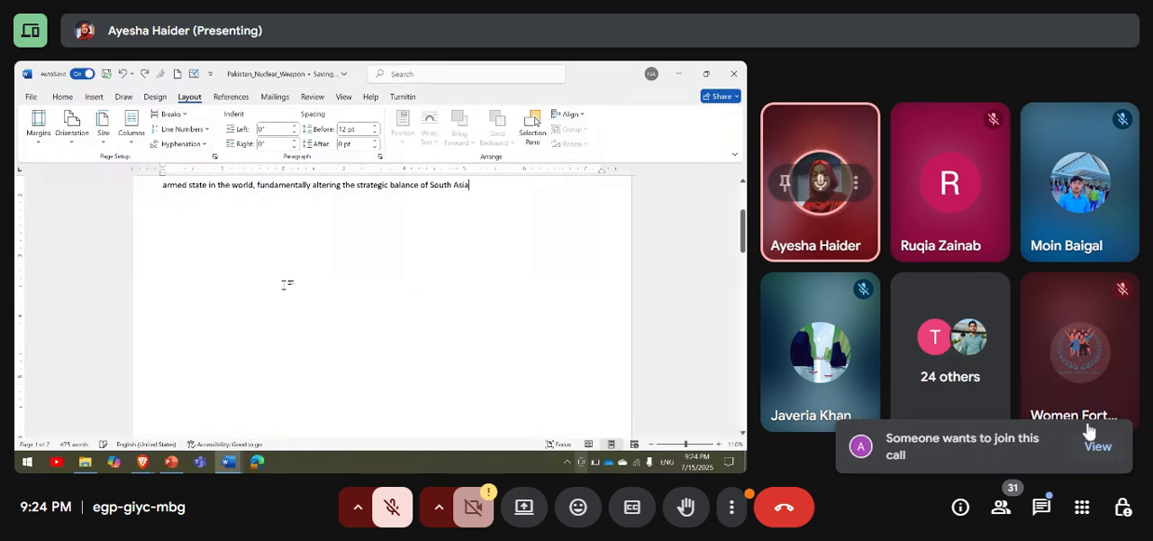
Admit the next waiting participant from the people list, close the list, and admit another participant through the join request.
{"action": "left_click", "coordinate": [1103, 453]}
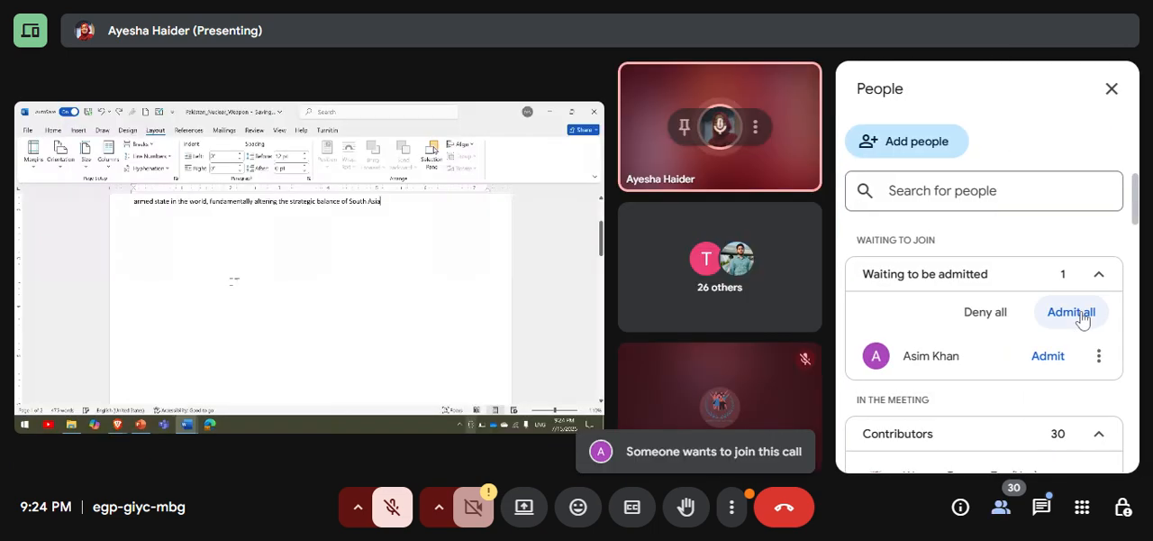
{"action": "left_click", "coordinate": [1082, 318]}
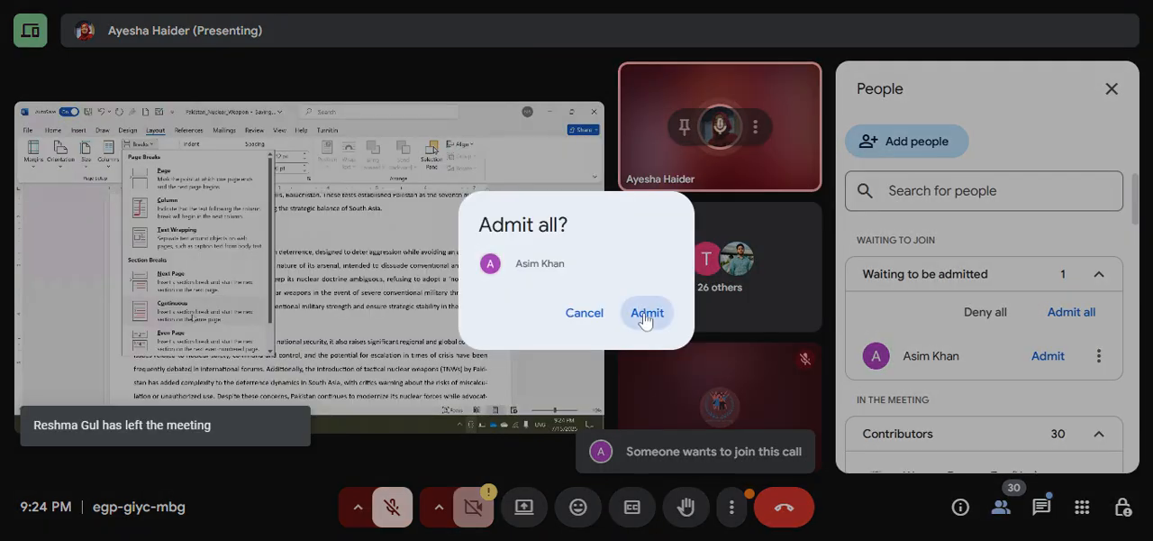
{"action": "left_click", "coordinate": [646, 314]}
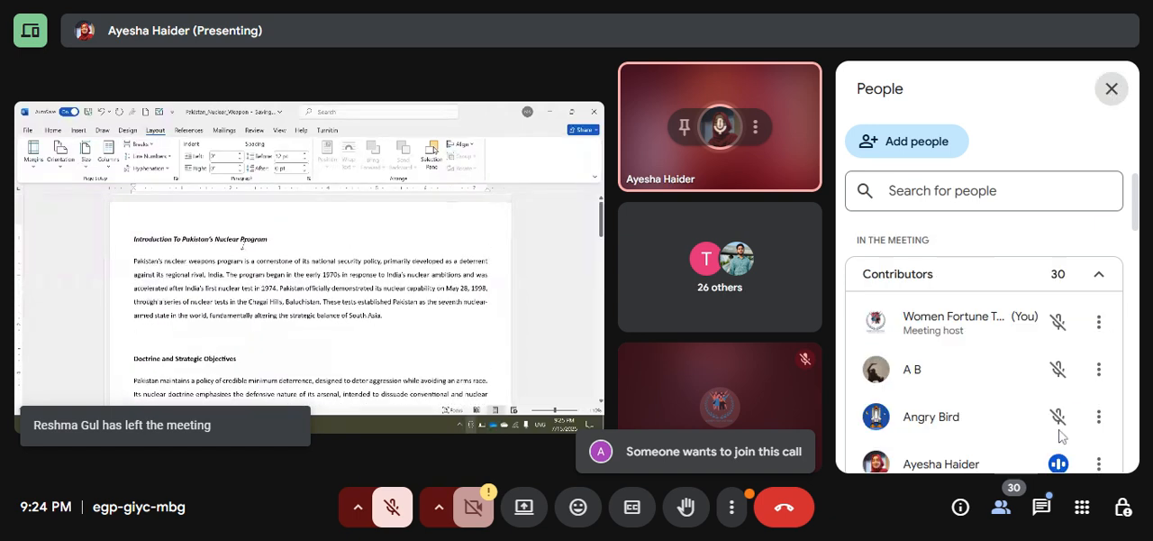
{"action": "left_click", "coordinate": [994, 517]}
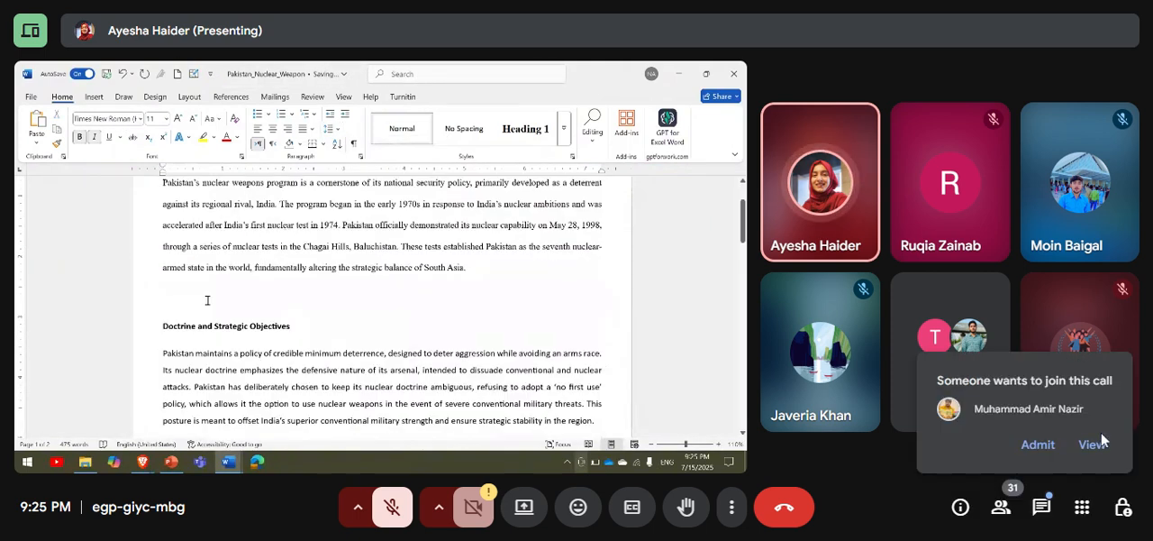
{"action": "left_click", "coordinate": [1051, 449]}
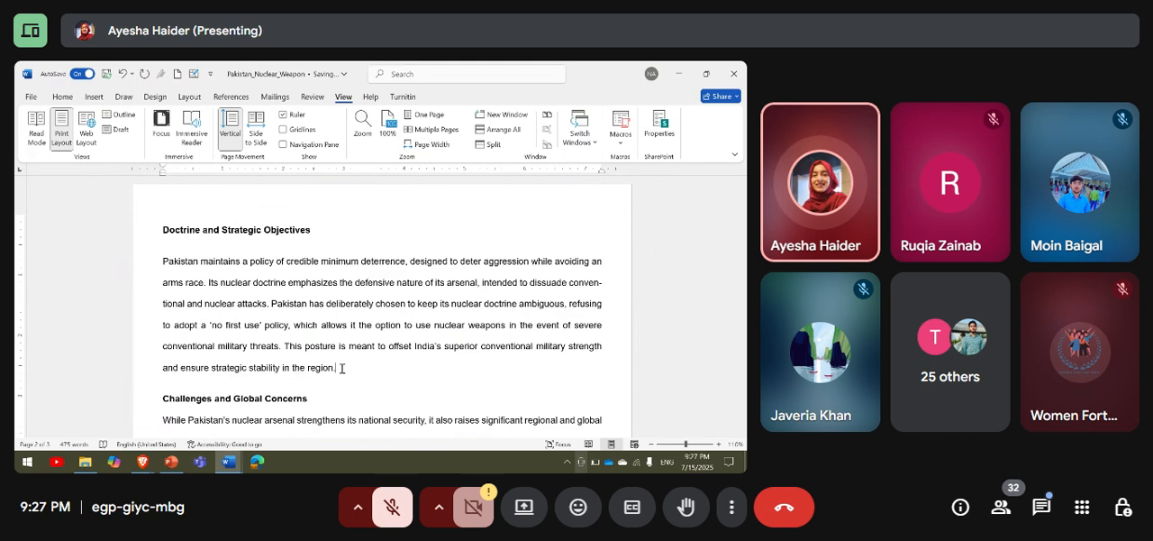
Insert a Continuous section break at the end of the "Doctrine and Strategic Objectives" paragraph.
{"action": "left_click", "coordinate": [189, 96]}
{"action": "left_click", "coordinate": [173, 115]}
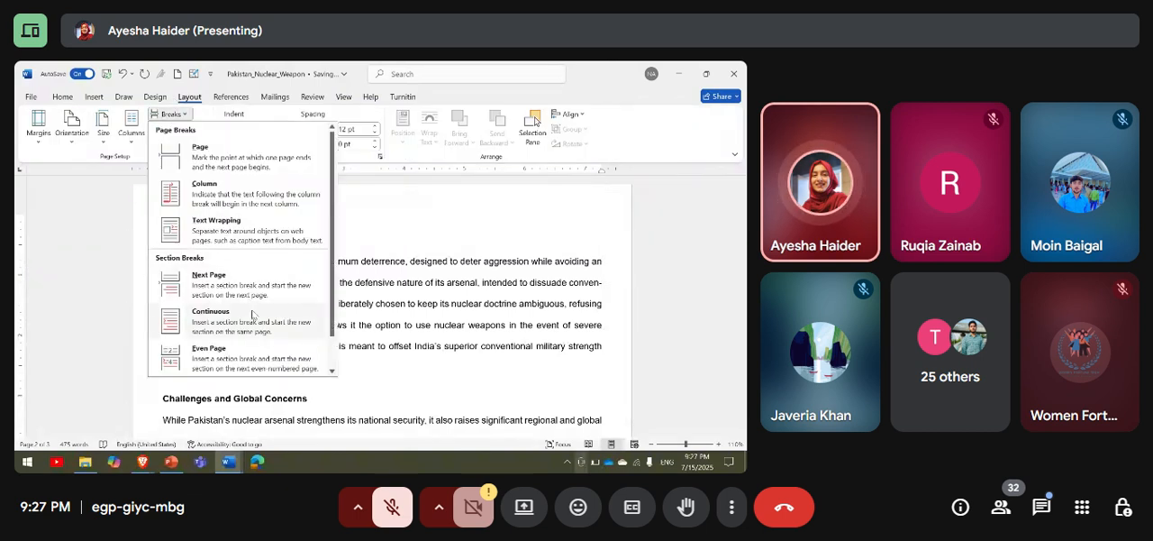
{"action": "left_click", "coordinate": [253, 314]}
{"action": "scroll", "coordinate": [331, 283], "scroll_direction": "down", "scroll_amount": 2}
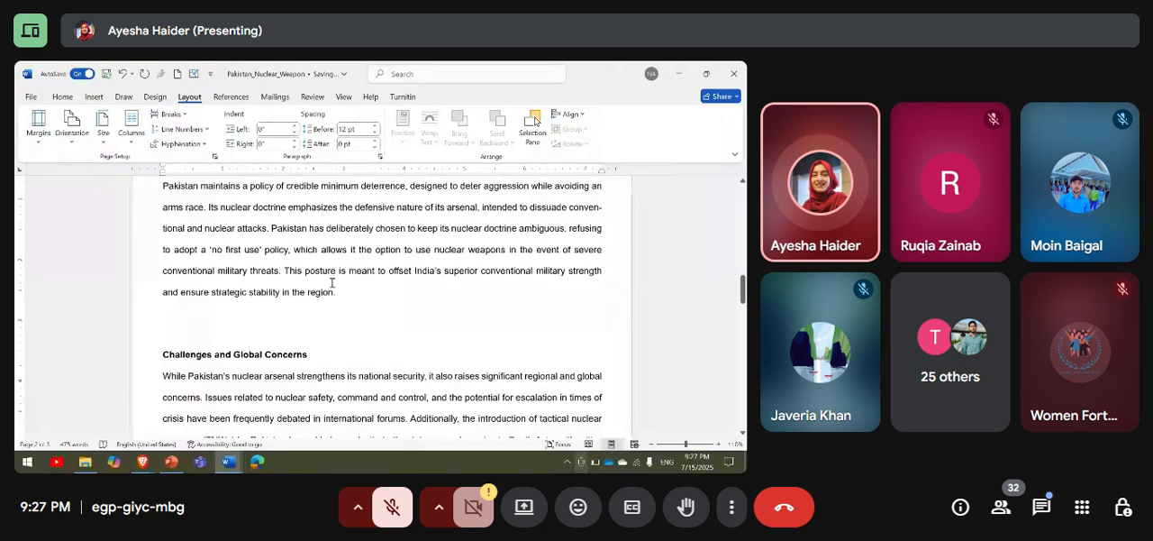
Enter the text "Introduction" on the empty line above the heading "Challenges and Global Concerns".
{"action": "scroll", "coordinate": [332, 282], "scroll_direction": "up", "scroll_amount": 1}
{"action": "left_click_drag", "start_coordinate": [347, 318], "coordinate": [160, 186]}
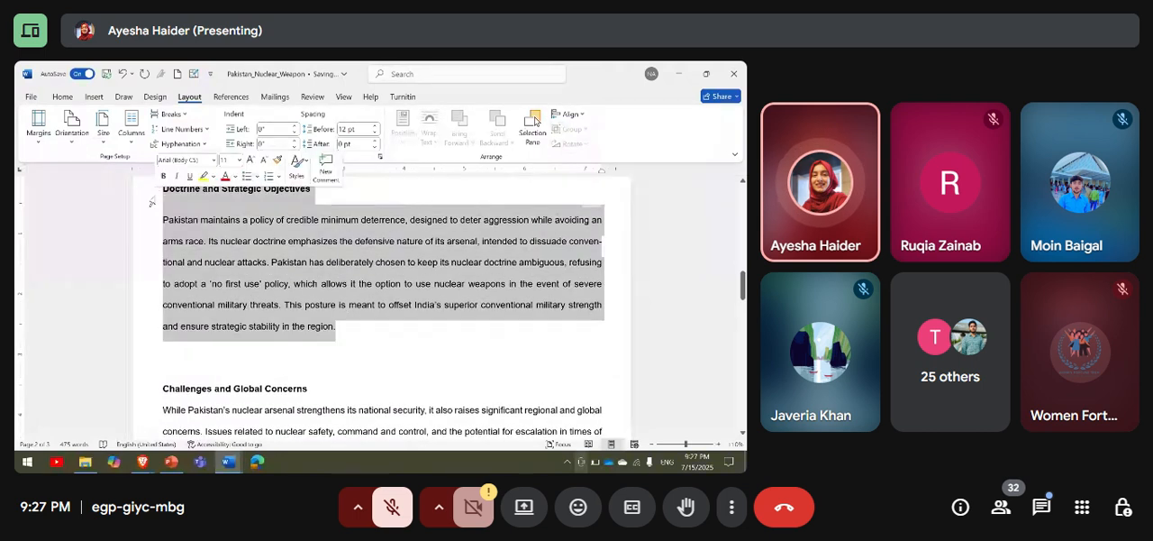
{"action": "left_click", "coordinate": [216, 357]}
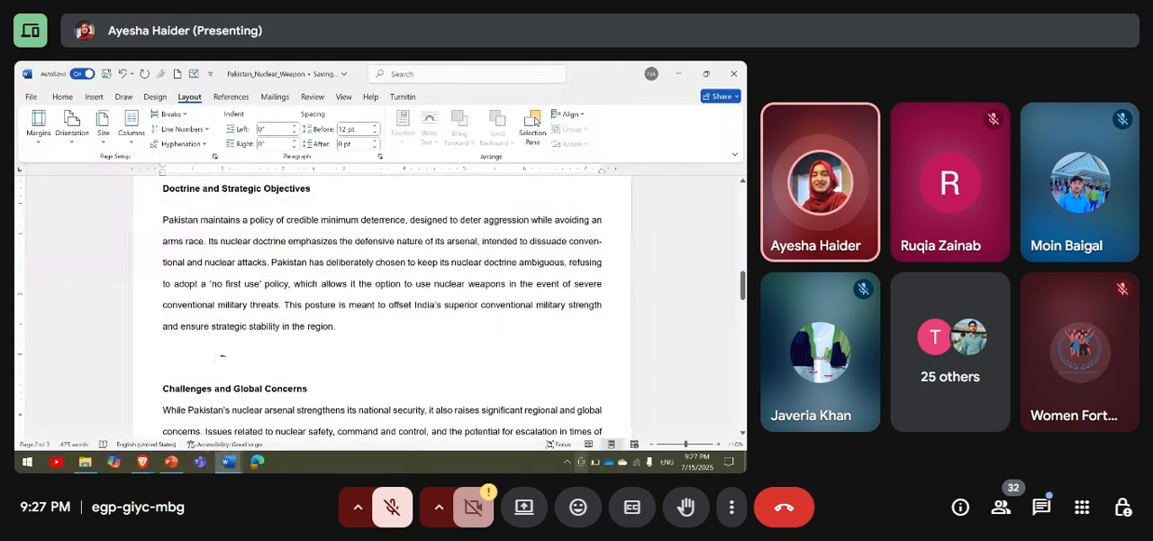
{"action": "key", "text": "Caps_Lock"}
{"action": "type", "text": "IN"}
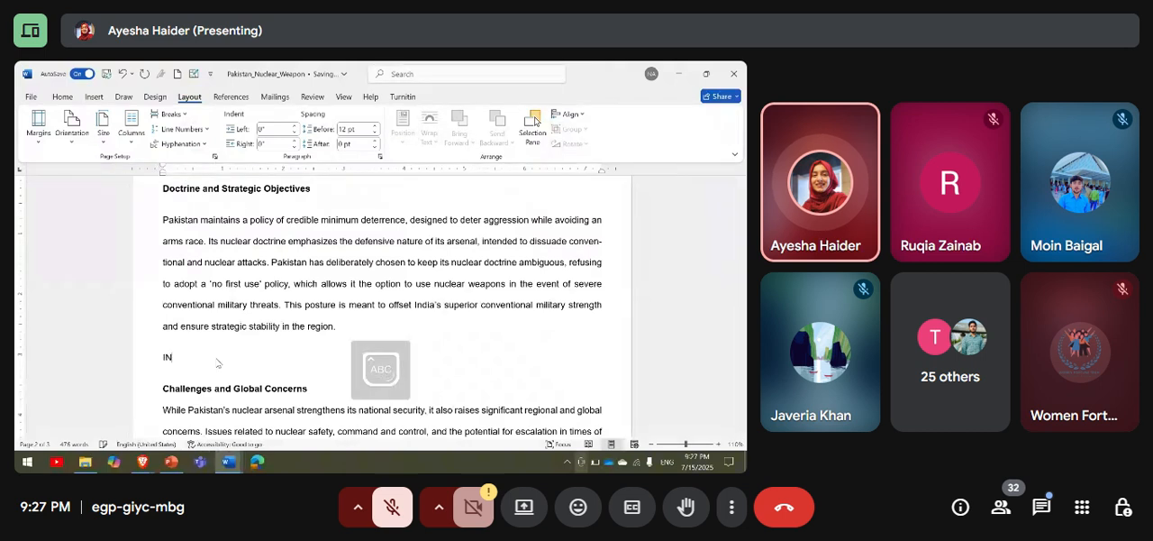
{"action": "key", "text": "BackSpace"}
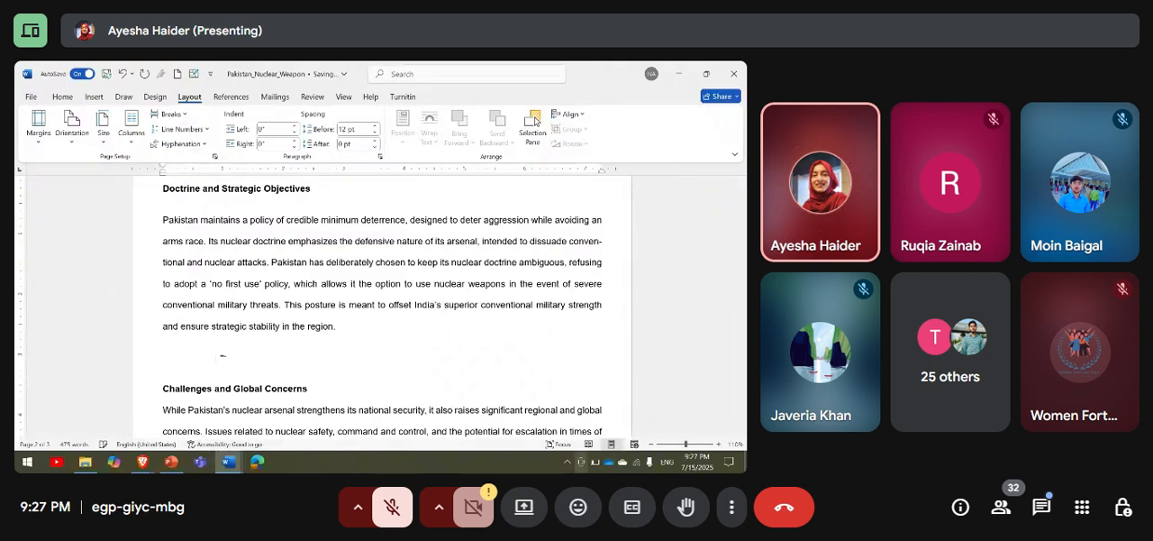
{"action": "key", "text": "Caps_Lock"}
{"action": "type", "text": "IN"}
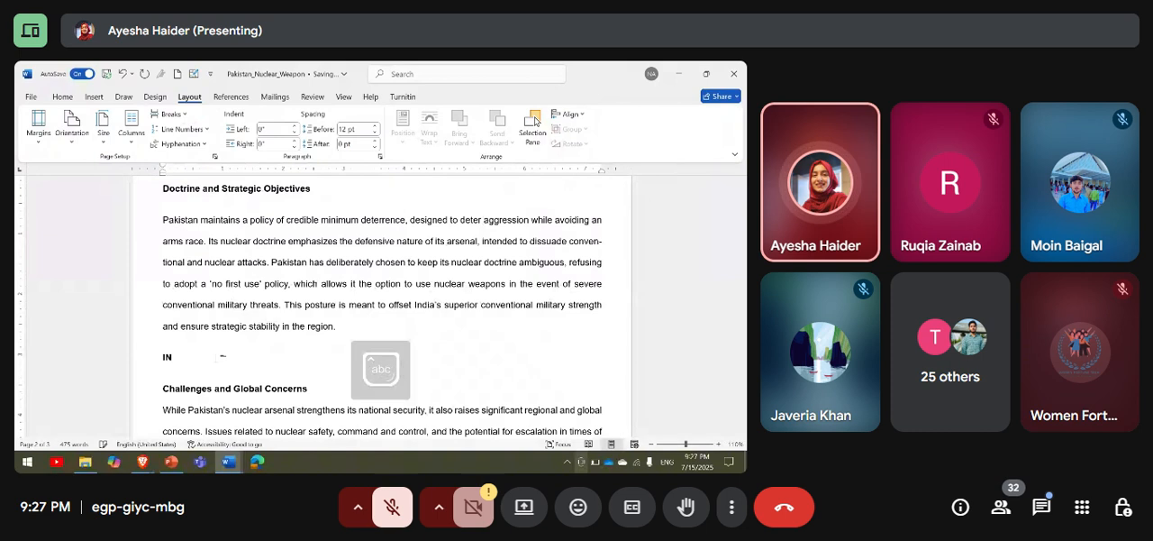
{"action": "key", "text": "BackSpace"}
{"action": "type", "text": "ntroduction"}
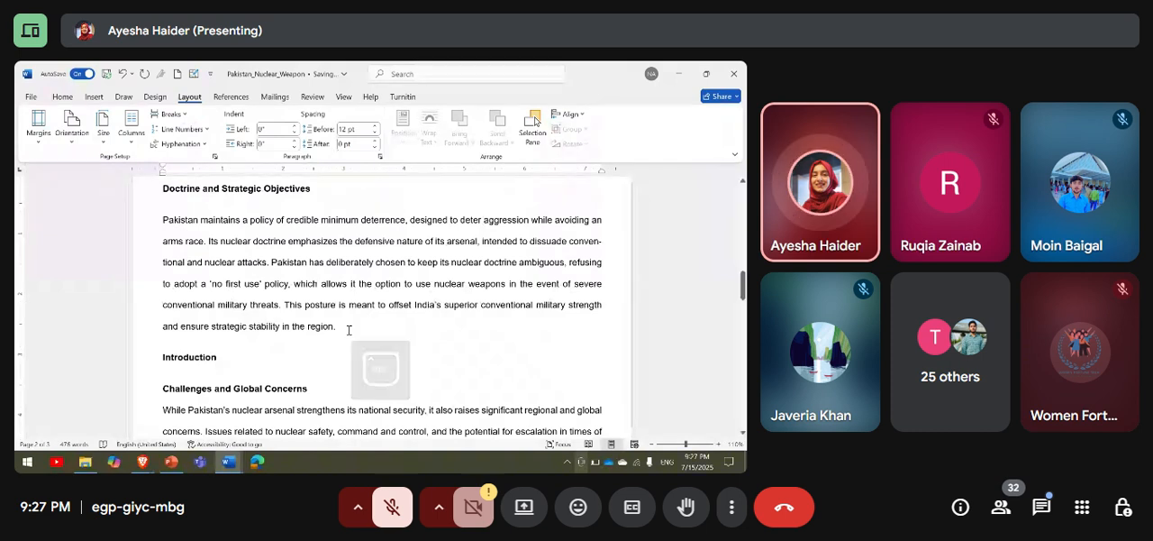
Switch to the shared Google Meet window, check the participants' in-call messages and close the chat.
{"action": "scroll", "coordinate": [356, 330], "scroll_direction": "up", "scroll_amount": 9}
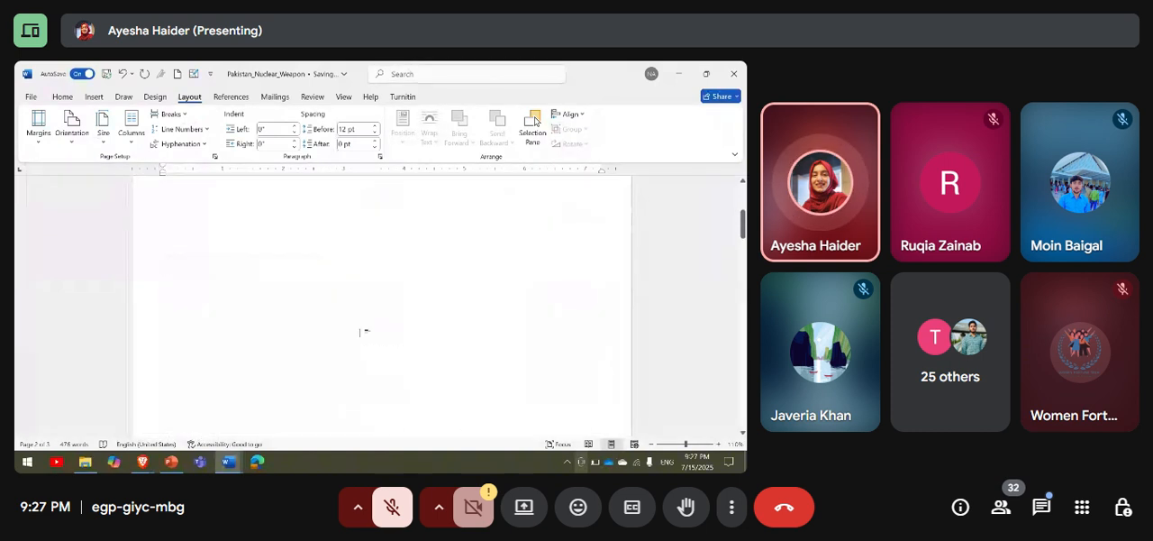
{"action": "scroll", "coordinate": [360, 332], "scroll_direction": "up", "scroll_amount": 3}
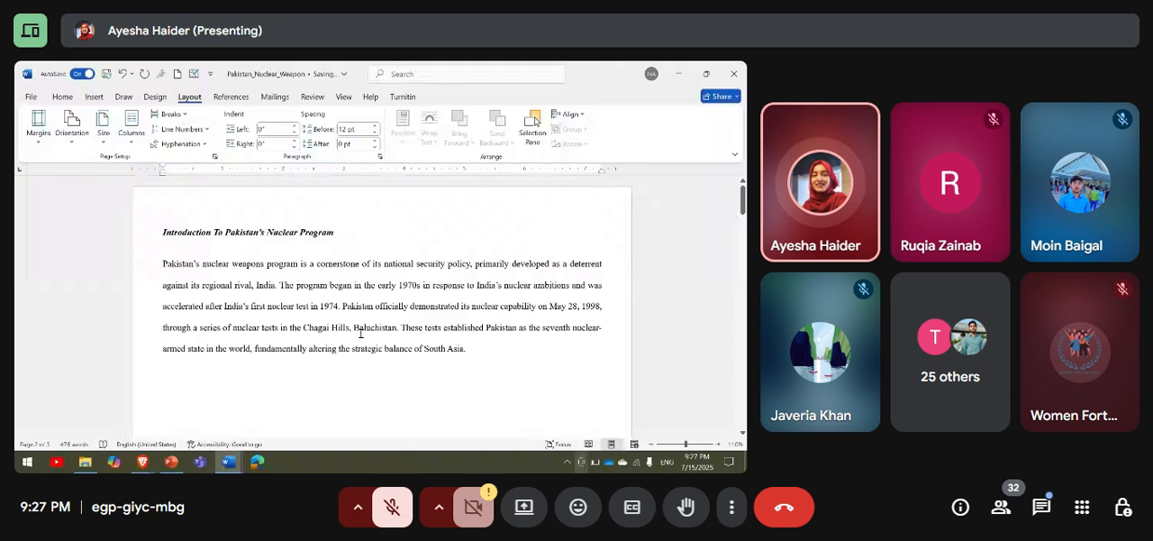
{"action": "mouse_move", "coordinate": [142, 462]}
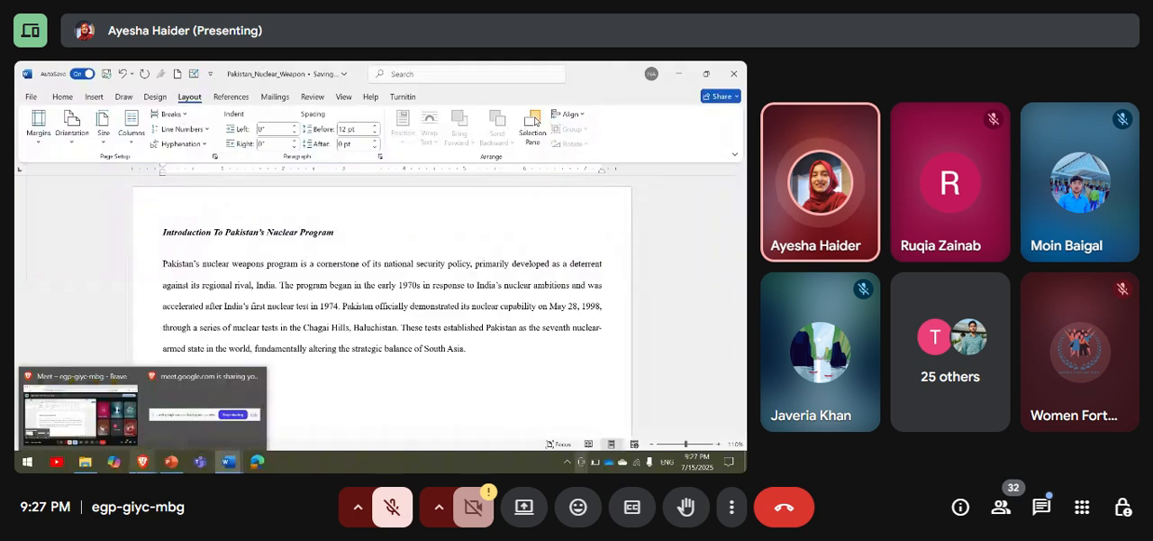
{"action": "left_click", "coordinate": [110, 389]}
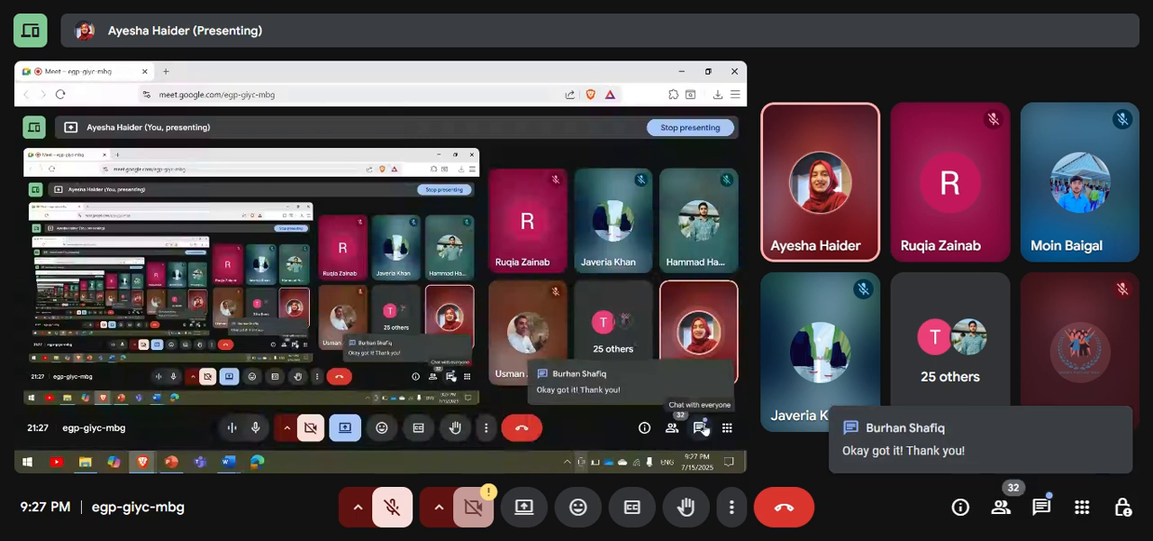
{"action": "left_click", "coordinate": [702, 428]}
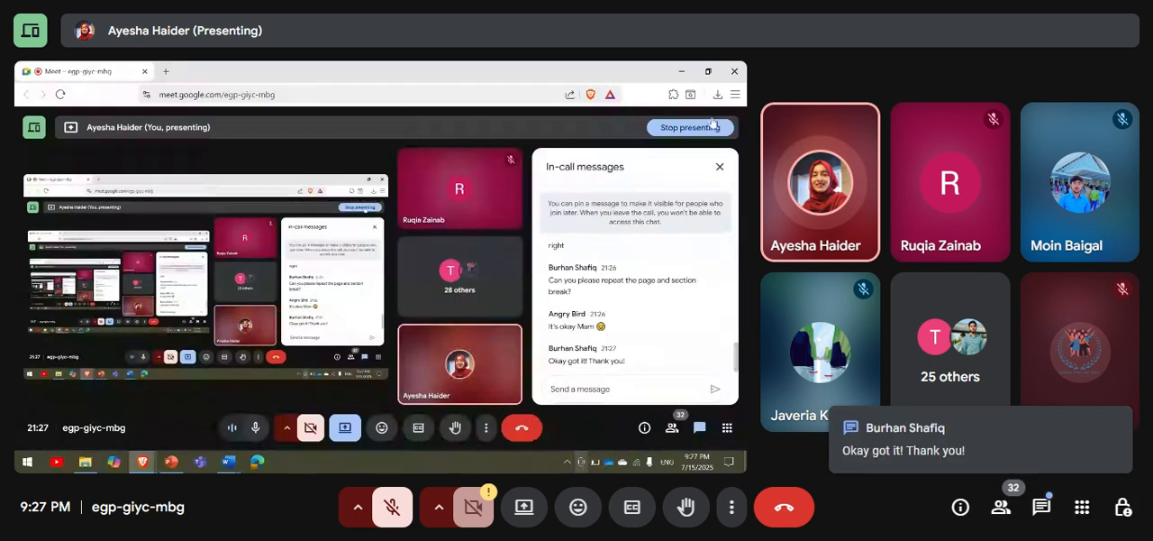
{"action": "left_click", "coordinate": [719, 166]}
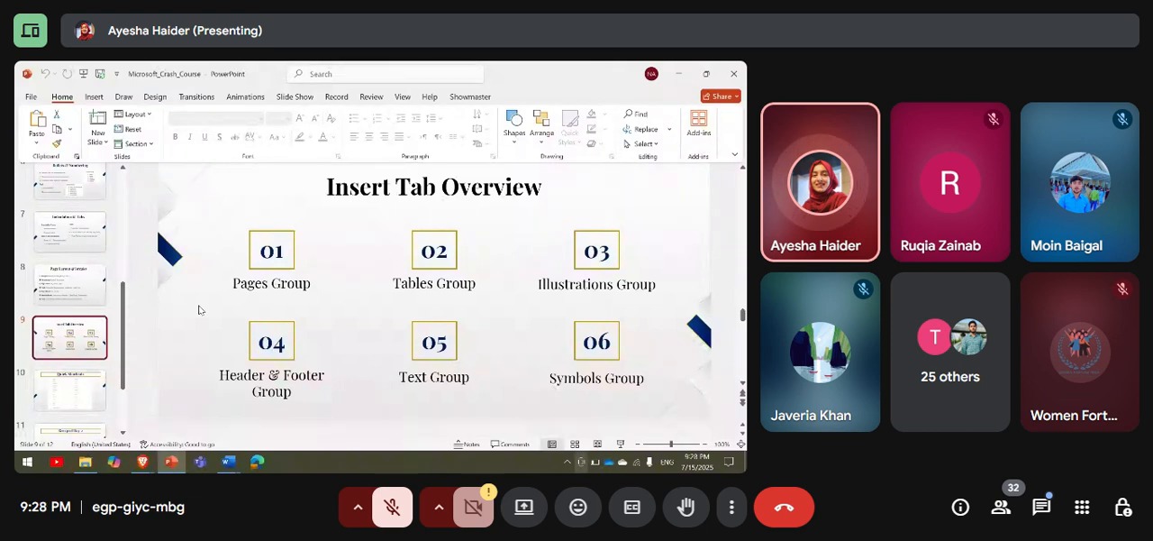
Switch from the presentation back to the Pakistan_Nuclear_Weapon document in Word and display the Insert commands.
{"action": "left_click", "coordinate": [228, 461]}
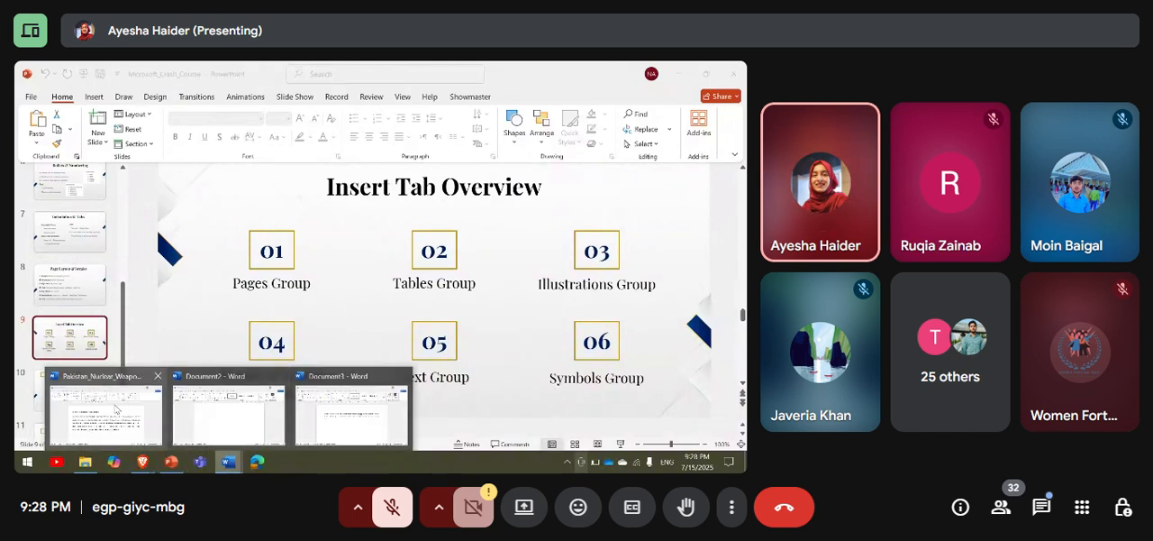
{"action": "left_click", "coordinate": [104, 414]}
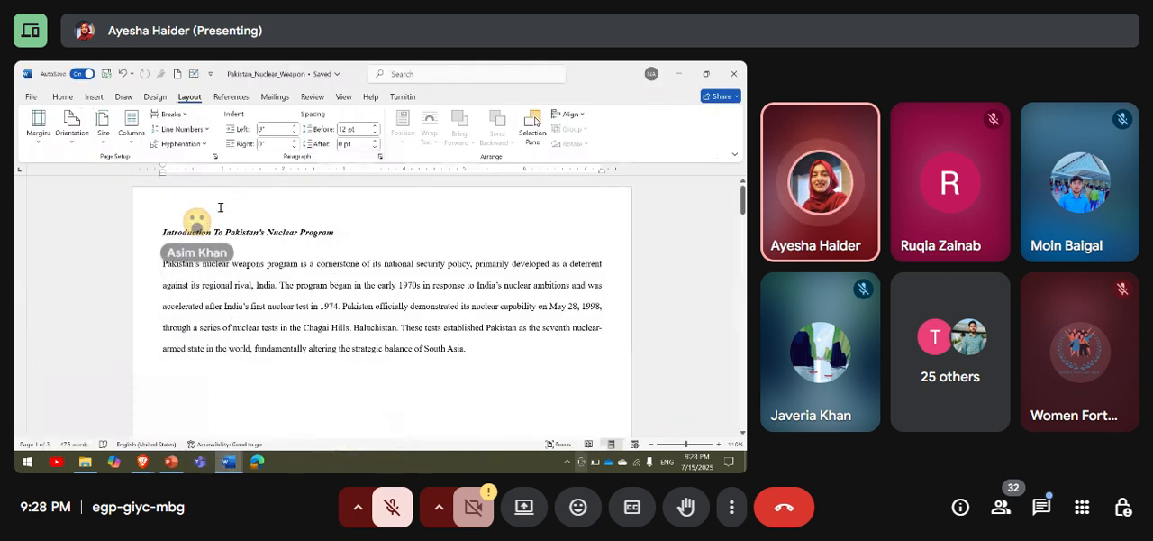
{"action": "left_click_drag", "start_coordinate": [162, 232], "coordinate": [226, 232]}
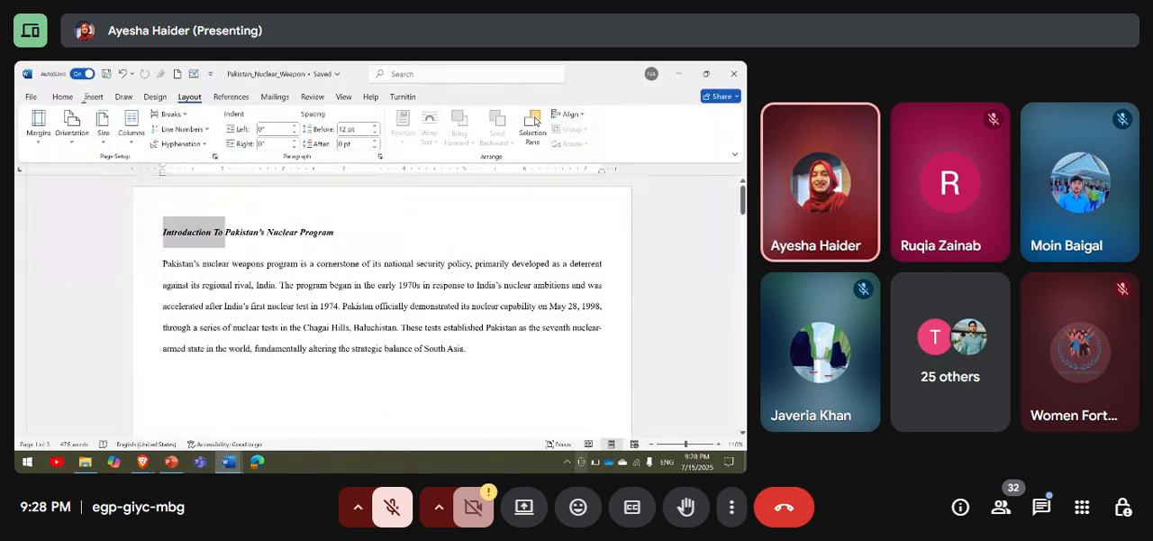
{"action": "left_click", "coordinate": [94, 96]}
Delete the document text following the introduction section, starting from "Doctrine and Strategic Objectives".
{"action": "scroll", "coordinate": [355, 311], "scroll_direction": "down", "scroll_amount": 3}
{"action": "scroll", "coordinate": [356, 311], "scroll_direction": "down", "scroll_amount": 3}
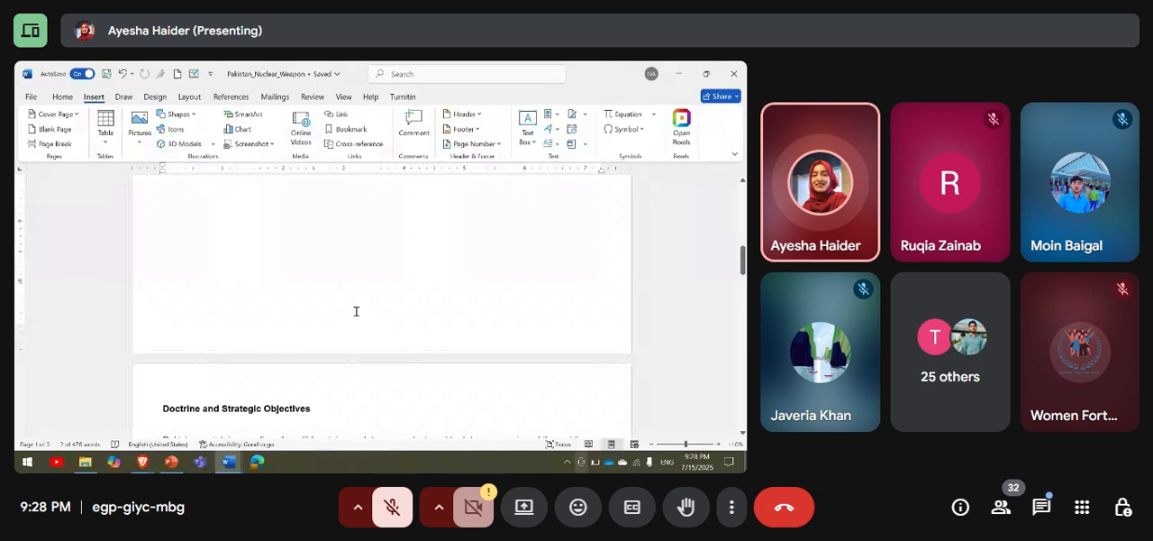
{"action": "scroll", "coordinate": [356, 312], "scroll_direction": "up", "scroll_amount": 6}
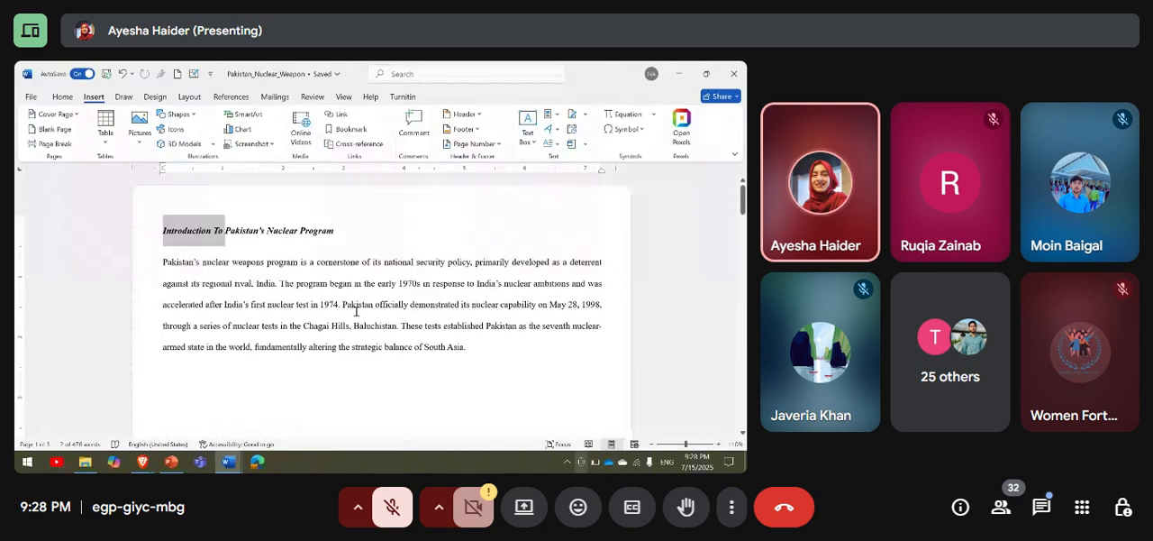
{"action": "scroll", "coordinate": [356, 311], "scroll_direction": "down", "scroll_amount": 8}
{"action": "scroll", "coordinate": [356, 311], "scroll_direction": "down", "scroll_amount": 2}
{"action": "scroll", "coordinate": [174, 186], "scroll_direction": "down", "scroll_amount": 1}
{"action": "left_click", "coordinate": [180, 272]}
{"action": "scroll", "coordinate": [180, 272], "scroll_direction": "up", "scroll_amount": 2}
{"action": "left_click_drag", "start_coordinate": [182, 285], "coordinate": [297, 407]}
{"action": "key", "text": "Delete"}
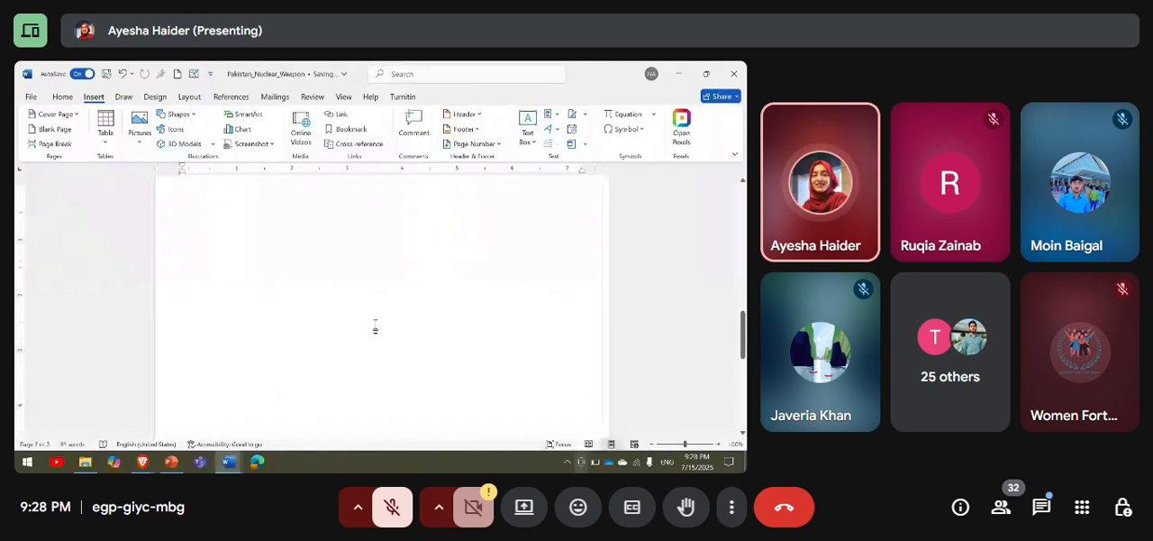
Insert the built-in Filigree cover page before the introduction to Pakistan's nuclear program.
{"action": "scroll", "coordinate": [376, 326], "scroll_direction": "up", "scroll_amount": 5}
{"action": "left_click", "coordinate": [499, 335]}
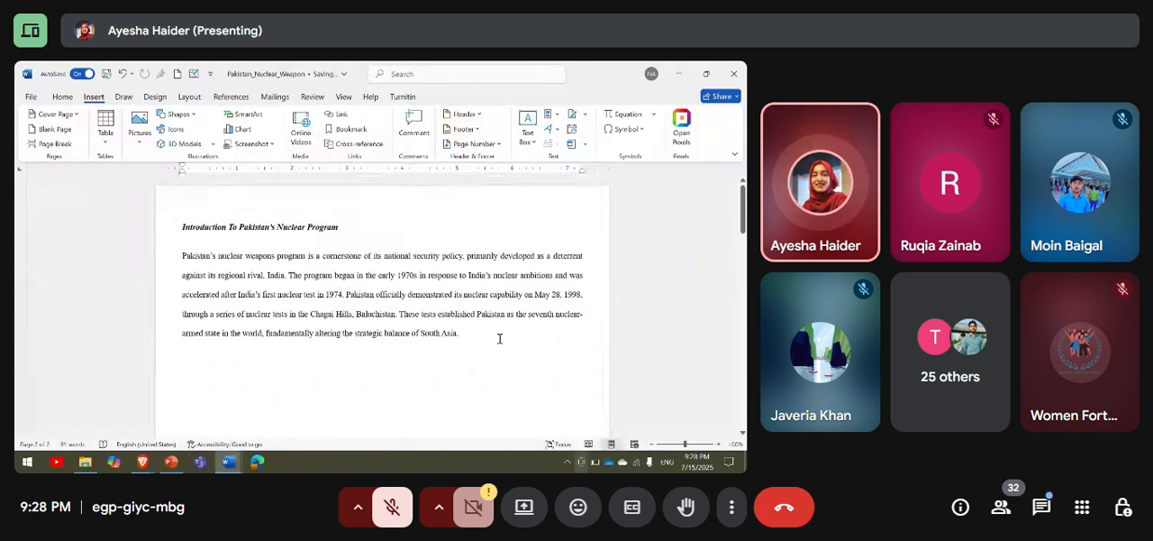
{"action": "left_click", "coordinate": [73, 113]}
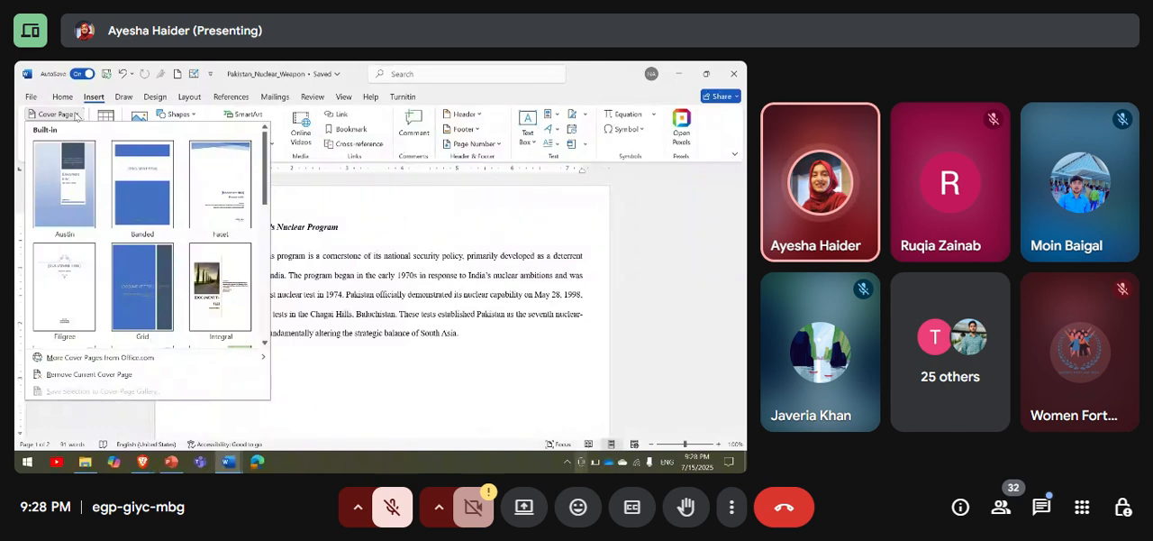
{"action": "scroll", "coordinate": [90, 158], "scroll_direction": "down", "scroll_amount": 10}
{"action": "scroll", "coordinate": [144, 234], "scroll_direction": "up", "scroll_amount": 10}
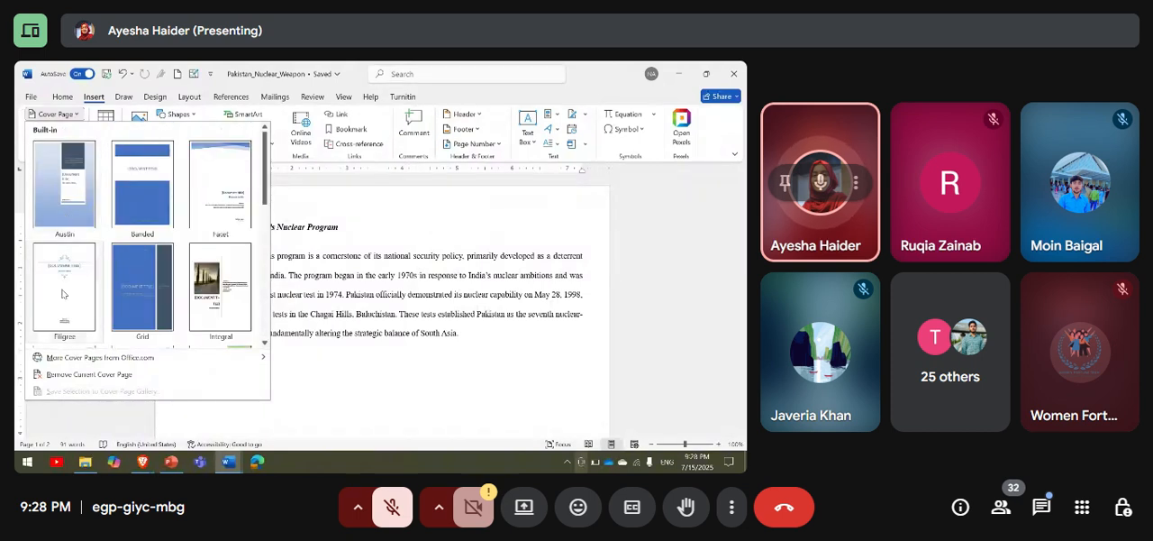
{"action": "left_click", "coordinate": [64, 286]}
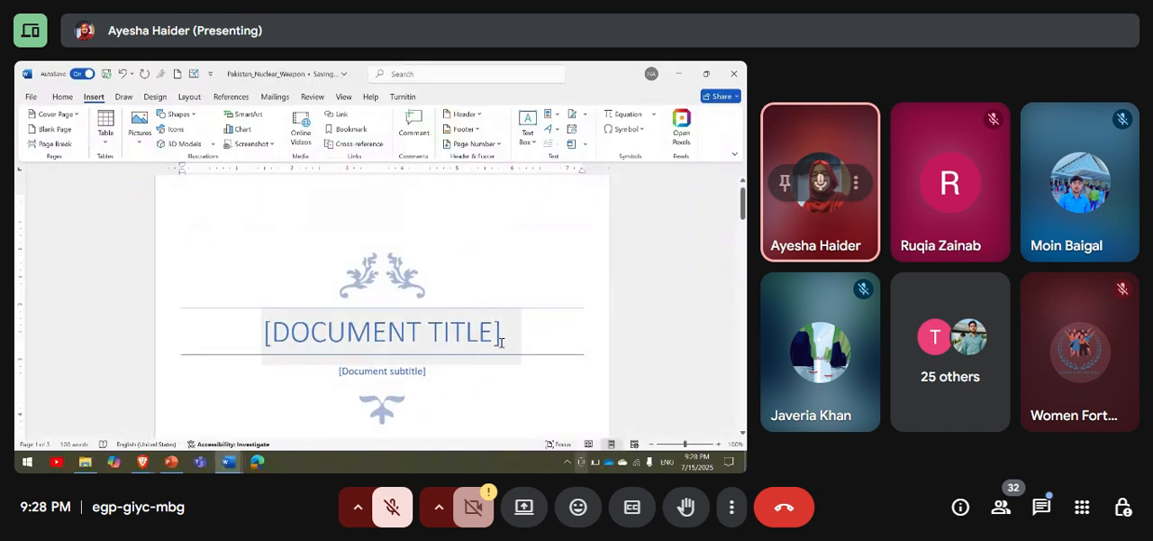
Replace the cover page's title placeholder with "PAKISTAN'S NUCLEAR WEAPON".
{"action": "left_click", "coordinate": [500, 344]}
{"action": "key", "text": "Caps_Lock"}
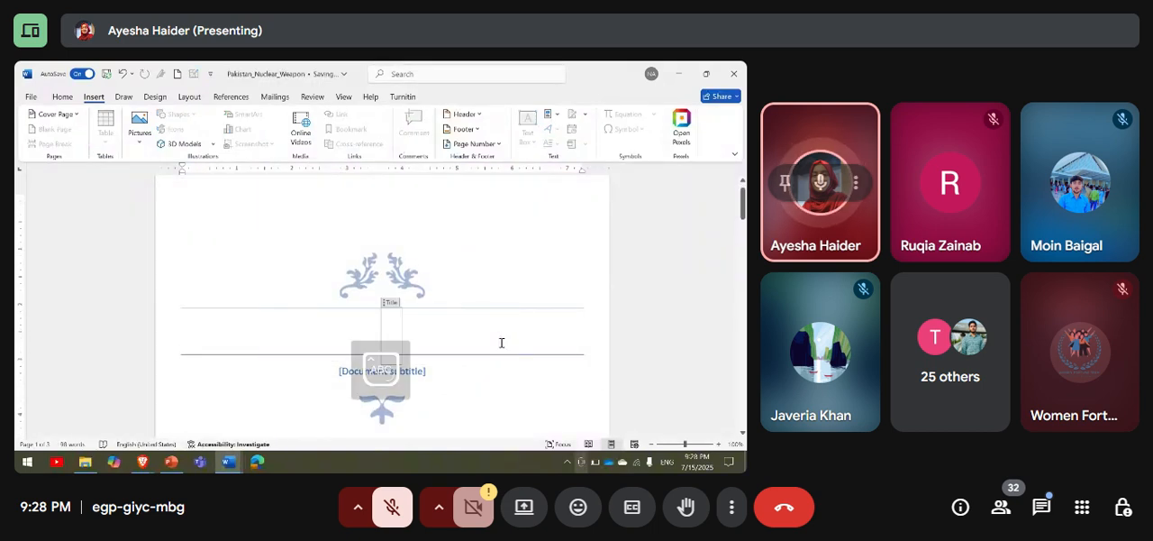
{"action": "type", "text": "PAKIS"}
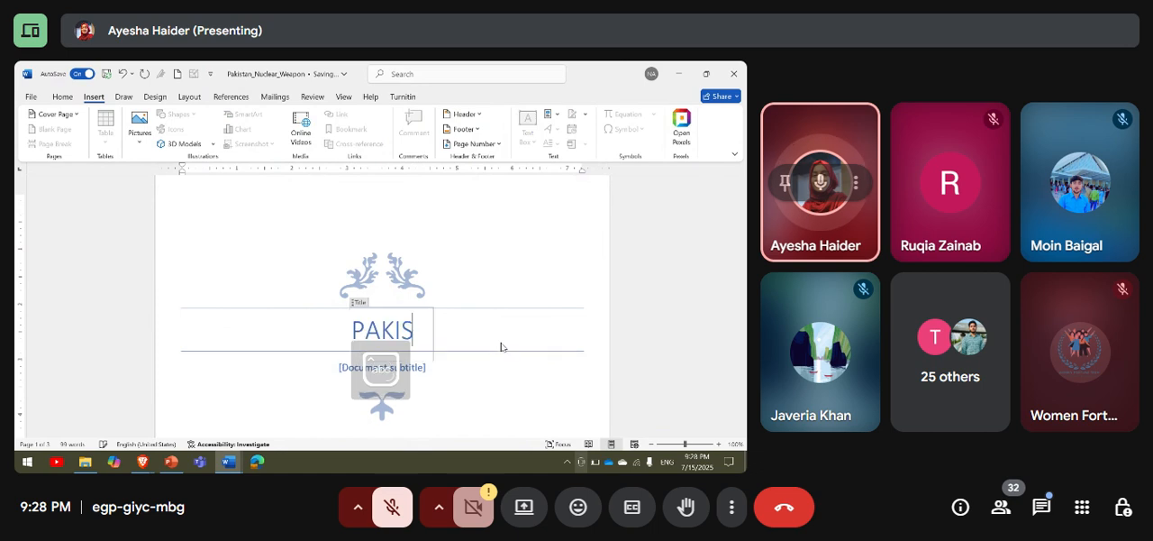
{"action": "type", "text": "TAN'S NUCLEAR"}
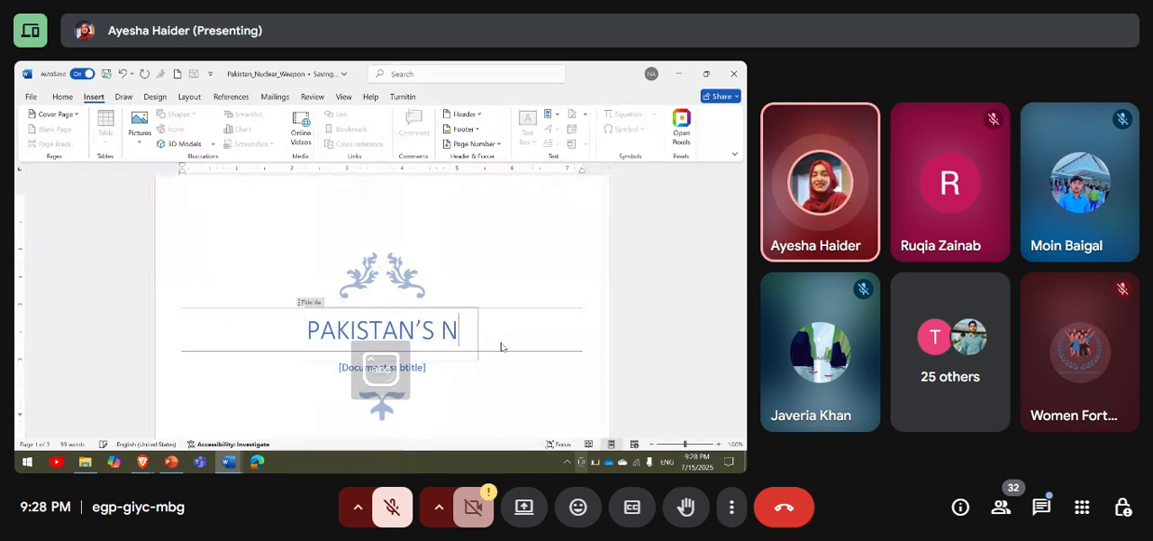
{"action": "type", "text": " WEAPON"}
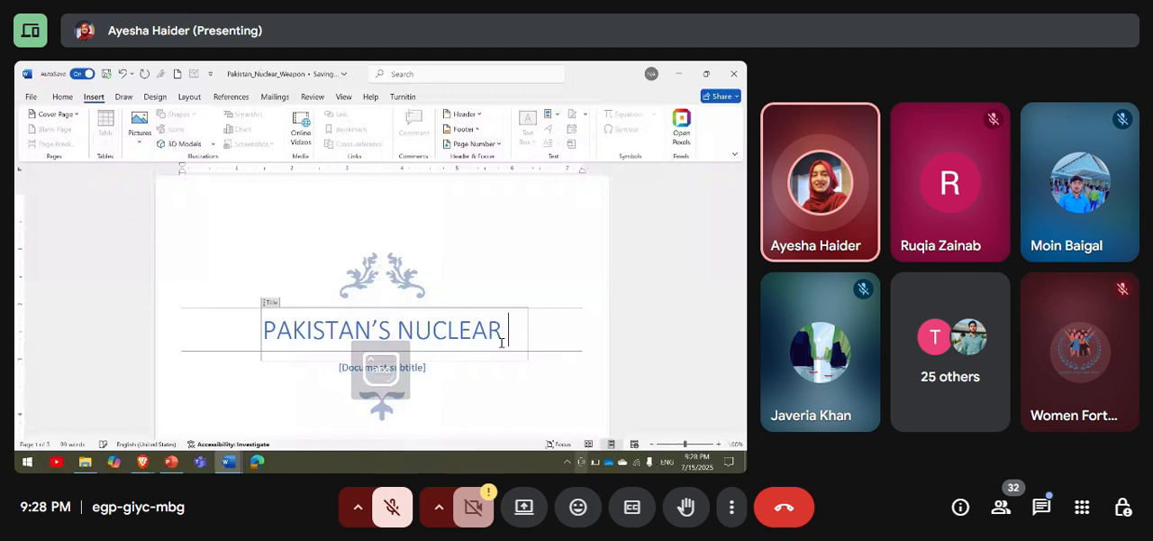
Replace the cover page's subtitle placeholder with "A basic introduction" and centre it.
{"action": "scroll", "coordinate": [502, 347], "scroll_direction": "down", "scroll_amount": 2}
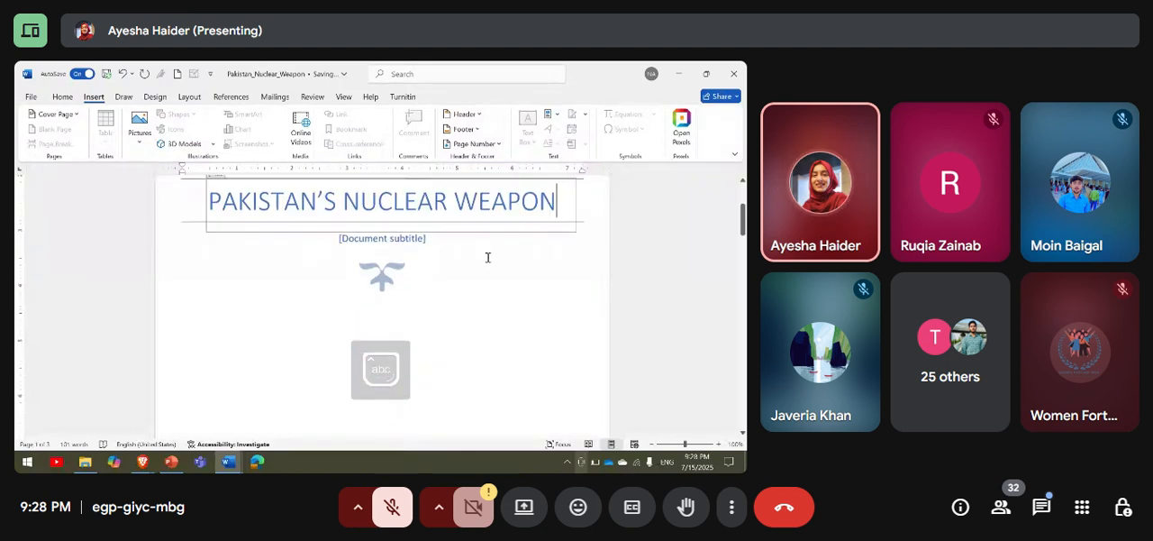
{"action": "left_click", "coordinate": [427, 239]}
{"action": "key", "text": "BackSpace"}
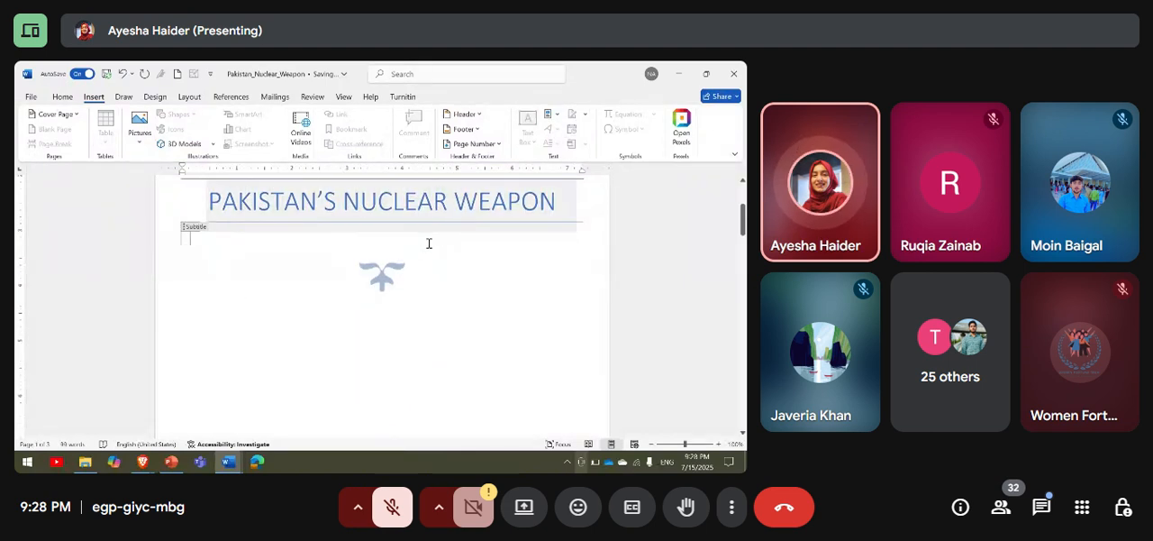
{"action": "key", "text": "ctrl+e"}
{"action": "key", "text": "Caps_Lock"}
{"action": "type", "text": "A basic in"}
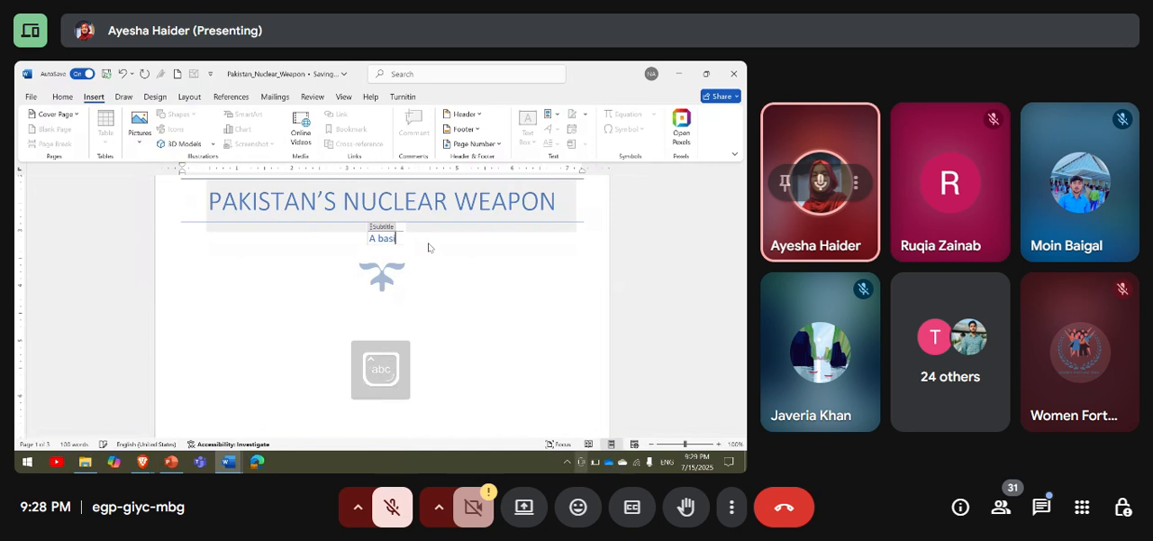
{"action": "type", "text": "troduction"}
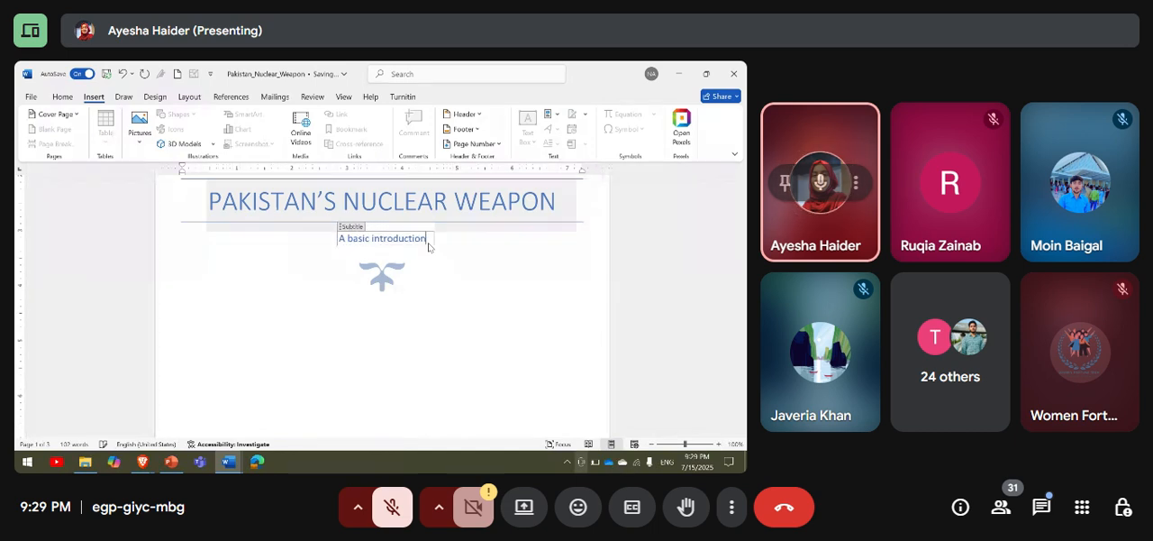
Select the date placeholder near the foot of the cover page and examine the company name and address fields.
{"action": "scroll", "coordinate": [427, 242], "scroll_direction": "down", "scroll_amount": 5}
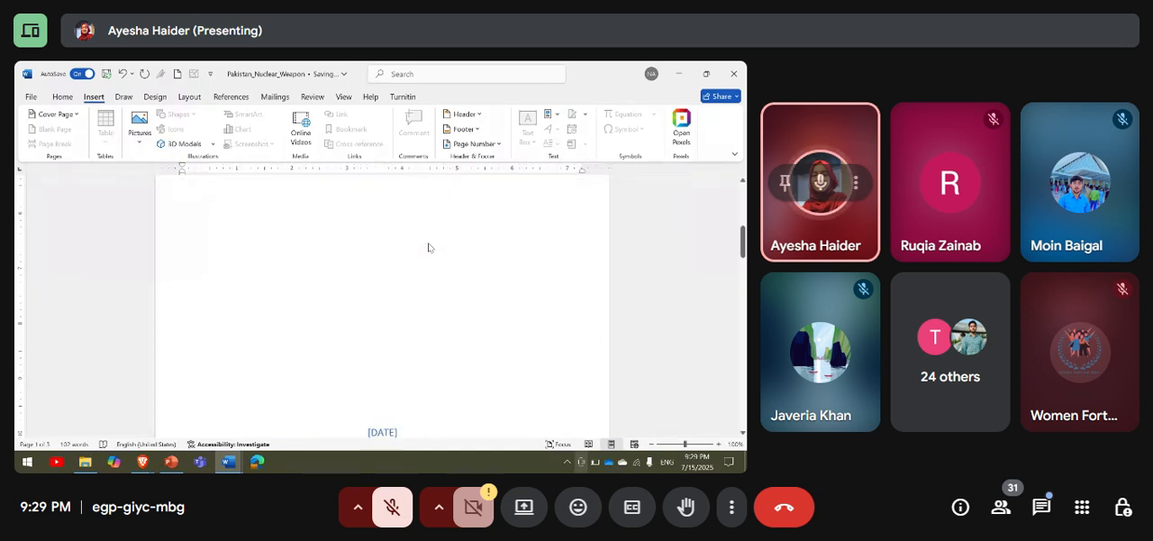
{"action": "left_click", "coordinate": [410, 315]}
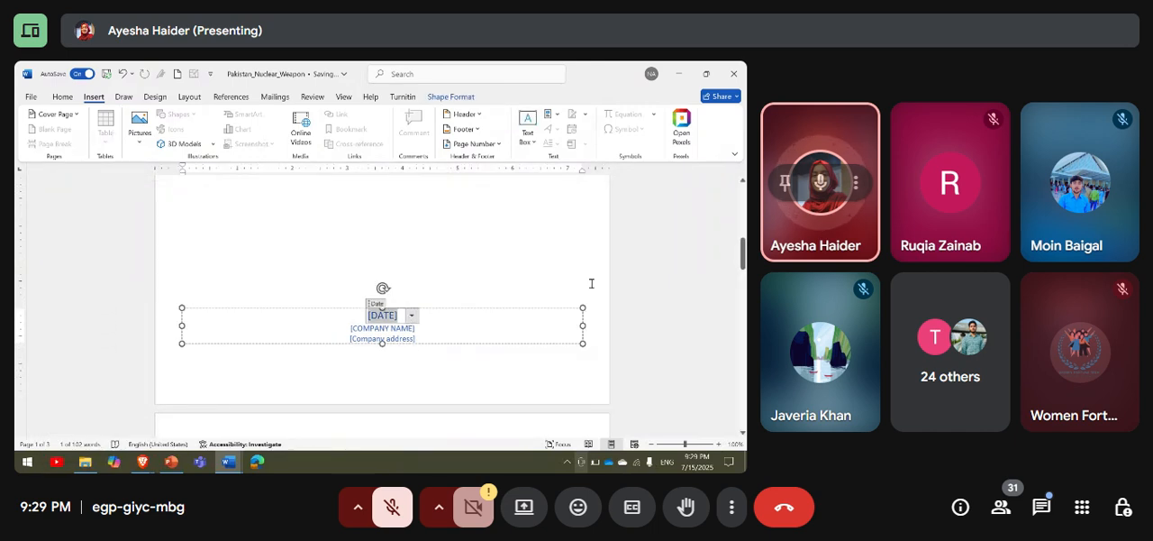
{"action": "scroll", "coordinate": [541, 297], "scroll_direction": "down", "scroll_amount": 1}
{"action": "scroll", "coordinate": [591, 282], "scroll_direction": "up", "scroll_amount": 6}
{"action": "scroll", "coordinate": [591, 282], "scroll_direction": "up", "scroll_amount": 1}
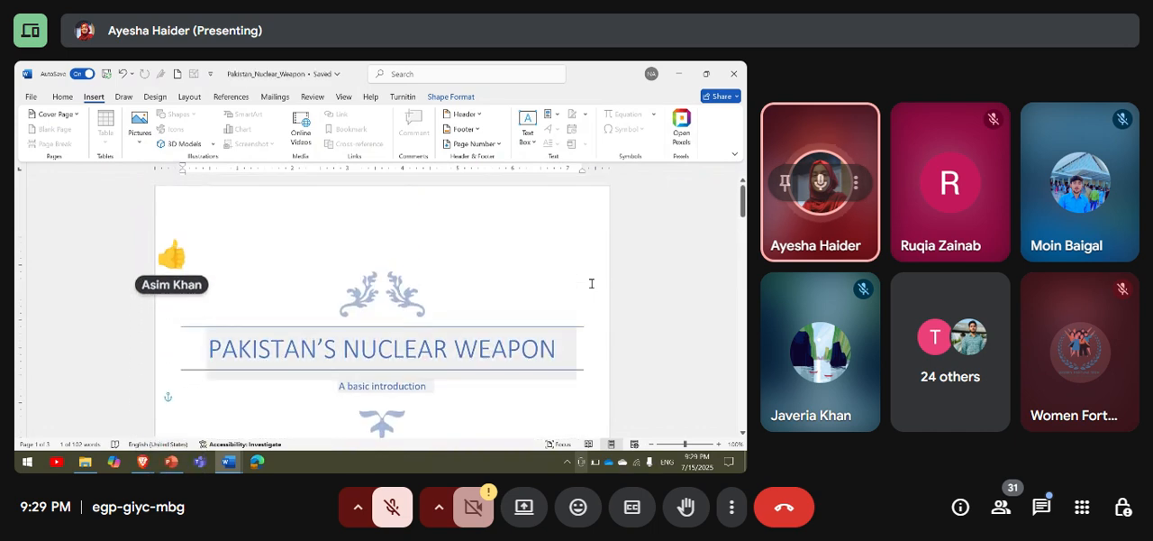
Browse the built-in cover page designs and remove the current cover page from the document.
{"action": "left_click", "coordinate": [67, 116]}
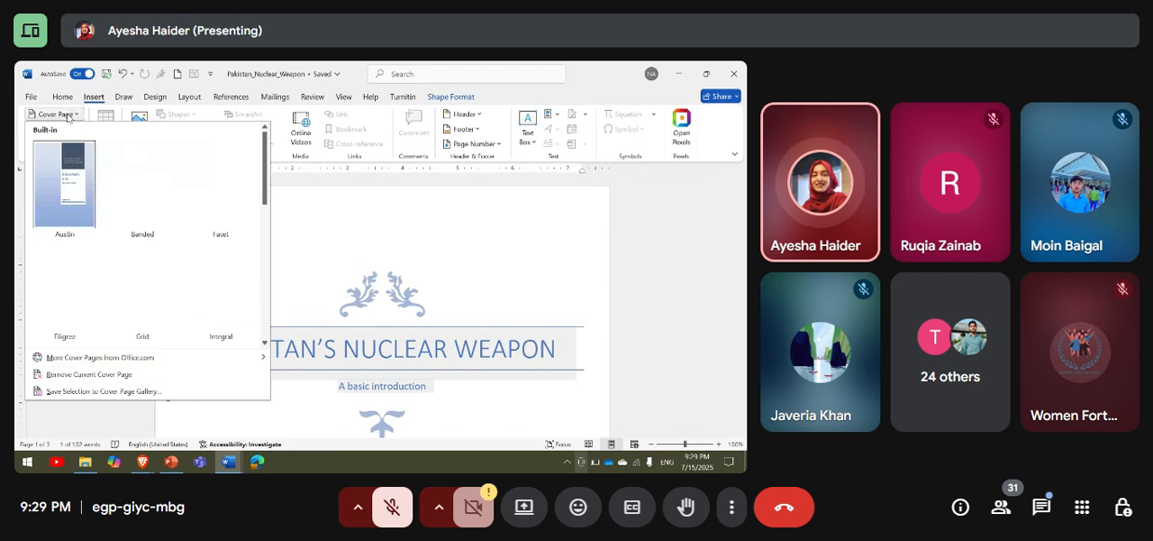
{"action": "scroll", "coordinate": [188, 232], "scroll_direction": "down", "scroll_amount": 5}
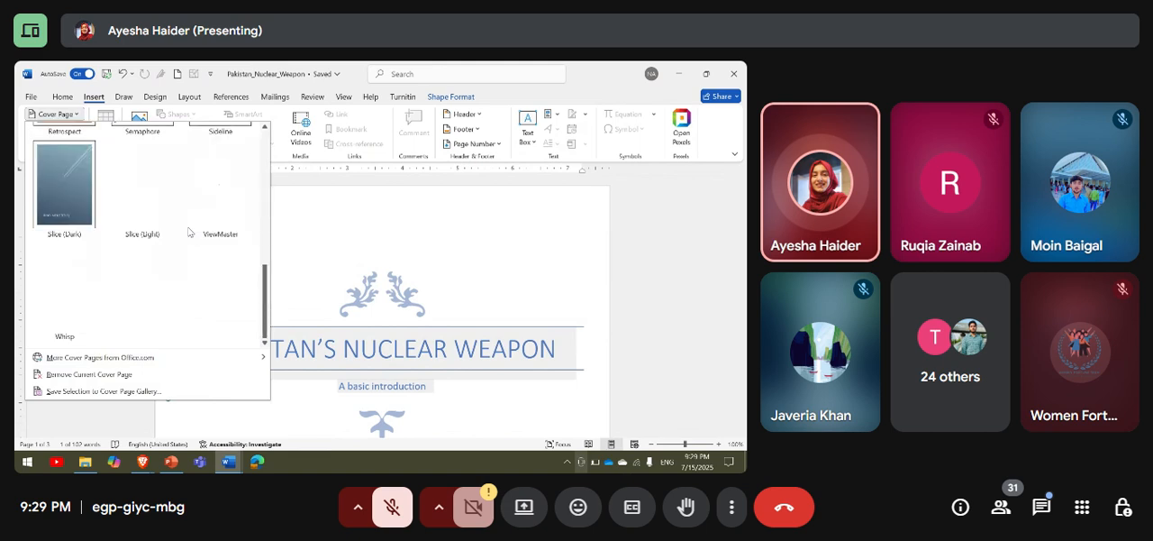
{"action": "scroll", "coordinate": [188, 232], "scroll_direction": "up", "scroll_amount": 5}
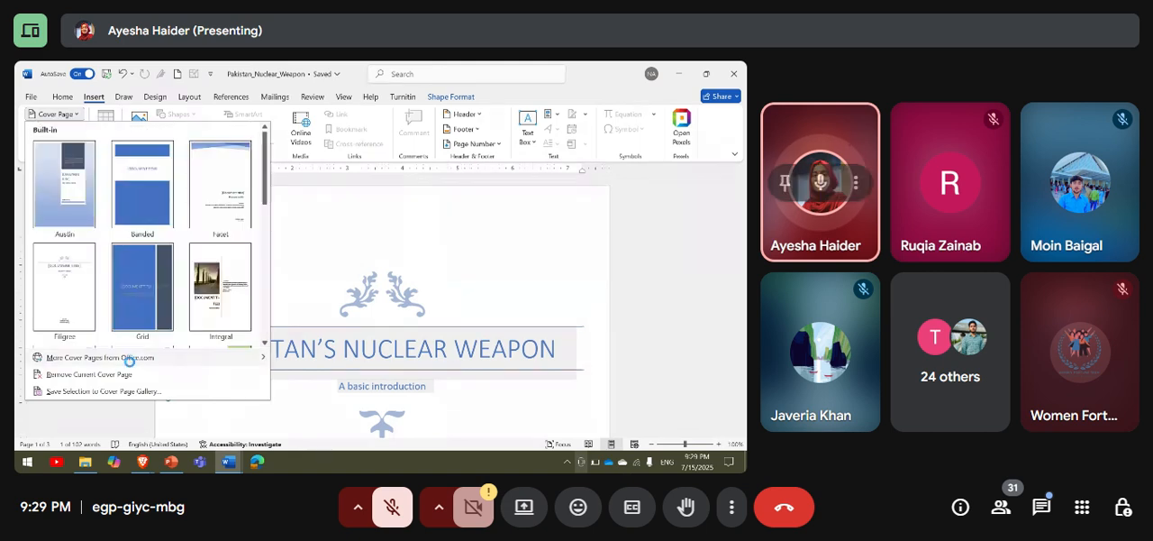
{"action": "mouse_move", "coordinate": [133, 362]}
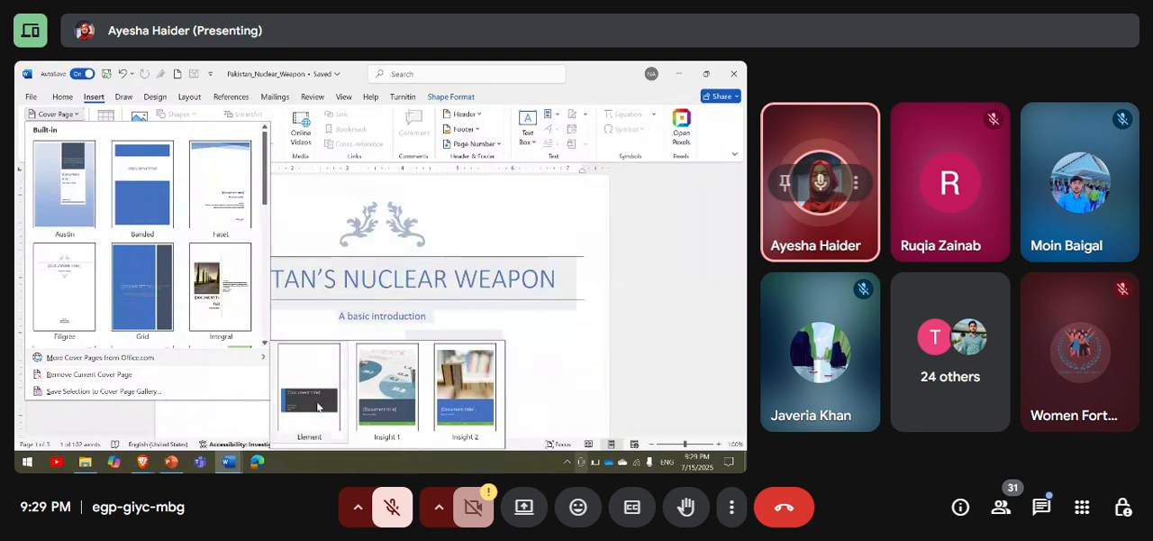
{"action": "left_click", "coordinate": [192, 379]}
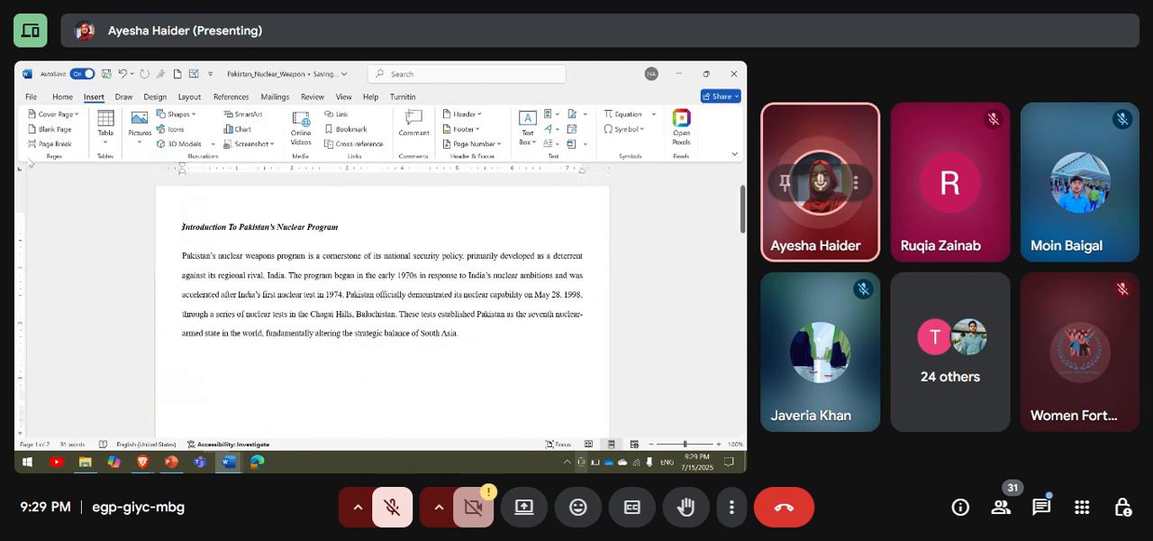
Review the cover page designs and options again without inserting one.
{"action": "left_click", "coordinate": [54, 116]}
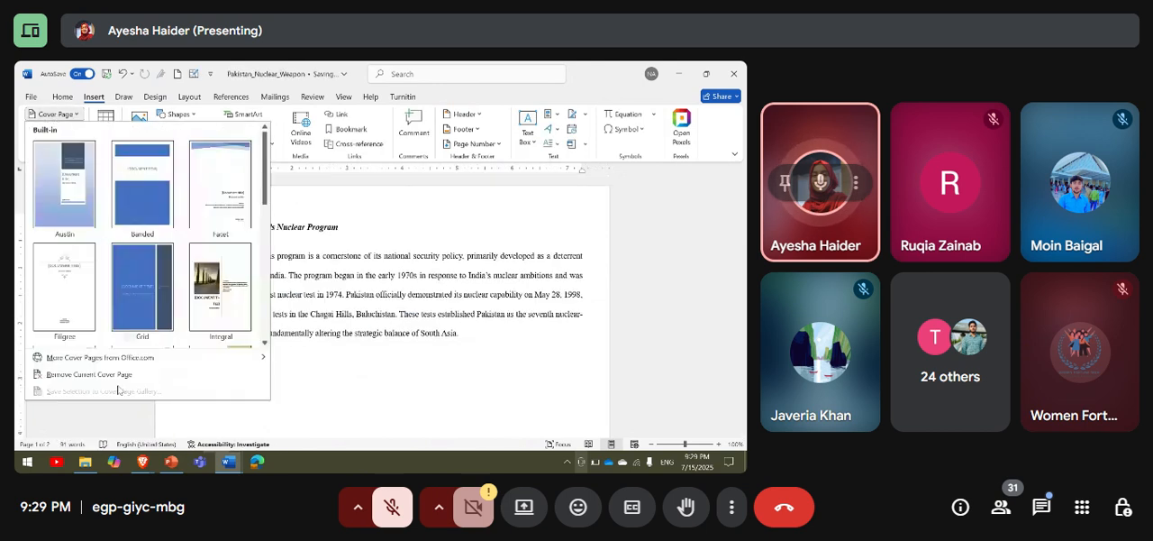
{"action": "left_click", "coordinate": [340, 403]}
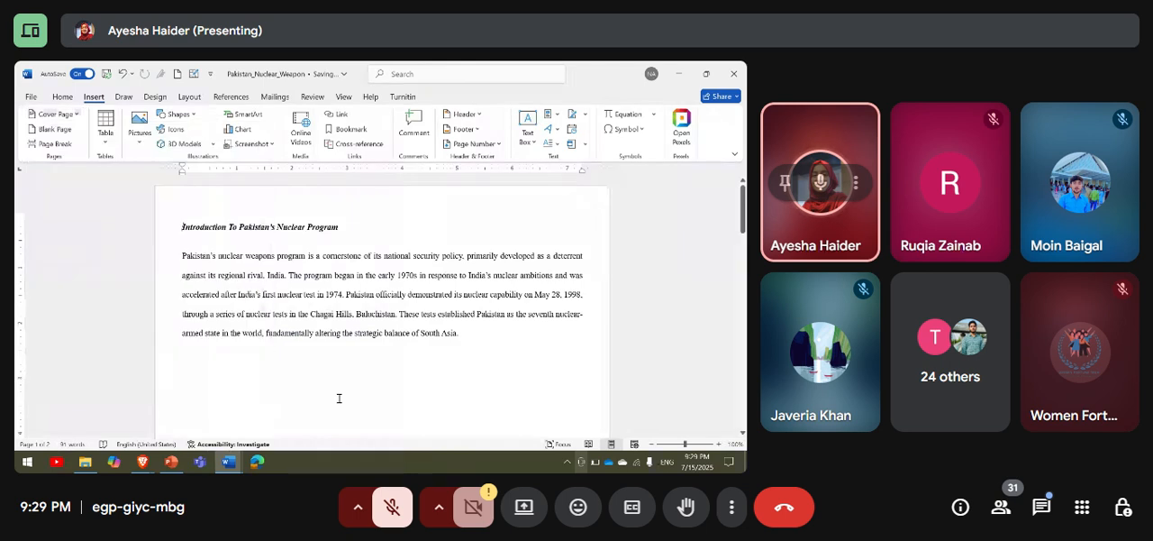
{"action": "left_click", "coordinate": [63, 114]}
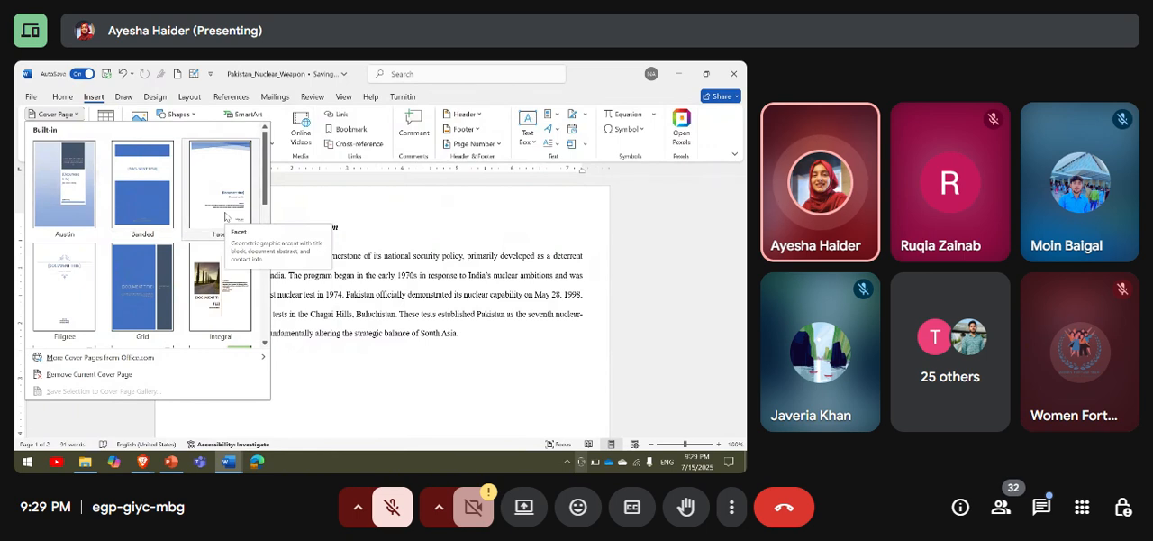
{"action": "left_click", "coordinate": [345, 391]}
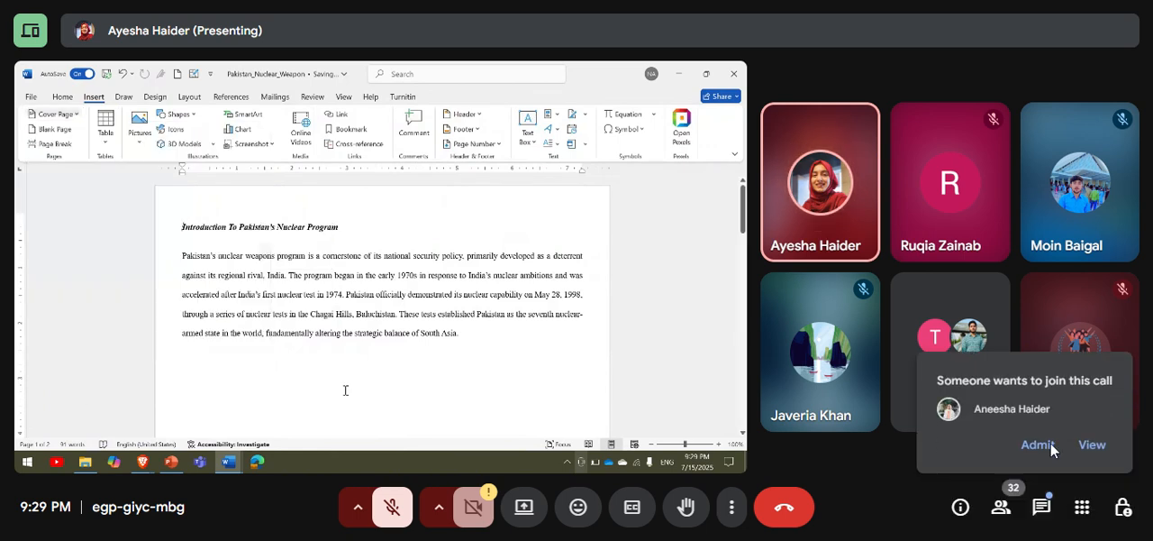
Admit the two waiting participants to the Google Meet call.
{"action": "left_click", "coordinate": [1045, 444]}
{"action": "left_click", "coordinate": [1036, 445]}
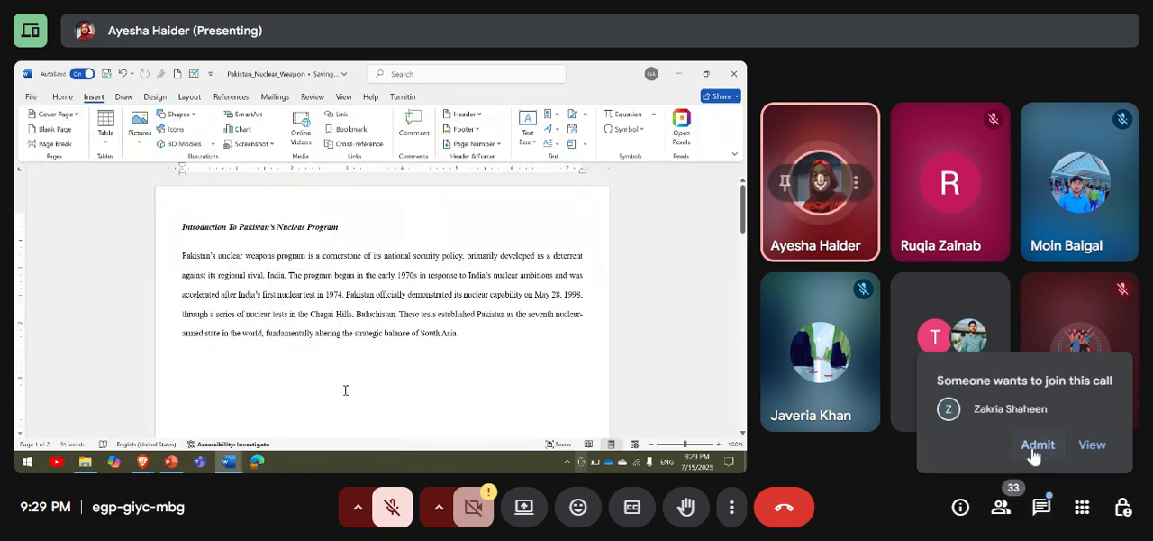
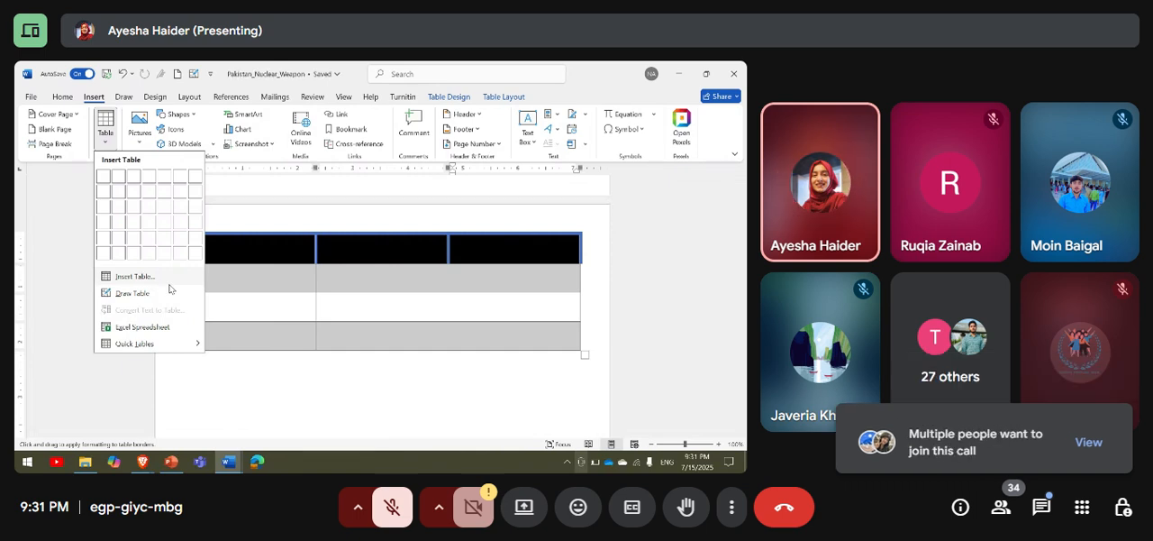
Admit everyone in the waiting list to the meeting at once and close the participants list.
{"action": "left_click", "coordinate": [1100, 447]}
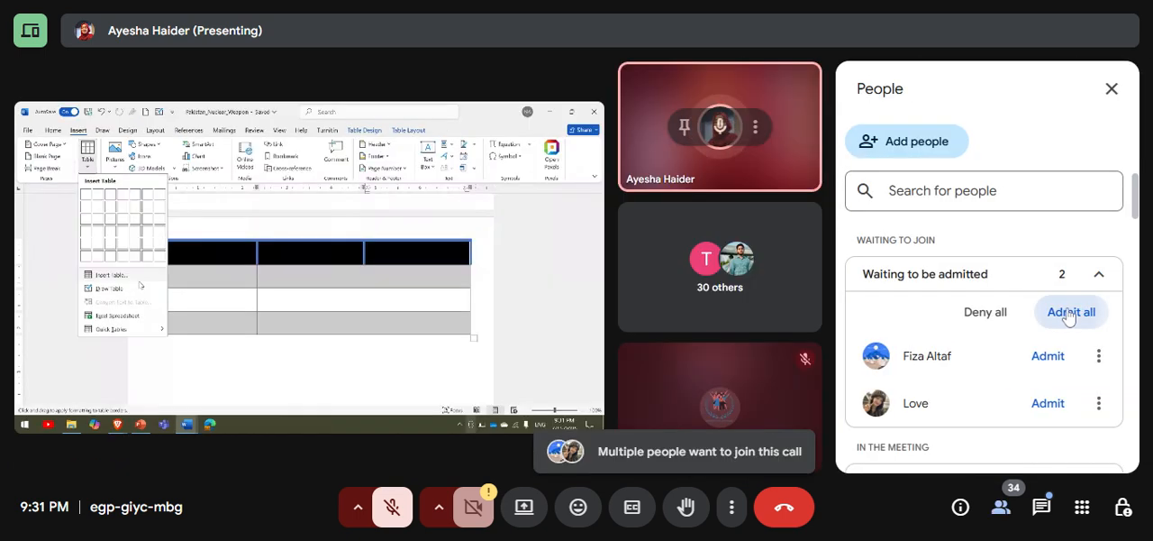
{"action": "left_click", "coordinate": [1069, 312]}
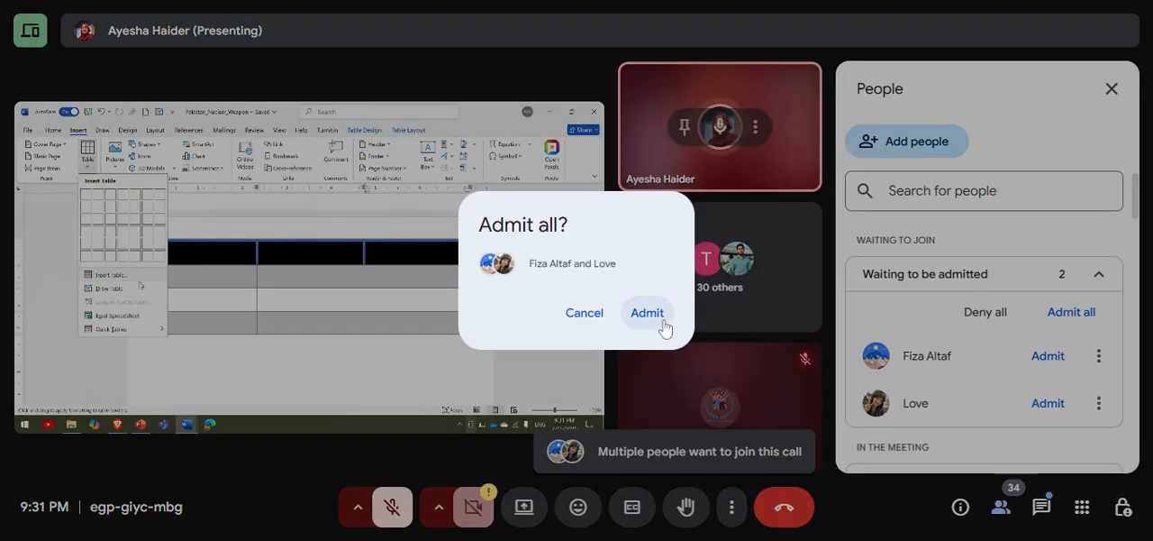
{"action": "left_click", "coordinate": [662, 326]}
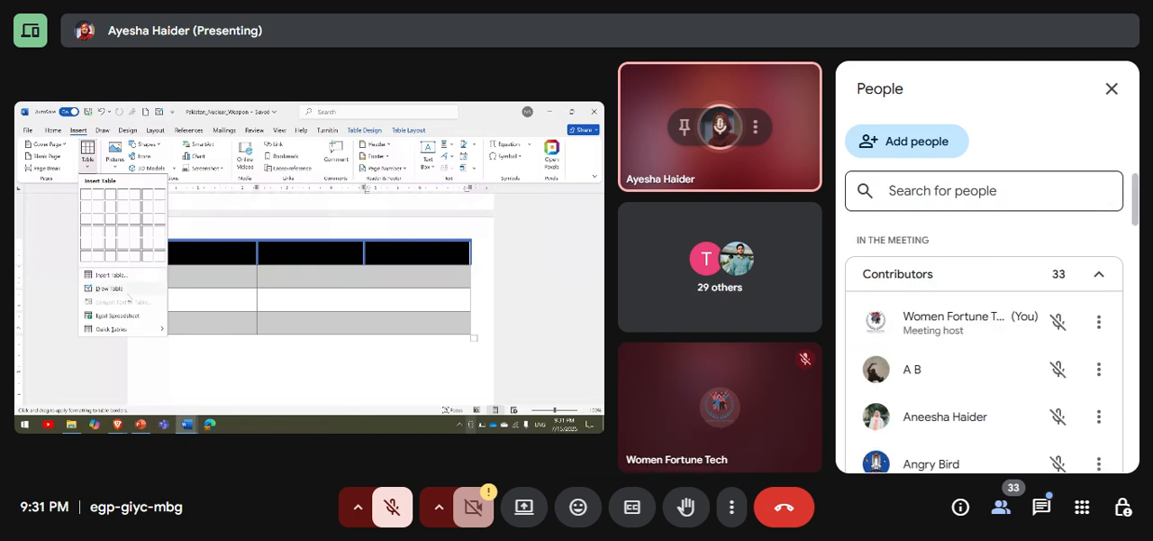
{"action": "left_click", "coordinate": [1112, 90]}
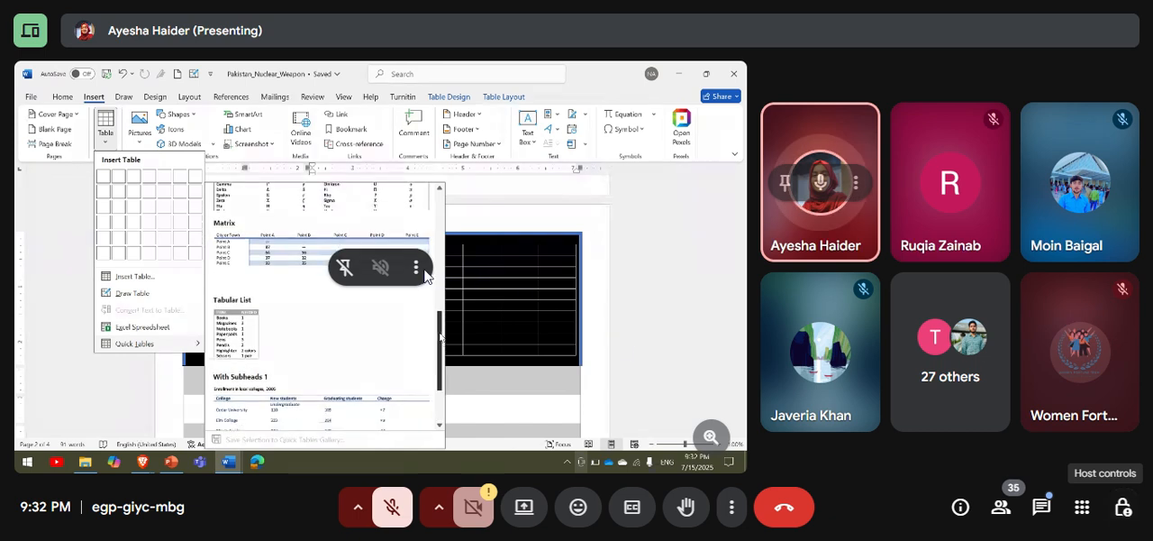
{"action": "left_click", "coordinate": [414, 272]}
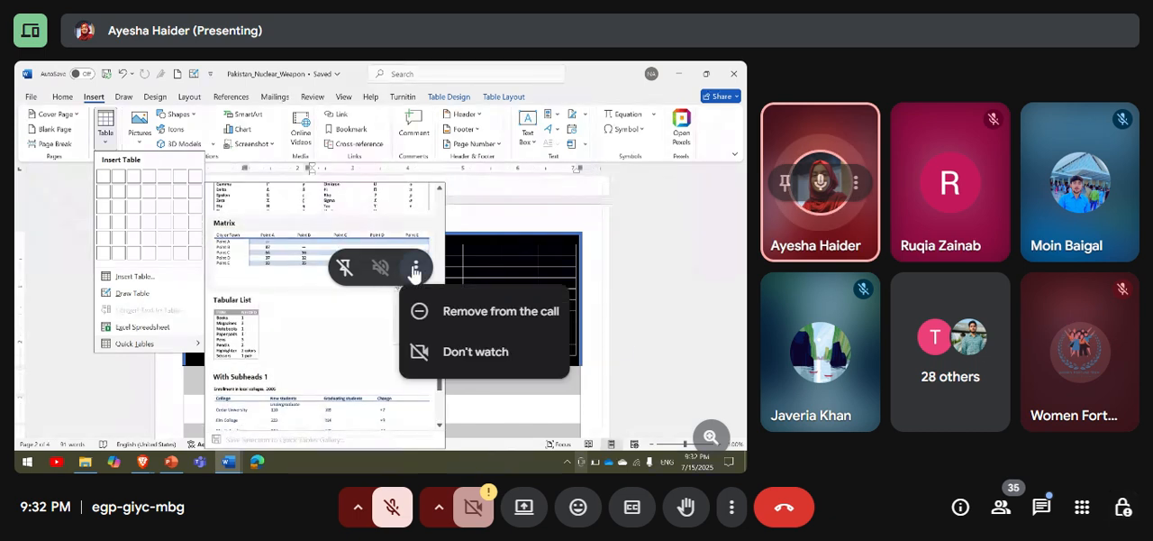
{"action": "left_click", "coordinate": [415, 272]}
{"action": "left_click", "coordinate": [415, 268]}
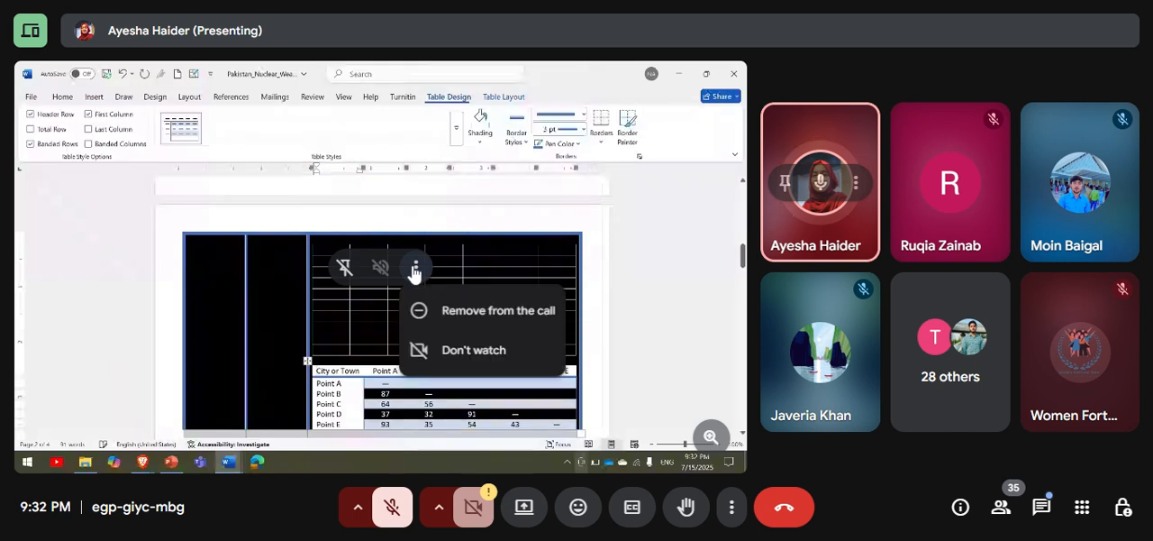
{"action": "left_click", "coordinate": [459, 324]}
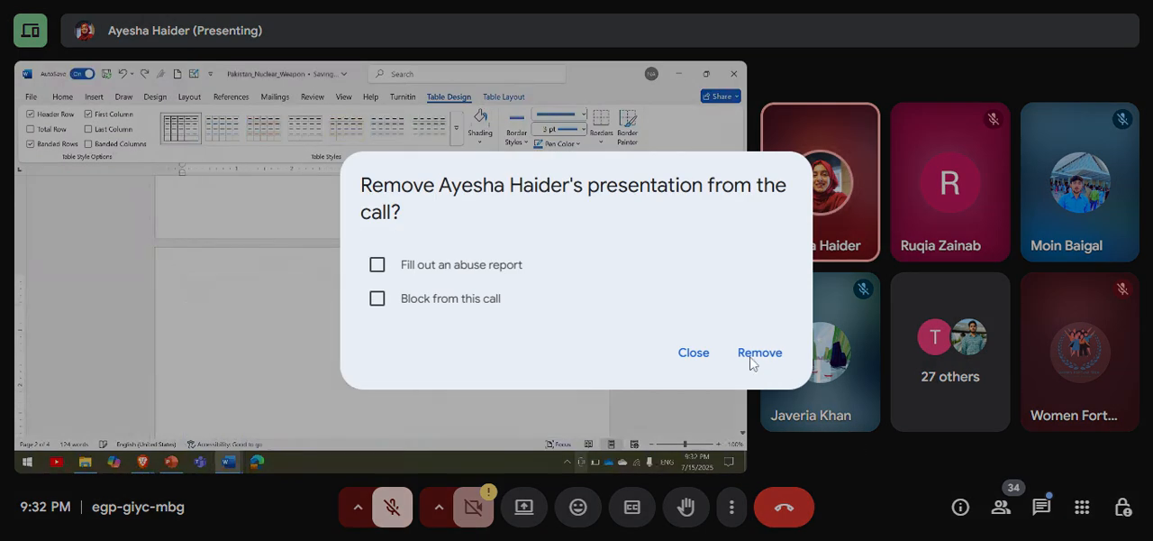
{"action": "left_click", "coordinate": [693, 353]}
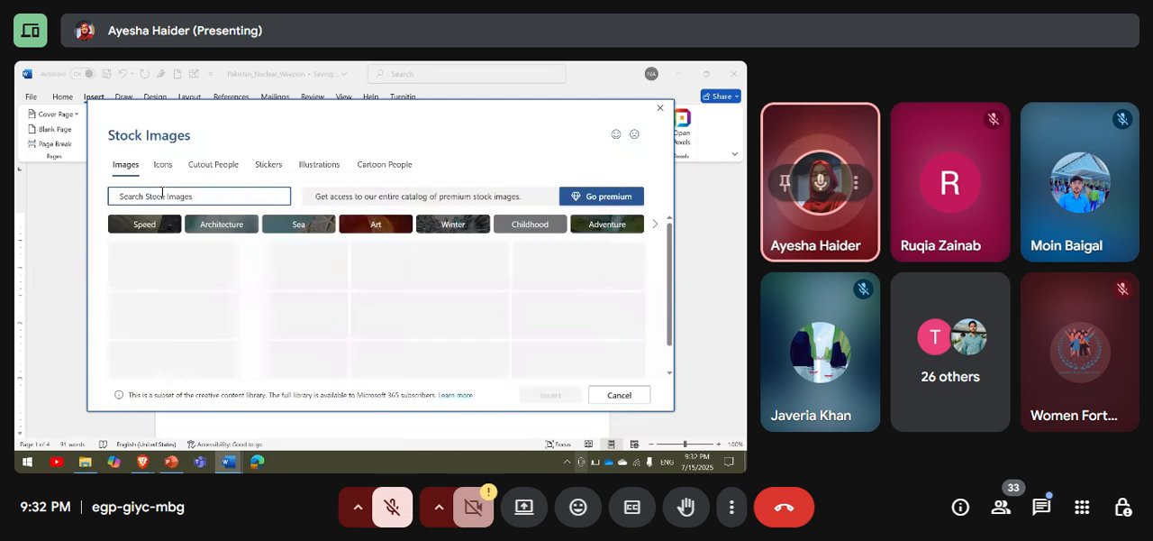
Search the stock images for "pakistan" and clear the search.
{"action": "type", "text": "pak"}
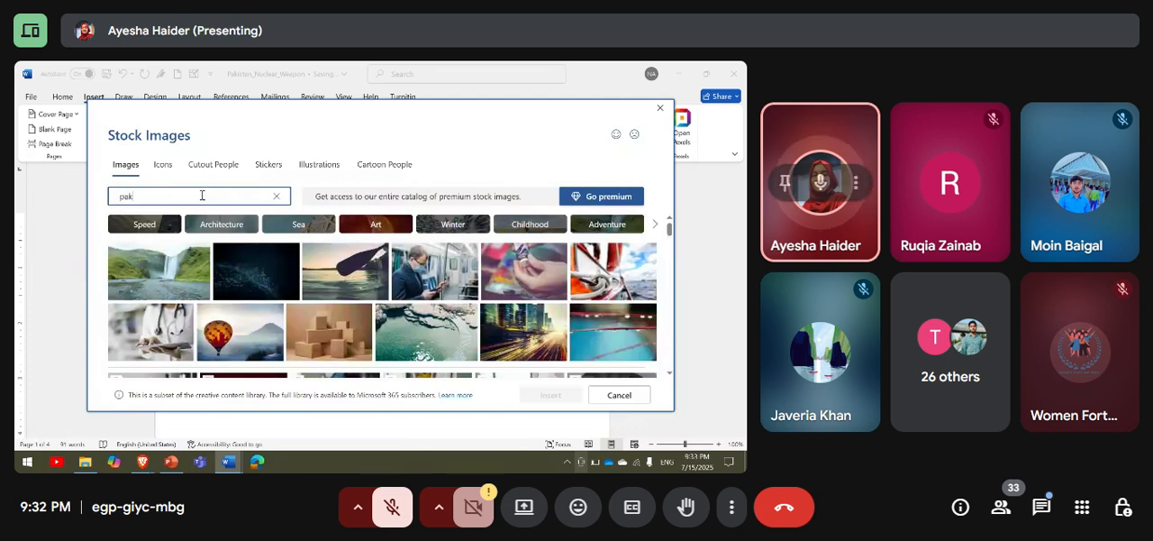
{"action": "type", "text": "istan"}
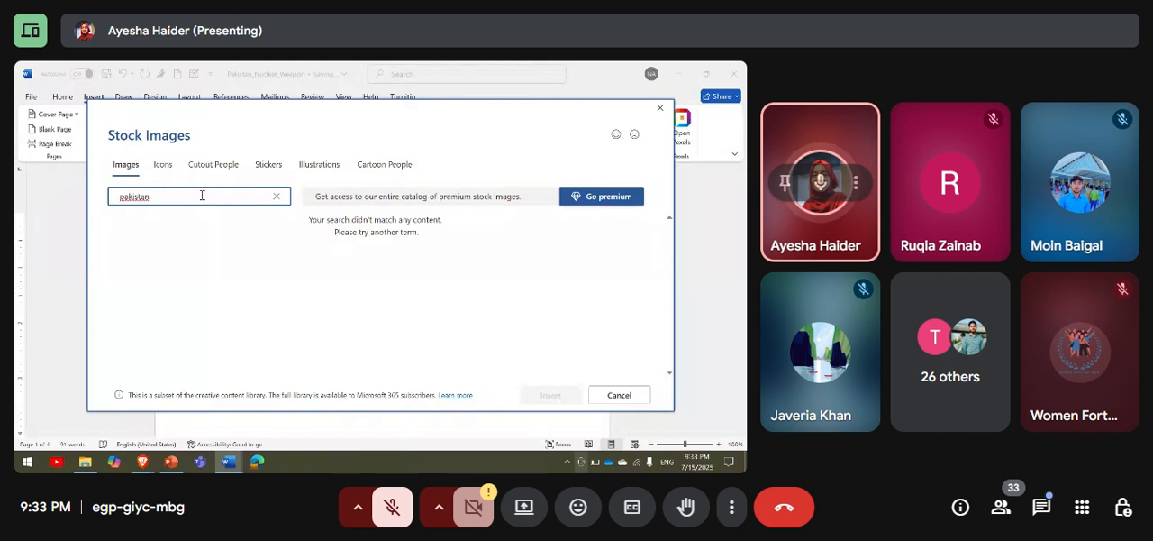
{"action": "key", "text": "BackSpace"}
{"action": "key", "text": "BackSpace"}
{"action": "key", "text": "BackSpace"}
{"action": "key", "text": "BackSpace"}
{"action": "key", "text": "BackSpace"}
{"action": "key", "text": "BackSpace"}
{"action": "key", "text": "BackSpace"}
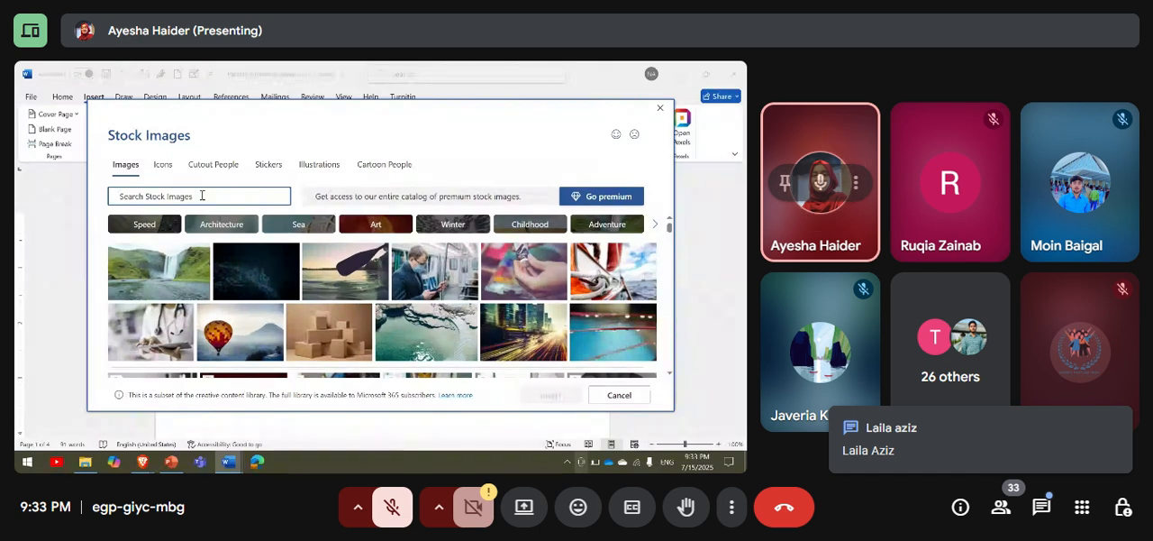
Search the stock images for "war" and for "nucle", clearing the search text after each attempt.
{"action": "type", "text": "n"}
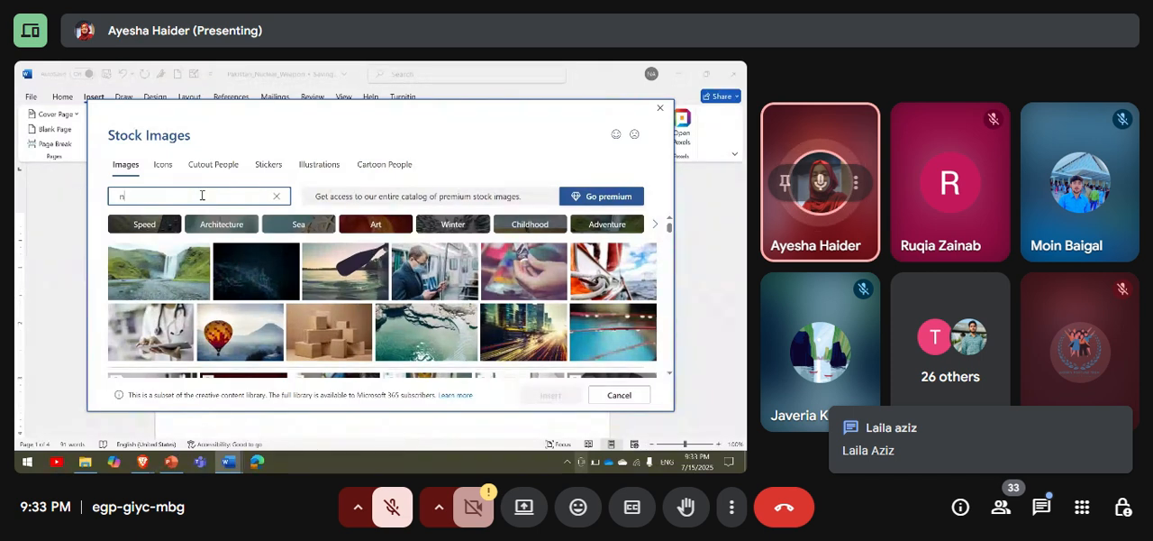
{"action": "key", "text": "BackSpace"}
{"action": "type", "text": "war"}
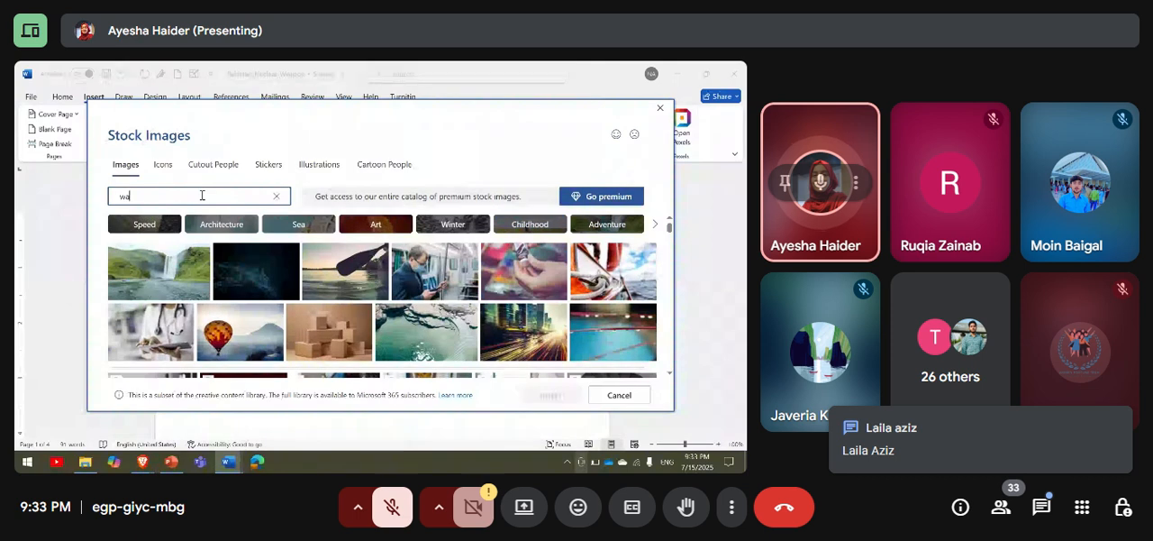
{"action": "key", "text": "BackSpace"}
{"action": "key", "text": "BackSpace"}
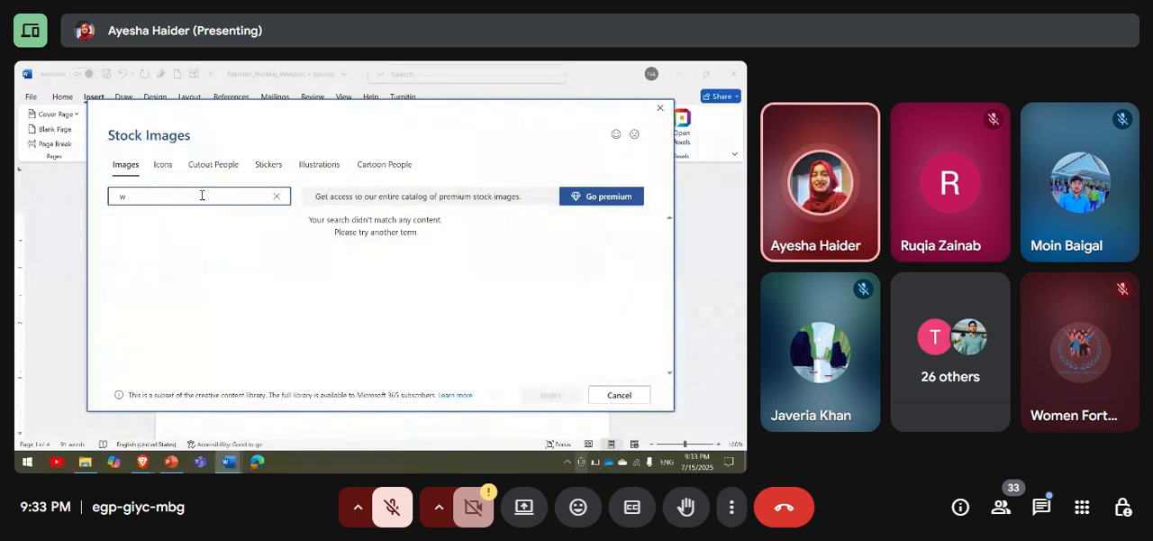
{"action": "key", "text": "BackSpace"}
{"action": "type", "text": "nuc"}
{"action": "key", "text": "BackSpace"}
{"action": "key", "text": "BackSpace"}
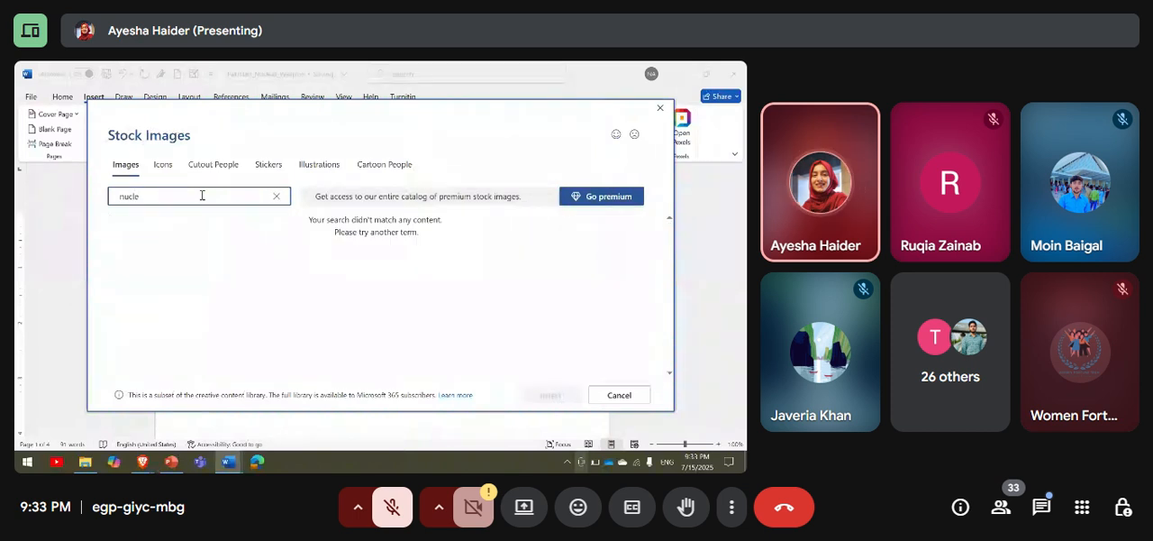
{"action": "key", "text": "BackSpace"}
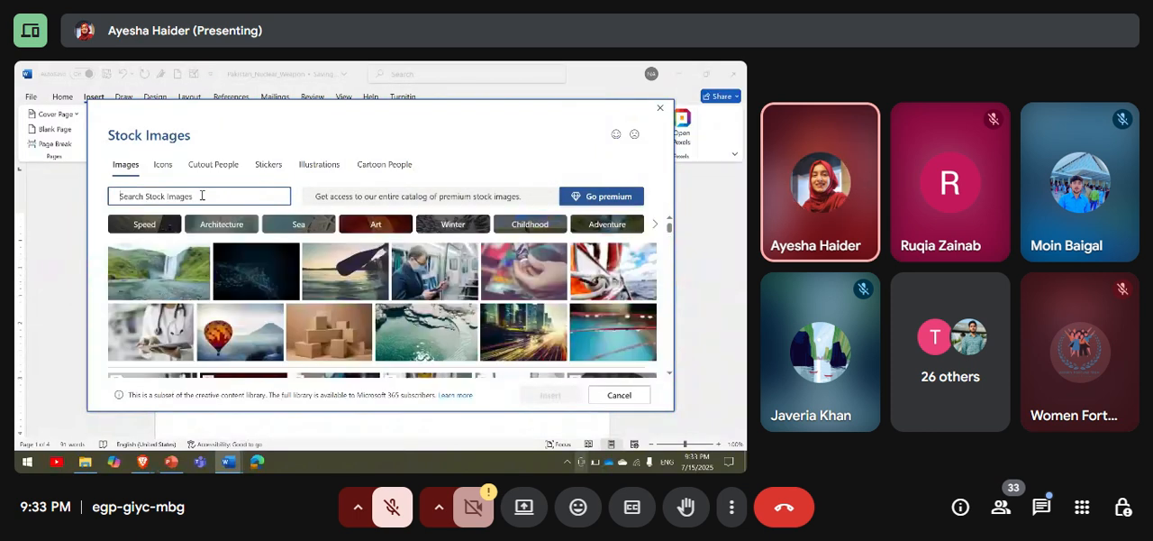
Browse the default stock images and close the library without inserting a picture.
{"action": "scroll", "coordinate": [297, 306], "scroll_direction": "down", "scroll_amount": 2}
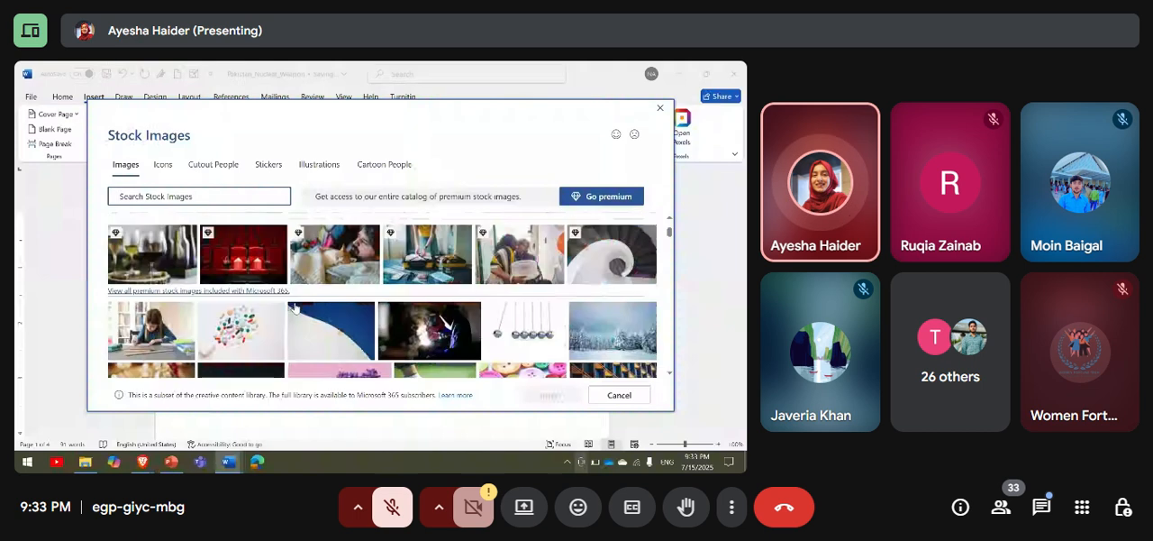
{"action": "scroll", "coordinate": [293, 308], "scroll_direction": "down", "scroll_amount": 3}
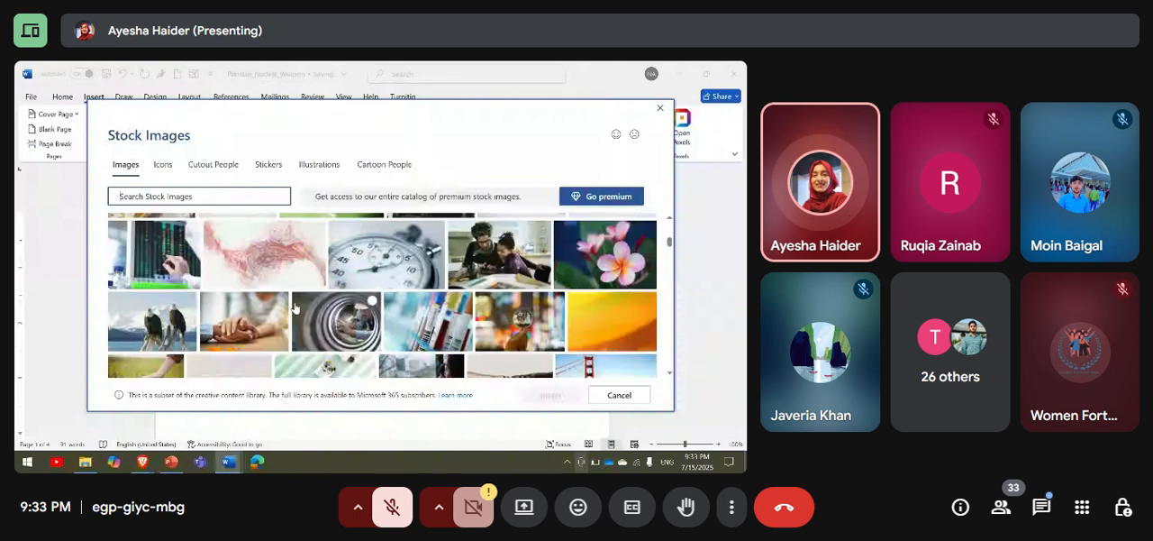
{"action": "scroll", "coordinate": [294, 309], "scroll_direction": "down", "scroll_amount": 2}
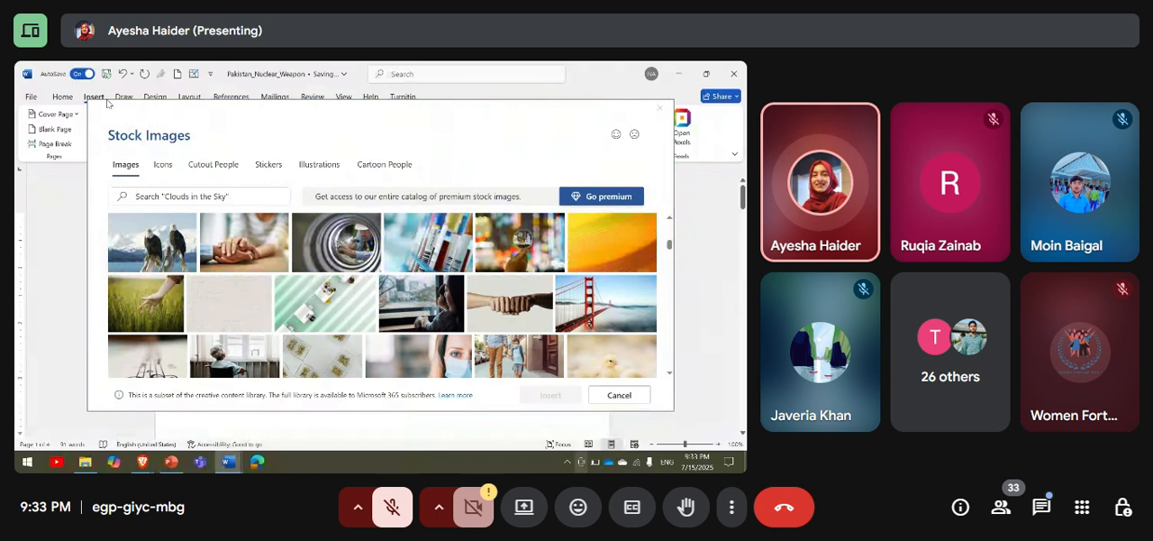
{"action": "key", "text": "Escape"}
Search the online pictures for "pakistan" and insert the textured green-and-white flag image with the crescent and star.
{"action": "left_click", "coordinate": [140, 145]}
{"action": "left_click", "coordinate": [165, 217]}
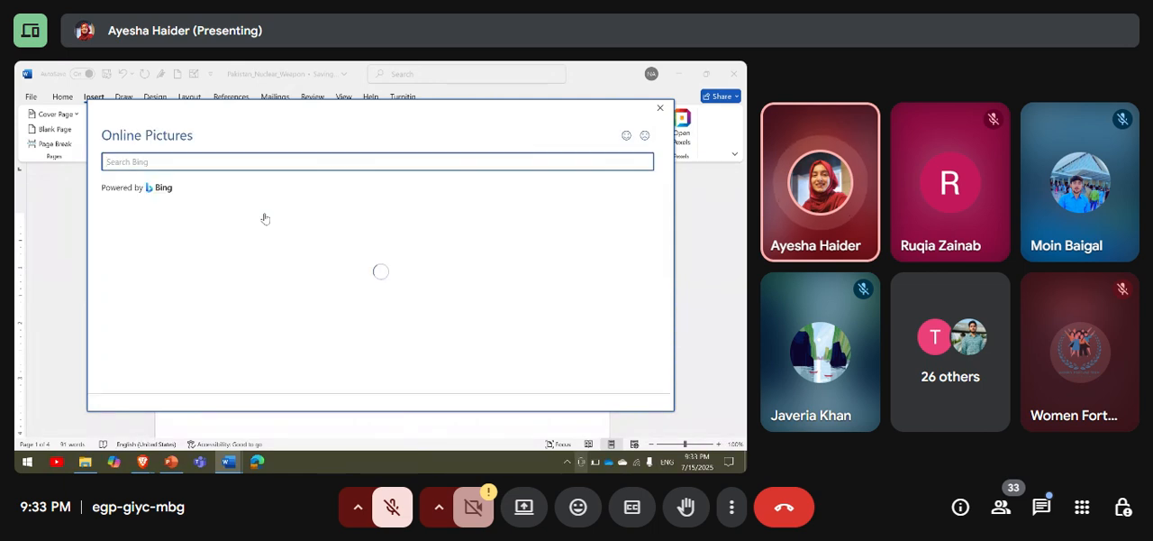
{"action": "type", "text": "pakistan"}
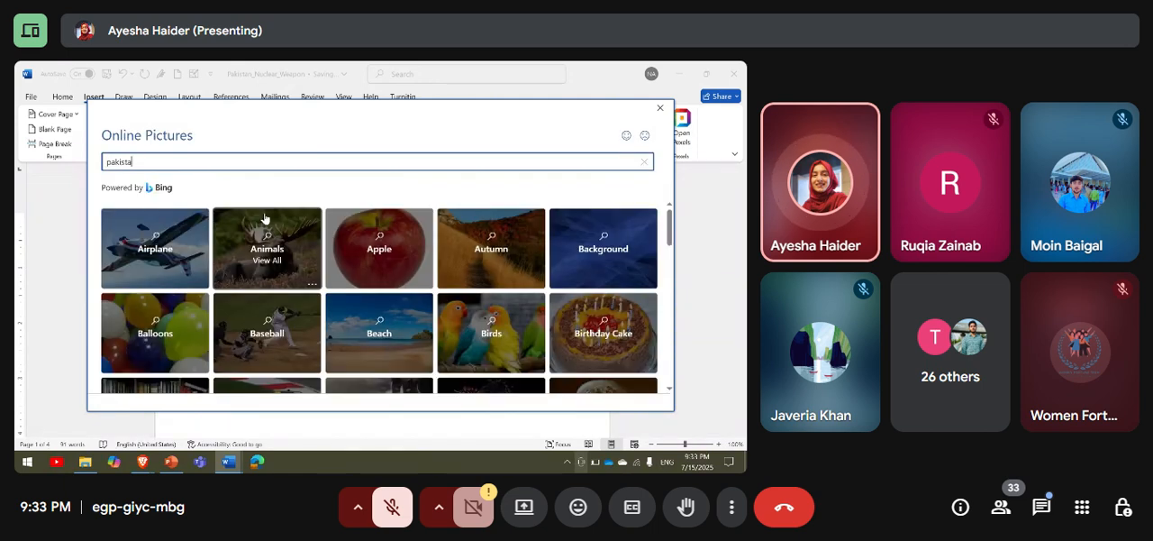
{"action": "key", "text": "Return"}
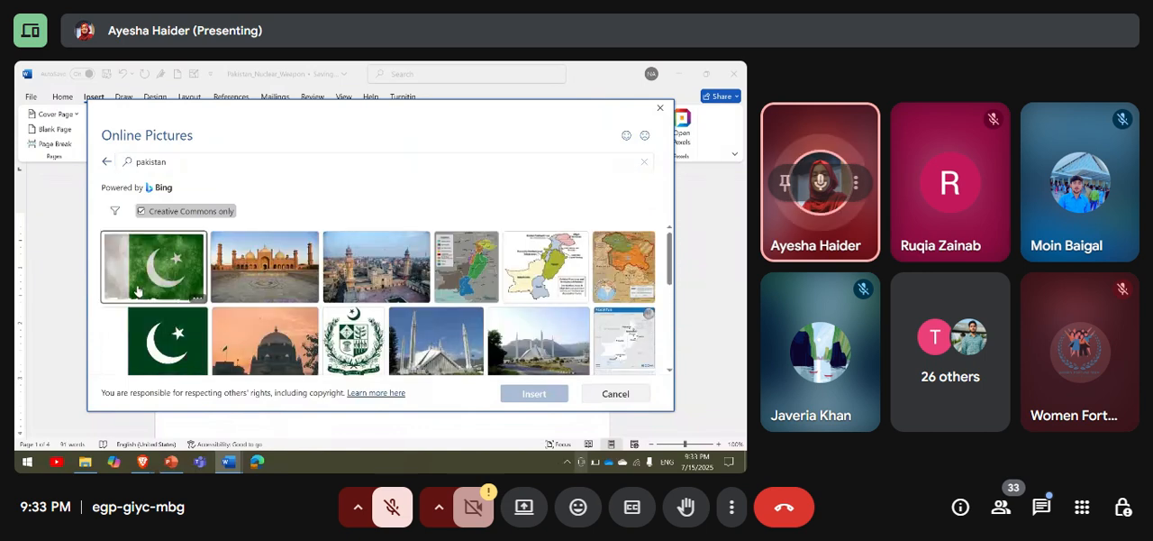
{"action": "left_click", "coordinate": [177, 260]}
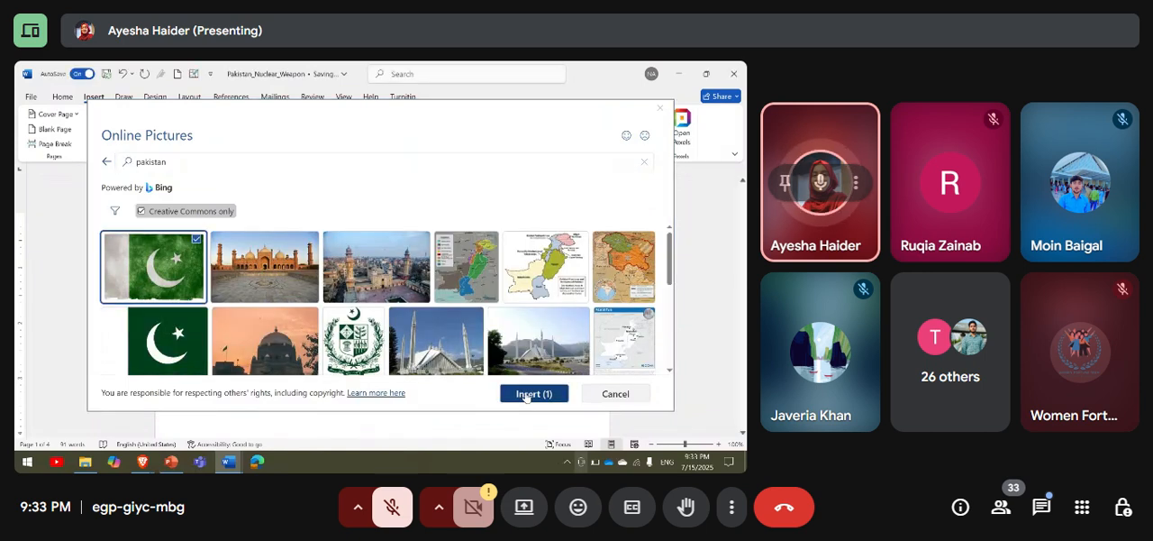
{"action": "left_click", "coordinate": [527, 394]}
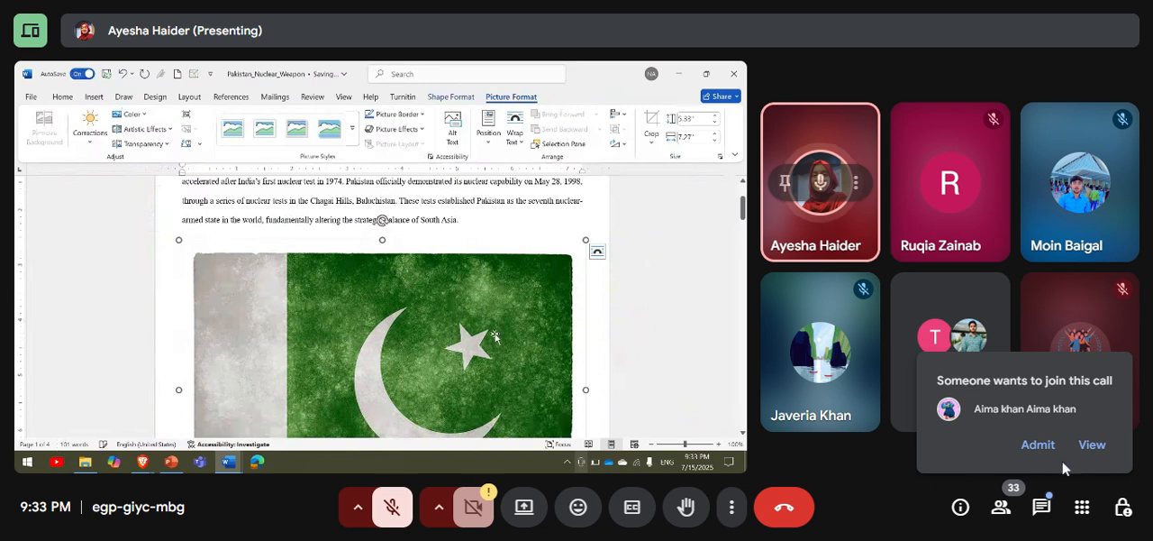
Admit the single participant waiting to join the Google Meet call.
{"action": "left_click", "coordinate": [1038, 445]}
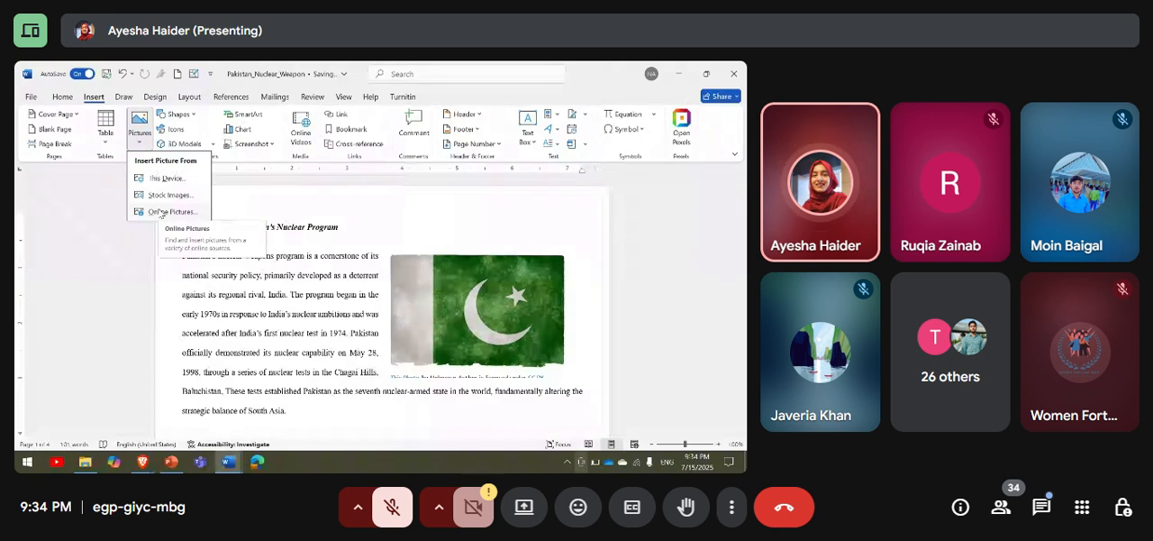
Draw an oval about 2.76" high and 3.84" wide below the introduction paragraph.
{"action": "left_click", "coordinate": [219, 201]}
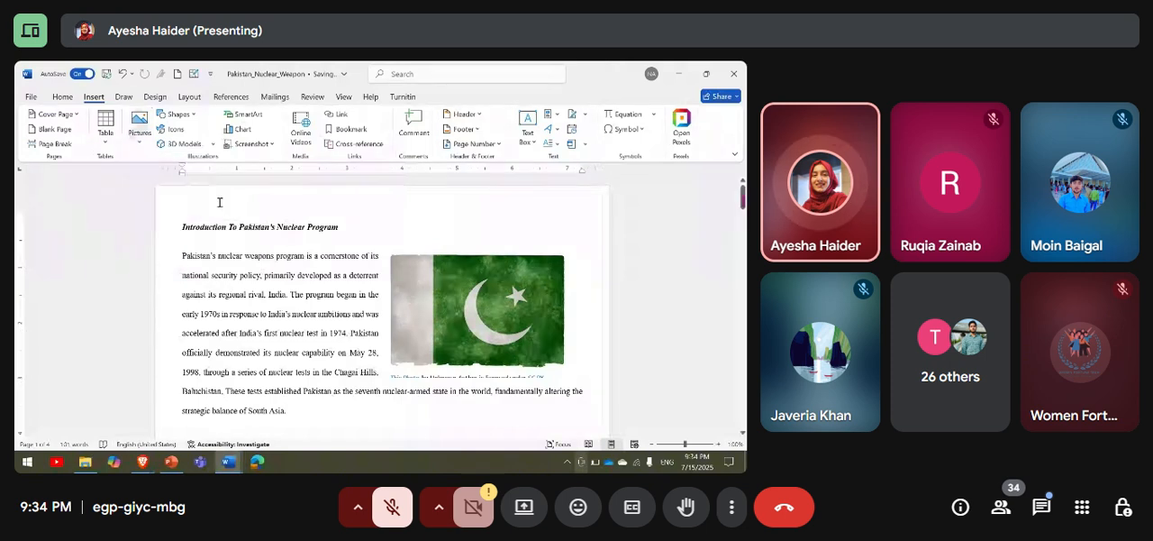
{"action": "left_click", "coordinate": [177, 115]}
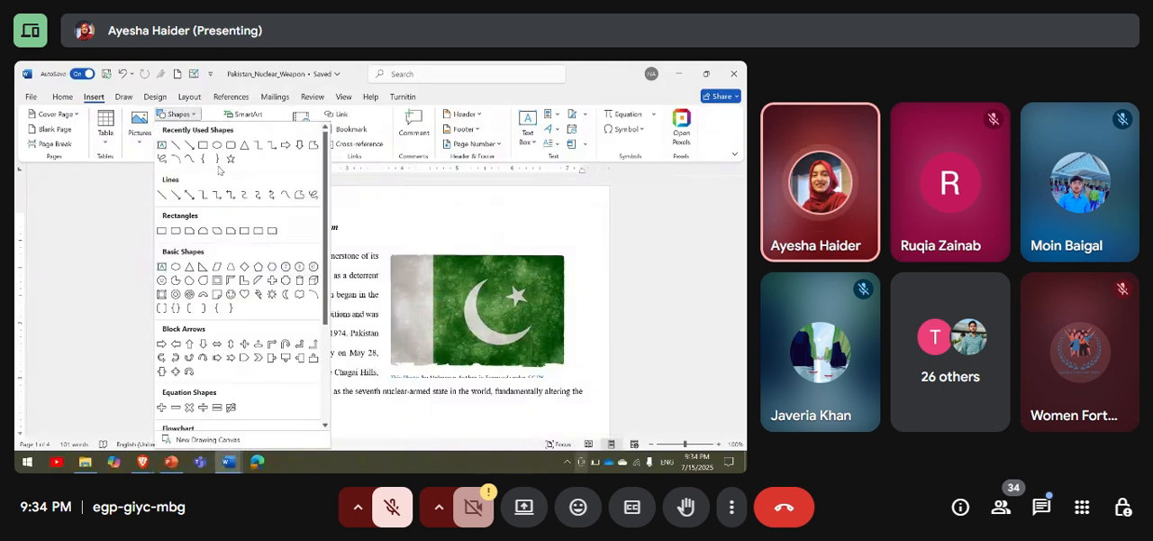
{"action": "left_click", "coordinate": [217, 146]}
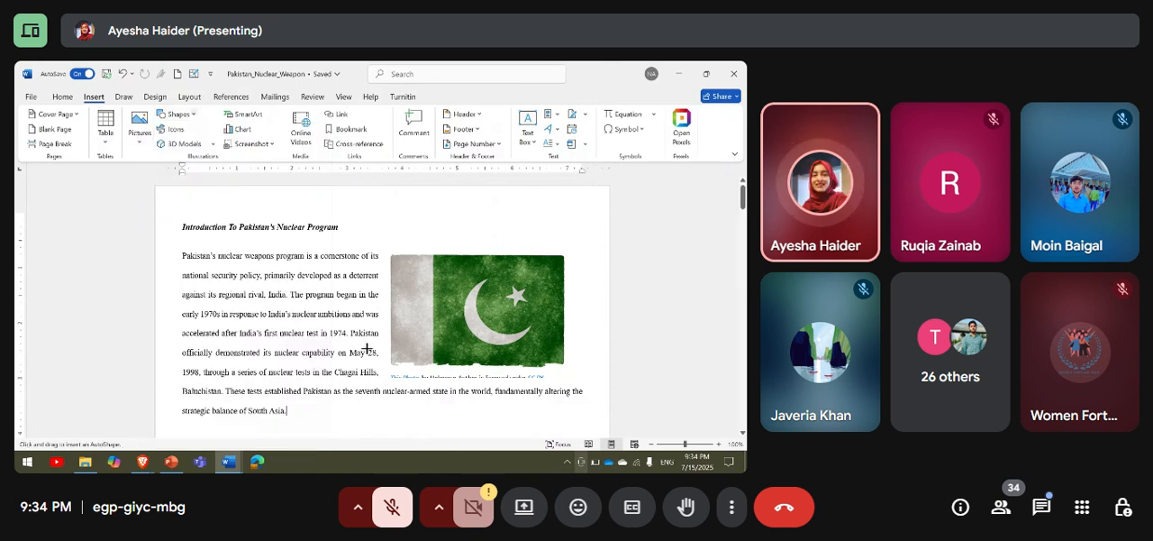
{"action": "scroll", "coordinate": [262, 265], "scroll_direction": "down", "scroll_amount": 5}
{"action": "left_click_drag", "start_coordinate": [215, 235], "coordinate": [427, 388]}
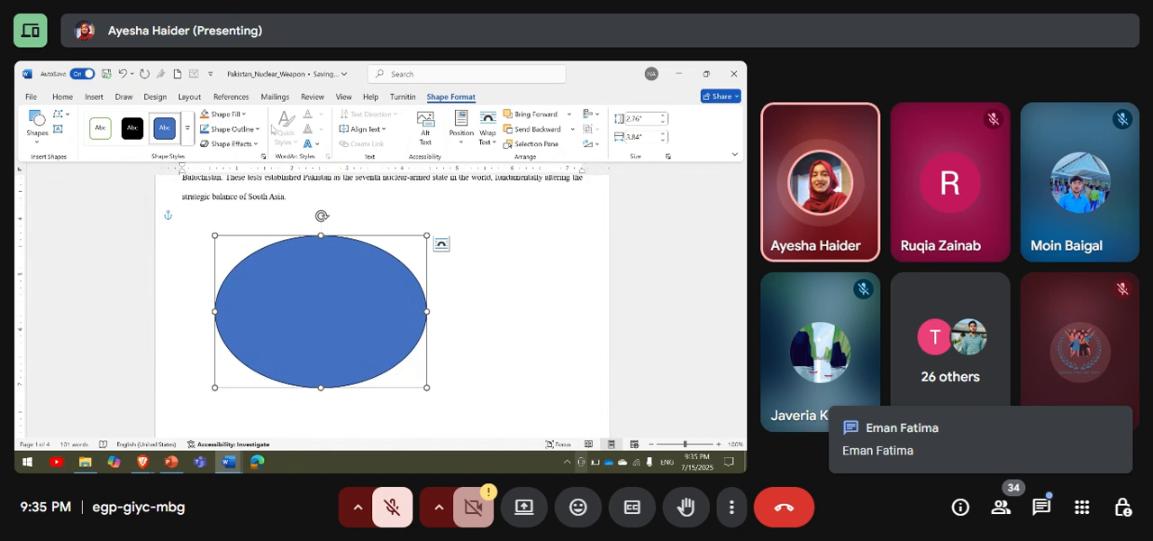
Apply a green theme style to the oval and set its fill to a lighter green.
{"action": "left_click", "coordinate": [188, 128]}
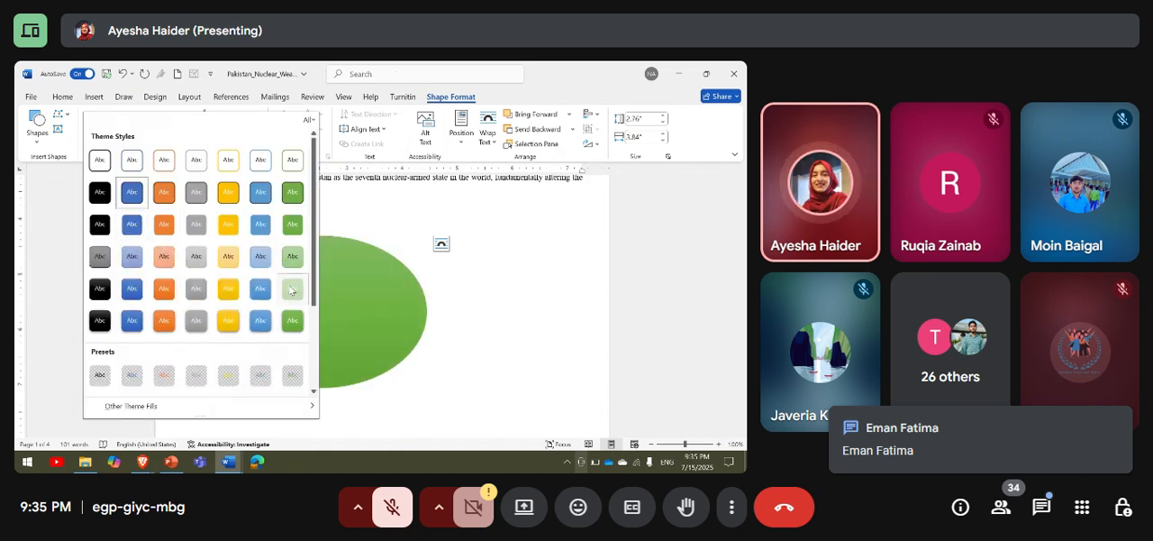
{"action": "left_click", "coordinate": [291, 289]}
{"action": "left_click", "coordinate": [225, 115]}
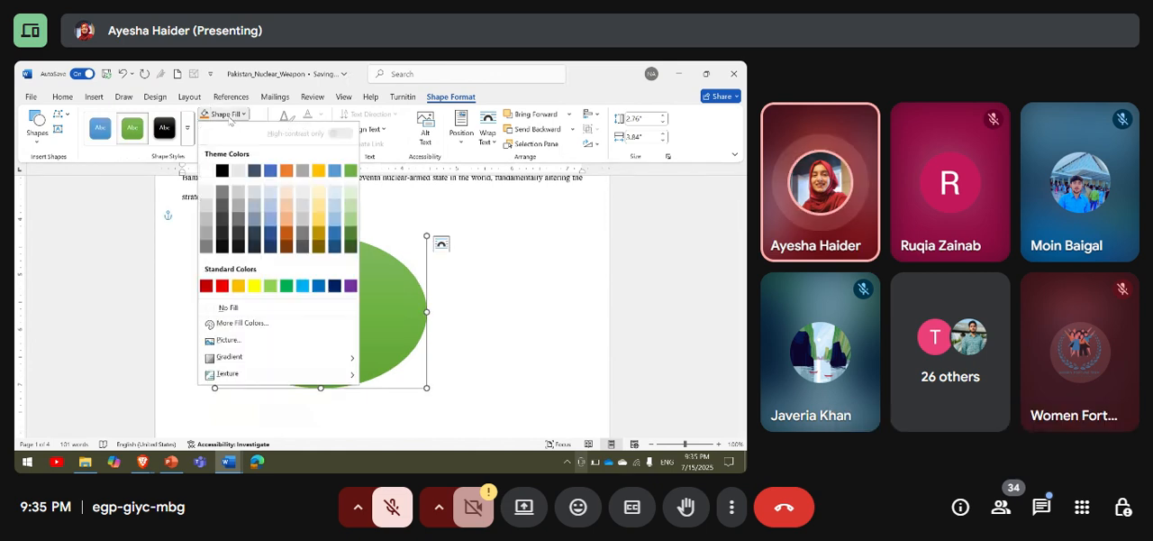
{"action": "left_click", "coordinate": [350, 216]}
Give the oval a black outline and apply a slanting 3-D rotation preset to it.
{"action": "left_click", "coordinate": [232, 129]}
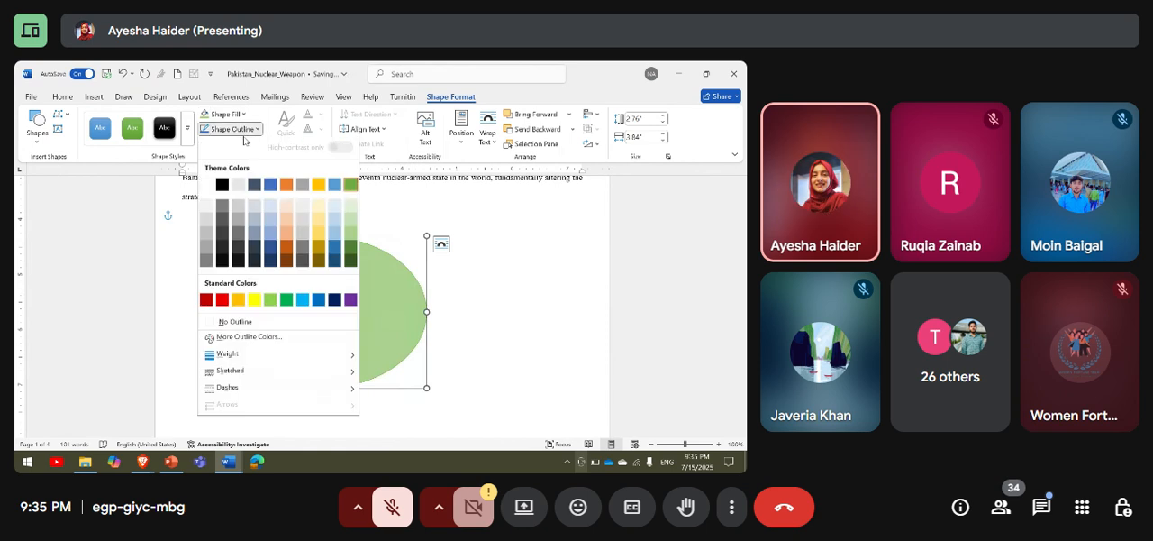
{"action": "left_click", "coordinate": [222, 189]}
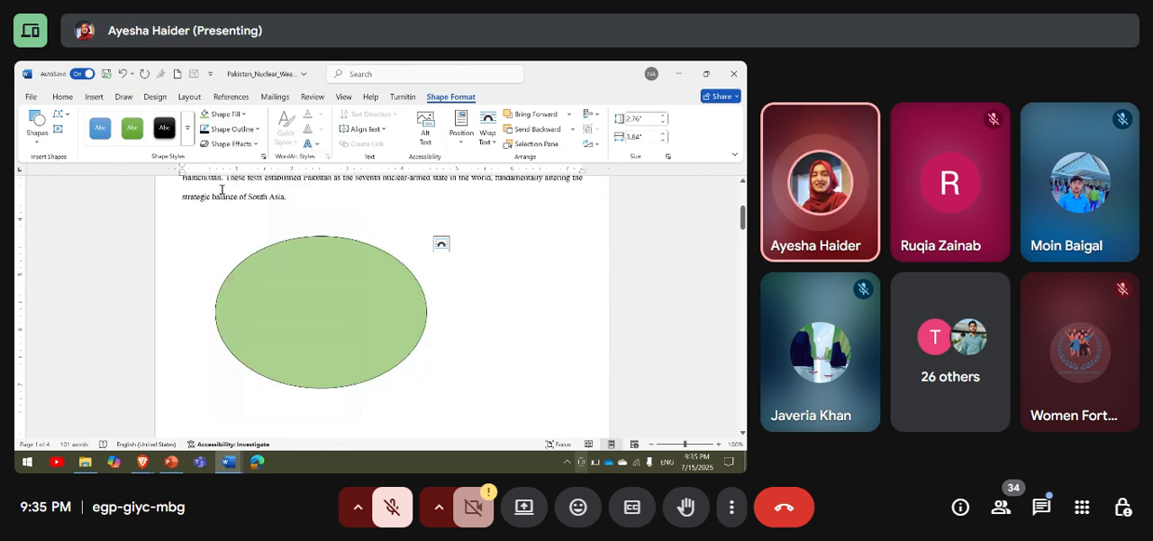
{"action": "left_click", "coordinate": [232, 144]}
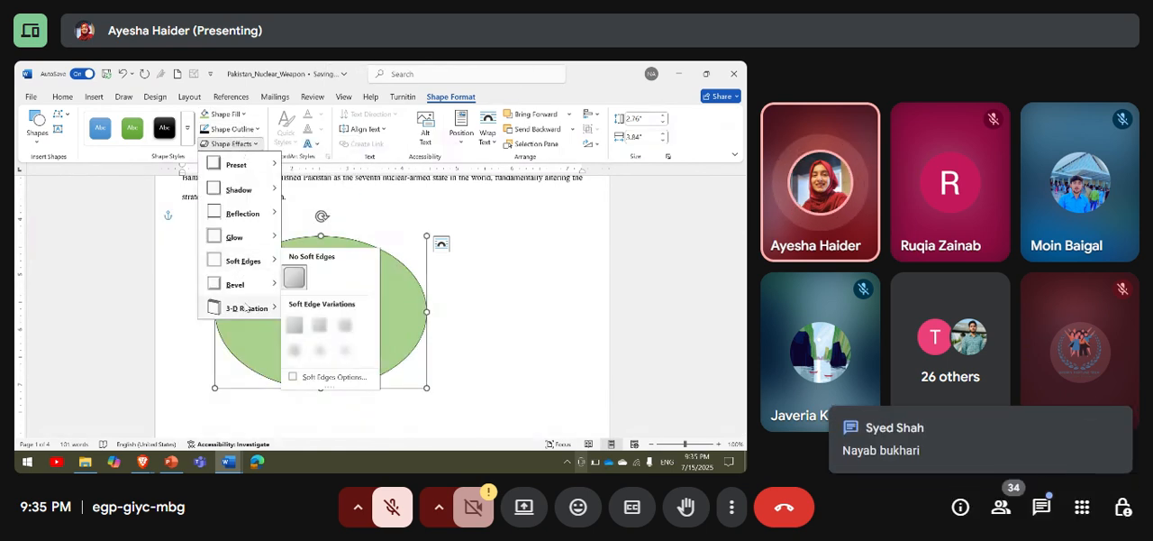
{"action": "mouse_move", "coordinate": [243, 308]}
{"action": "left_click", "coordinate": [331, 241]}
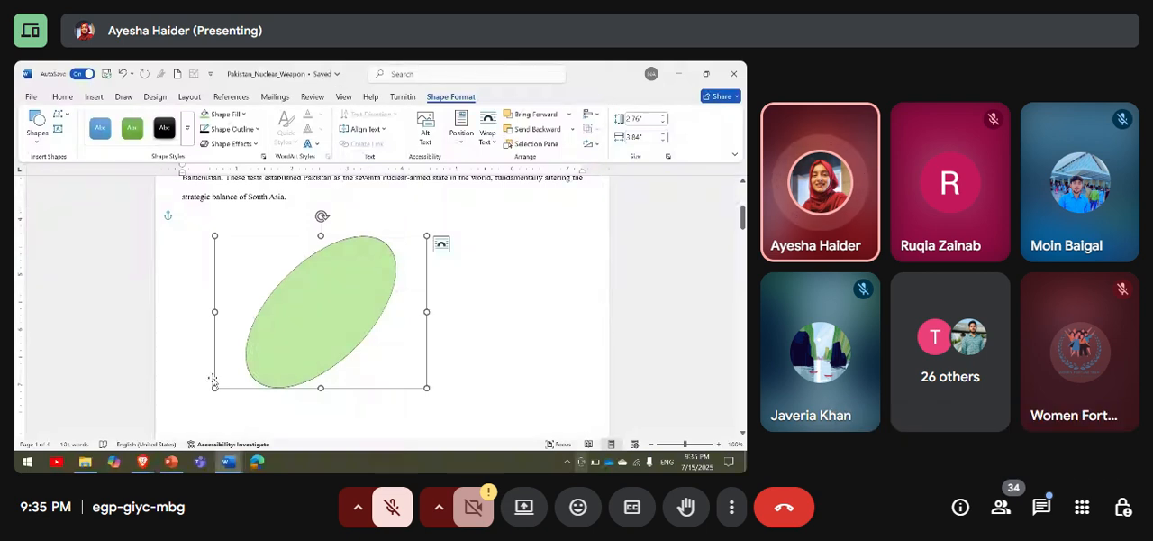
Switch to the Google Meet window to check on the call, and return to the Word document.
{"action": "left_click", "coordinate": [142, 461]}
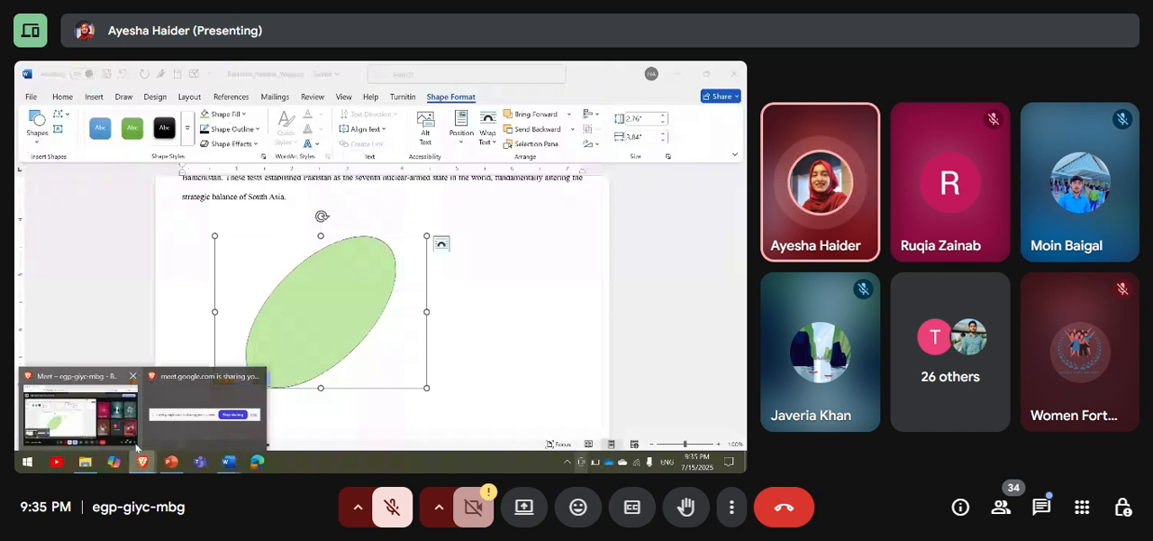
{"action": "left_click", "coordinate": [135, 443]}
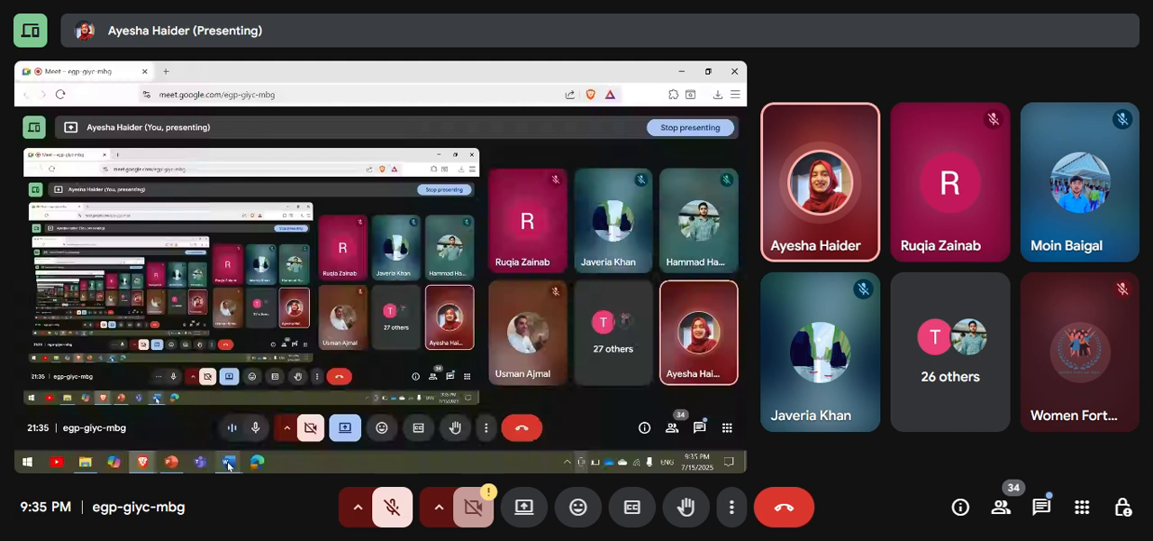
{"action": "mouse_move", "coordinate": [229, 465]}
{"action": "left_click", "coordinate": [105, 415]}
Insert a new drawing canvas below the introduction paragraph, over the green oval.
{"action": "left_click", "coordinate": [94, 97]}
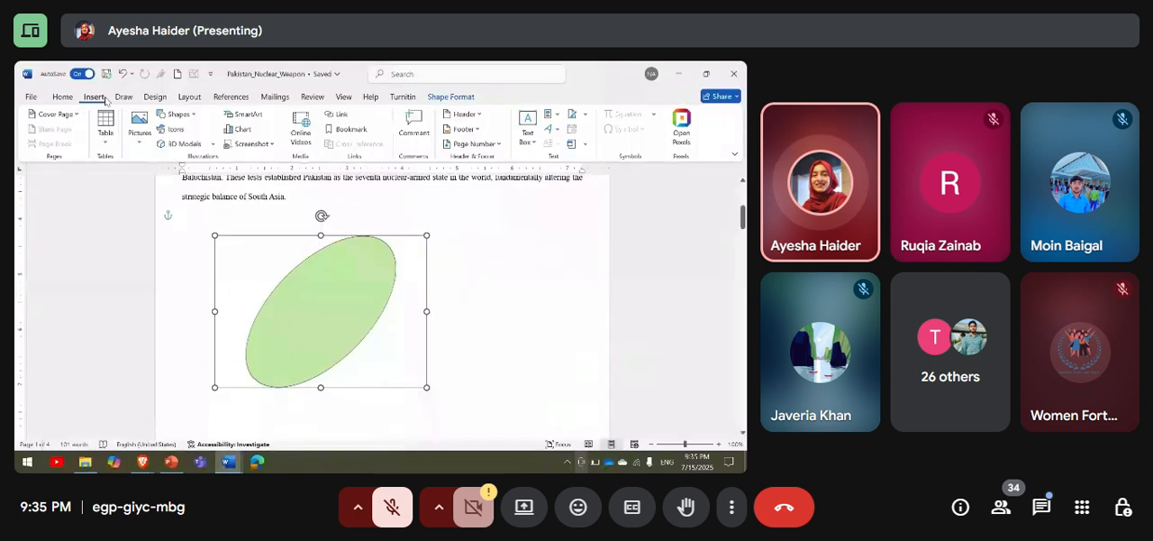
{"action": "left_click", "coordinate": [179, 115]}
{"action": "scroll", "coordinate": [238, 297], "scroll_direction": "down", "scroll_amount": 5}
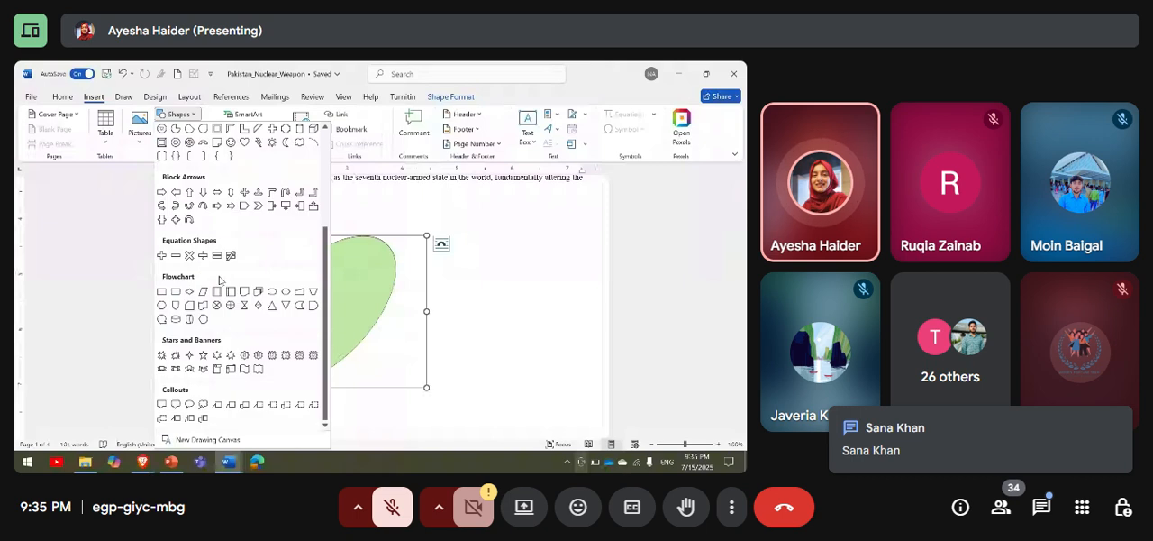
{"action": "left_click", "coordinate": [236, 439]}
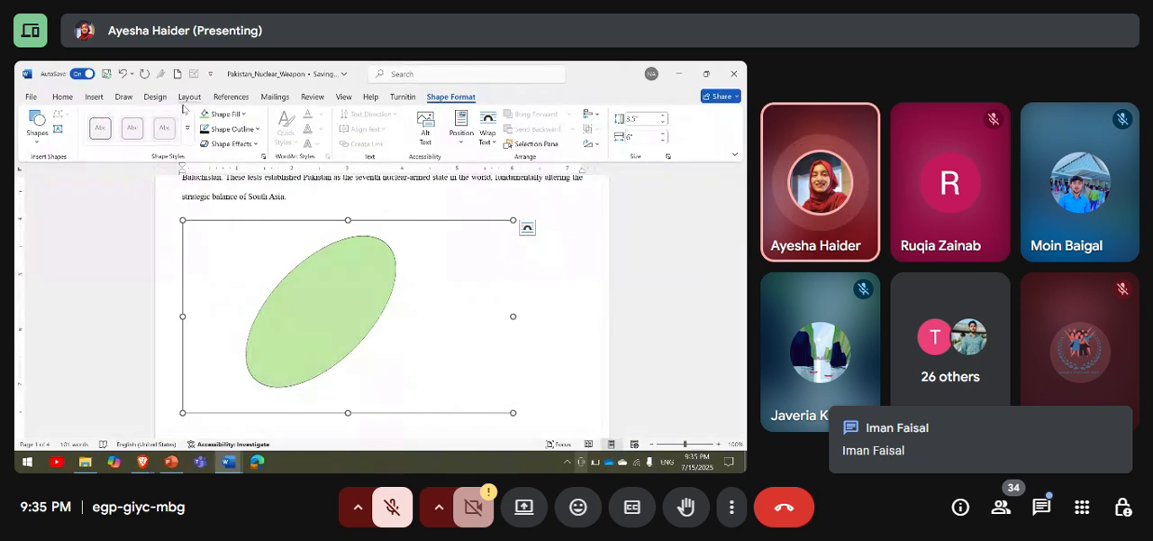
Open the stock icon library and look through the available icons.
{"action": "left_click", "coordinate": [92, 97]}
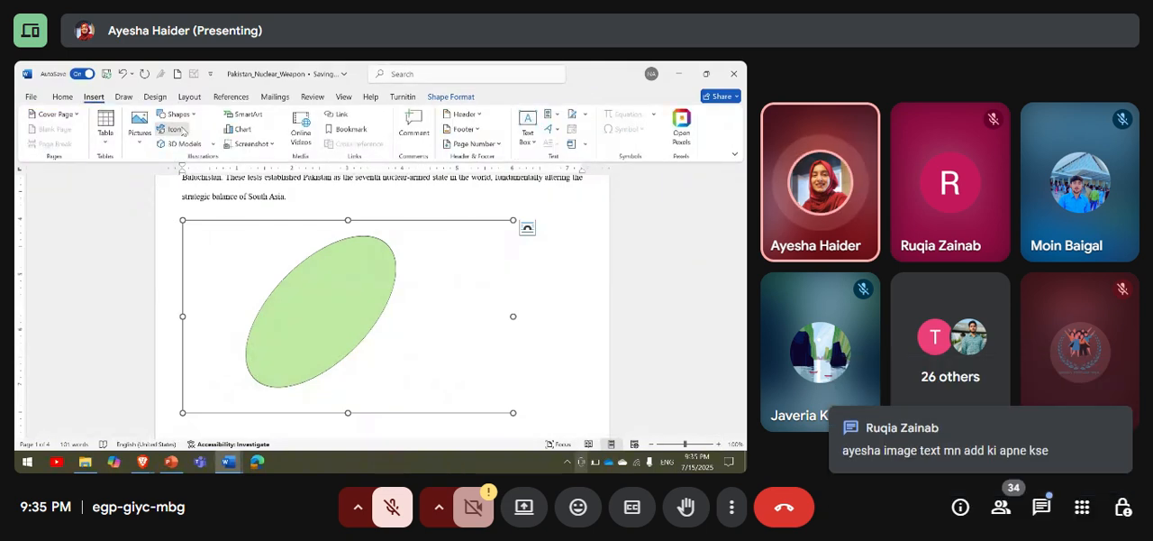
{"action": "left_click", "coordinate": [176, 129]}
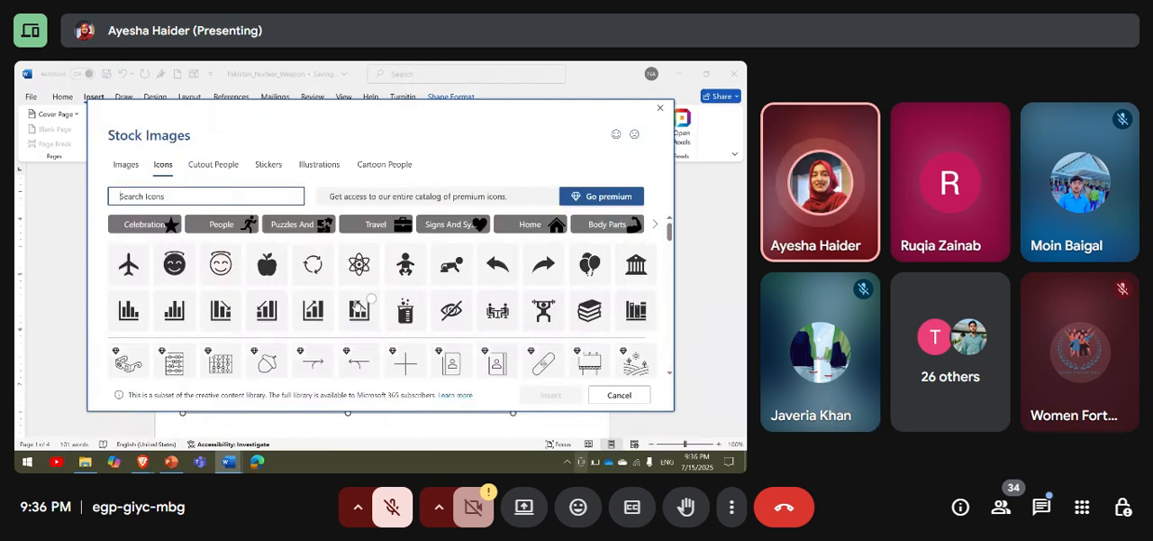
{"action": "scroll", "coordinate": [358, 298], "scroll_direction": "down", "scroll_amount": 3}
{"action": "scroll", "coordinate": [356, 306], "scroll_direction": "down", "scroll_amount": 6}
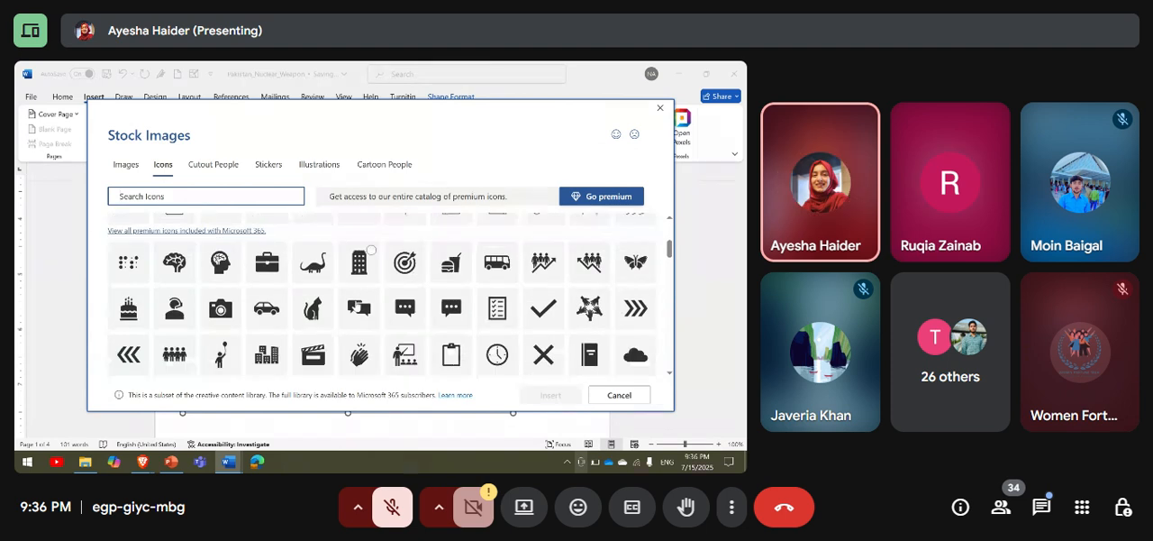
{"action": "scroll", "coordinate": [358, 303], "scroll_direction": "down", "scroll_amount": 8}
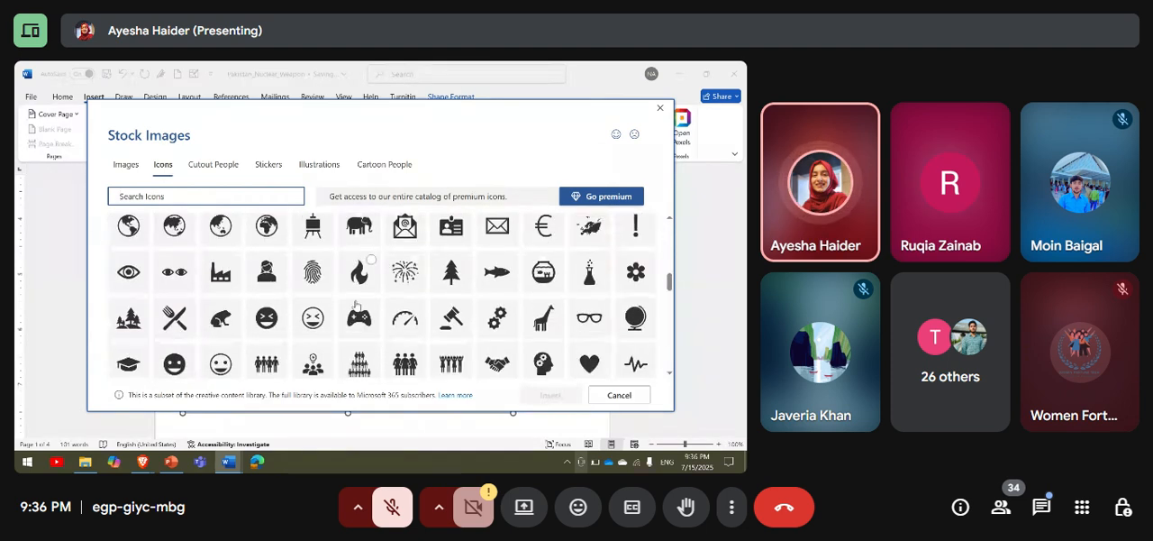
{"action": "scroll", "coordinate": [358, 297], "scroll_direction": "down", "scroll_amount": 5}
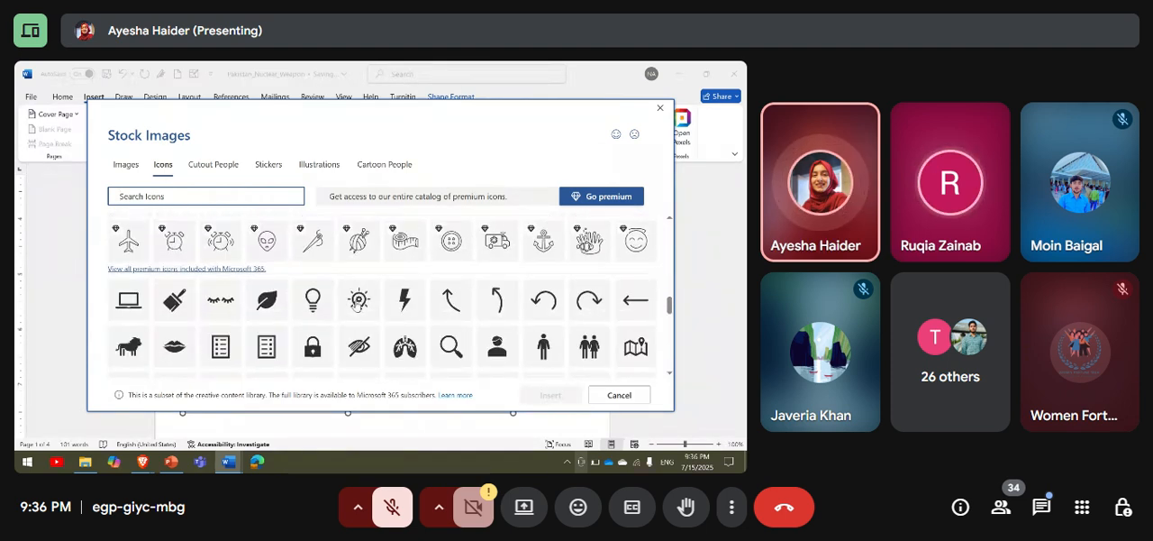
Switch to the Google Meet call and open the options on the first participant's tile.
{"action": "left_click", "coordinate": [142, 461]}
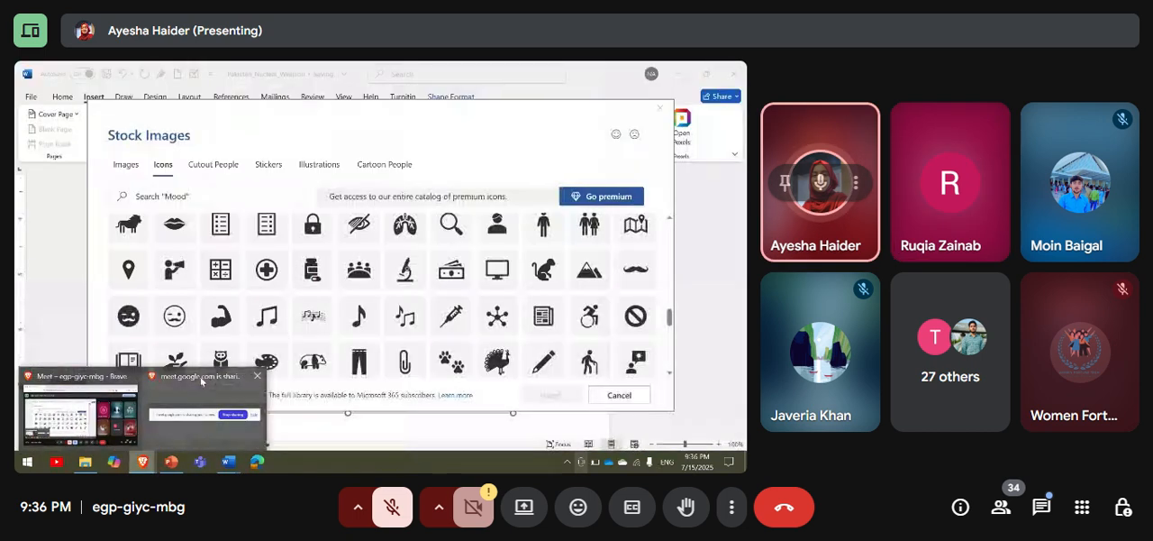
{"action": "left_click", "coordinate": [201, 383]}
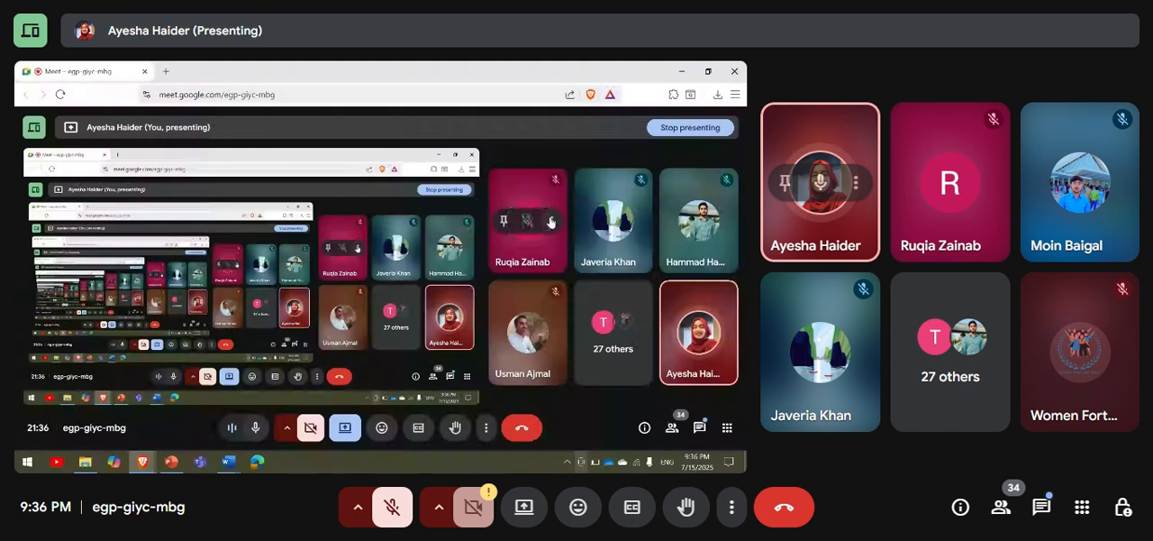
{"action": "left_click", "coordinate": [551, 221]}
{"action": "left_click", "coordinate": [520, 155]}
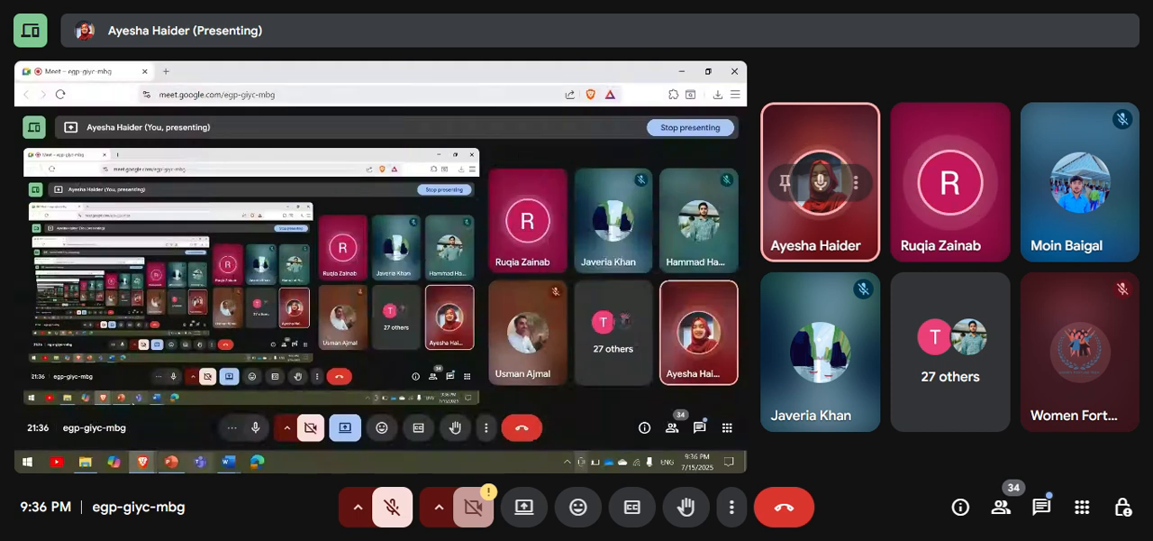
{"action": "mouse_move", "coordinate": [171, 461]}
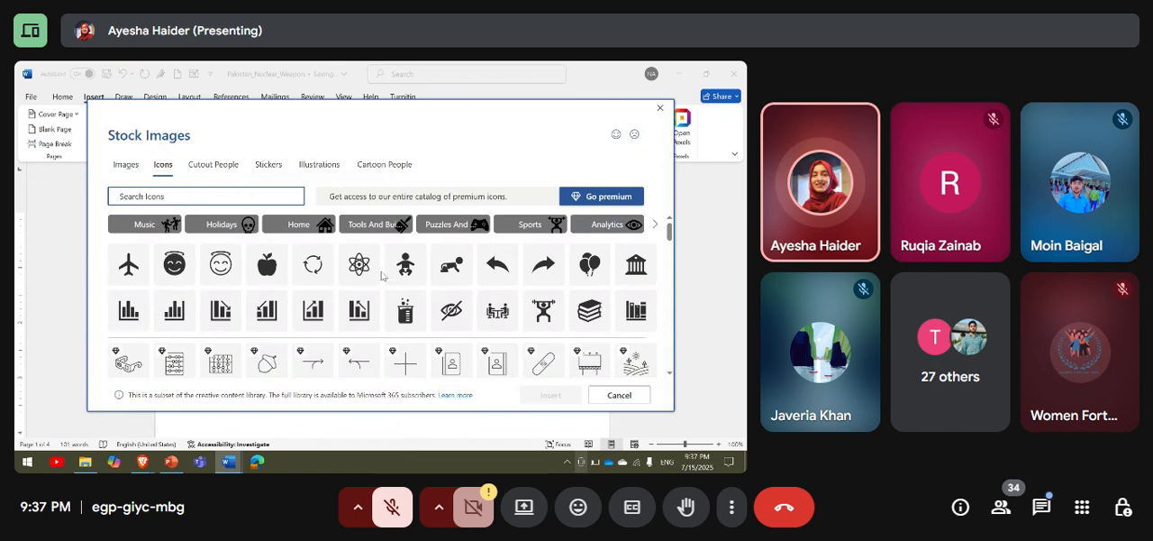
Browse the stock icons, the cutout people and the stickers in the stock image library.
{"action": "scroll", "coordinate": [381, 276], "scroll_direction": "down", "scroll_amount": 5}
{"action": "scroll", "coordinate": [382, 275], "scroll_direction": "down", "scroll_amount": 10}
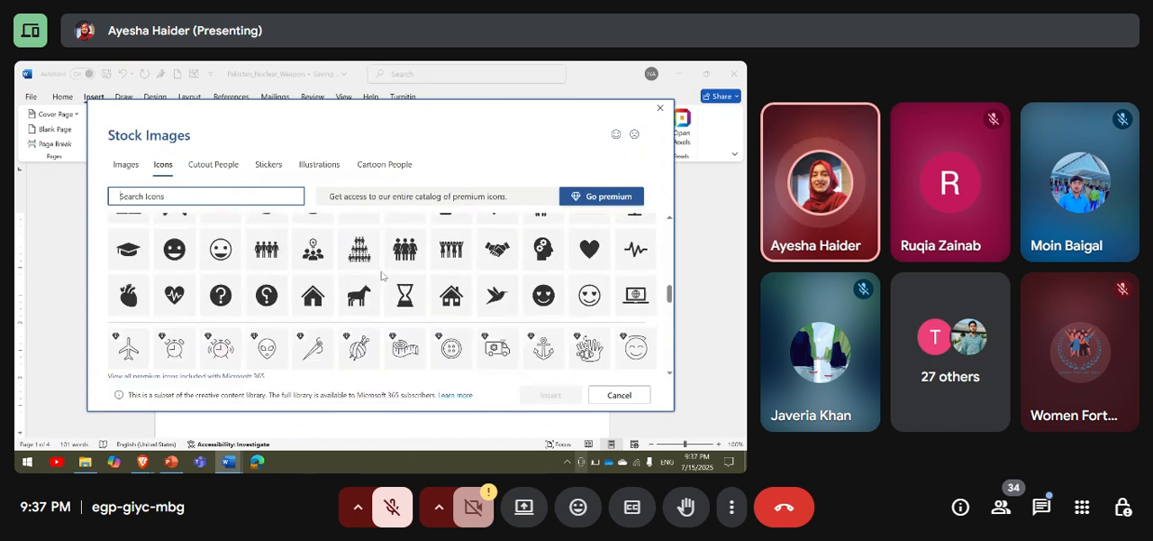
{"action": "scroll", "coordinate": [381, 276], "scroll_direction": "up", "scroll_amount": 15}
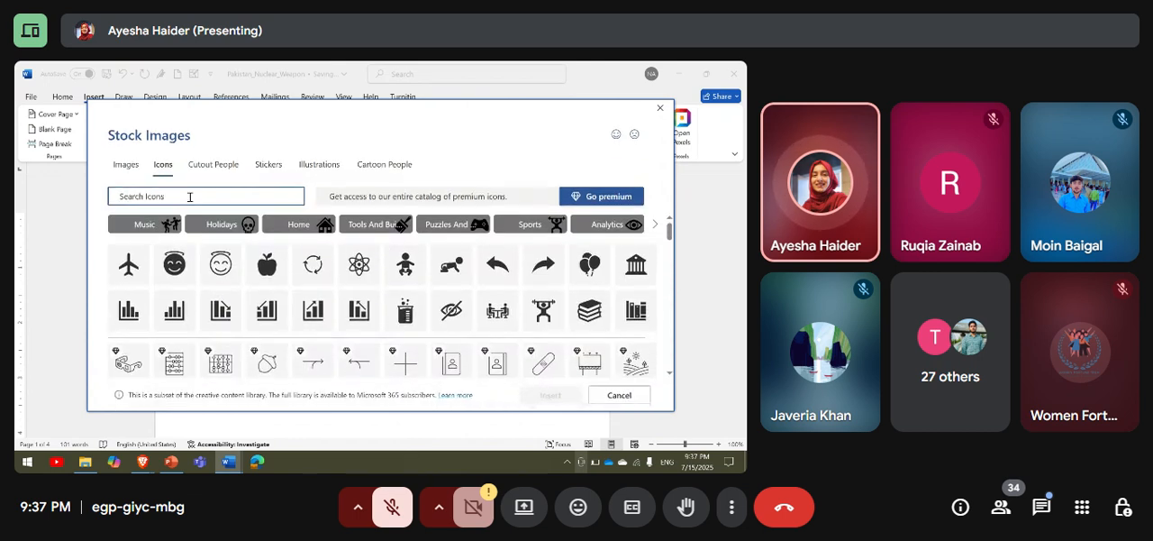
{"action": "left_click", "coordinate": [213, 164]}
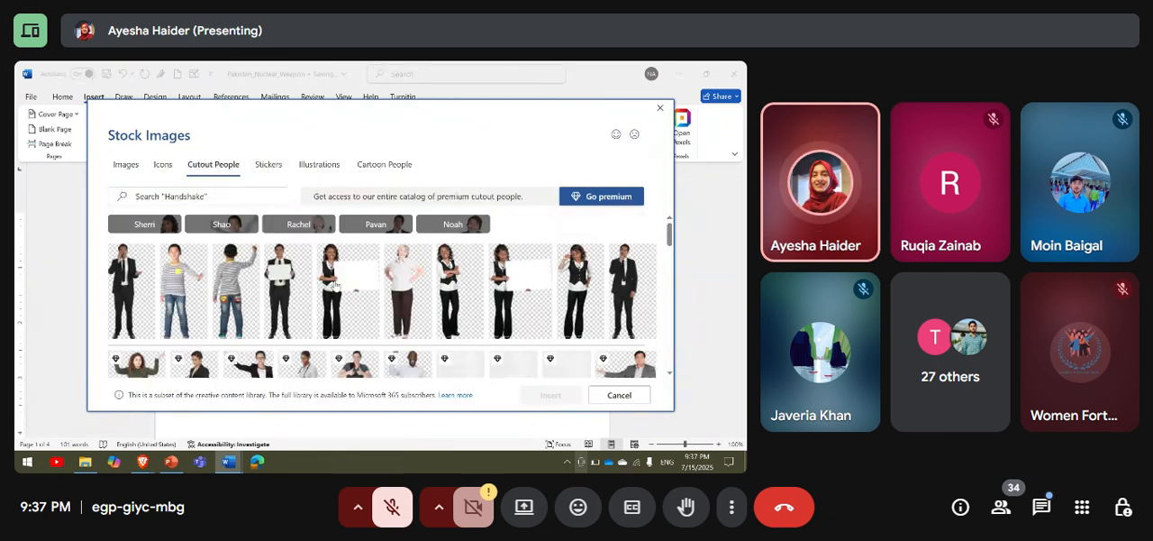
{"action": "scroll", "coordinate": [337, 290], "scroll_direction": "down", "scroll_amount": 3}
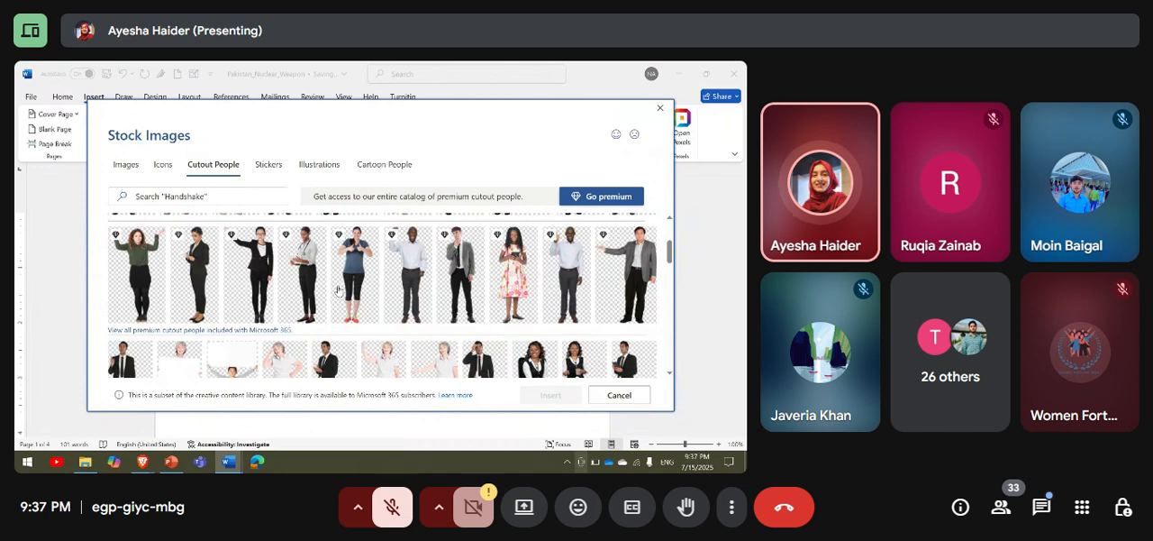
{"action": "left_click", "coordinate": [268, 166]}
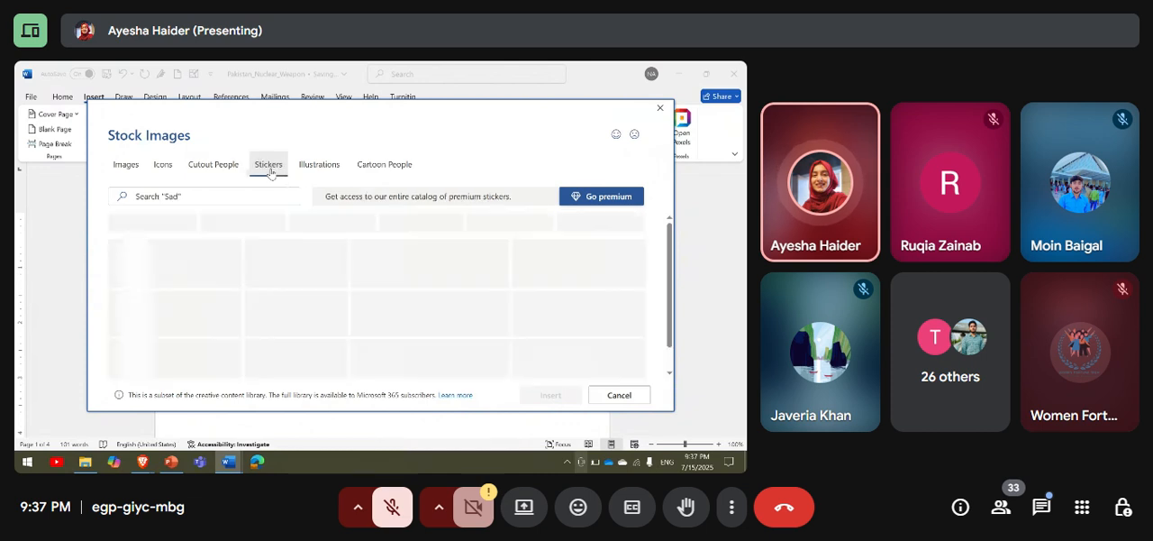
Browse the stock illustrations and cartoon people, and close the library without inserting anything.
{"action": "left_click", "coordinate": [326, 163]}
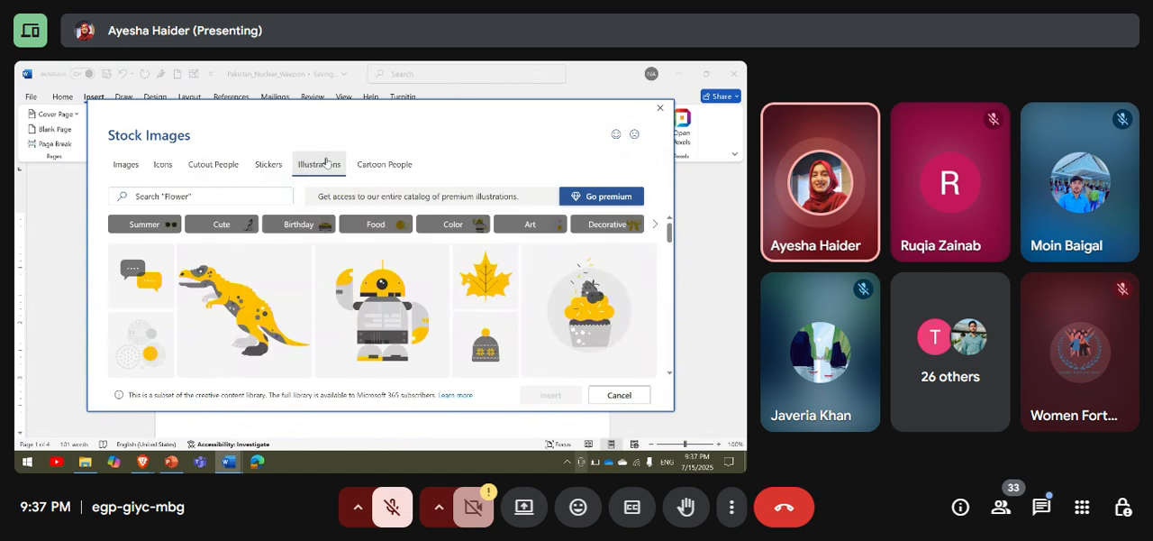
{"action": "scroll", "coordinate": [387, 248], "scroll_direction": "down", "scroll_amount": 5}
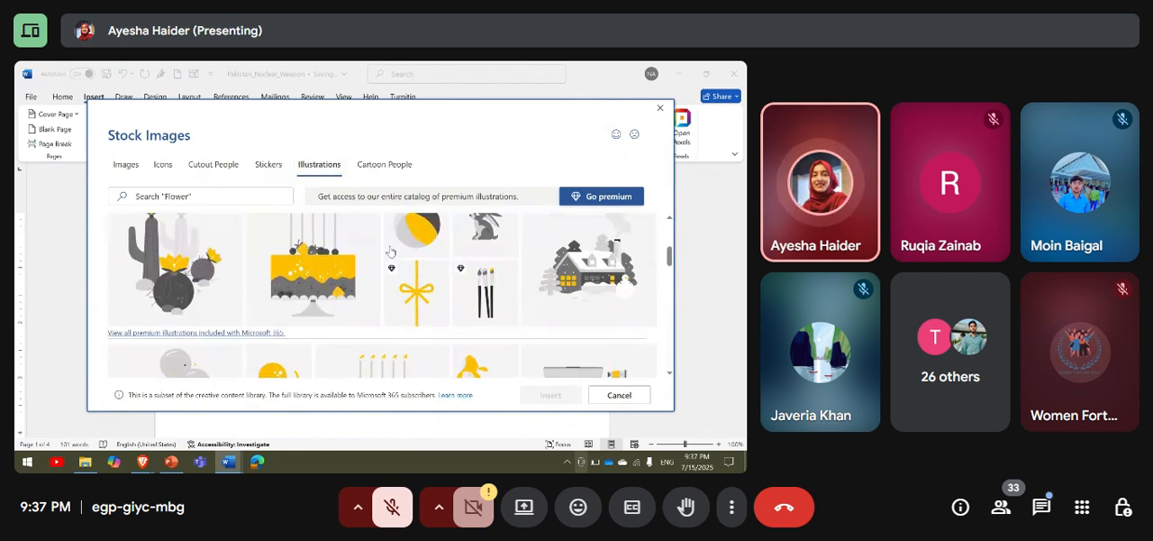
{"action": "scroll", "coordinate": [391, 251], "scroll_direction": "up", "scroll_amount": 5}
{"action": "left_click", "coordinate": [400, 168]}
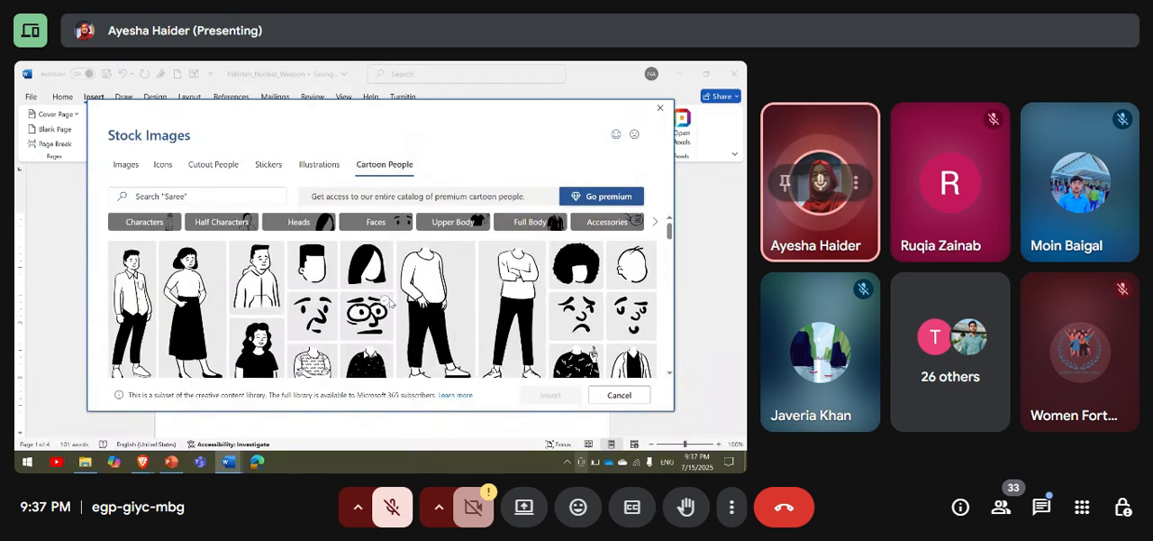
{"action": "scroll", "coordinate": [389, 304], "scroll_direction": "down", "scroll_amount": 10}
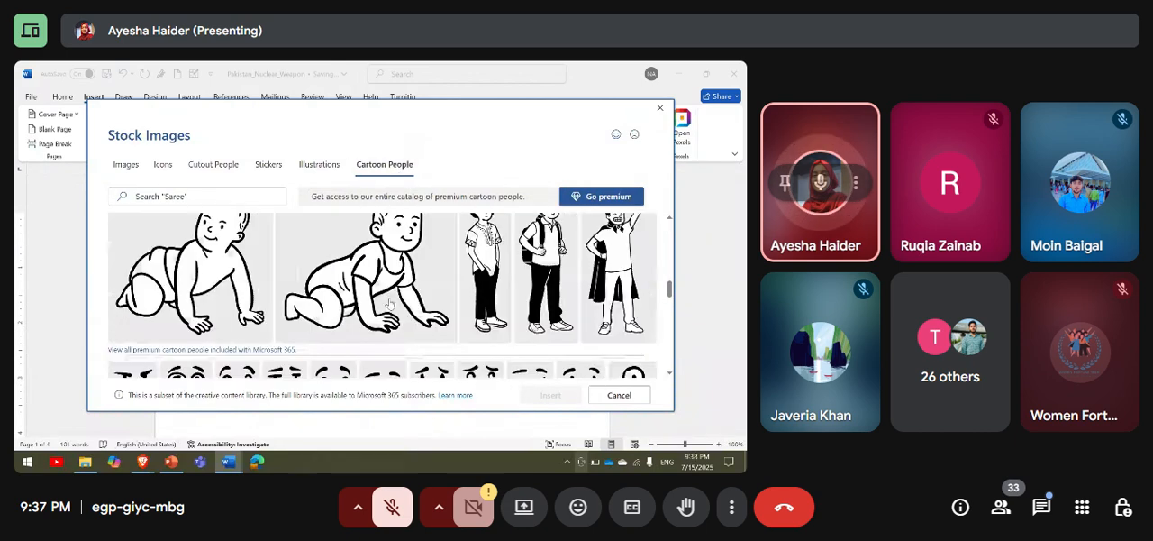
{"action": "scroll", "coordinate": [389, 303], "scroll_direction": "up", "scroll_amount": 6}
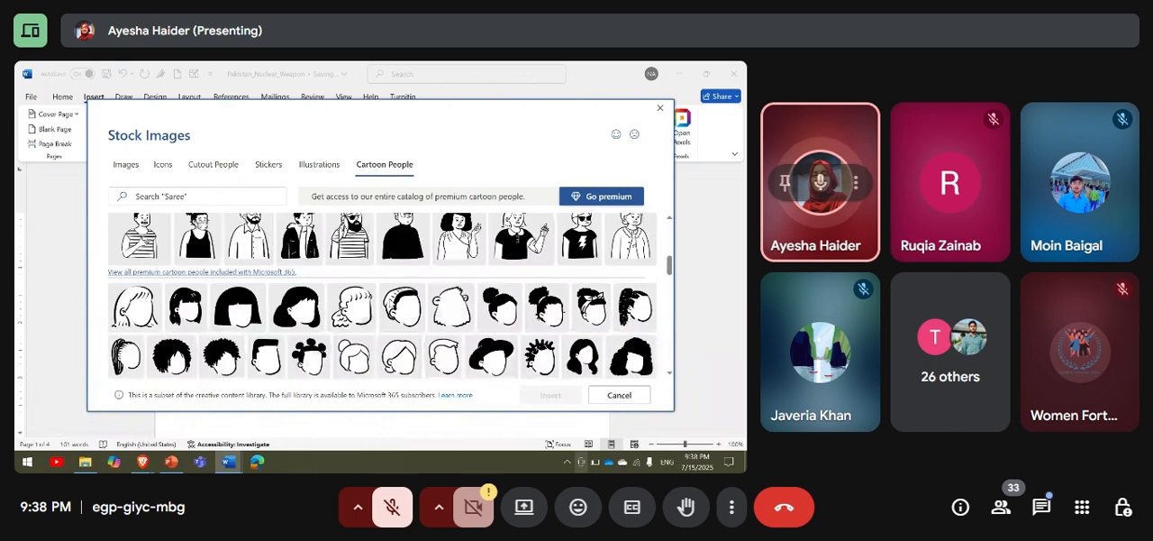
{"action": "scroll", "coordinate": [388, 304], "scroll_direction": "up", "scroll_amount": 5}
{"action": "left_click", "coordinate": [621, 396]}
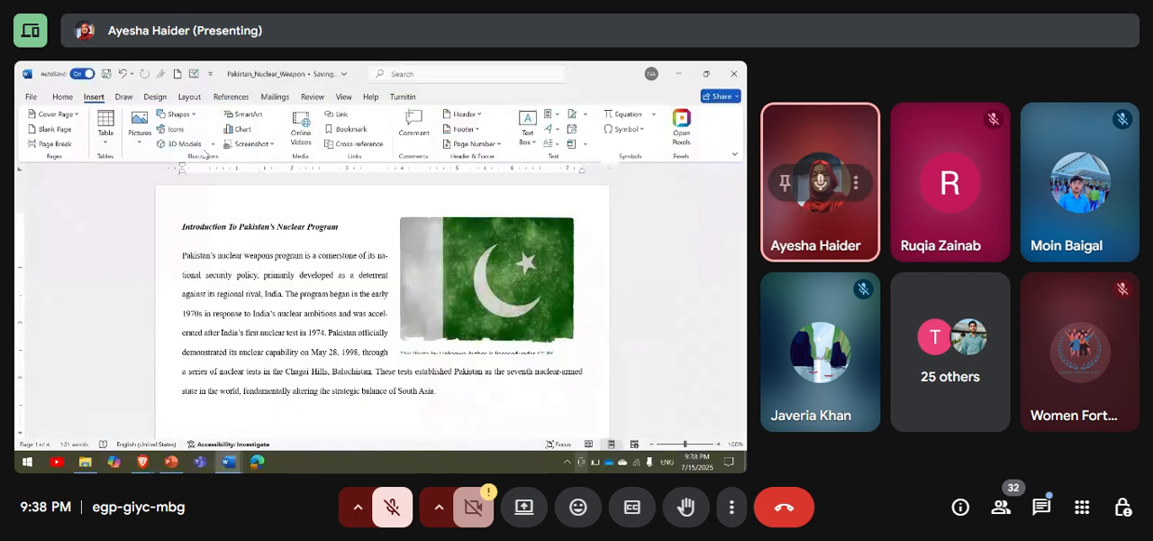
Search the stock 3D models for "flower" and insert the first purple flower model below the introduction paragraph.
{"action": "left_click", "coordinate": [213, 144]}
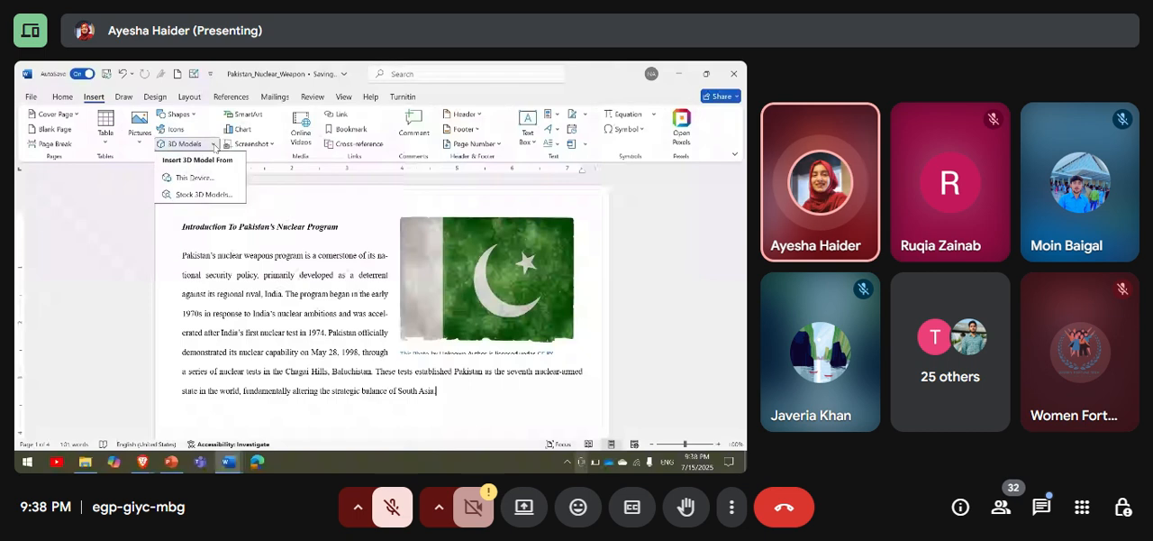
{"action": "left_click", "coordinate": [204, 198]}
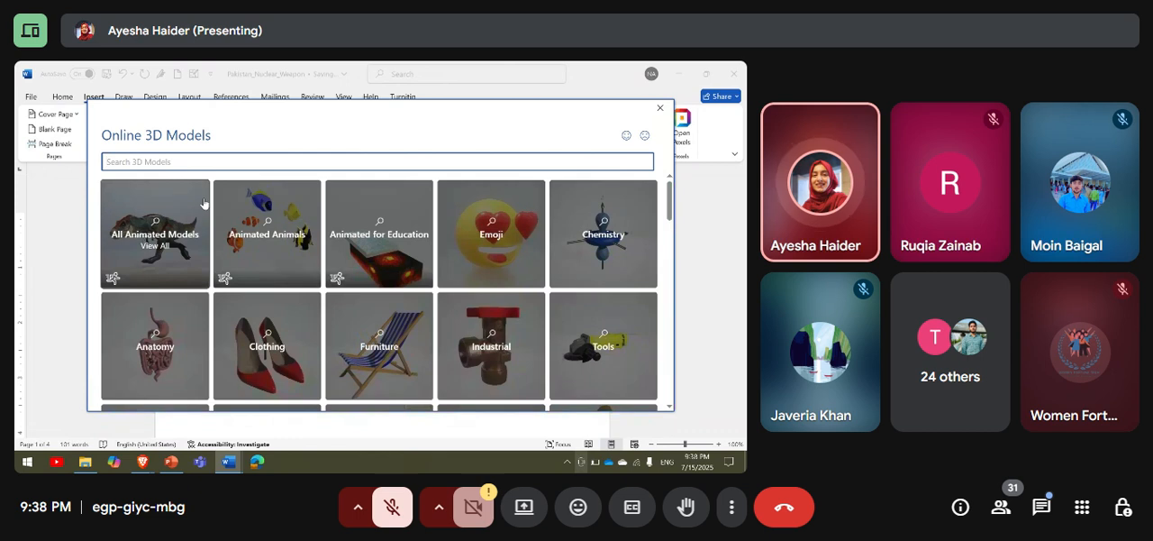
{"action": "type", "text": "flower"}
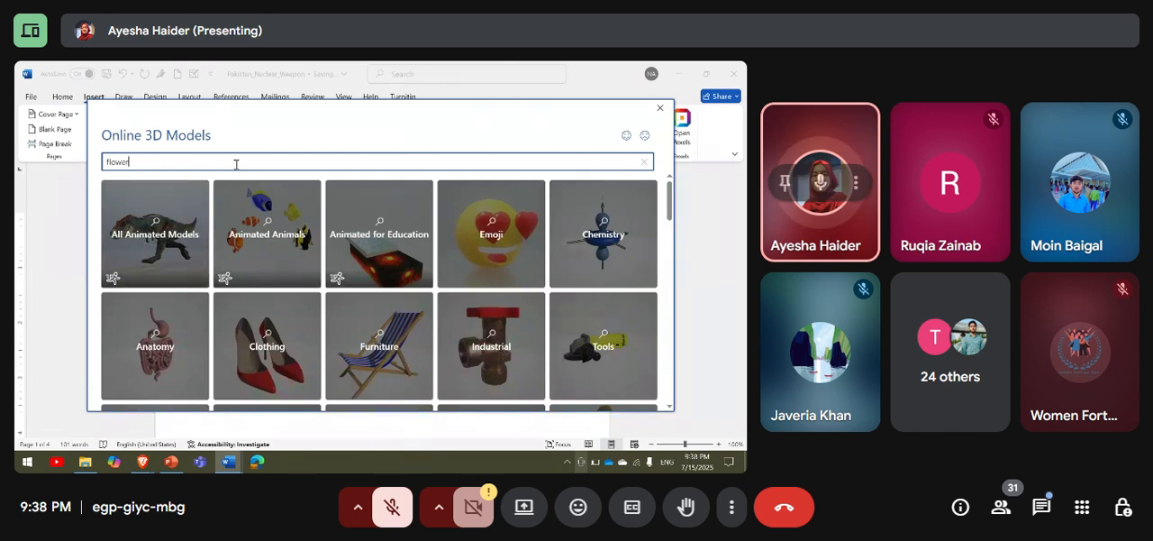
{"action": "key", "text": "Return"}
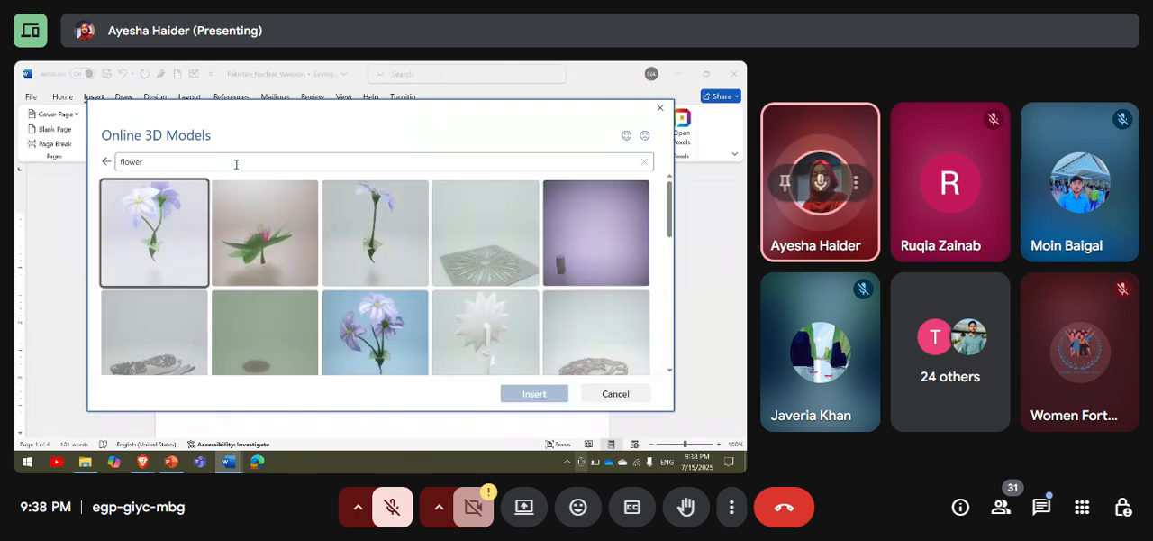
{"action": "scroll", "coordinate": [321, 310], "scroll_direction": "down", "scroll_amount": 5}
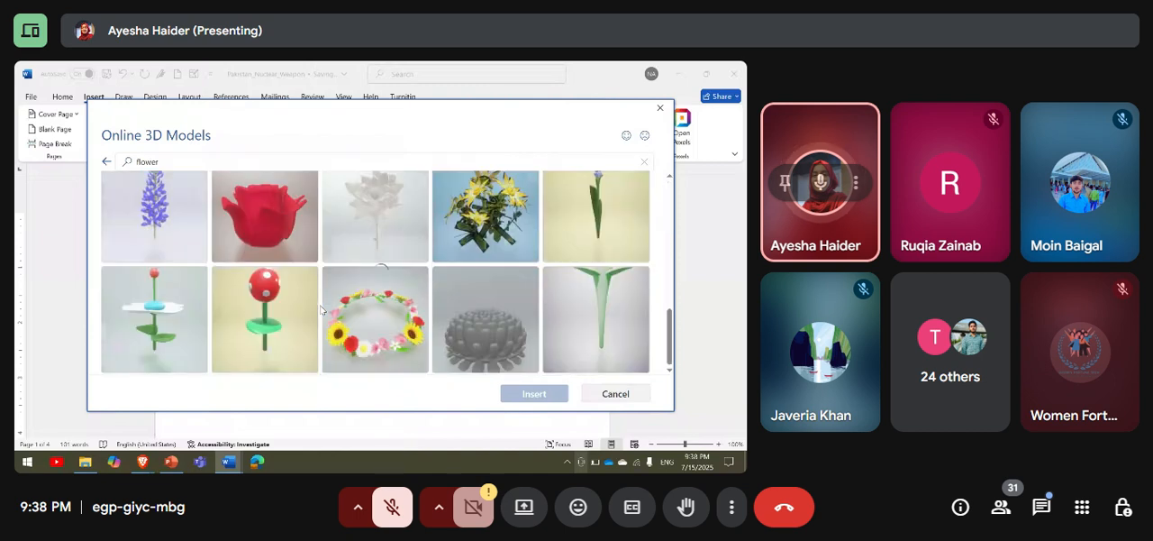
{"action": "scroll", "coordinate": [322, 302], "scroll_direction": "down", "scroll_amount": 10}
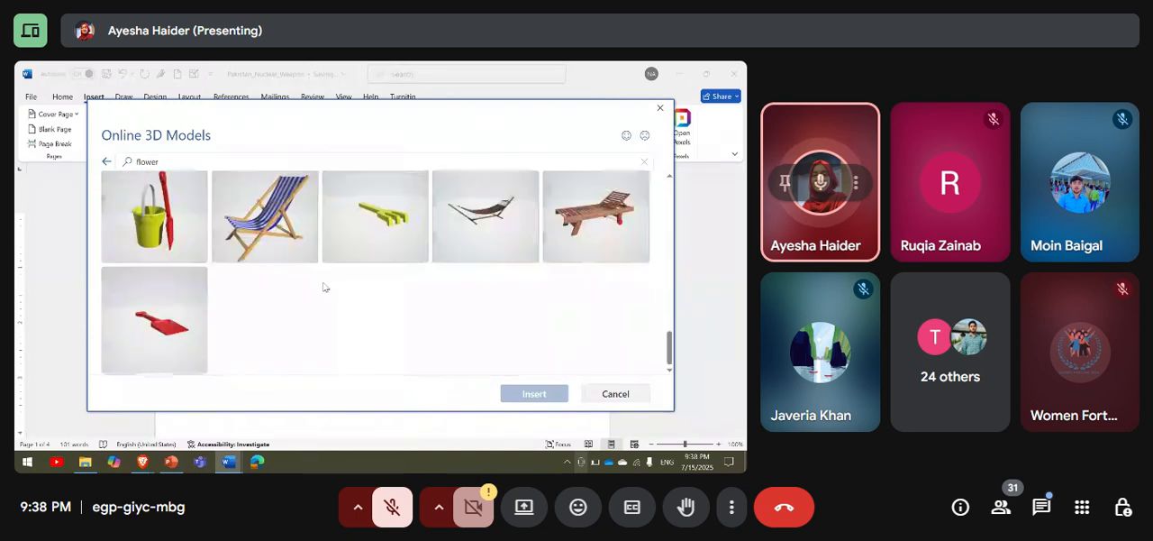
{"action": "scroll", "coordinate": [324, 287], "scroll_direction": "up", "scroll_amount": 10}
{"action": "scroll", "coordinate": [322, 286], "scroll_direction": "up", "scroll_amount": 2}
{"action": "left_click", "coordinate": [154, 232]}
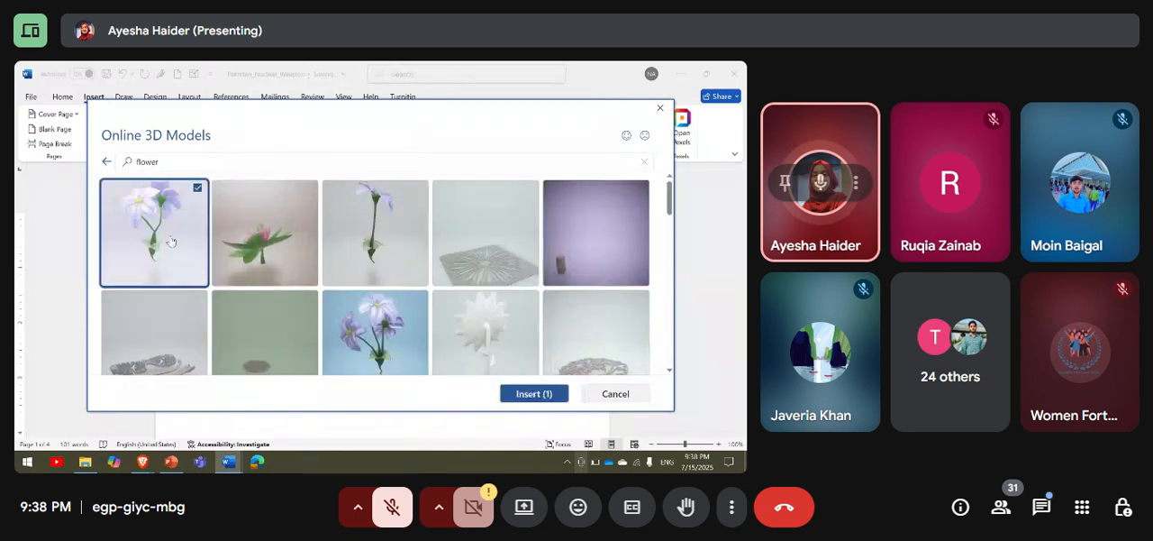
{"action": "left_click", "coordinate": [534, 394]}
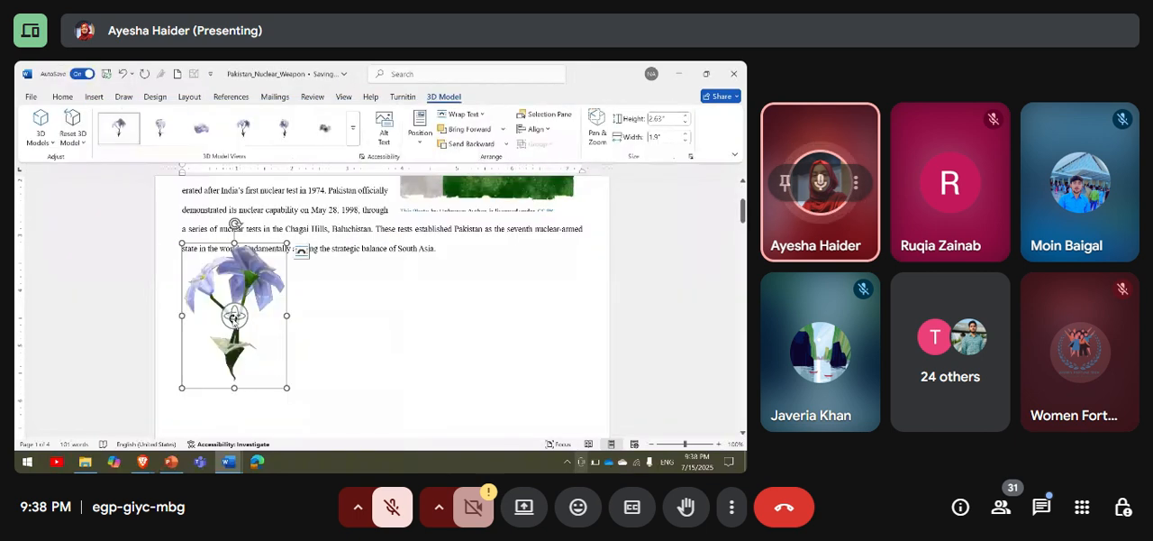
Move the flower model toward the page's right margin below the paragraph and delete it.
{"action": "left_click_drag", "start_coordinate": [234, 316], "coordinate": [535, 287]}
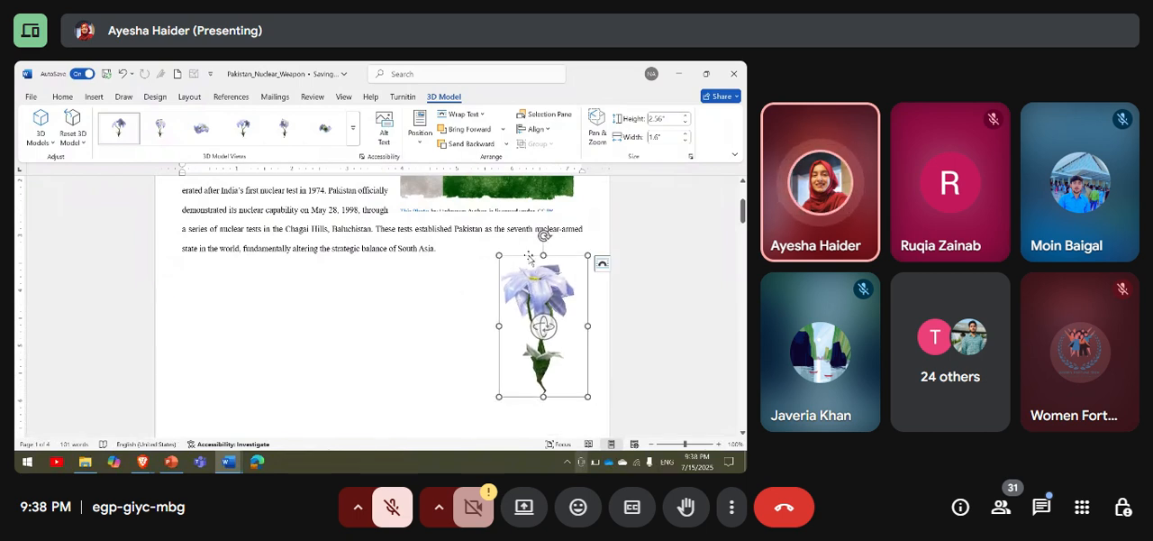
{"action": "key", "text": "Delete"}
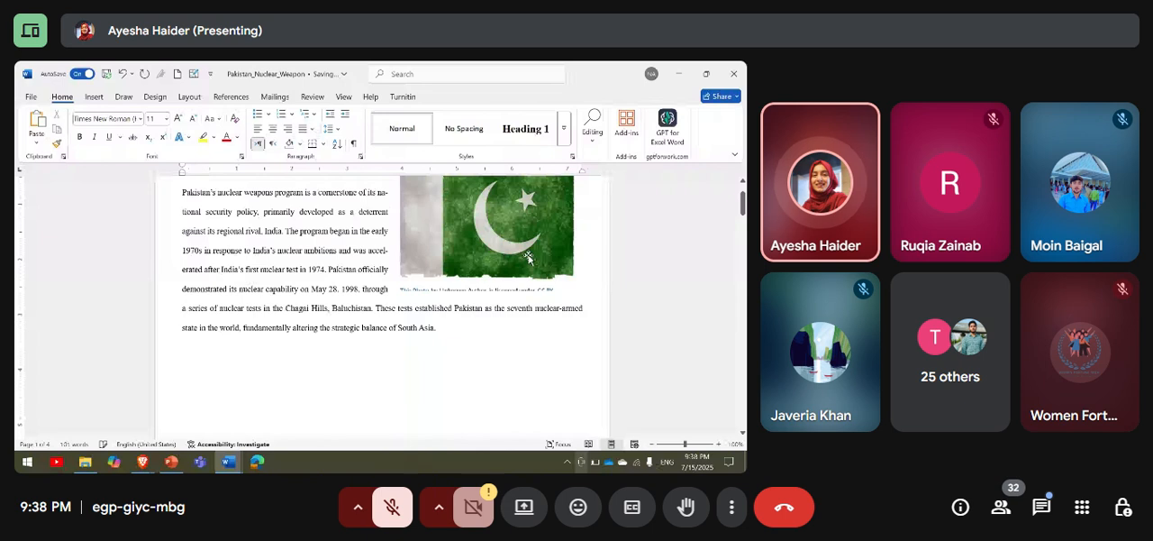
Insert a Basic Pyramid SmartArt graphic at the start of the introduction paragraph.
{"action": "left_click", "coordinate": [94, 96]}
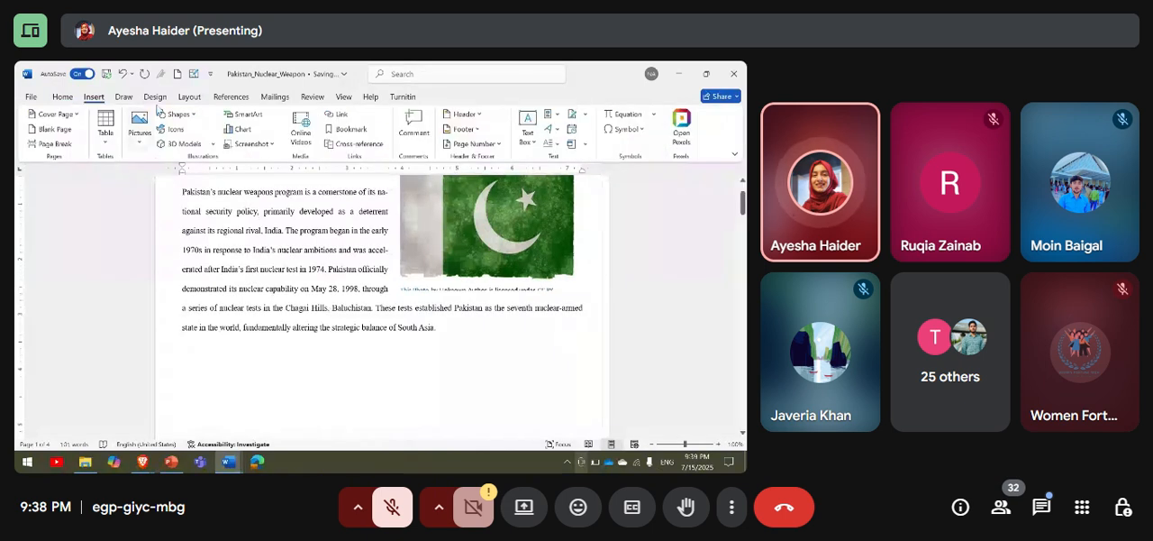
{"action": "left_click", "coordinate": [259, 119]}
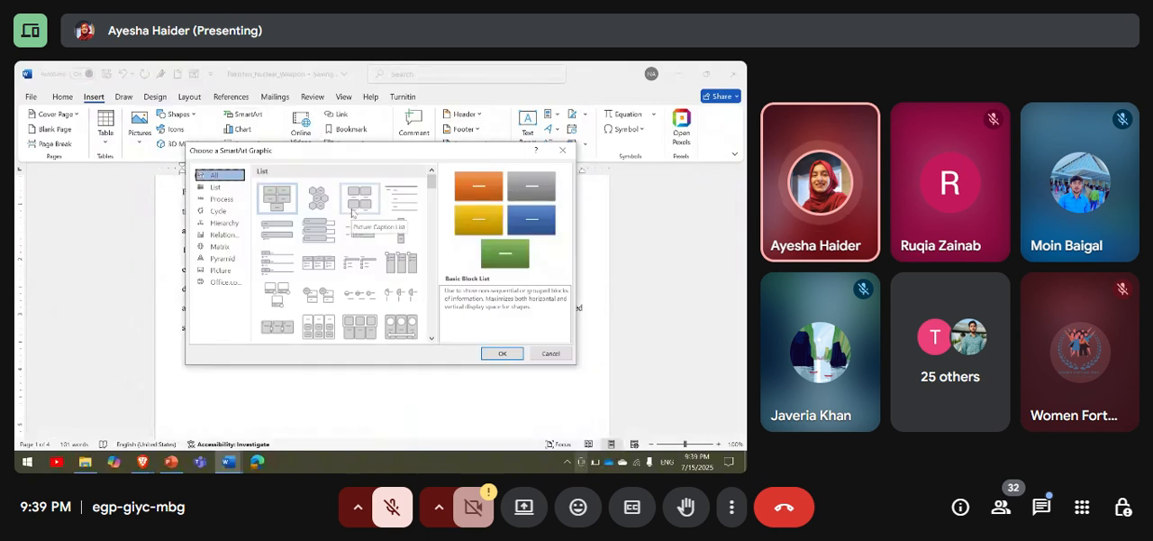
{"action": "left_click", "coordinate": [222, 258]}
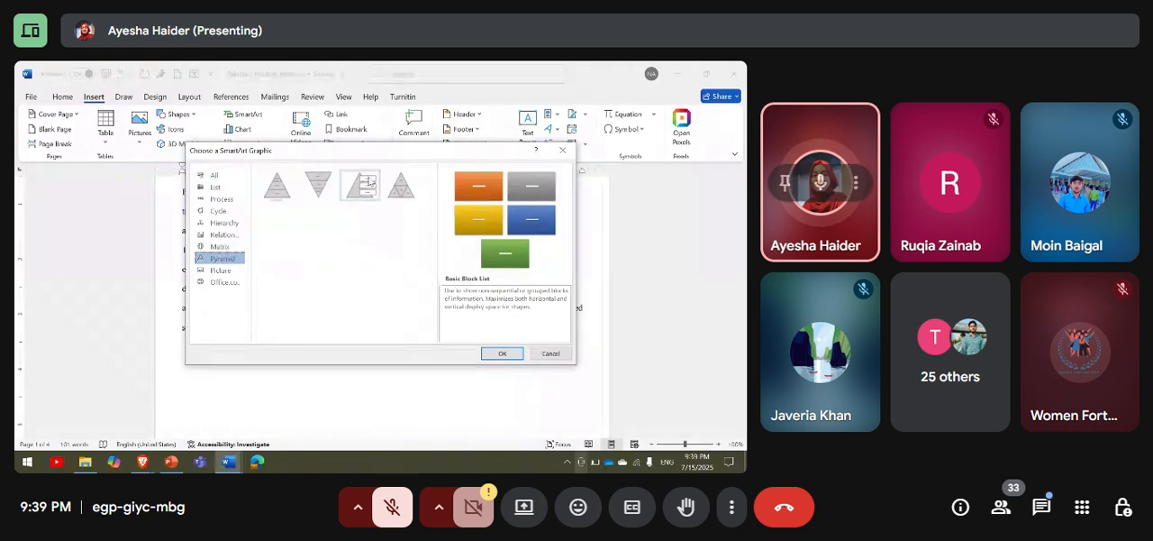
{"action": "left_click", "coordinate": [362, 185]}
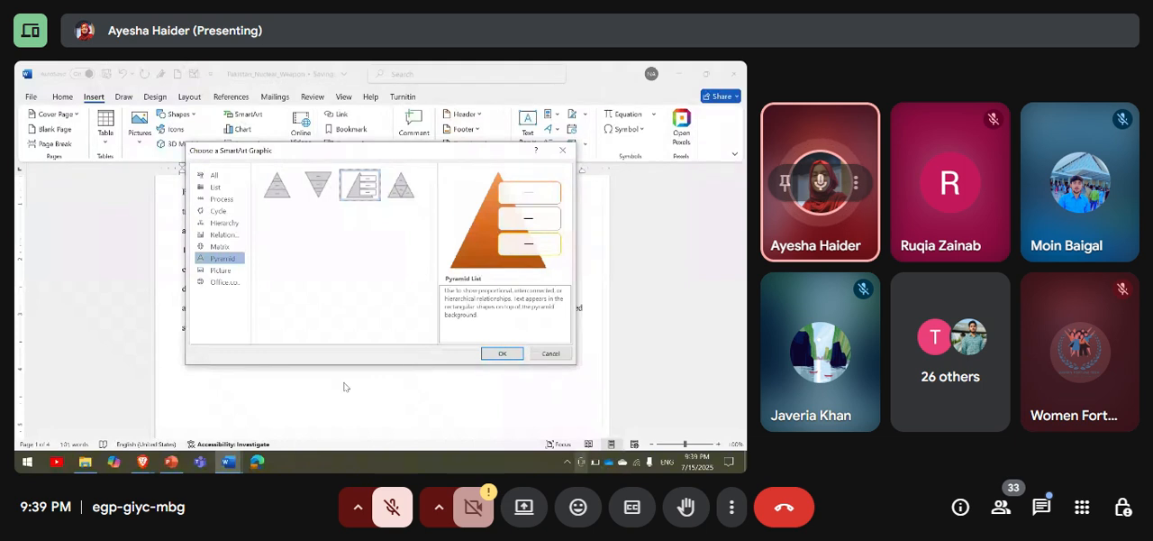
{"action": "left_click", "coordinate": [277, 185]}
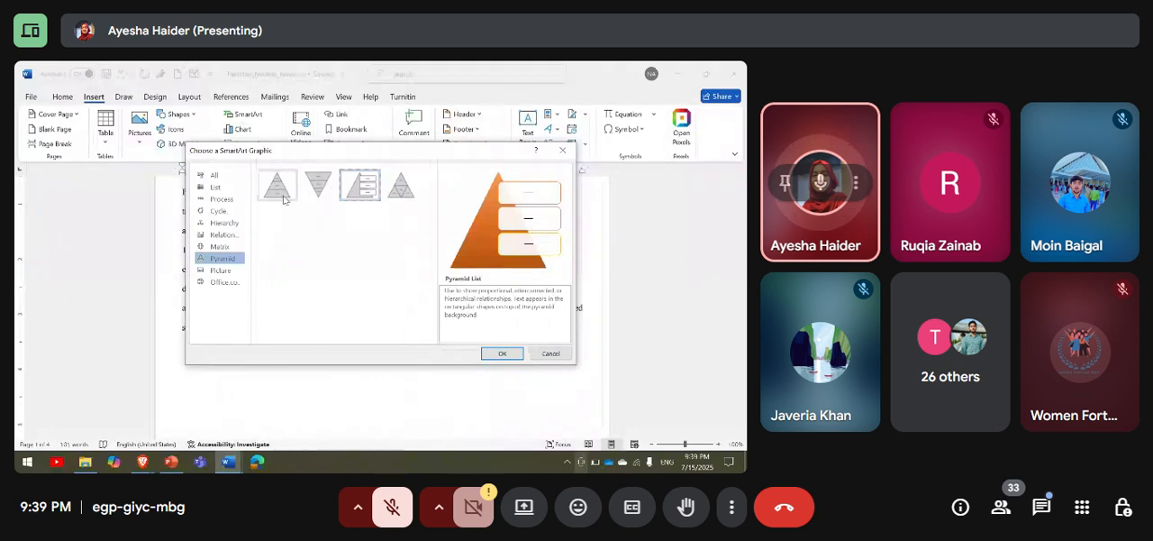
{"action": "left_click", "coordinate": [502, 353]}
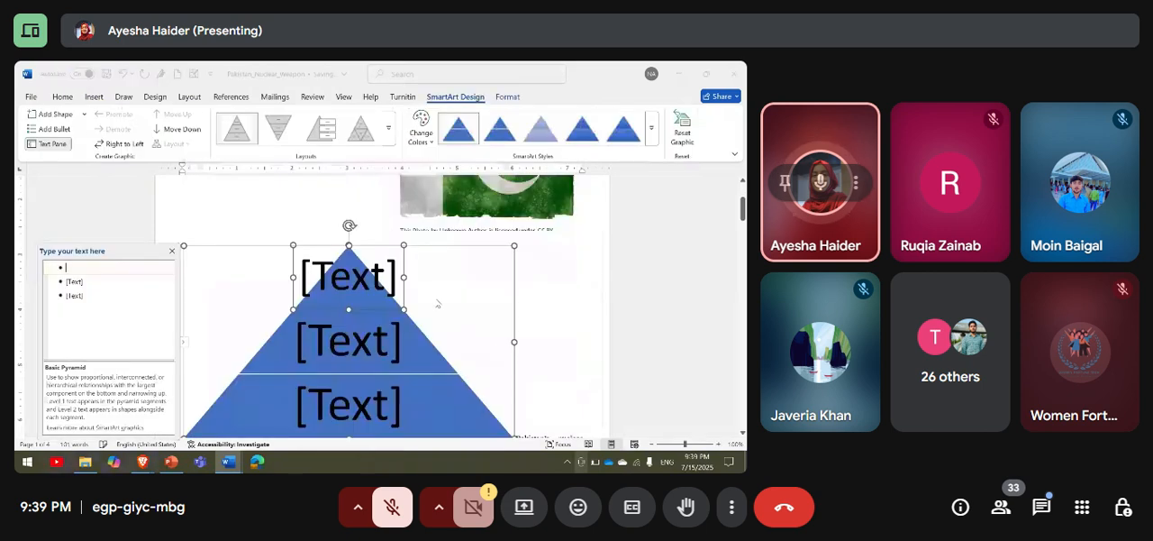
Enter "Happy" as the text of the pyramid's top level.
{"action": "scroll", "coordinate": [439, 303], "scroll_direction": "down", "scroll_amount": 1}
{"action": "left_click", "coordinate": [365, 245]}
{"action": "left_click", "coordinate": [383, 298]}
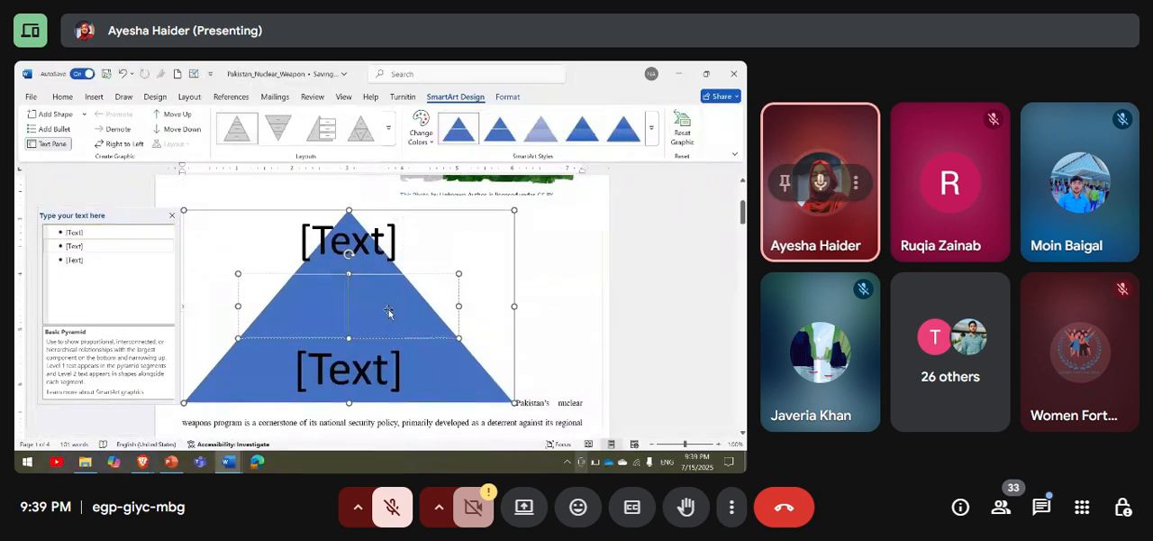
{"action": "left_click", "coordinate": [373, 247]}
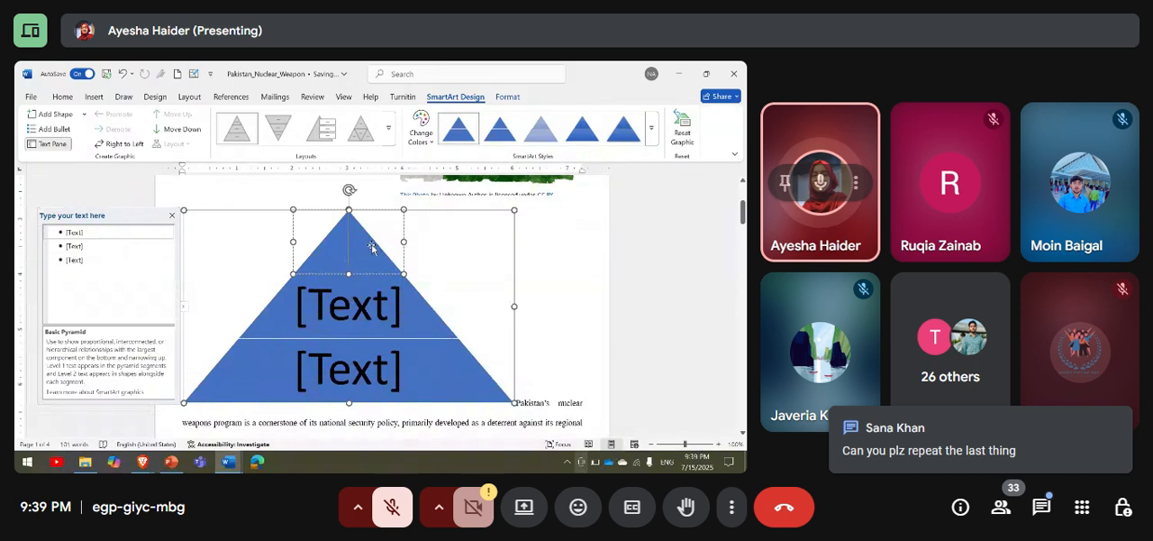
{"action": "type", "text": "Happy"}
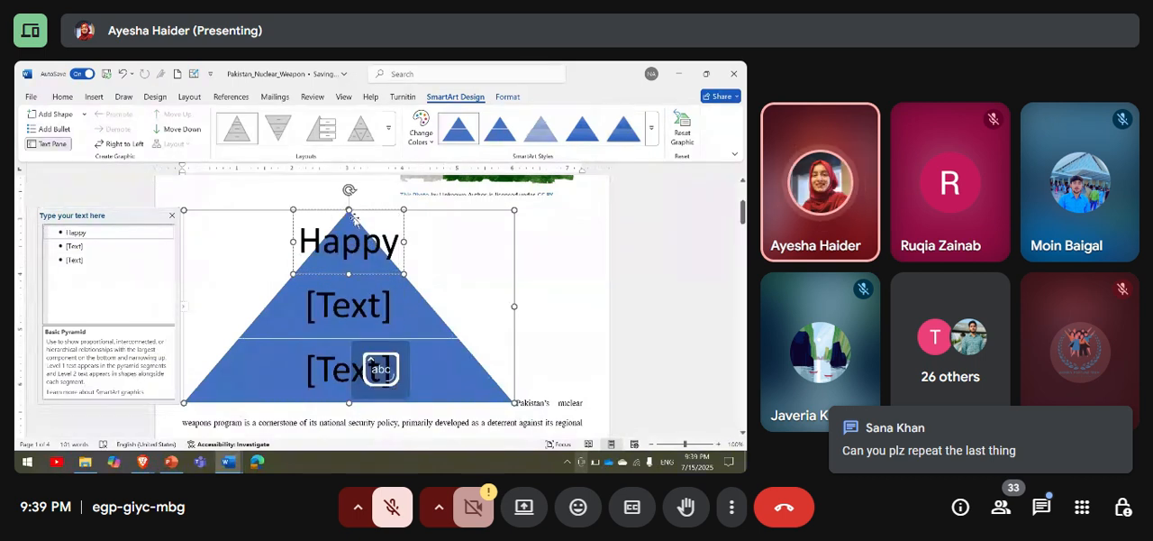
Set the word "Happy" in the pyramid to font size 14, and remove the pyramid graphic from the document.
{"action": "left_click", "coordinate": [61, 96]}
{"action": "left_click", "coordinate": [166, 119]}
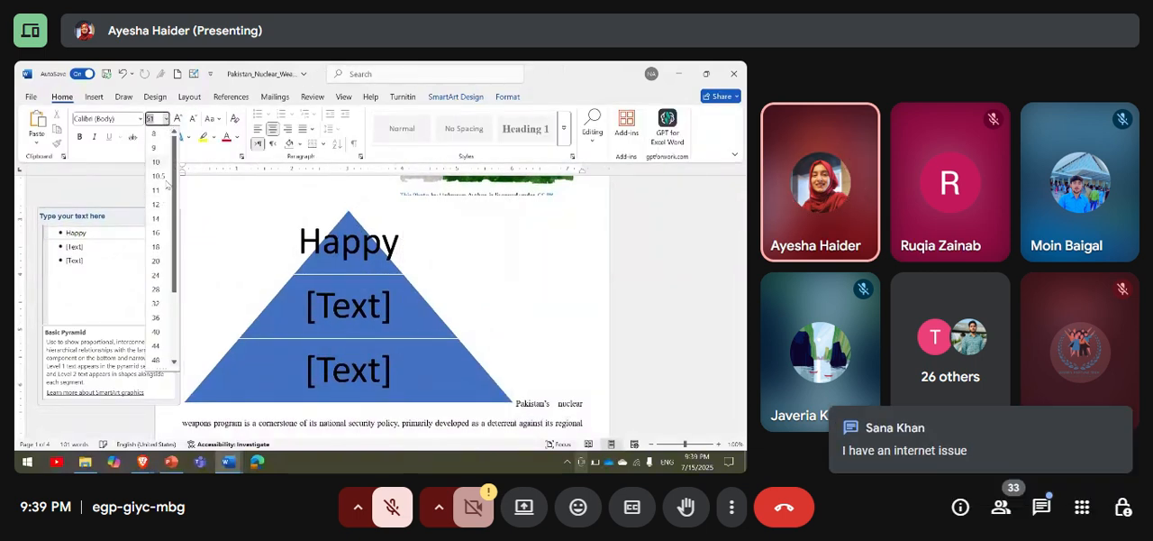
{"action": "left_click", "coordinate": [360, 249]}
{"action": "left_click_drag", "start_coordinate": [396, 245], "coordinate": [303, 249]}
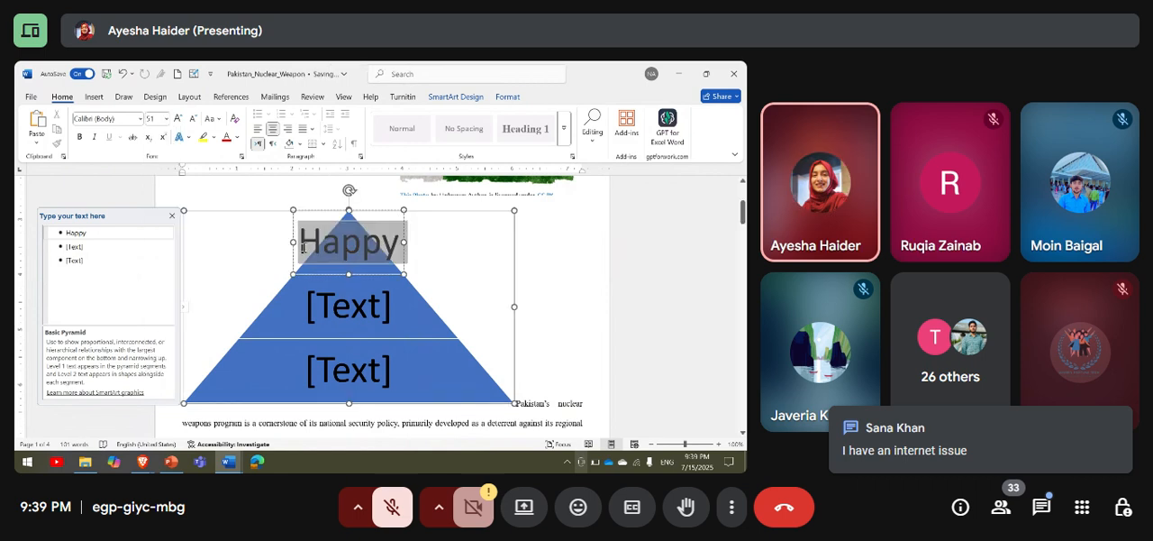
{"action": "left_click", "coordinate": [167, 119]}
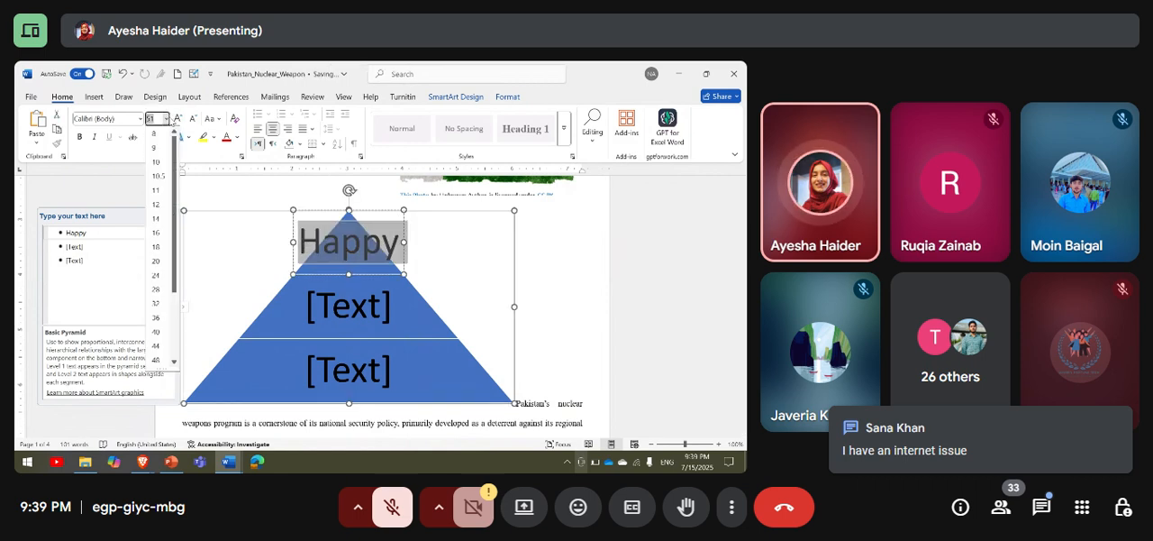
{"action": "left_click", "coordinate": [162, 219]}
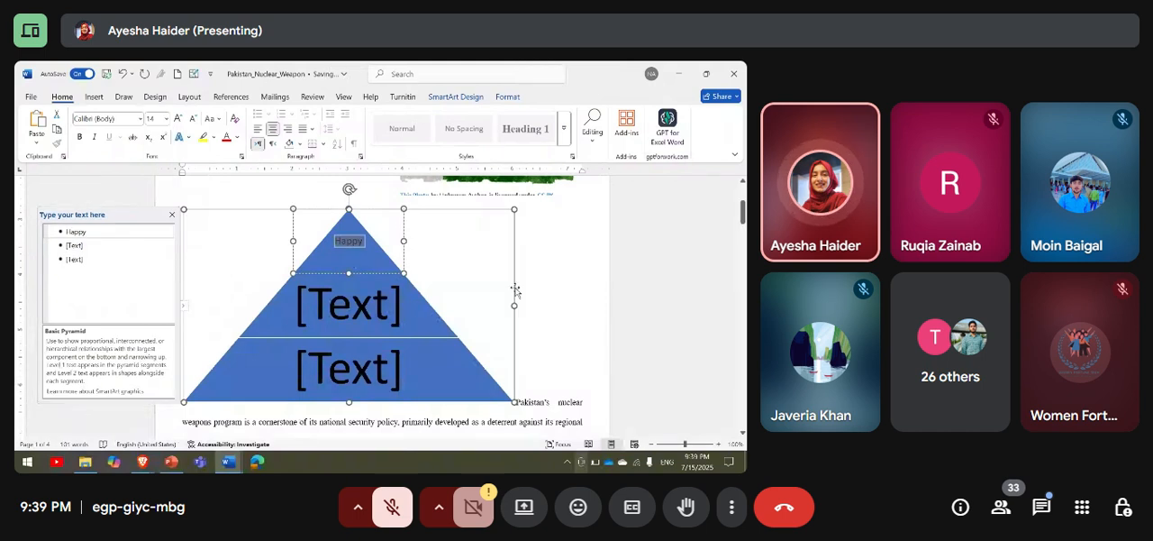
{"action": "left_click", "coordinate": [515, 291]}
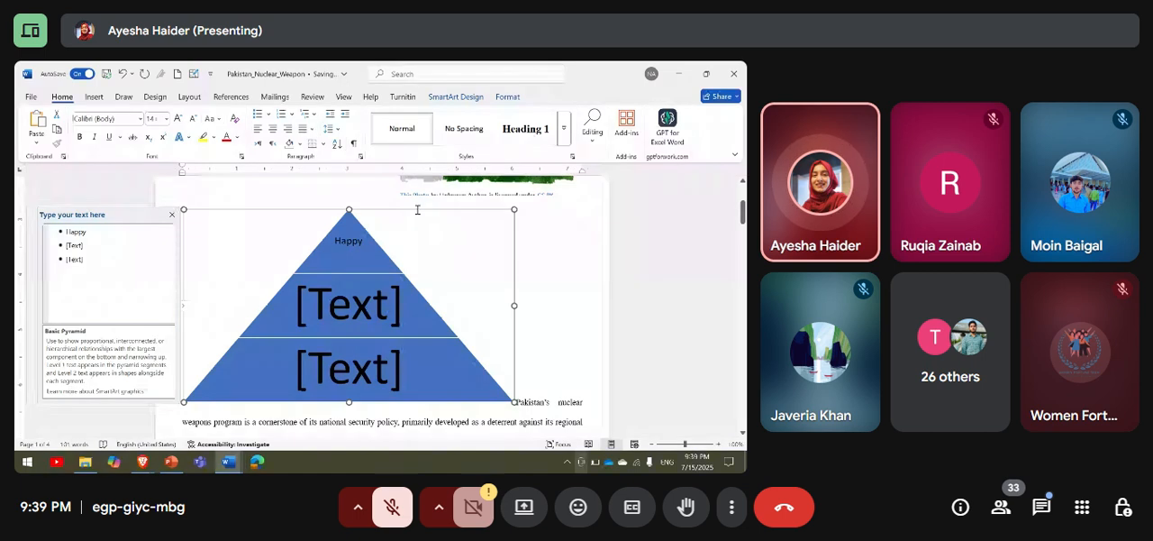
{"action": "scroll", "coordinate": [416, 212], "scroll_direction": "up", "scroll_amount": 3}
Browse the SmartArt layouts in the list, process, cycle, hierarchy, relationship, matrix, pyramid, picture and Office.com categories.
{"action": "left_click", "coordinate": [94, 97]}
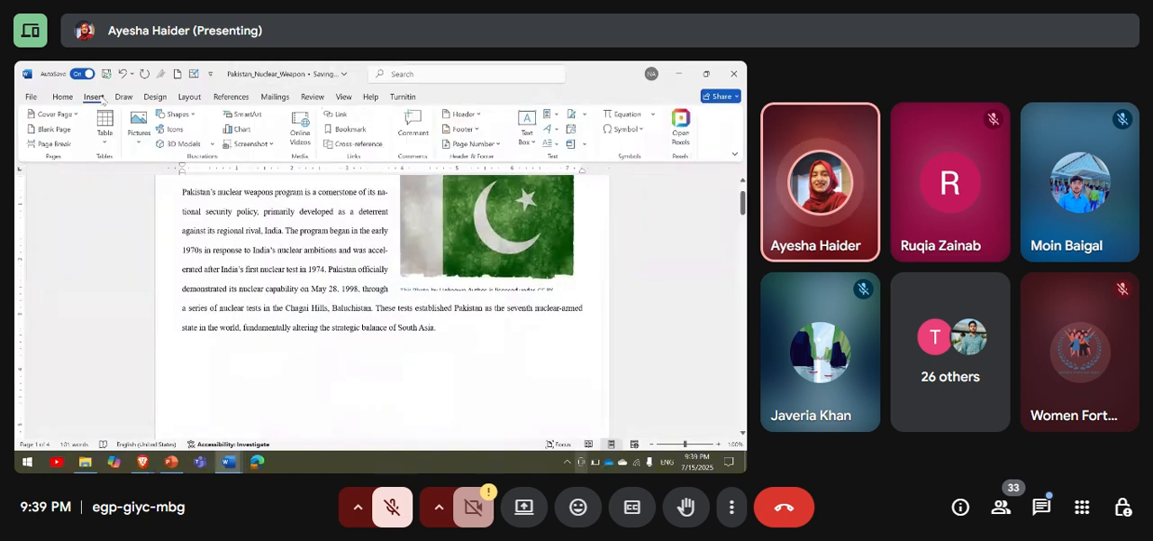
{"action": "left_click", "coordinate": [264, 114]}
{"action": "left_click", "coordinate": [215, 186]}
{"action": "scroll", "coordinate": [323, 227], "scroll_direction": "down", "scroll_amount": 3}
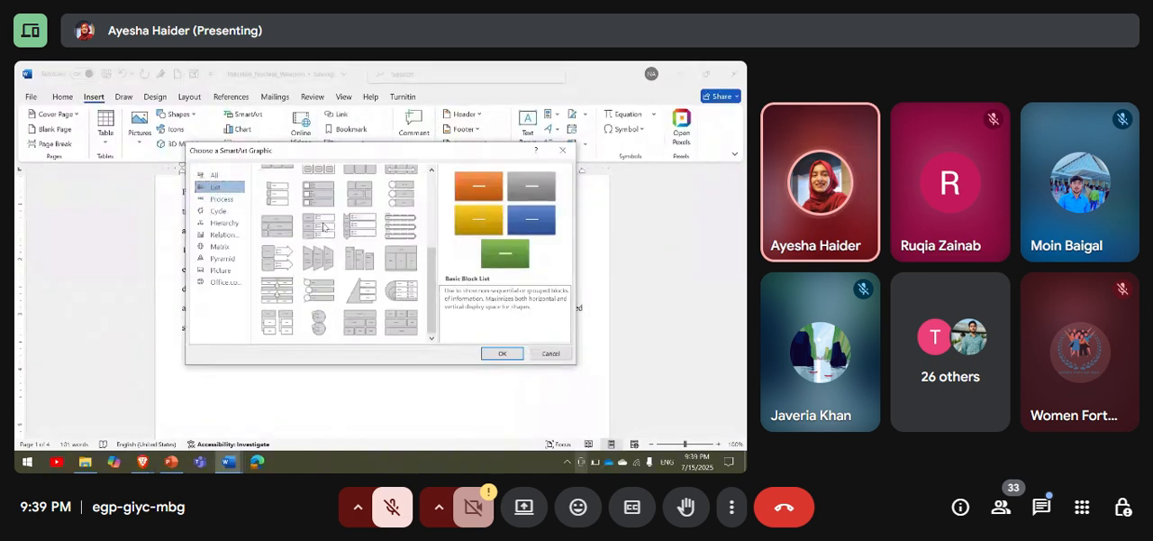
{"action": "scroll", "coordinate": [324, 226], "scroll_direction": "up", "scroll_amount": 2}
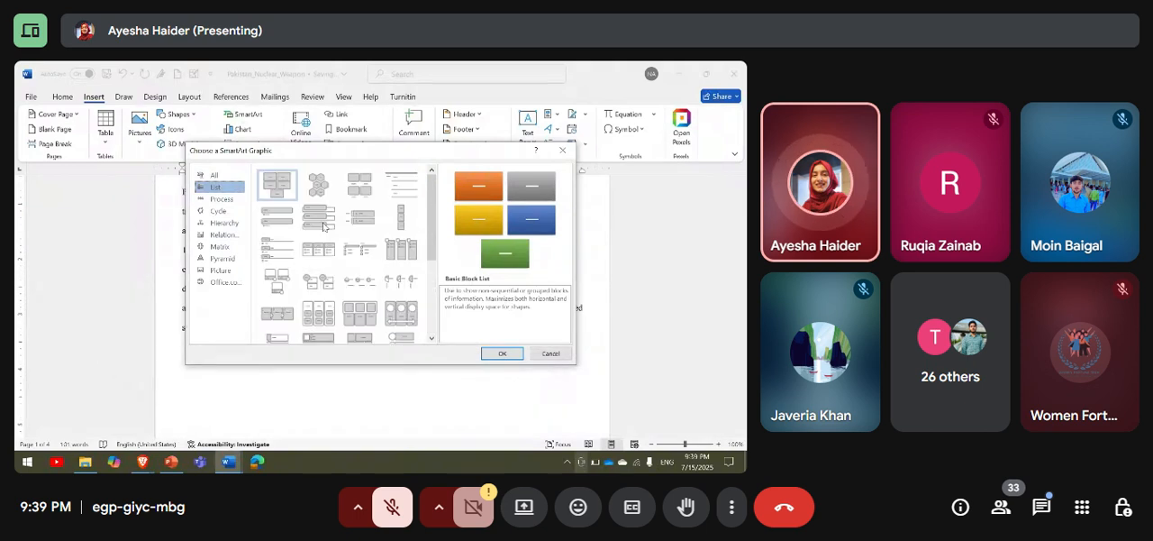
{"action": "left_click", "coordinate": [224, 199]}
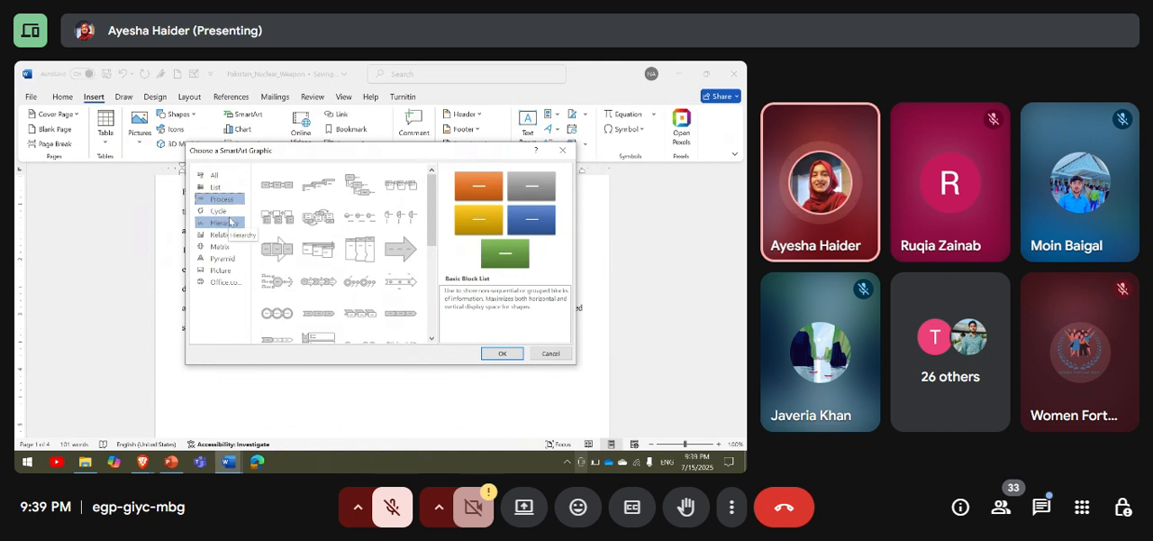
{"action": "left_click", "coordinate": [225, 211]}
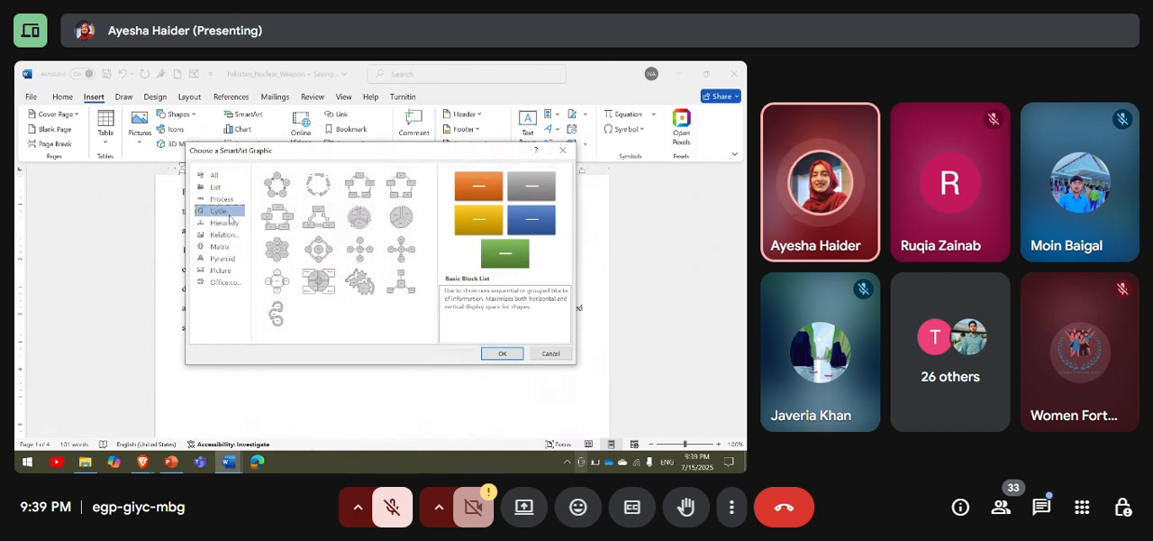
{"action": "left_click", "coordinate": [230, 223]}
{"action": "left_click", "coordinate": [231, 234]}
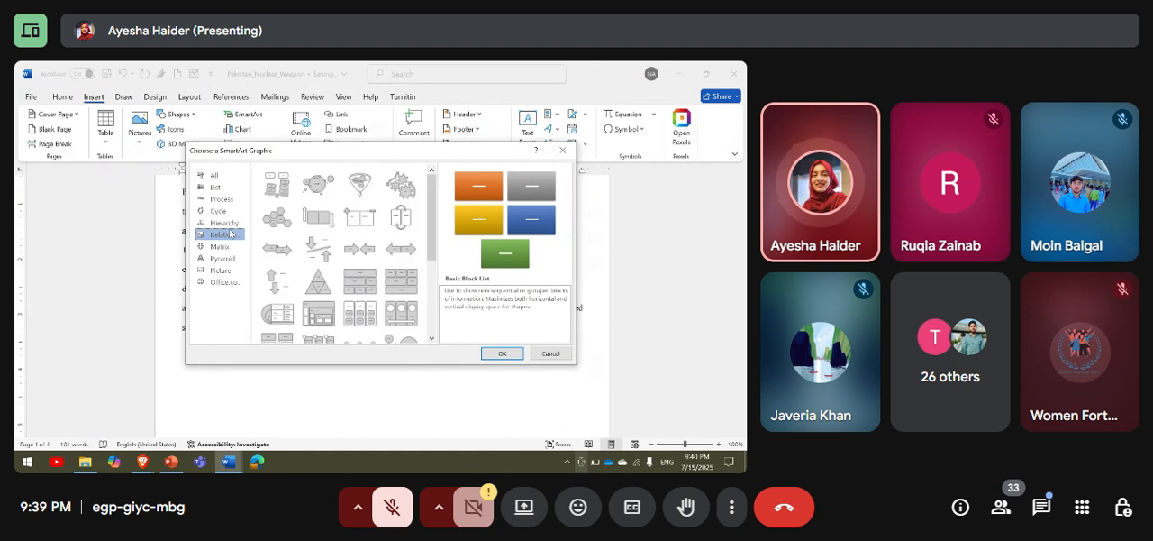
{"action": "left_click", "coordinate": [229, 246]}
{"action": "left_click", "coordinate": [228, 259]}
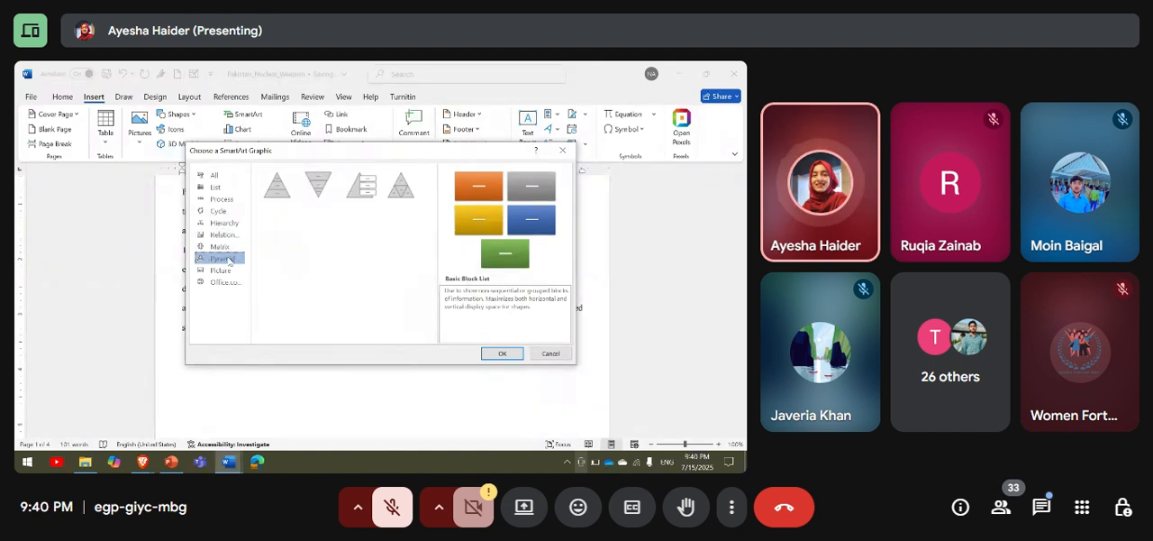
{"action": "left_click", "coordinate": [221, 270]}
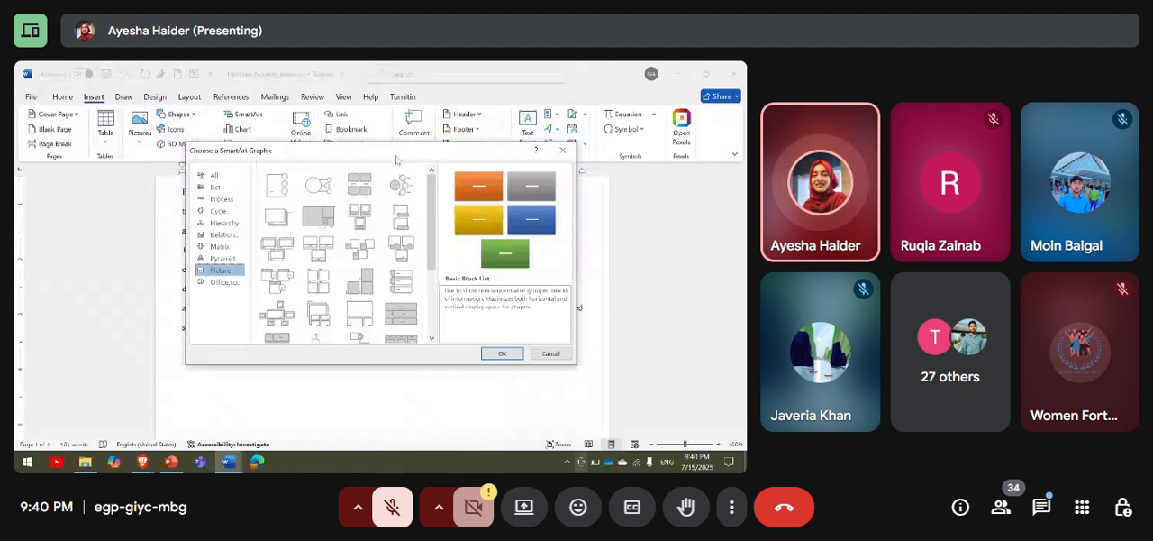
{"action": "left_click", "coordinate": [227, 283]}
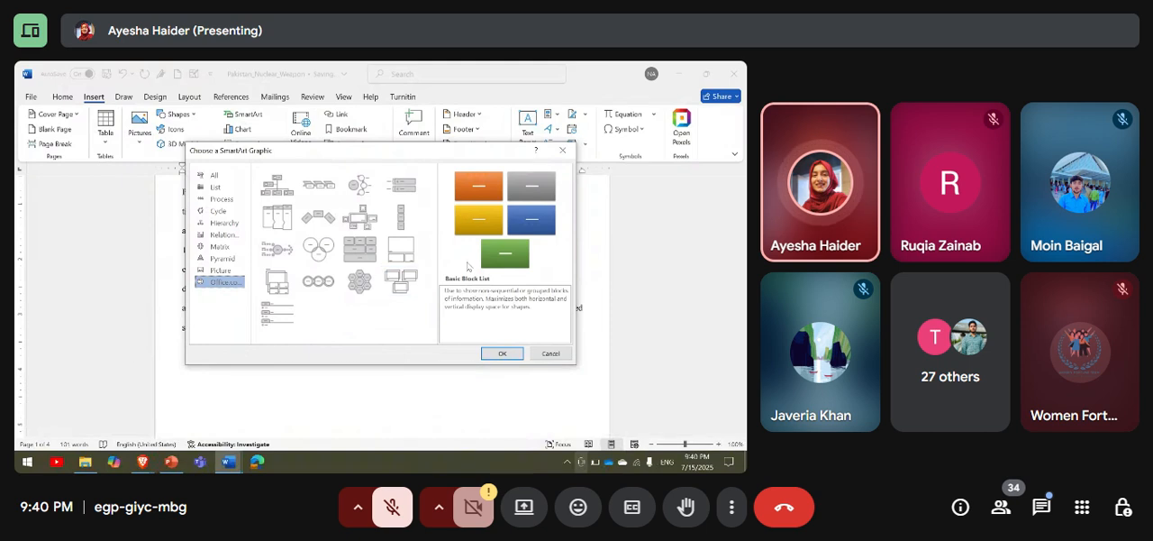
Insert the Basic Block List SmartArt graphic and undo the insertion.
{"action": "left_click", "coordinate": [502, 353]}
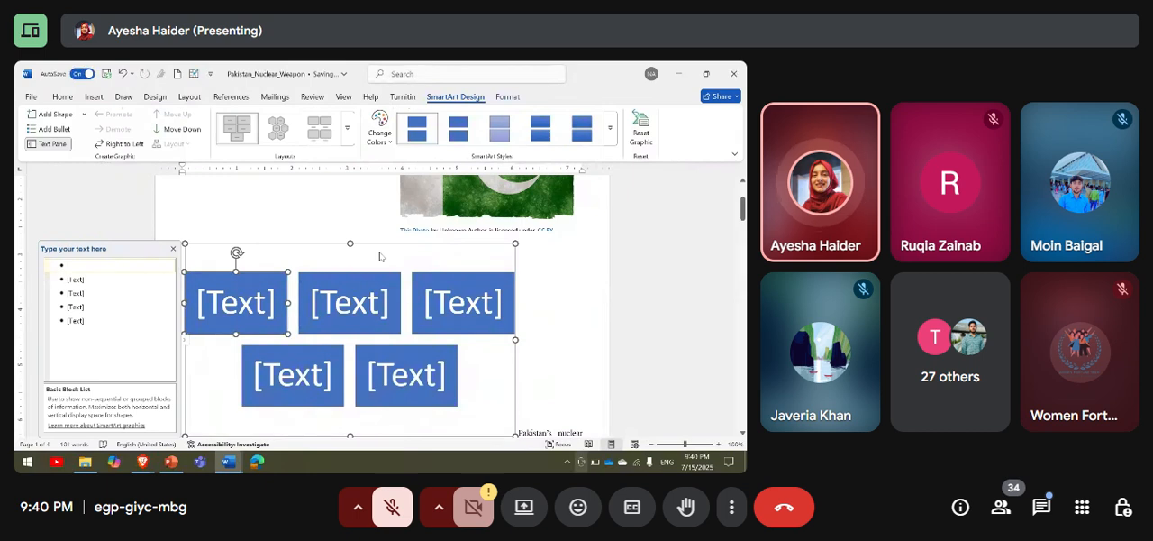
{"action": "key", "text": "ctrl+z"}
{"action": "left_click", "coordinate": [155, 96]}
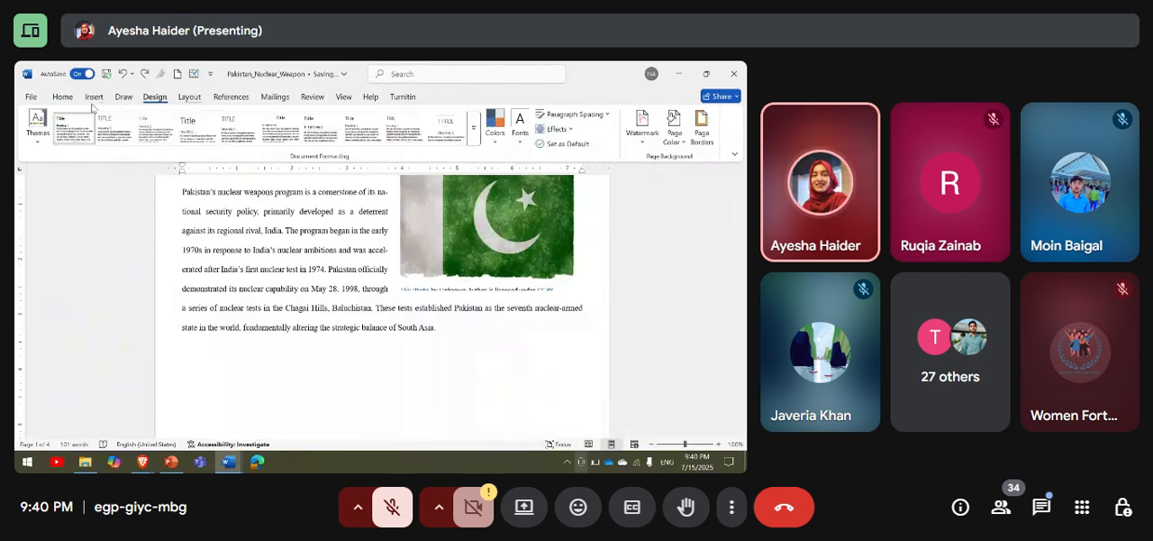
Preview the column, line and bar chart types, and insert a basic pie chart at the start of the introduction paragraph.
{"action": "left_click", "coordinate": [94, 98]}
{"action": "left_click", "coordinate": [245, 132]}
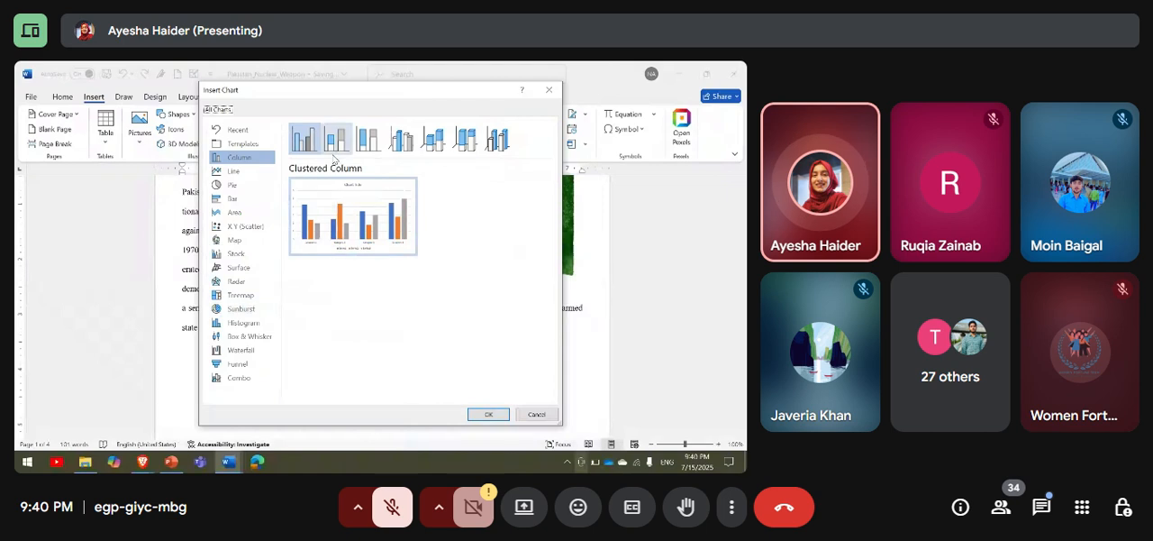
{"action": "left_click", "coordinate": [336, 143]}
{"action": "left_click", "coordinate": [368, 144]}
{"action": "left_click", "coordinate": [432, 139]}
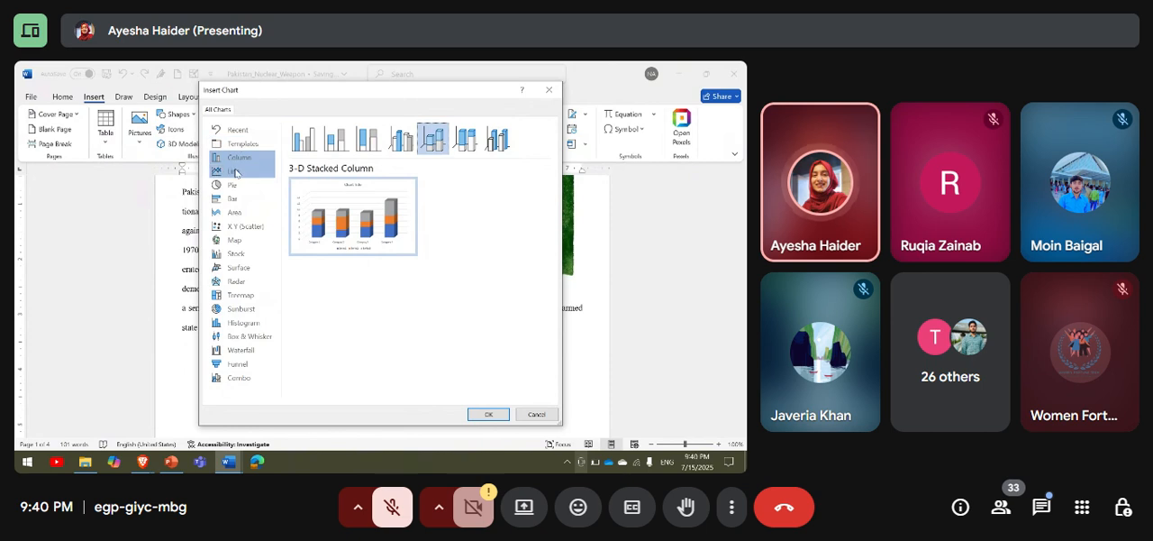
{"action": "left_click", "coordinate": [235, 171]}
{"action": "left_click", "coordinate": [238, 198]}
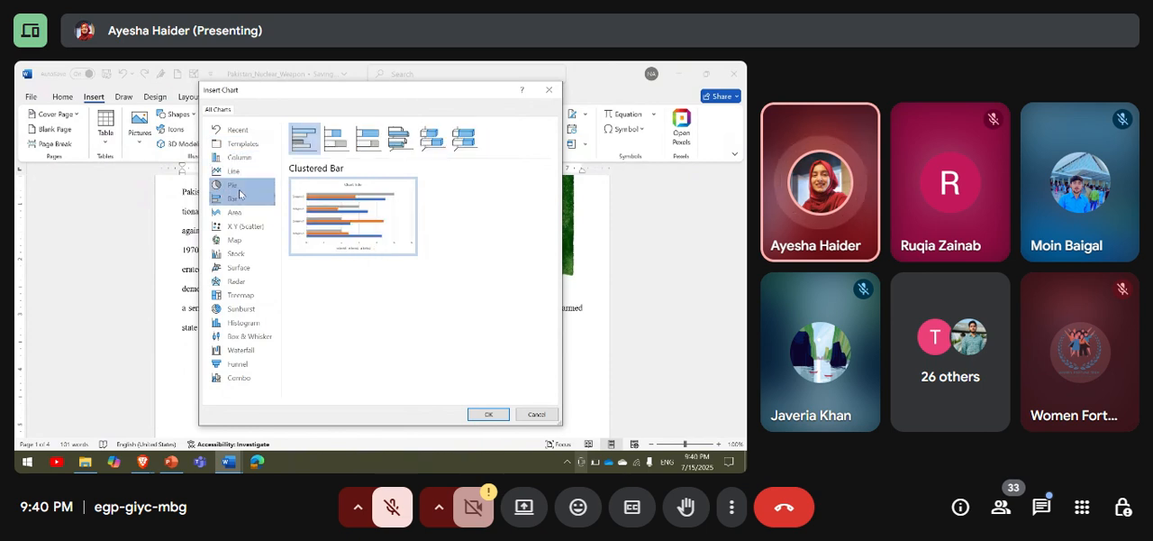
{"action": "left_click", "coordinate": [238, 188]}
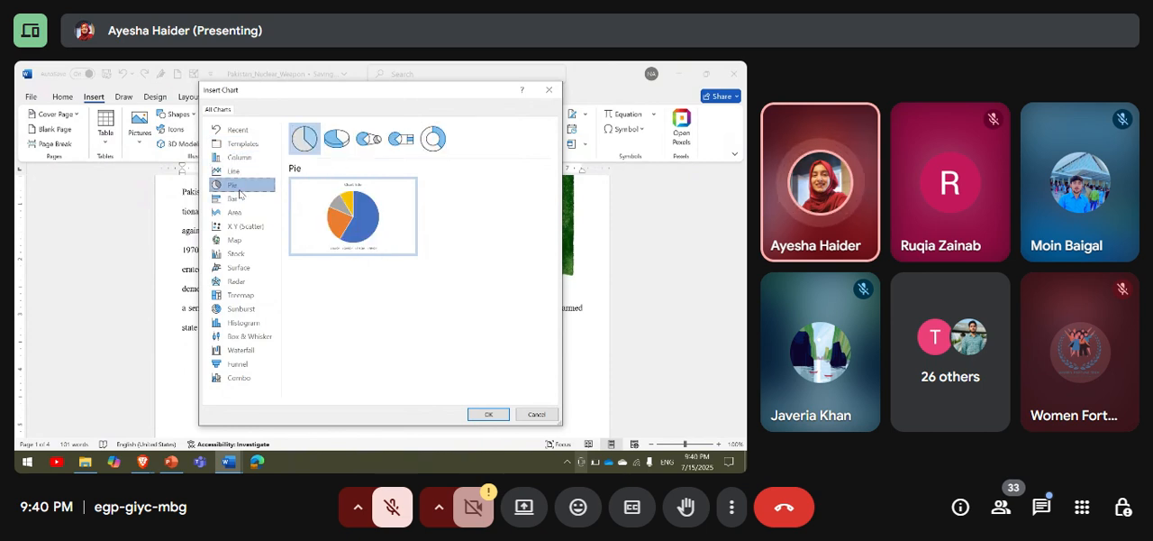
{"action": "mouse_move", "coordinate": [415, 195]}
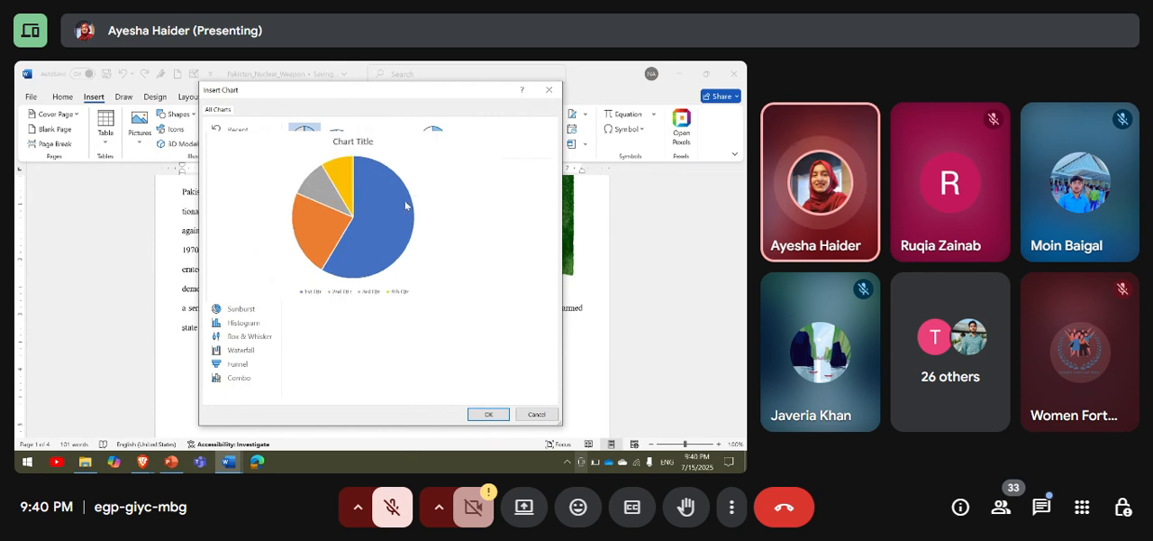
{"action": "left_click", "coordinate": [488, 413]}
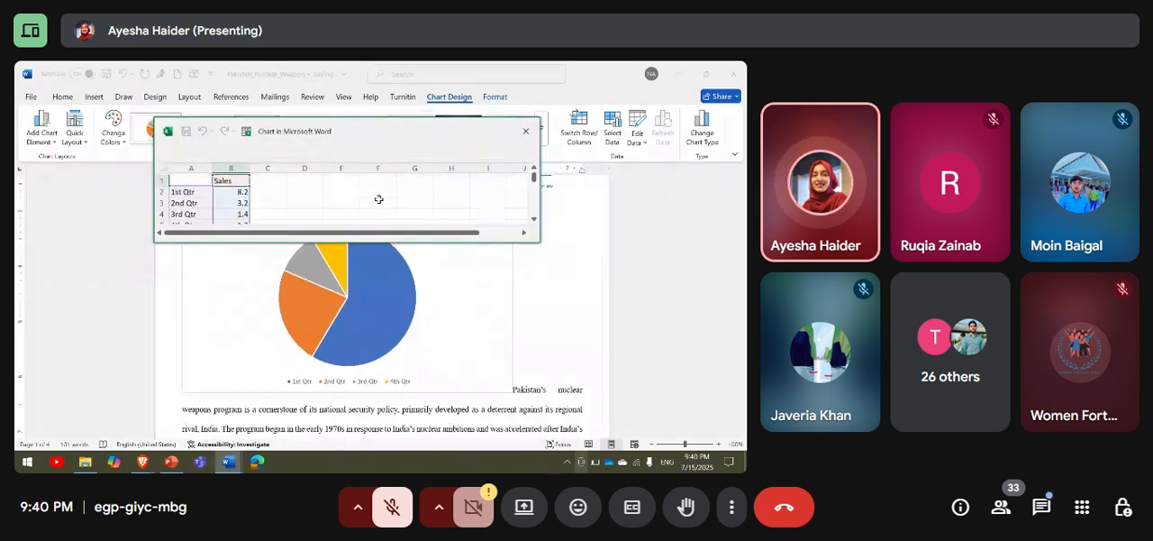
Set the 1st Qtr sales value to 13.2 in the pie chart's data sheet and close the sheet.
{"action": "left_click", "coordinate": [242, 191]}
{"action": "key", "text": "Delete"}
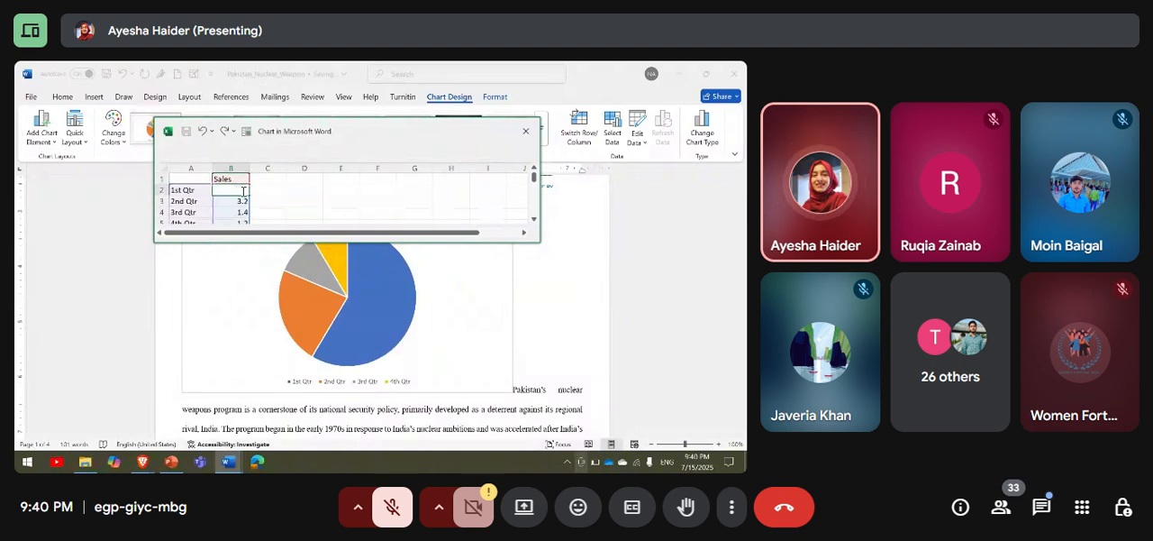
{"action": "type", "text": "8"}
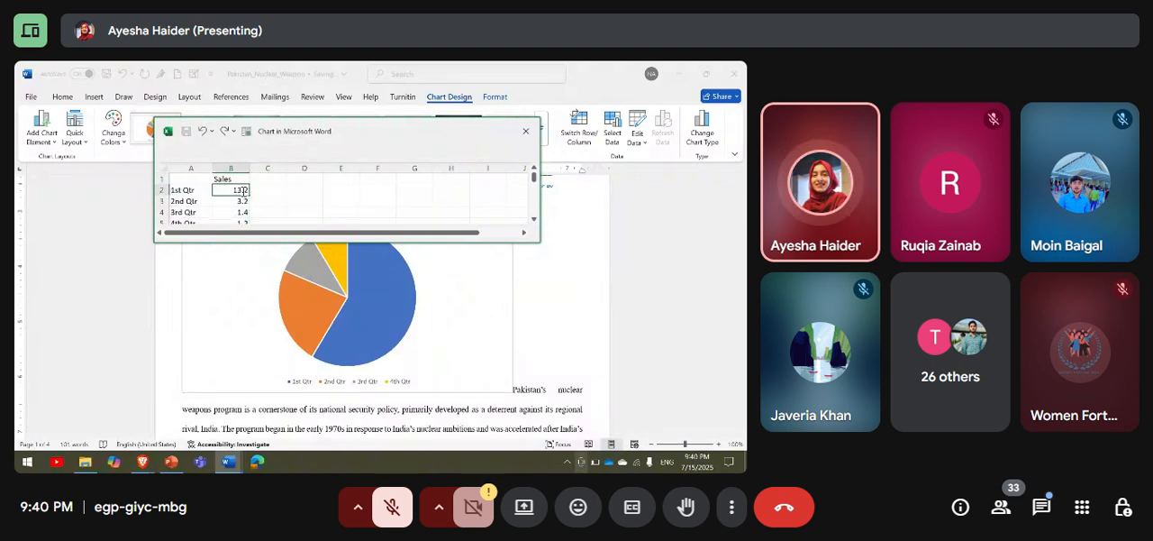
{"action": "key", "text": "Return"}
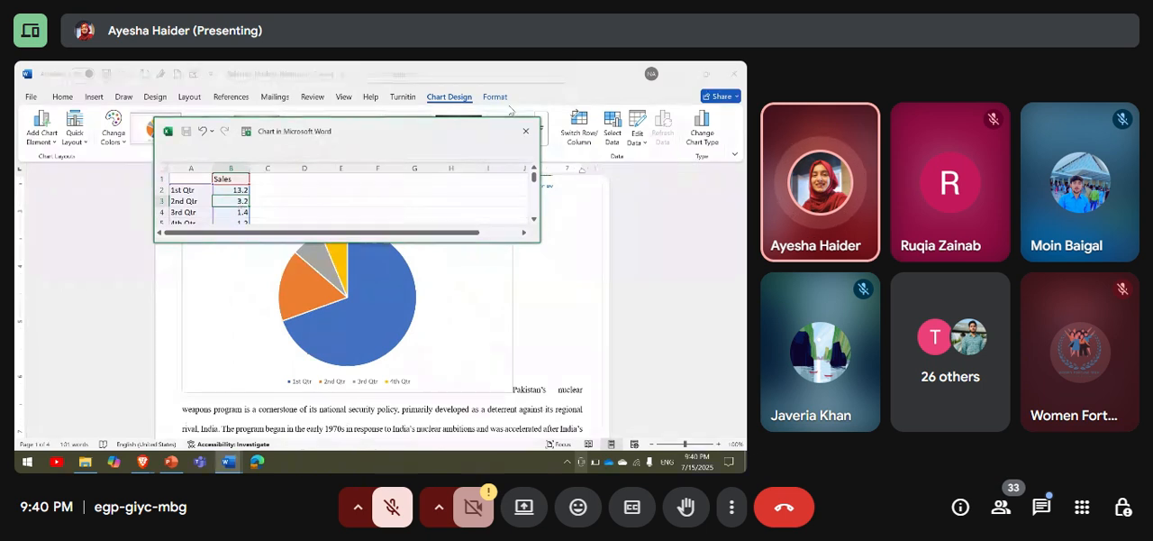
{"action": "left_click", "coordinate": [527, 131]}
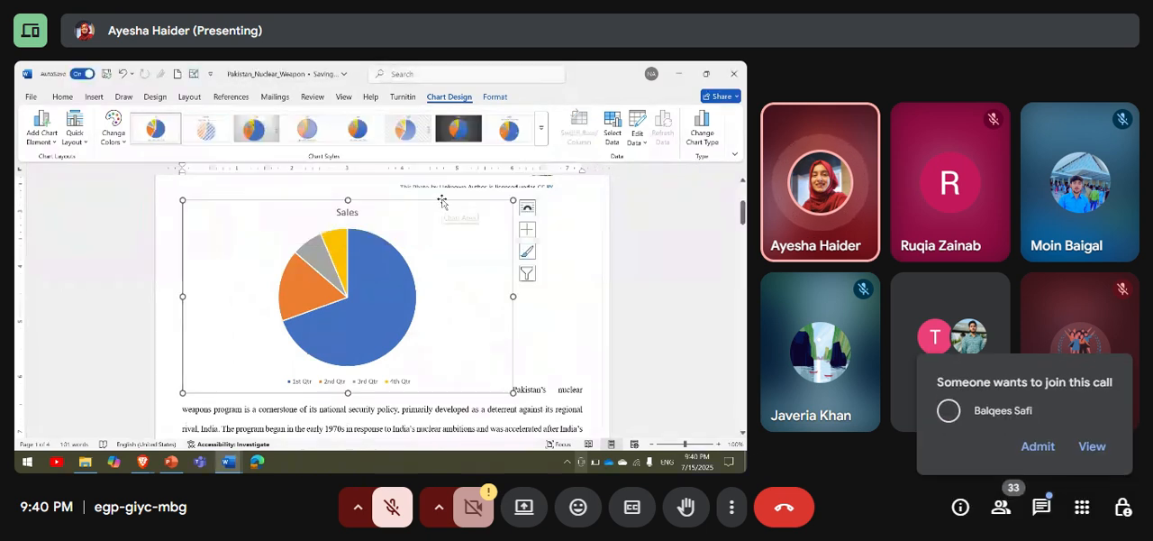
Delete the Sales pie chart and display the windows available for inserting as a screenshot.
{"action": "key", "text": "Delete"}
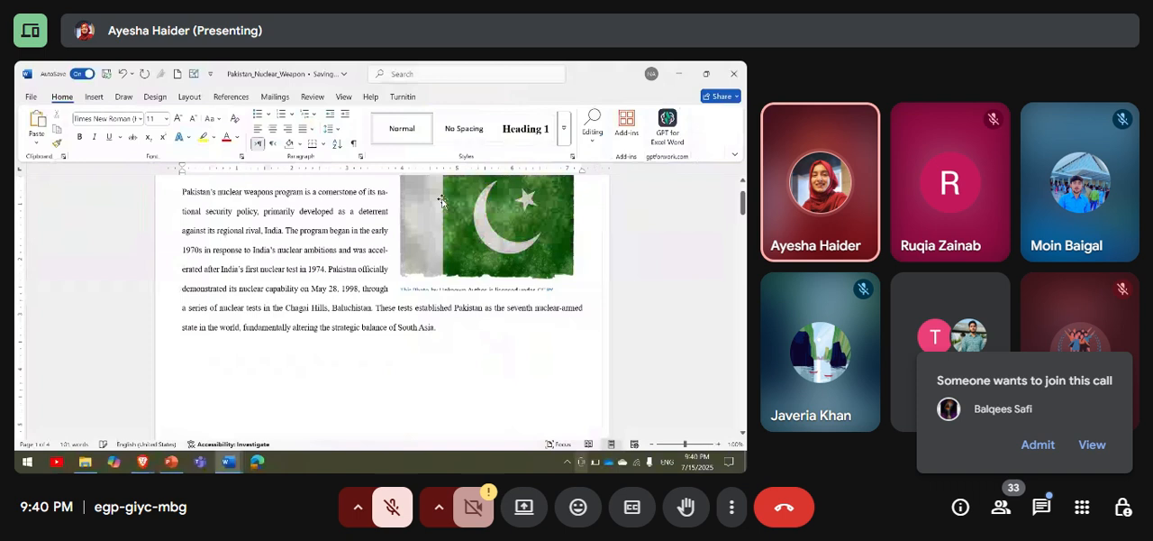
{"action": "left_click", "coordinate": [93, 96]}
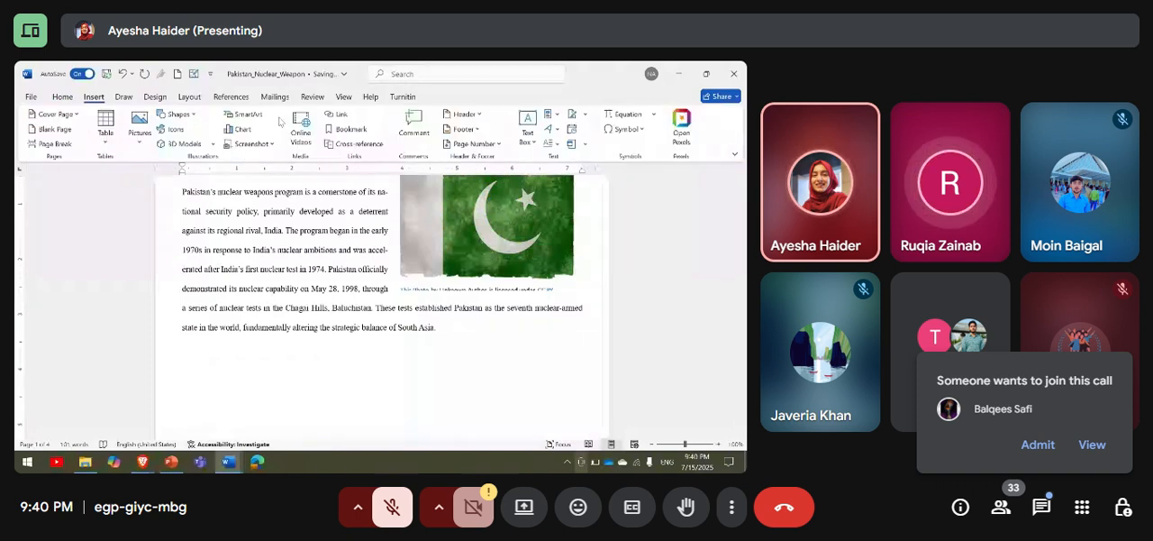
{"action": "left_click", "coordinate": [252, 144]}
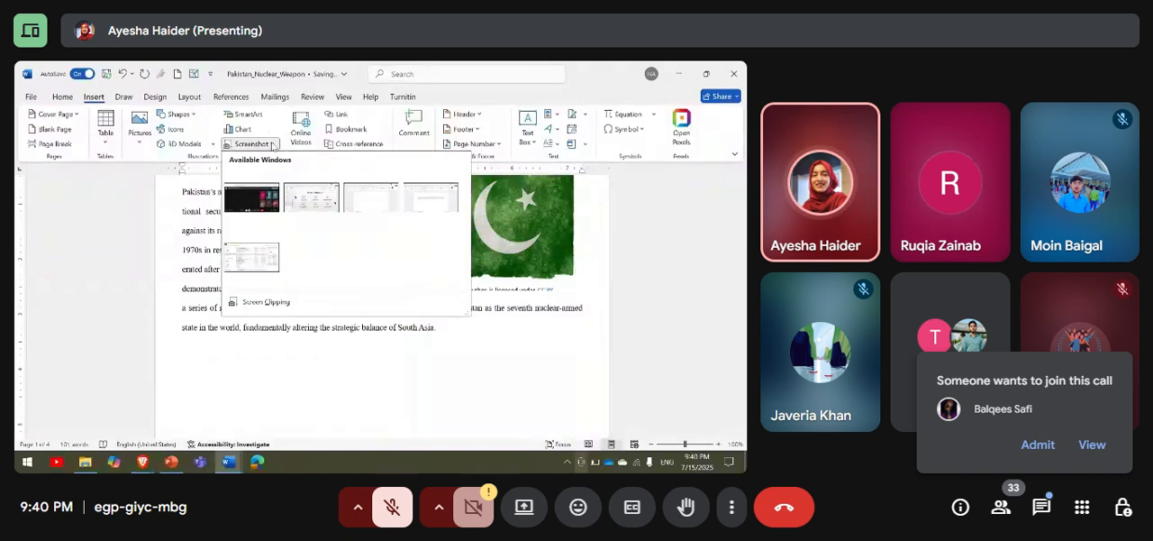
{"action": "left_click", "coordinate": [272, 145]}
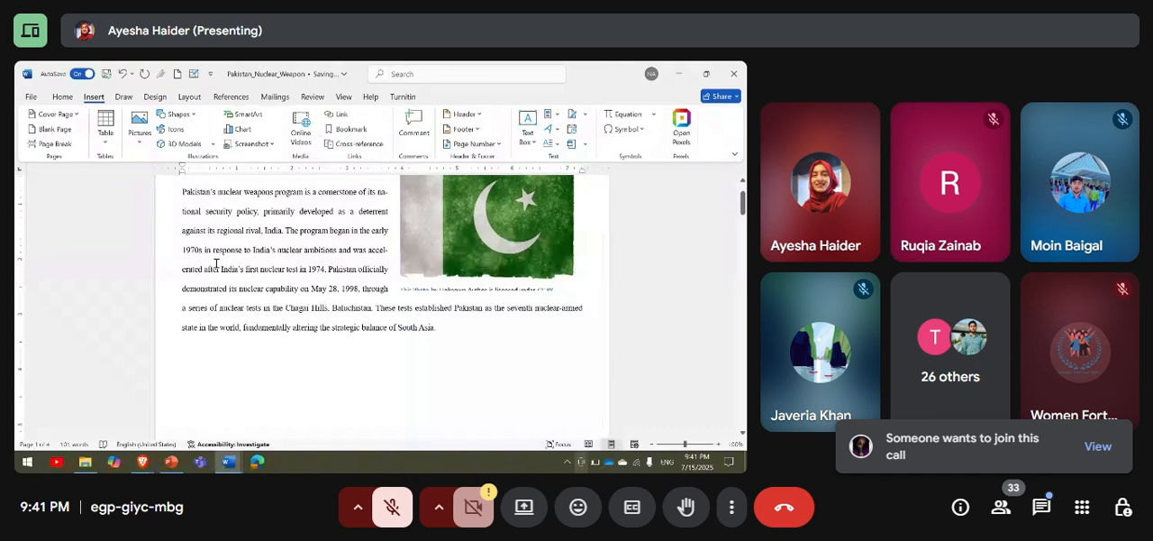
Insert a basic pie chart, look through its sample data sheet, close the sheet and delete the chart.
{"action": "left_click", "coordinate": [240, 128]}
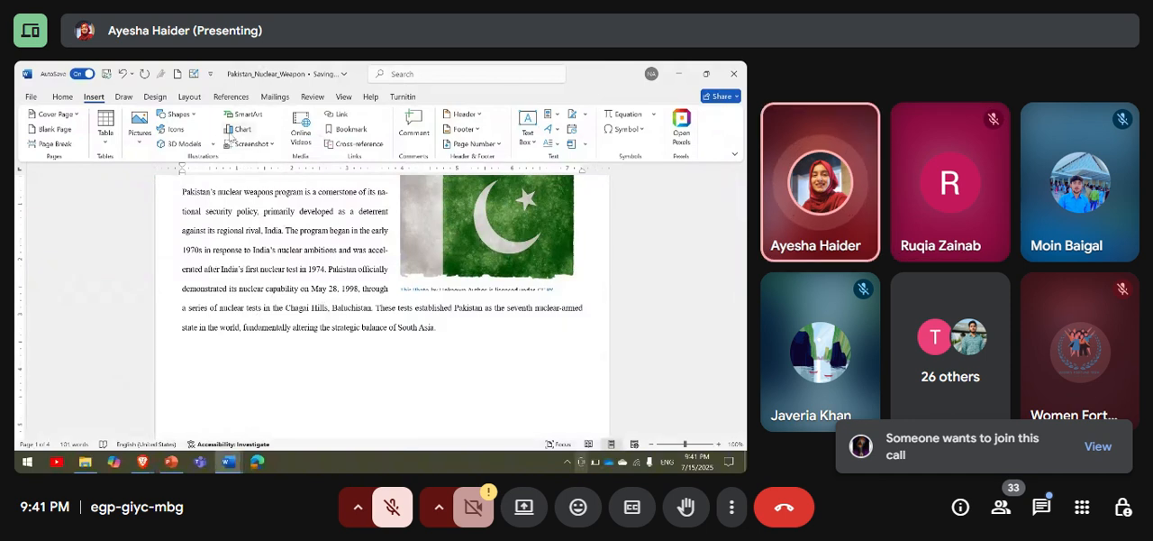
{"action": "left_click", "coordinate": [236, 184]}
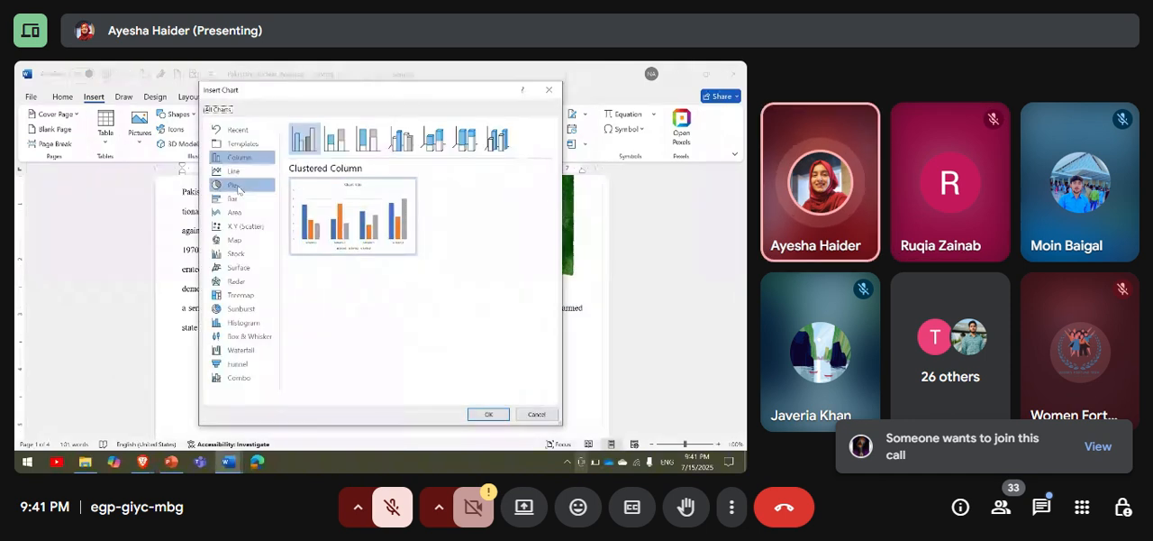
{"action": "left_click", "coordinate": [484, 414]}
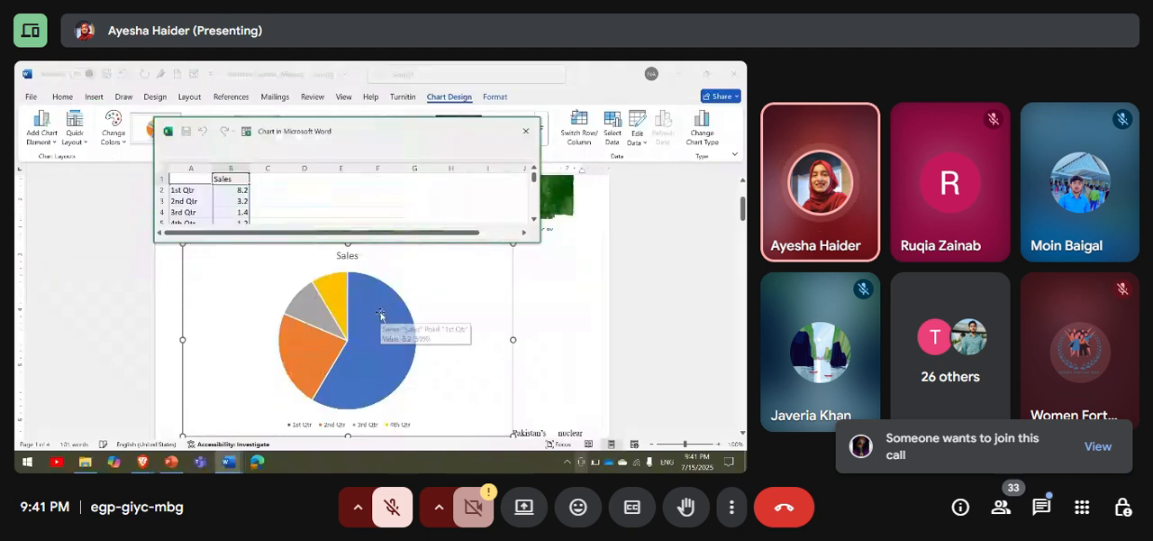
{"action": "left_click", "coordinate": [237, 188]}
{"action": "scroll", "coordinate": [236, 190], "scroll_direction": "down", "scroll_amount": 1}
{"action": "scroll", "coordinate": [237, 188], "scroll_direction": "down", "scroll_amount": 2}
{"action": "scroll", "coordinate": [237, 189], "scroll_direction": "up", "scroll_amount": 3}
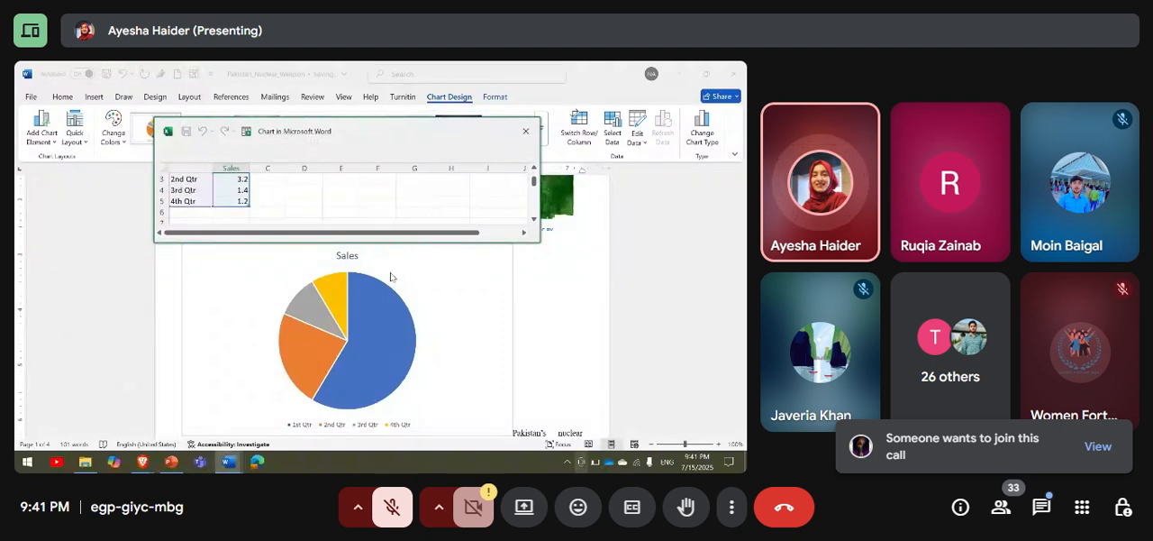
{"action": "left_click", "coordinate": [523, 130]}
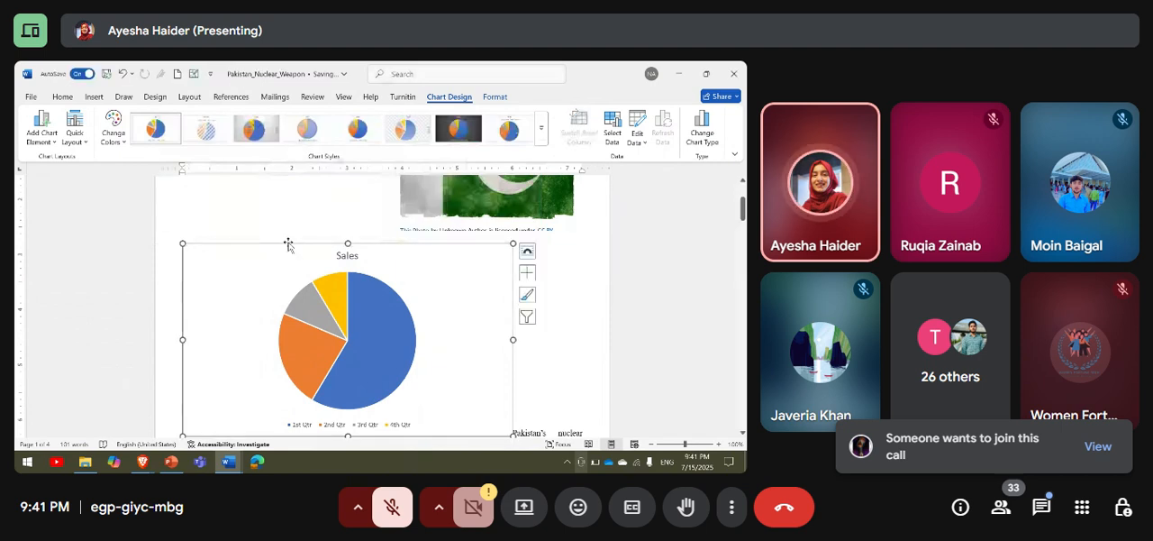
{"action": "key", "text": "Delete"}
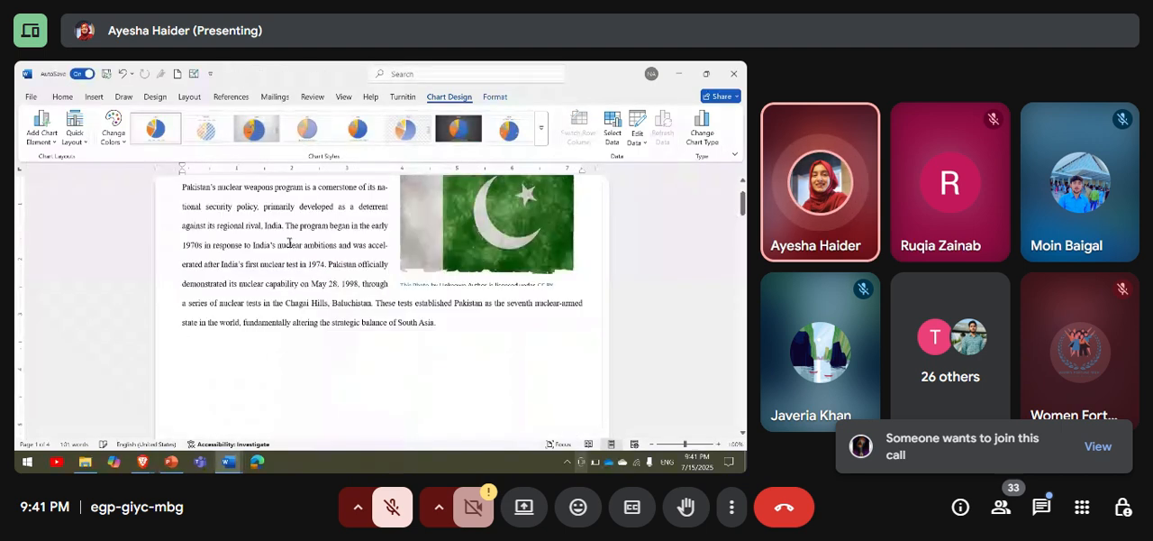
View the windows available for a screenshot and open the online video insertion dialog.
{"action": "left_click", "coordinate": [94, 96]}
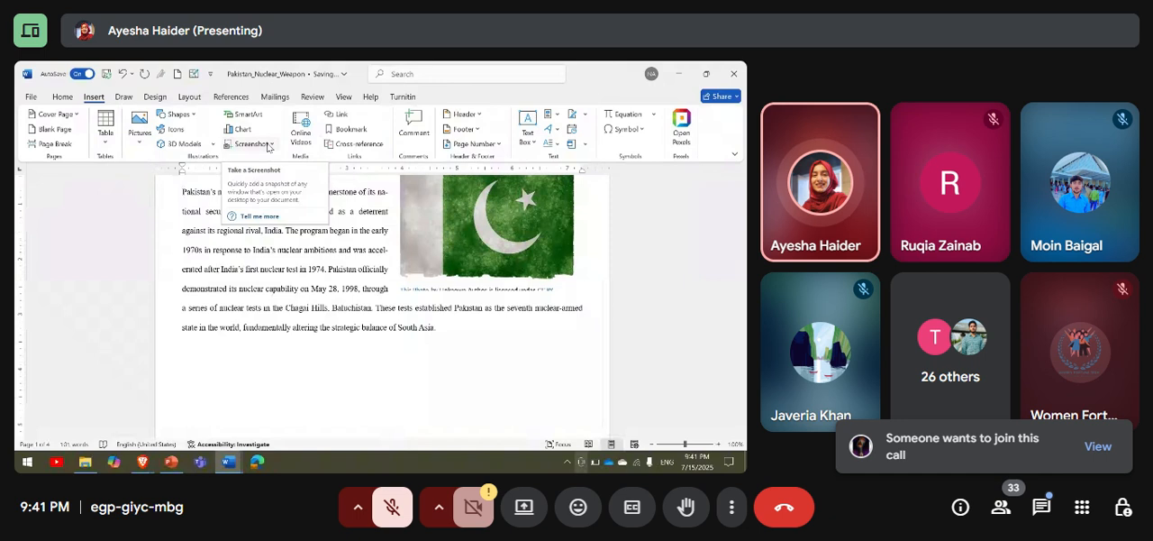
{"action": "left_click", "coordinate": [267, 145]}
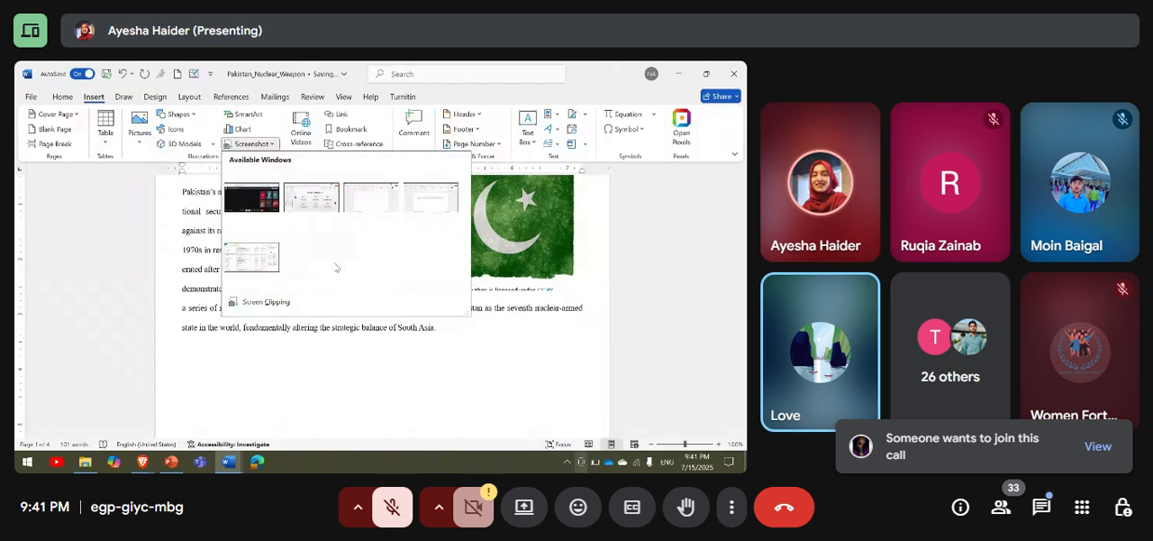
{"action": "left_click", "coordinate": [408, 354]}
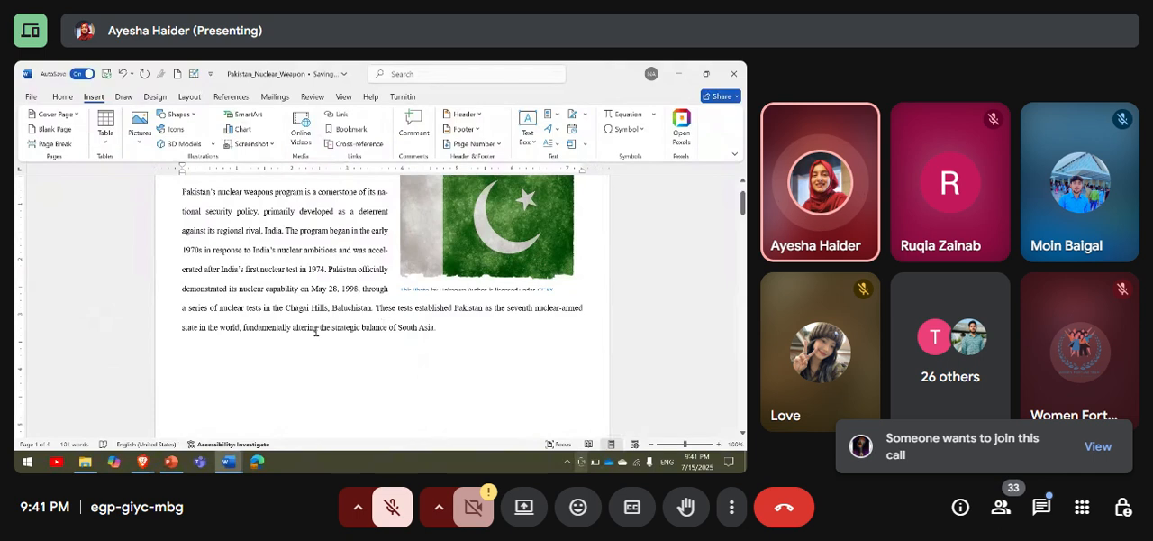
{"action": "left_click", "coordinate": [304, 149]}
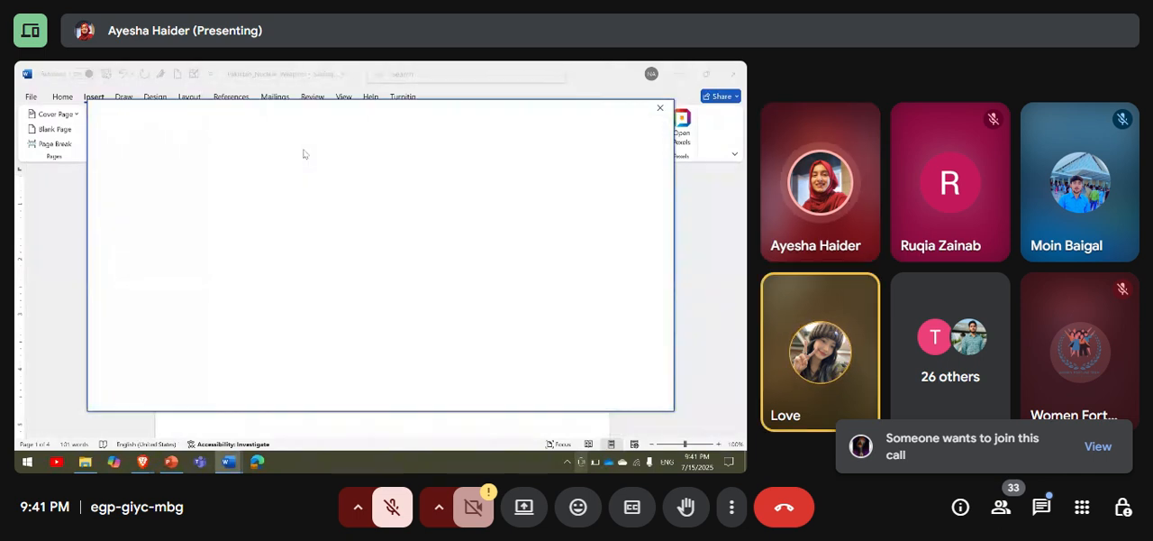
Admit everyone waiting to join the Google Meet call and close the participants list.
{"action": "mouse_move", "coordinate": [144, 462]}
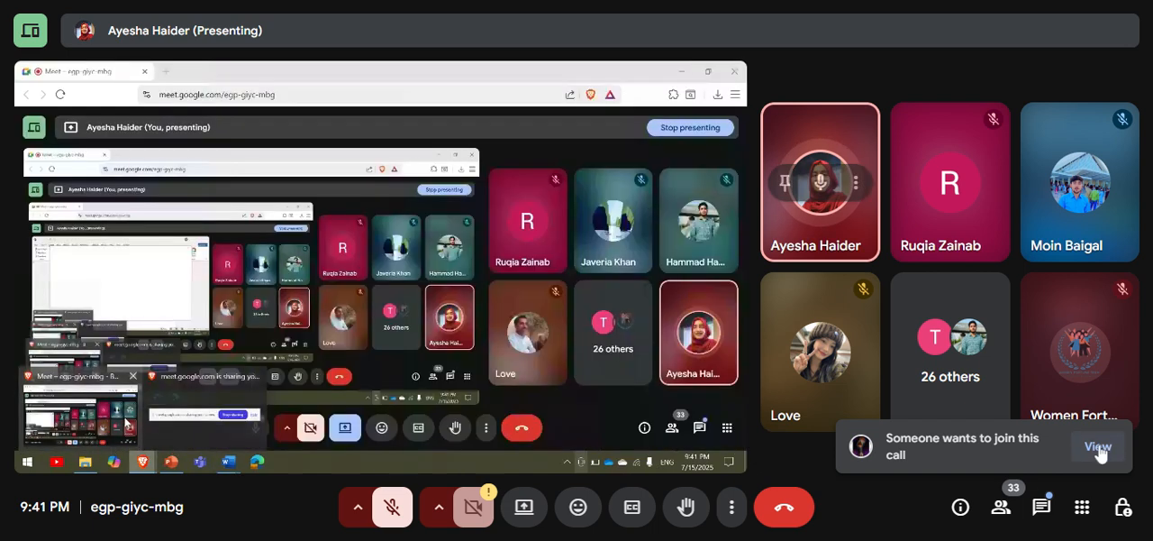
{"action": "left_click", "coordinate": [1099, 446]}
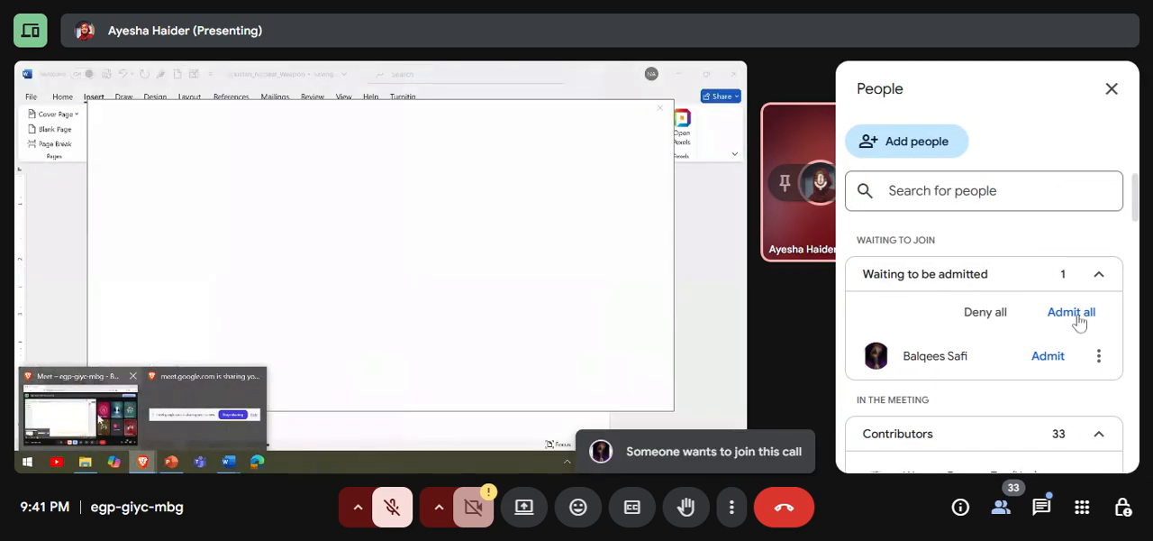
{"action": "left_click", "coordinate": [1072, 312]}
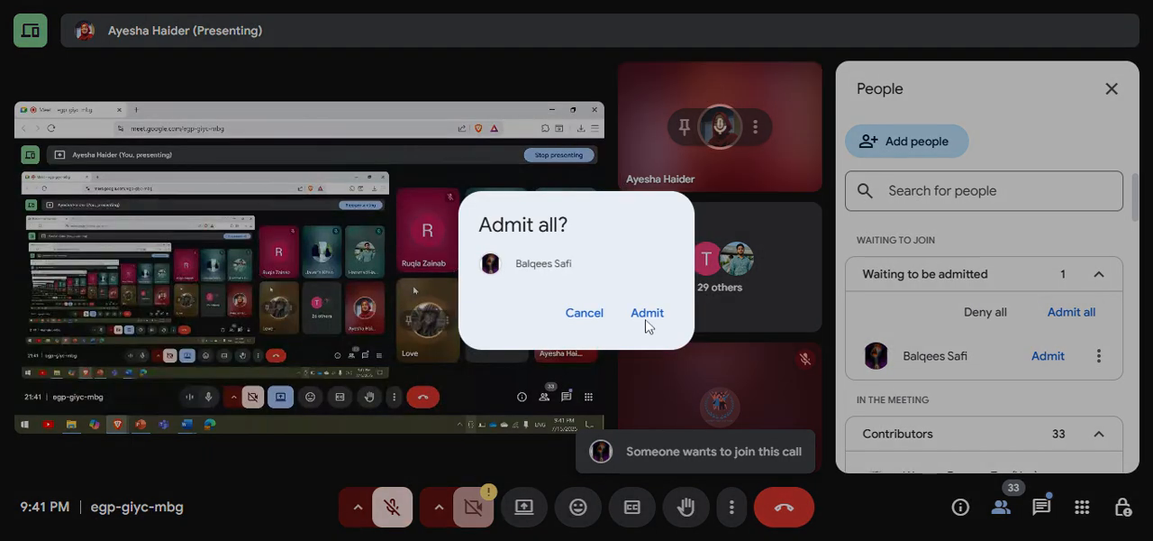
{"action": "left_click", "coordinate": [647, 316]}
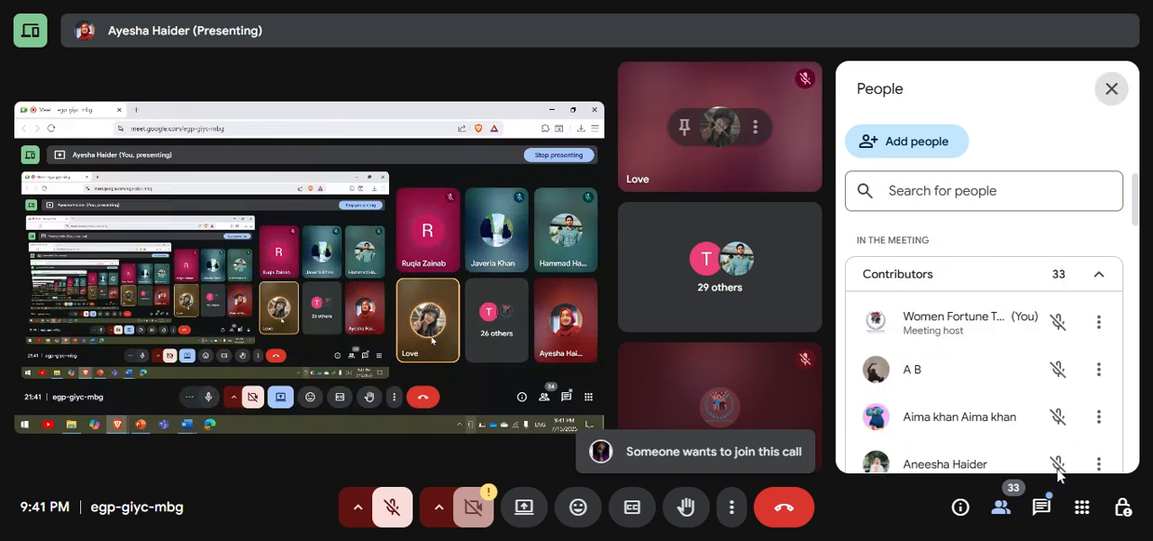
{"action": "left_click", "coordinate": [1002, 507]}
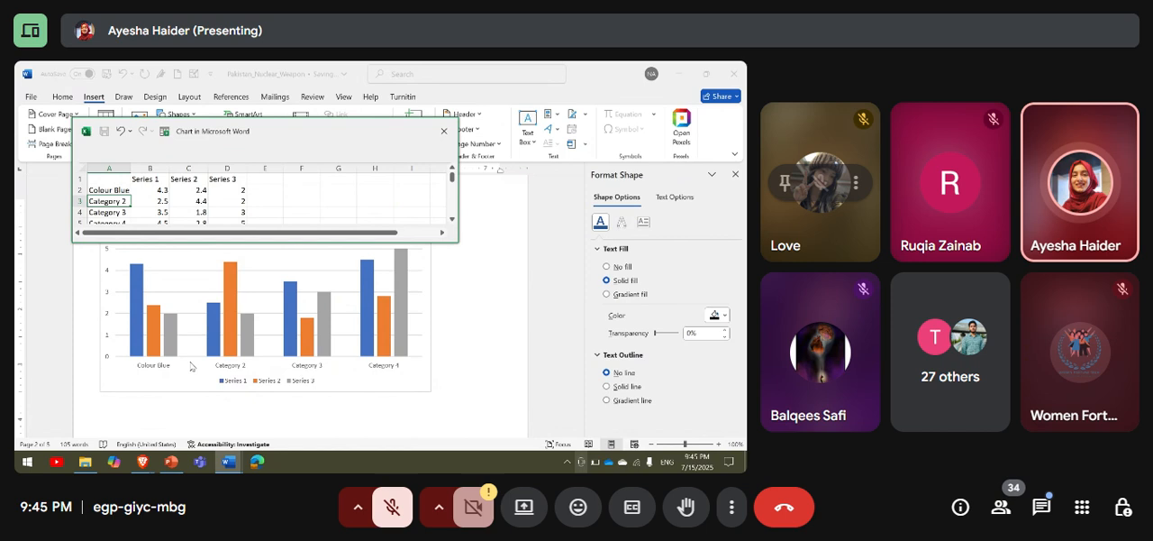
Close the column chart's data sheet and open the data of the Sales pie chart for editing.
{"action": "left_click", "coordinate": [443, 131]}
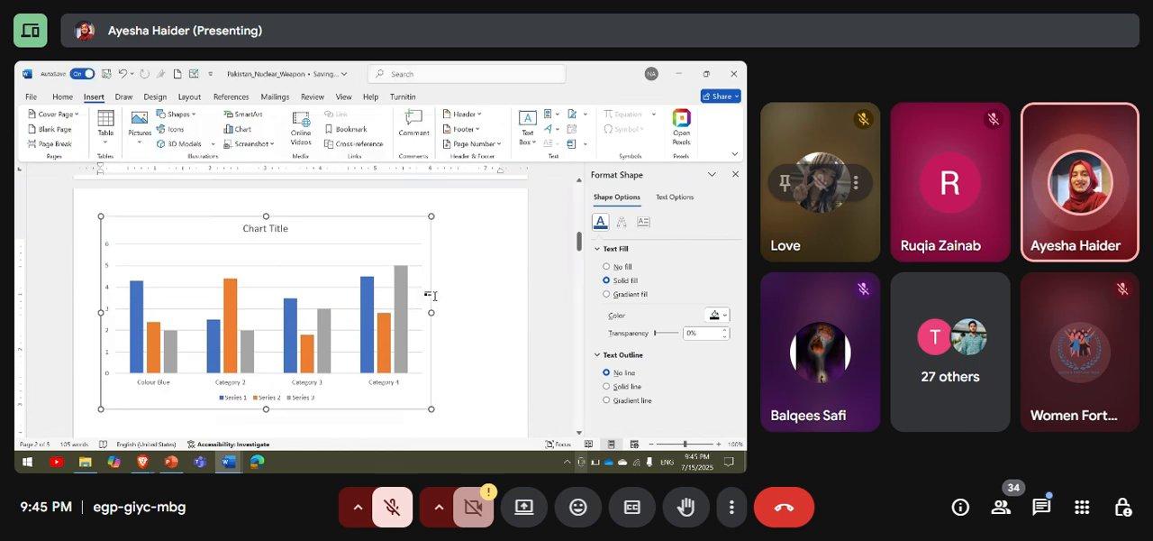
{"action": "scroll", "coordinate": [435, 295], "scroll_direction": "up", "scroll_amount": 8}
{"action": "scroll", "coordinate": [436, 295], "scroll_direction": "down", "scroll_amount": 1}
{"action": "left_click", "coordinate": [214, 286]}
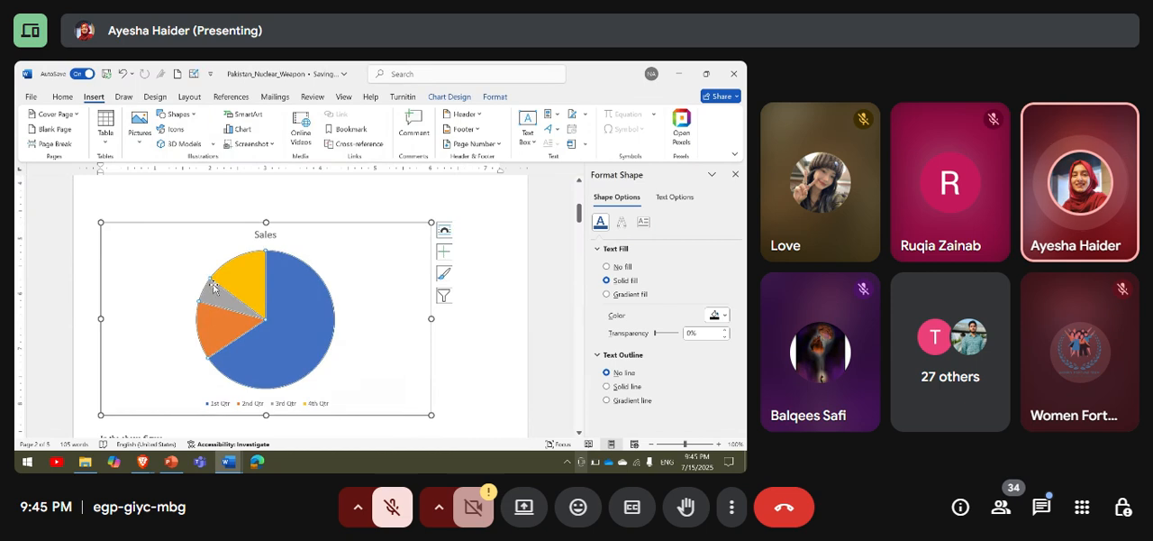
{"action": "left_click", "coordinate": [449, 95]}
{"action": "left_click", "coordinate": [637, 136]}
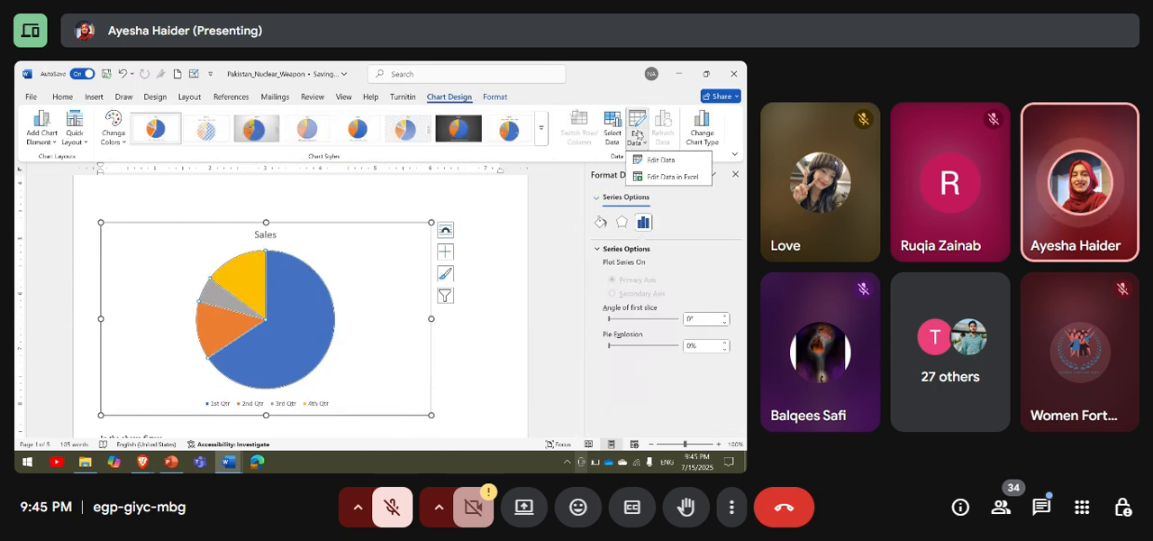
{"action": "left_click", "coordinate": [640, 159]}
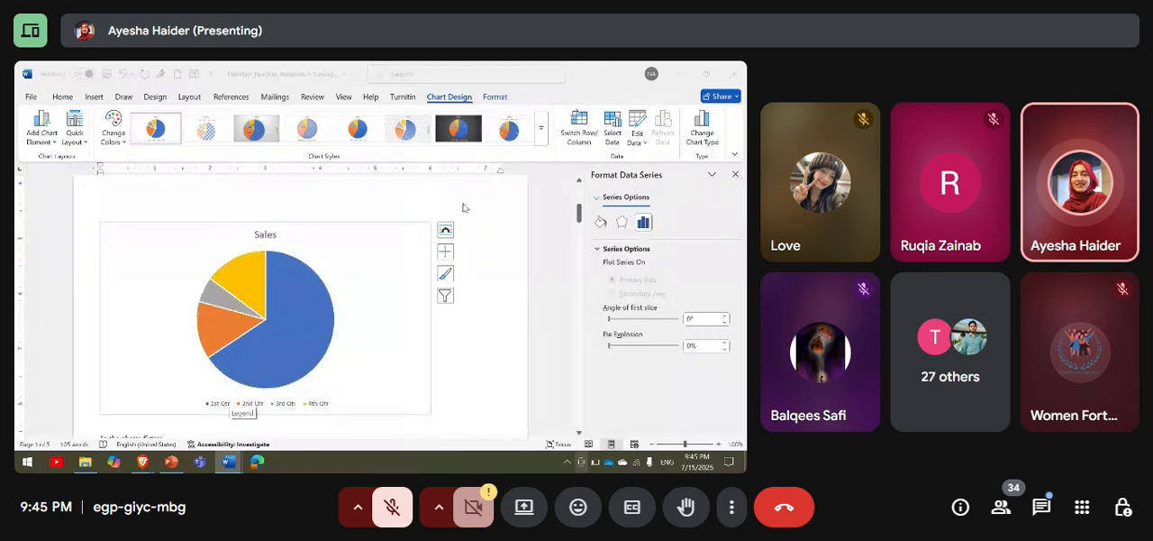
Close the chart formatting pane and reopen the Sales pie chart's data for editing.
{"action": "left_click", "coordinate": [636, 144]}
{"action": "left_click", "coordinate": [643, 163]}
{"action": "scroll", "coordinate": [309, 306], "scroll_direction": "down", "scroll_amount": 1}
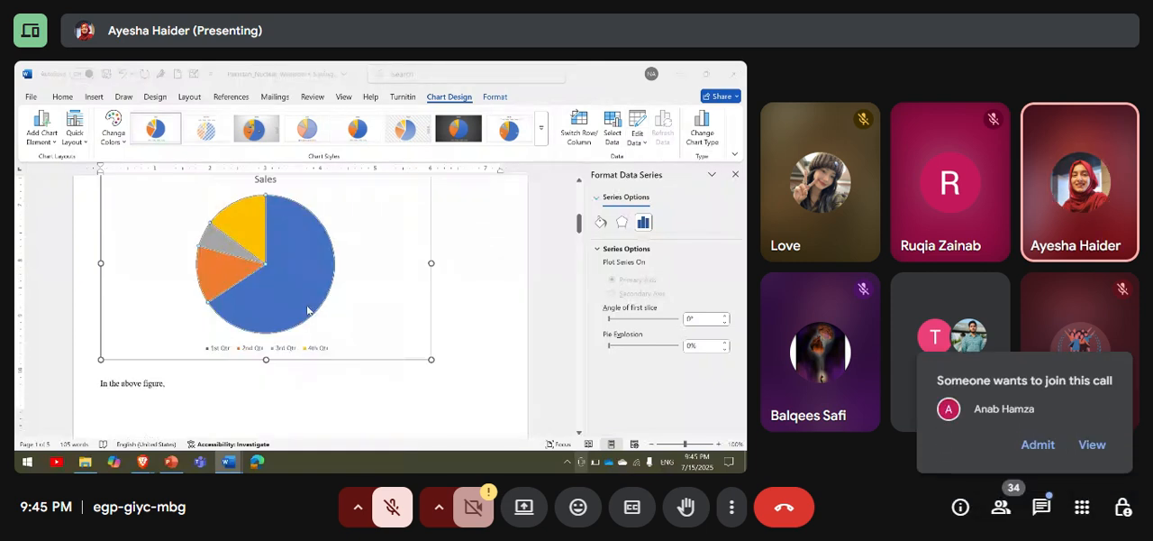
{"action": "left_click", "coordinate": [292, 291]}
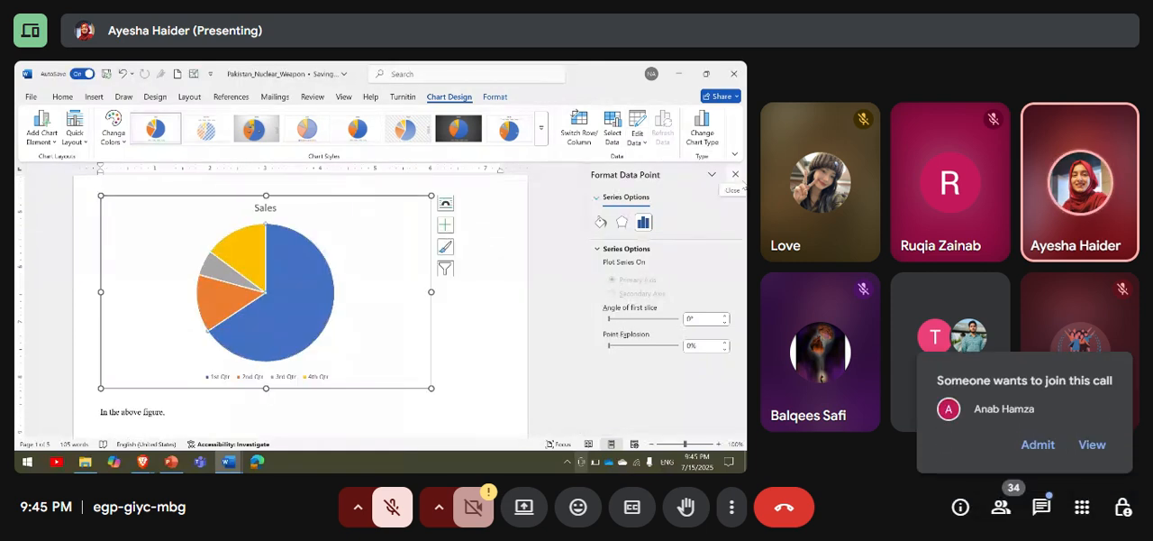
{"action": "left_click", "coordinate": [736, 174]}
{"action": "left_click", "coordinate": [637, 141]}
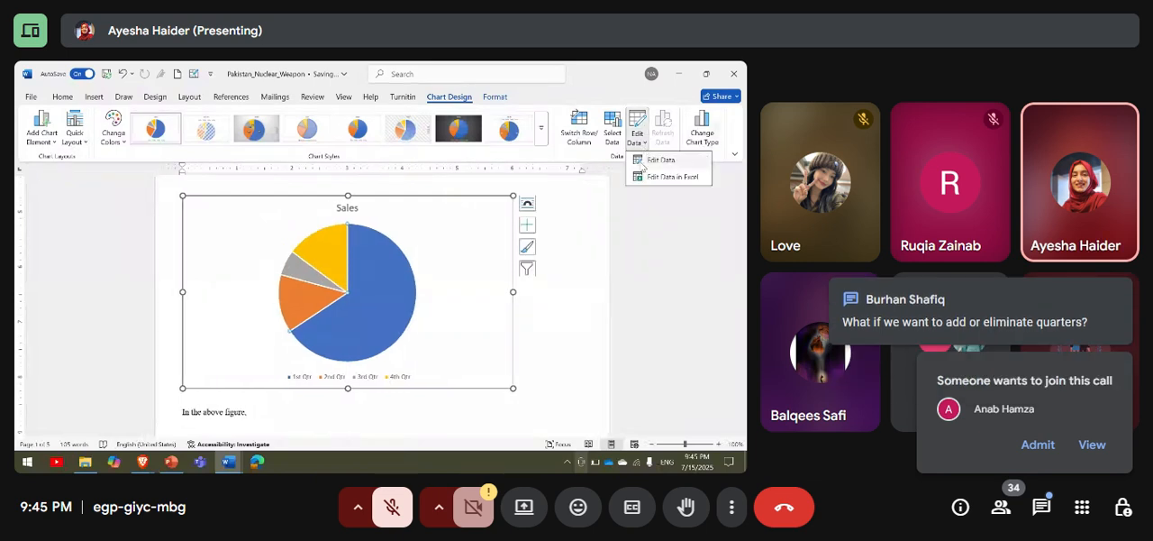
{"action": "left_click", "coordinate": [641, 165]}
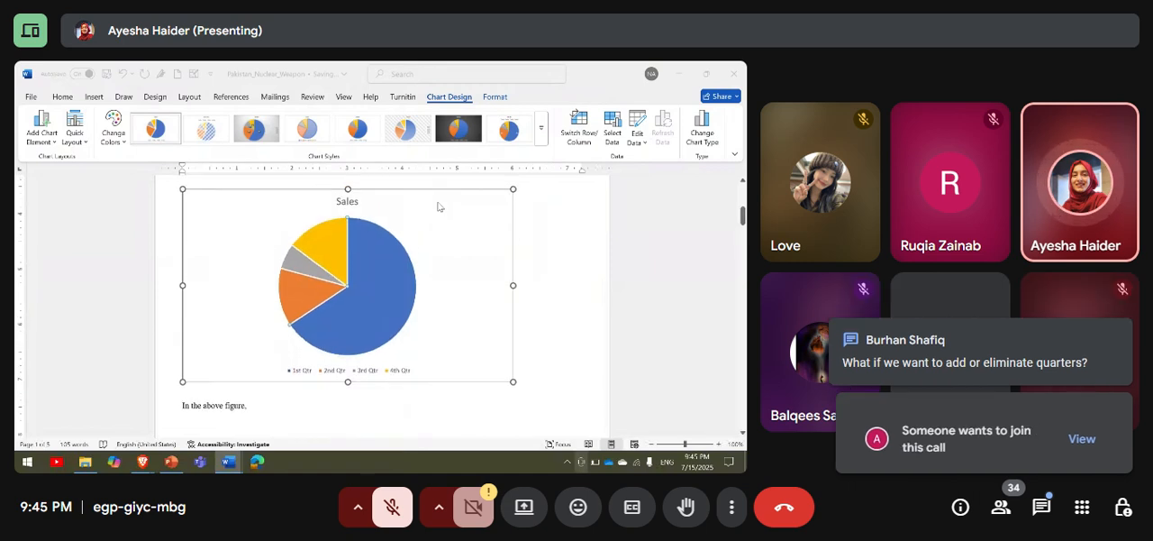
Place the insertion point in the blank space below the column chart.
{"action": "scroll", "coordinate": [439, 206], "scroll_direction": "up", "scroll_amount": 3}
{"action": "scroll", "coordinate": [439, 206], "scroll_direction": "down", "scroll_amount": 9}
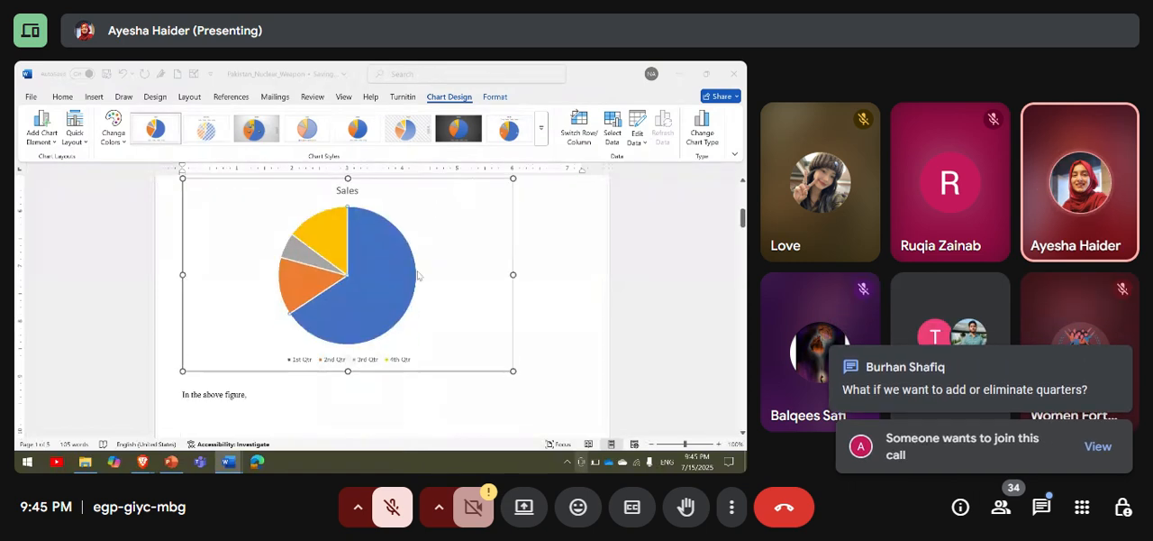
{"action": "scroll", "coordinate": [418, 276], "scroll_direction": "down", "scroll_amount": 10}
{"action": "scroll", "coordinate": [442, 272], "scroll_direction": "up", "scroll_amount": 5}
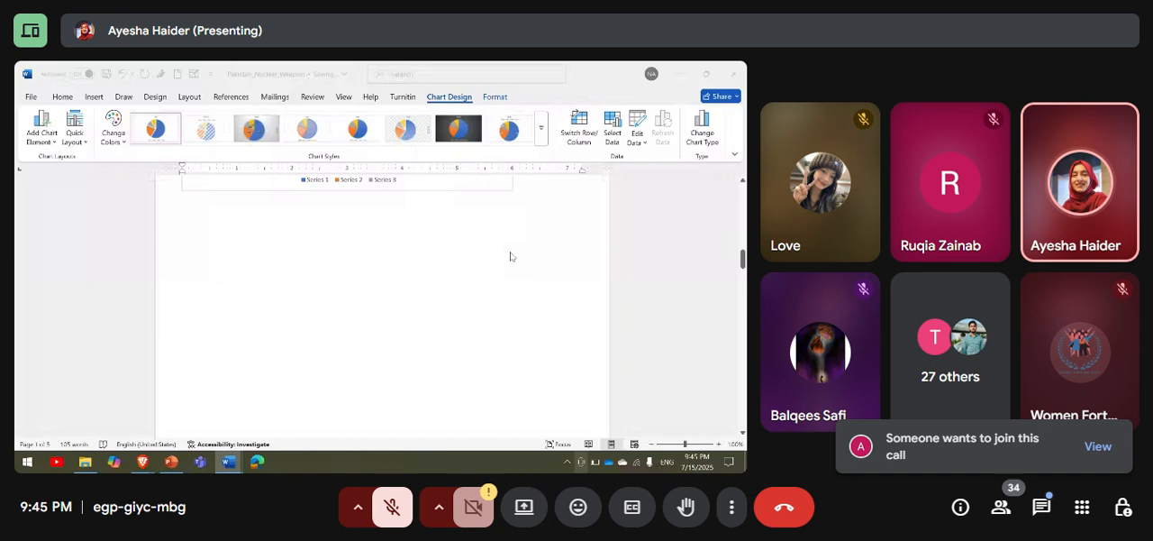
{"action": "left_click", "coordinate": [525, 248]}
{"action": "left_click", "coordinate": [525, 249]}
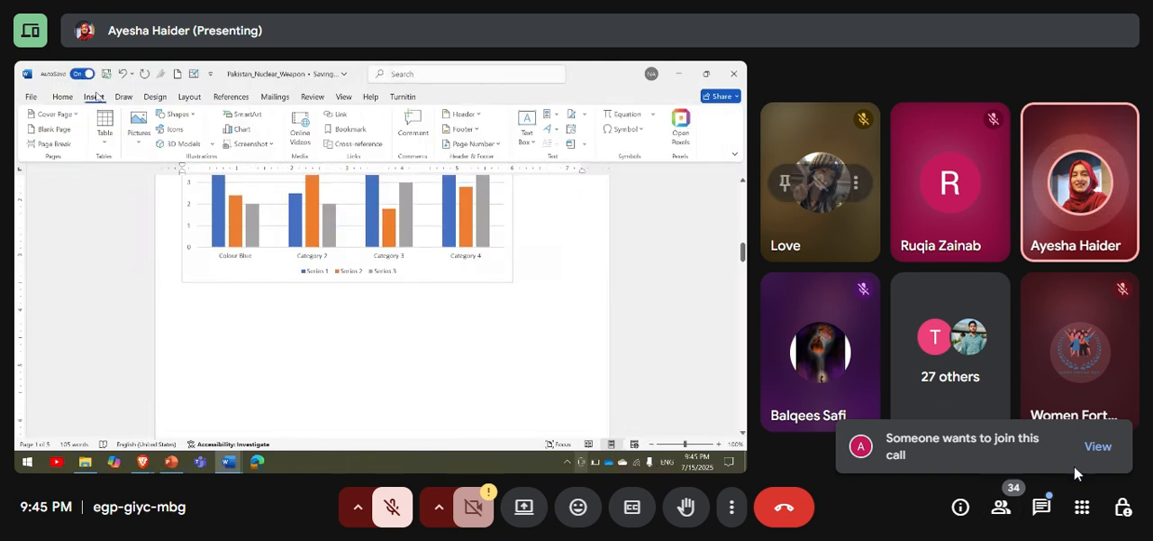
Admit the participant waiting to join the Google Meet call and close the participants list.
{"action": "left_click", "coordinate": [1097, 447]}
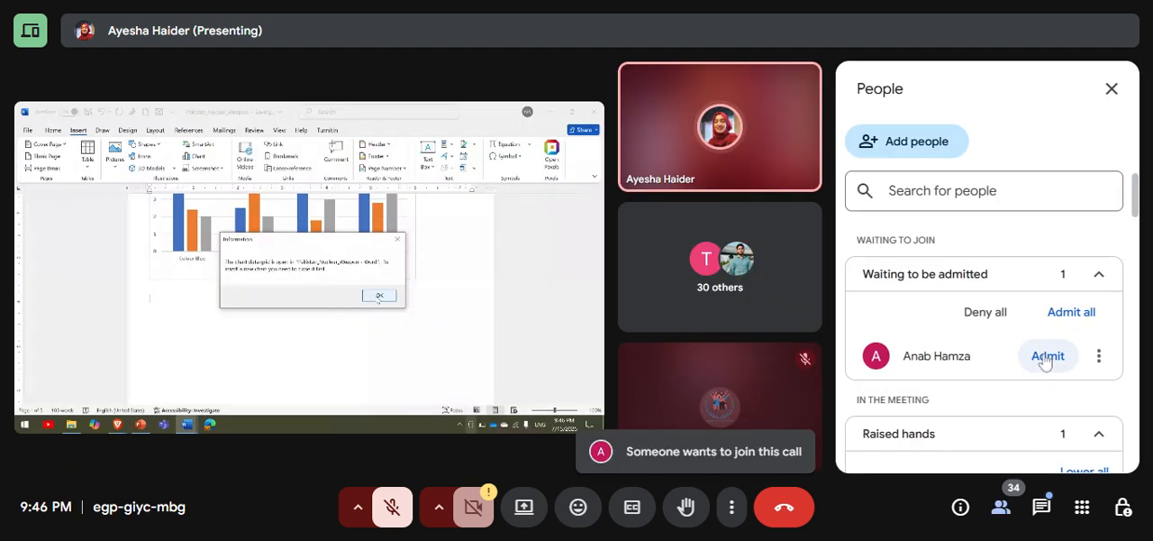
{"action": "left_click", "coordinate": [1047, 356]}
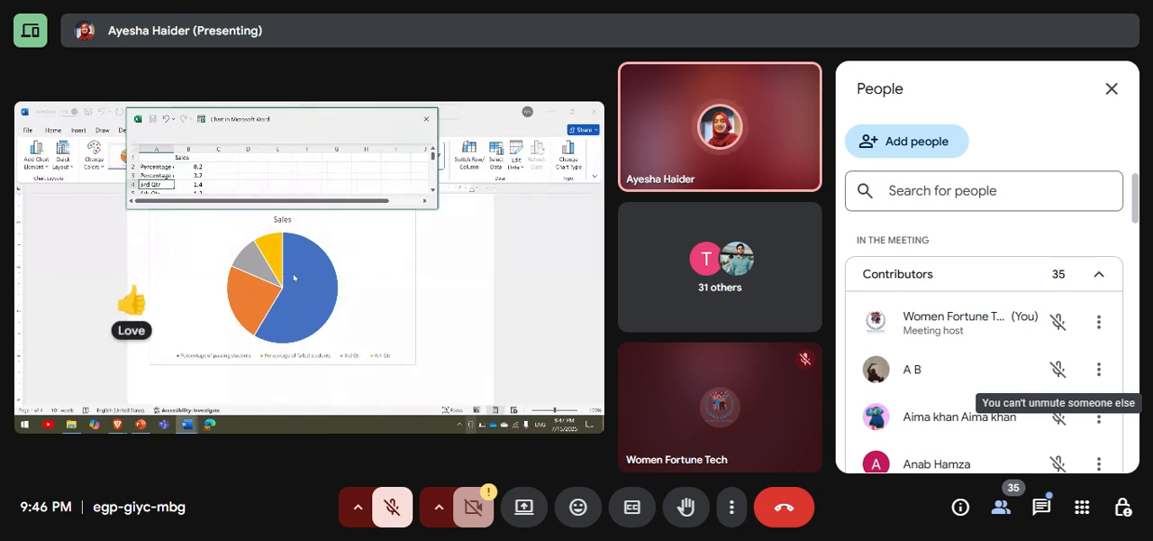
{"action": "left_click", "coordinate": [1112, 89]}
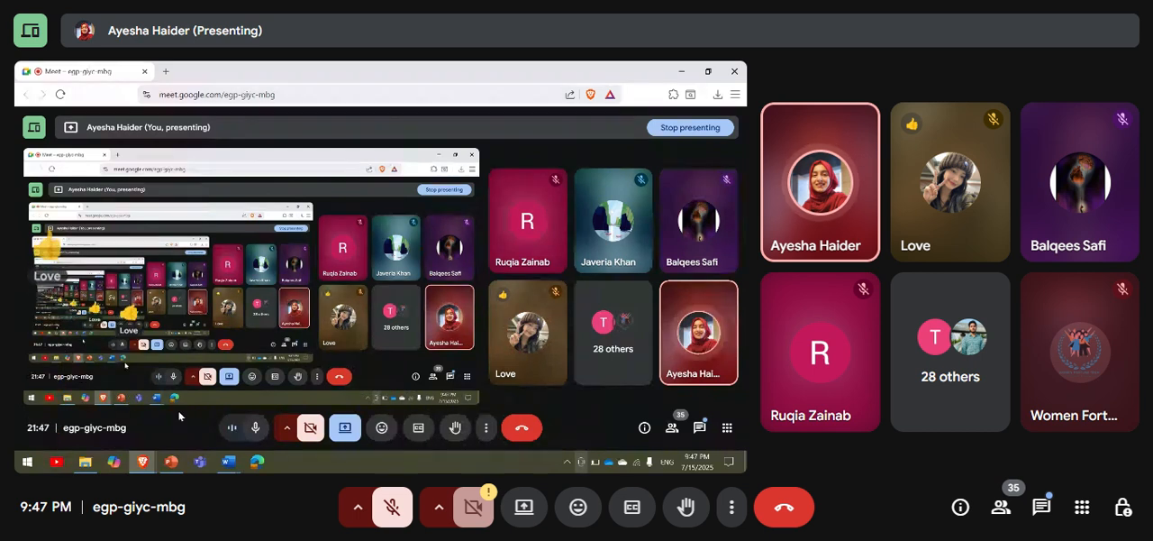
Switch to the Pakistan_Nuclear_Weapon document in Word and close the pie chart's data sheet.
{"action": "mouse_move", "coordinate": [227, 464]}
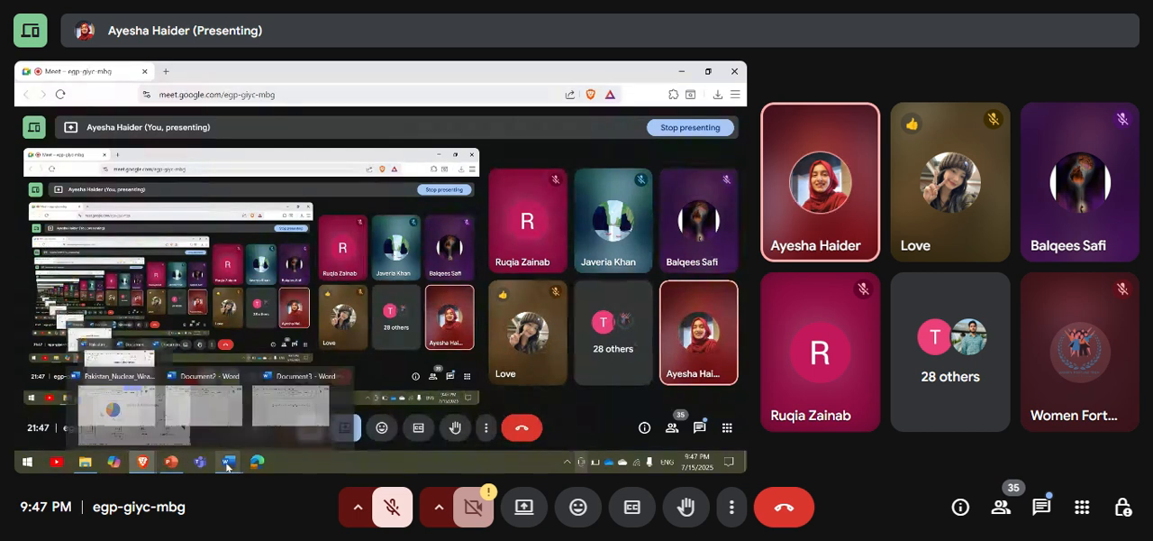
{"action": "left_click", "coordinate": [172, 462]}
{"action": "mouse_move", "coordinate": [228, 462]}
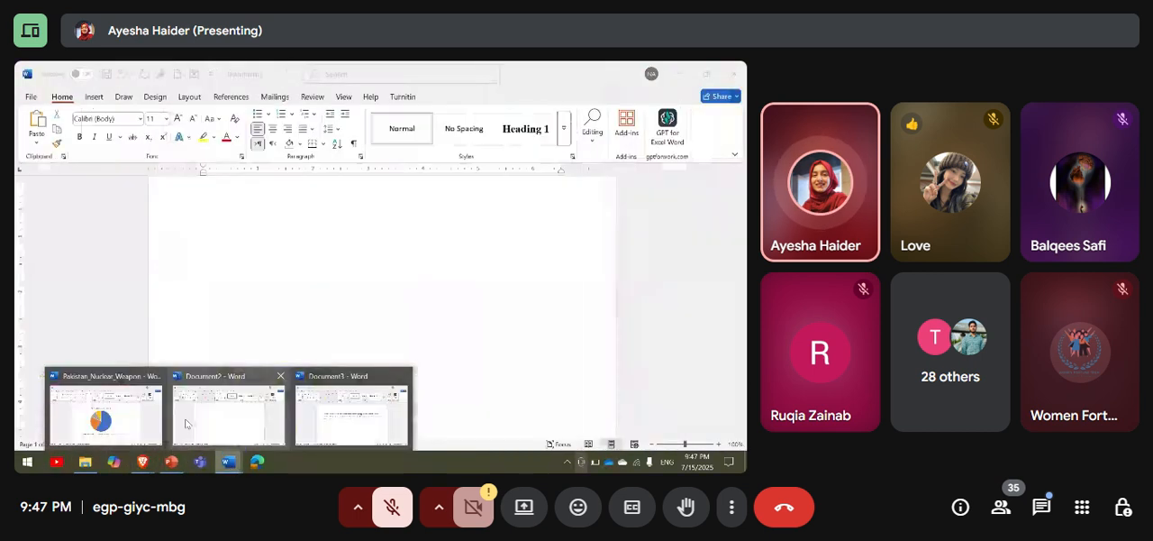
{"action": "left_click", "coordinate": [113, 412]}
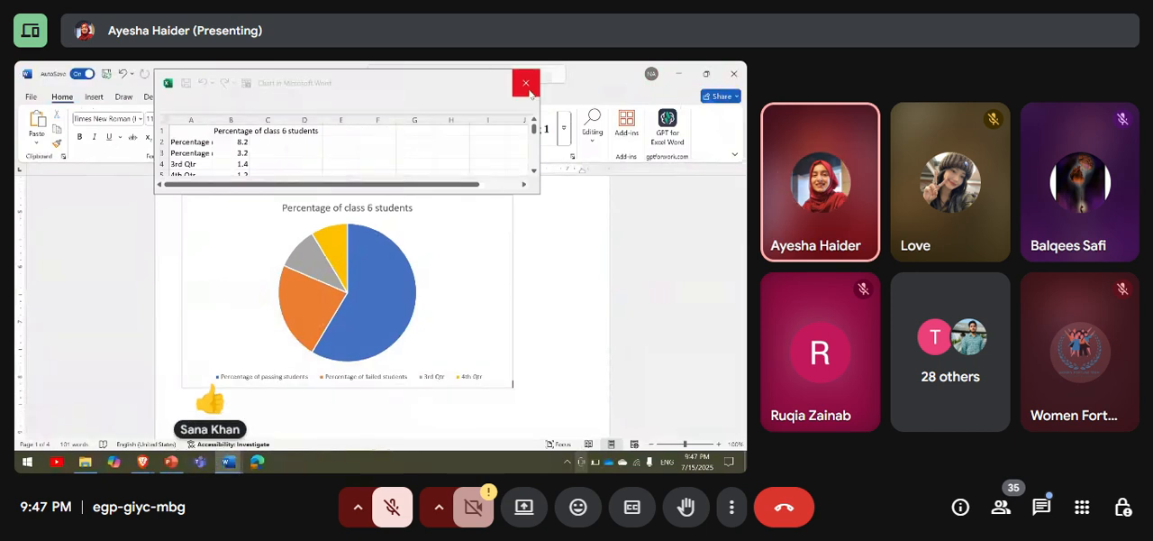
{"action": "left_click", "coordinate": [526, 82]}
Examine the online video insertion dialog and its saved addresses, and cancel it without inserting a video.
{"action": "left_click", "coordinate": [95, 97]}
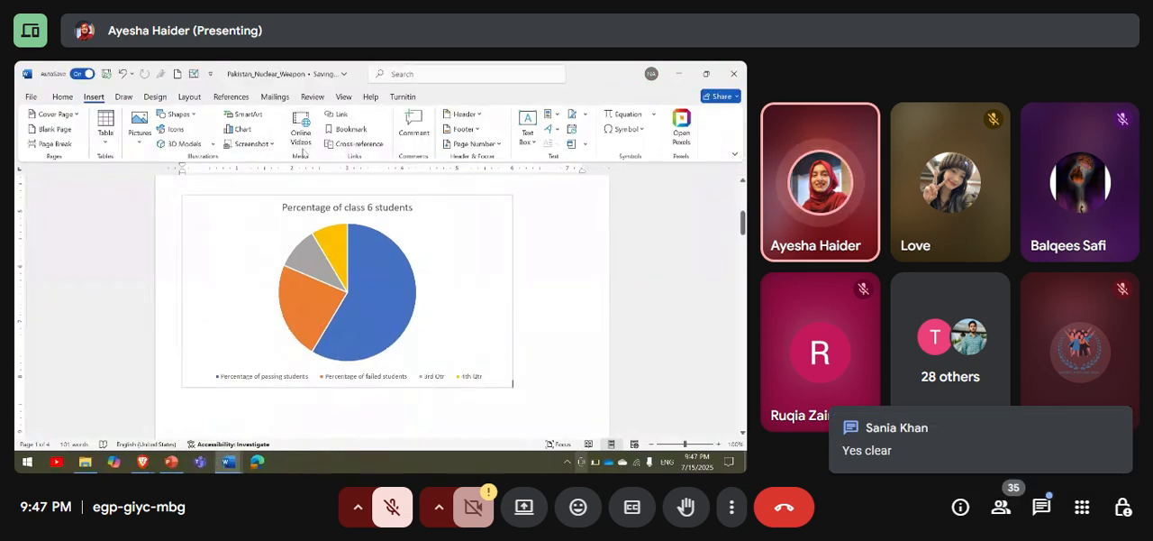
{"action": "left_click", "coordinate": [300, 131]}
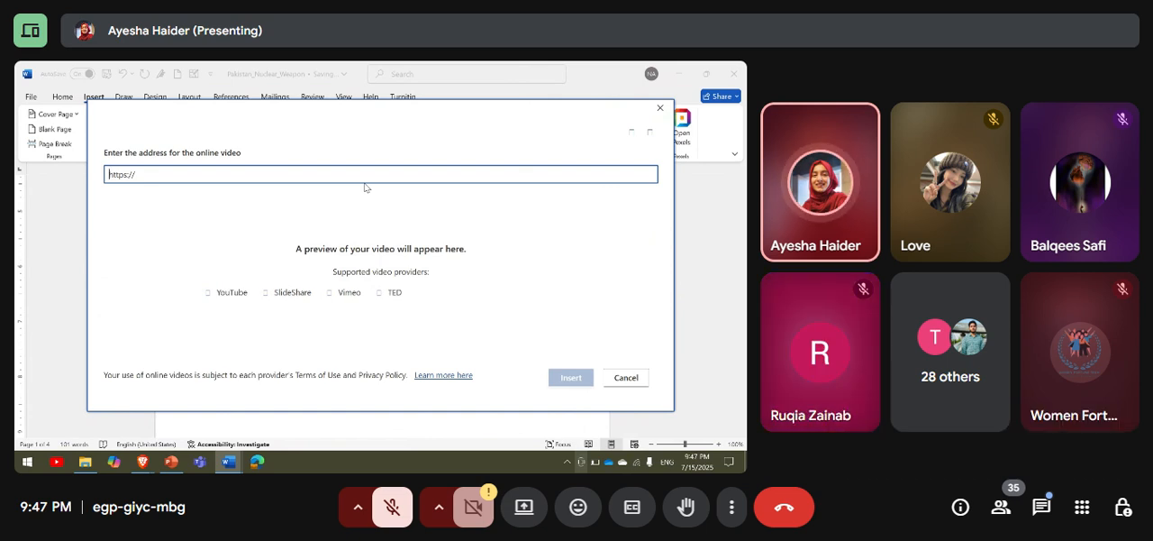
{"action": "left_click", "coordinate": [221, 177]}
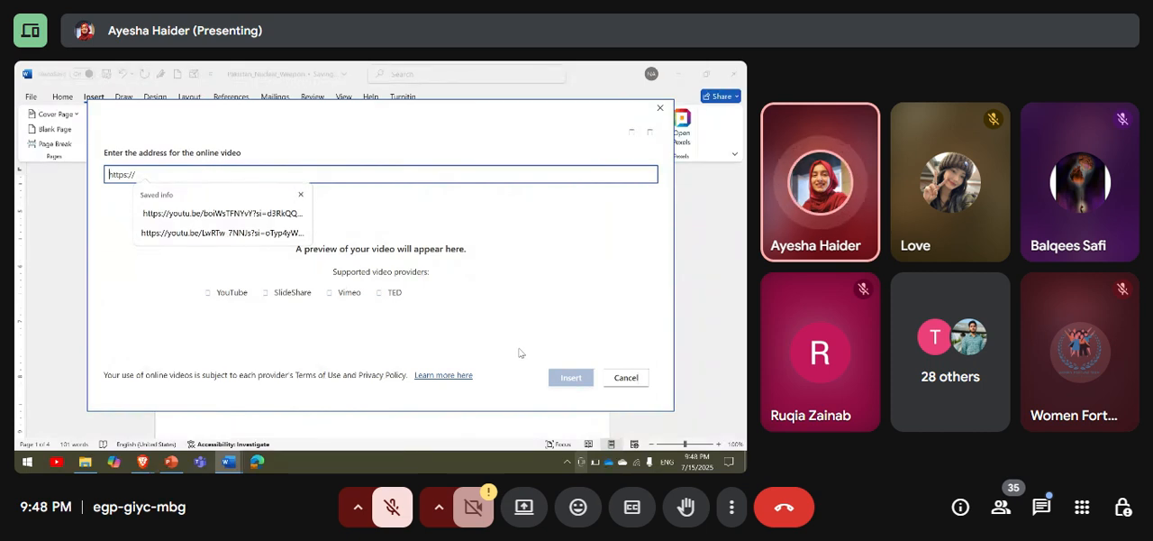
{"action": "mouse_move", "coordinate": [229, 462]}
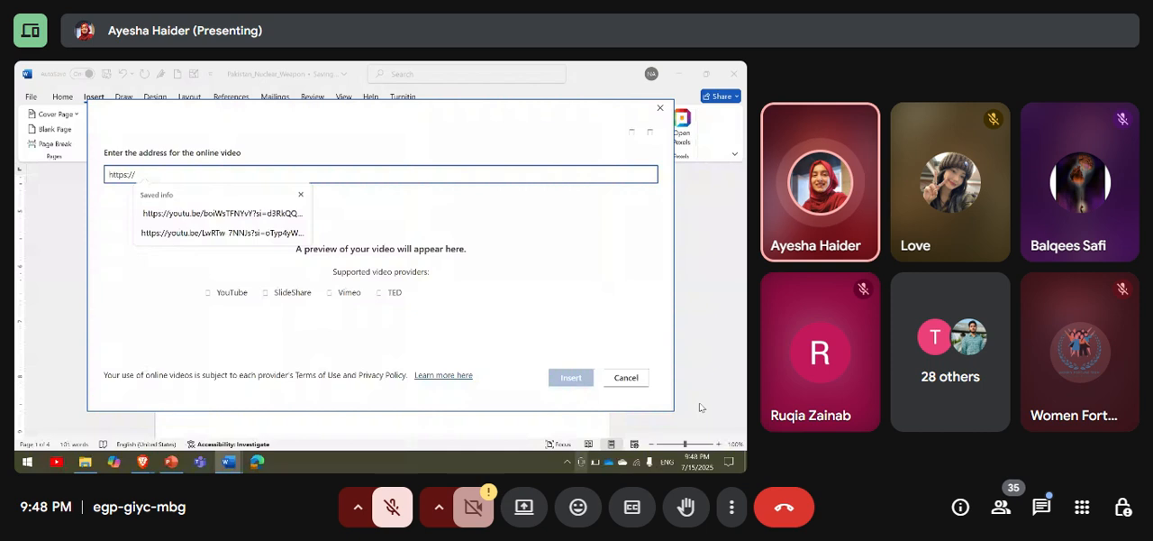
{"action": "left_click", "coordinate": [625, 377]}
{"action": "left_click", "coordinate": [626, 378]}
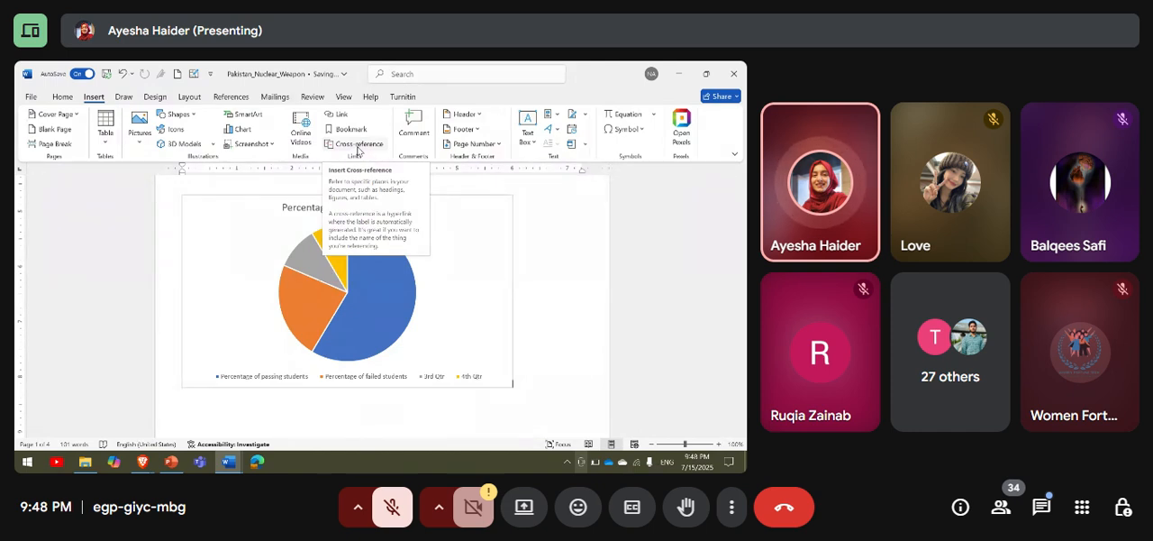
Add the comment "Well written. Or improve it" at the end of the introduction paragraph, after "South Asia".
{"action": "scroll", "coordinate": [370, 365], "scroll_direction": "up", "scroll_amount": 5}
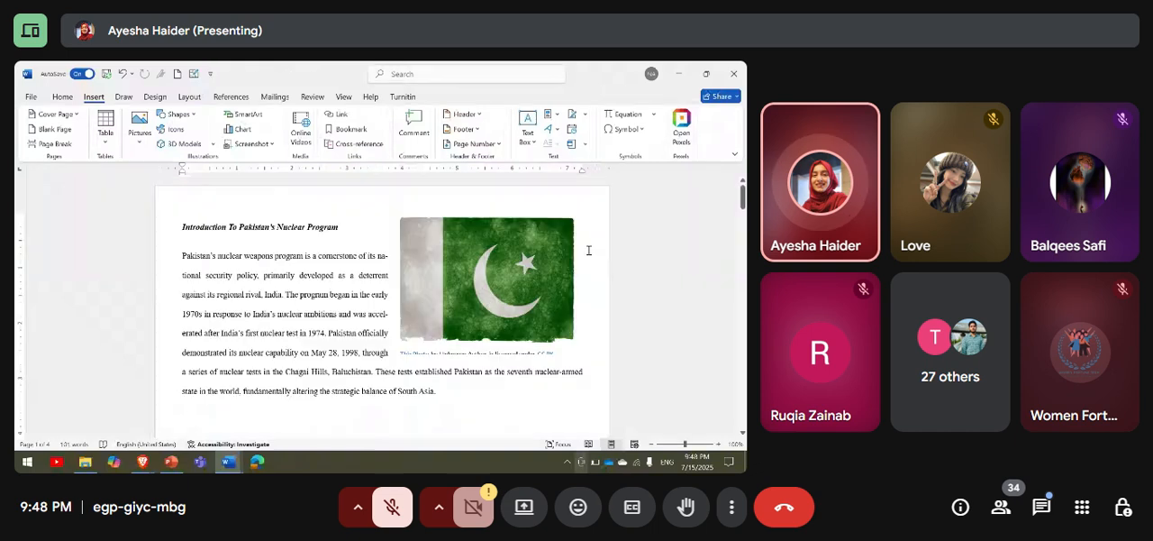
{"action": "left_click", "coordinate": [445, 393]}
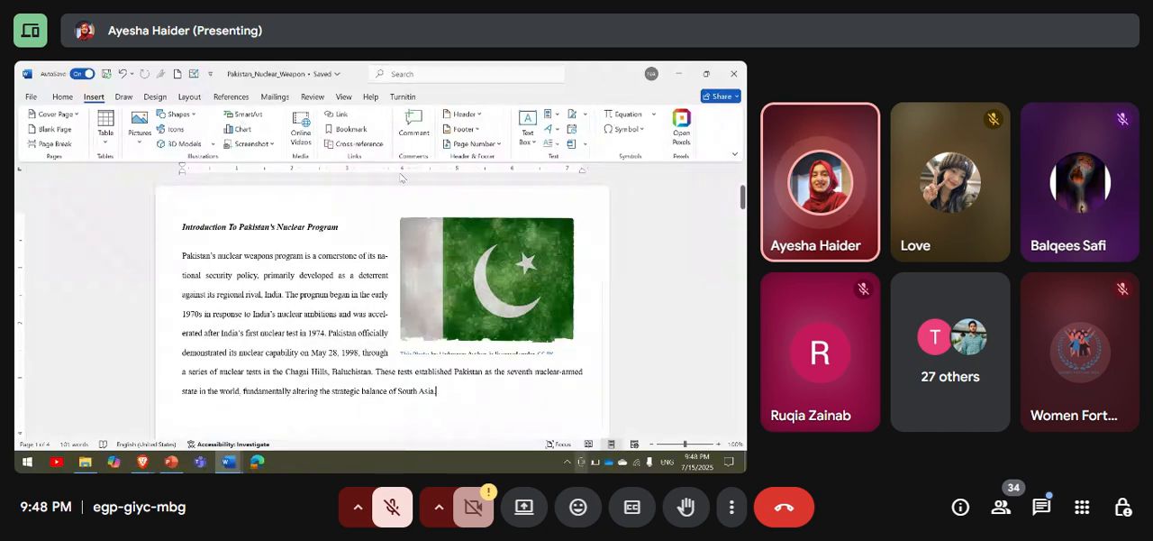
{"action": "left_click", "coordinate": [415, 126]}
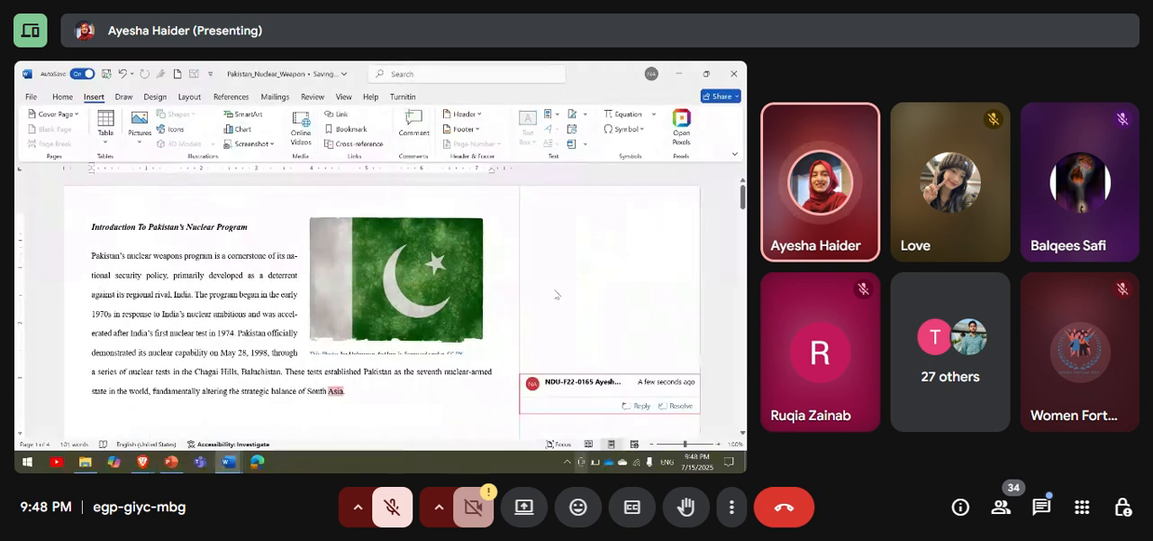
{"action": "type", "text": "Well wr"}
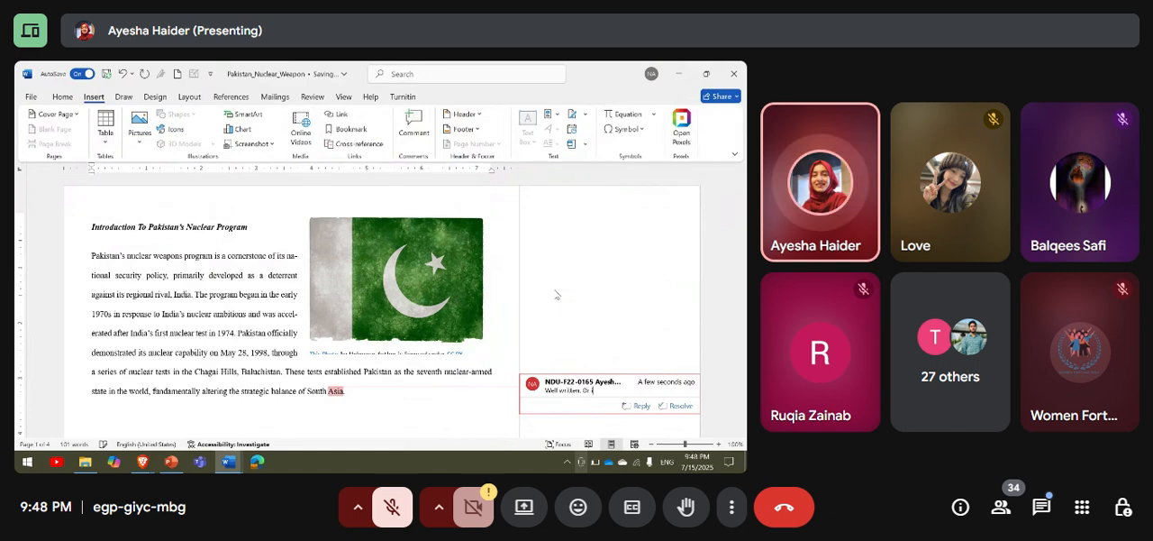
{"action": "type", "text": " it"}
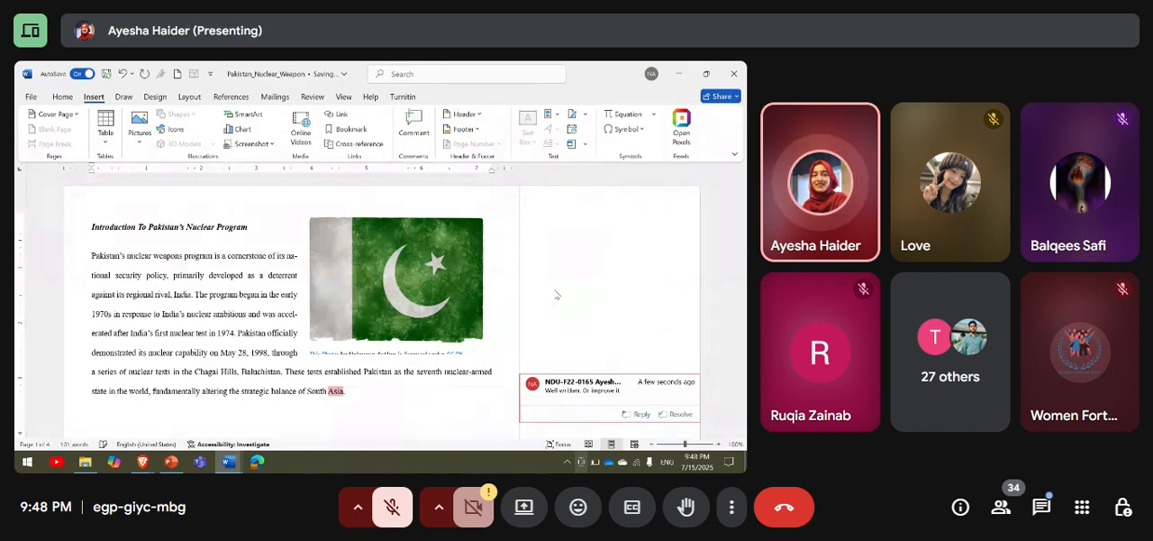
{"action": "left_click", "coordinate": [487, 410]}
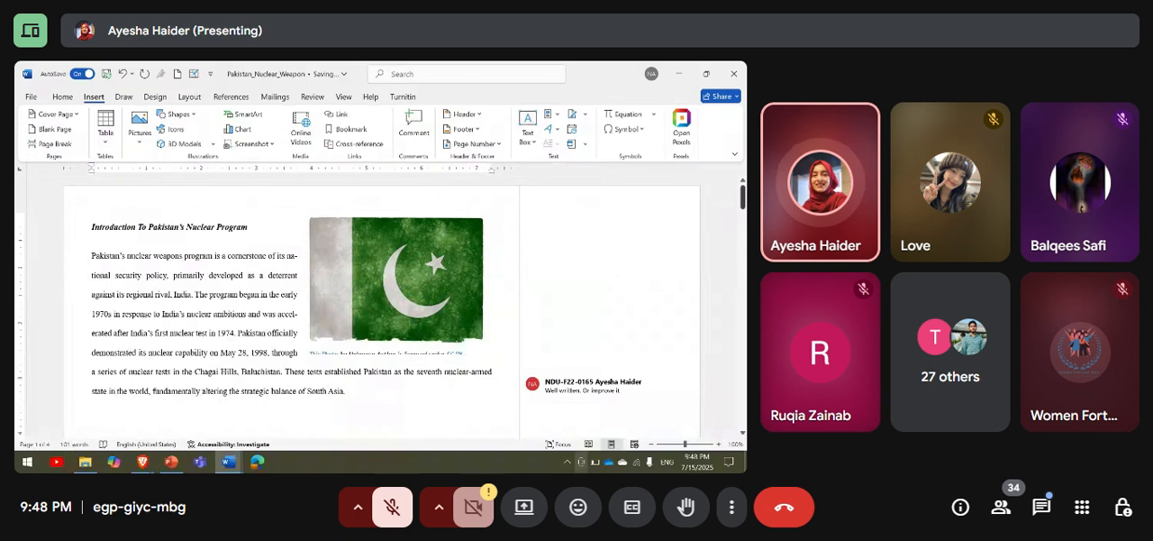
Insert a Blank header on the first page with the text "NDU ISLAMABAD" and close header editing.
{"action": "scroll", "coordinate": [658, 374], "scroll_direction": "down", "scroll_amount": 3}
{"action": "mouse_move", "coordinate": [643, 269]}
{"action": "scroll", "coordinate": [643, 269], "scroll_direction": "up", "scroll_amount": 5}
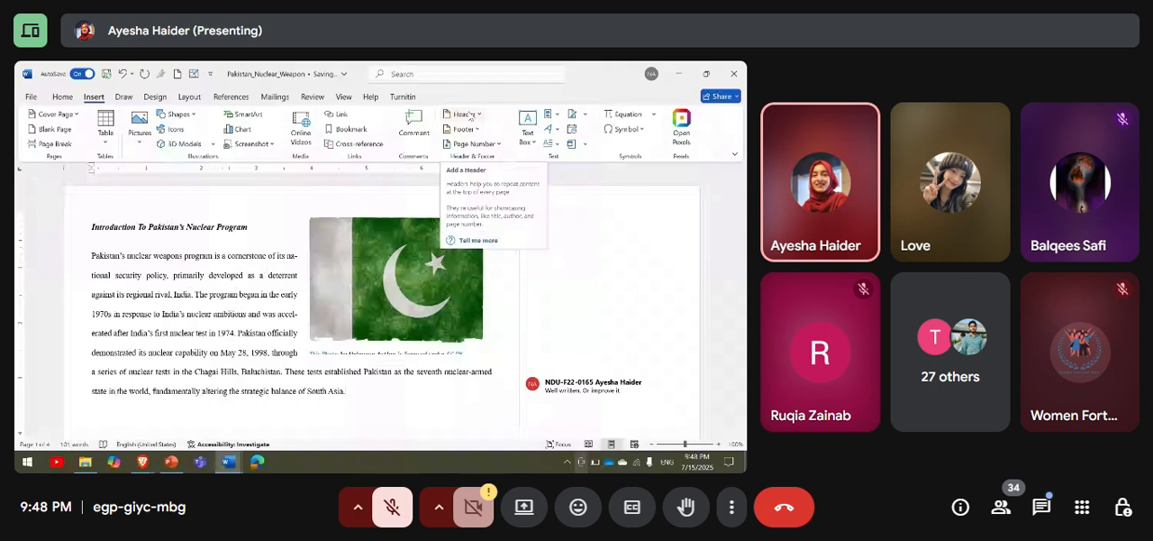
{"action": "left_click", "coordinate": [467, 114]}
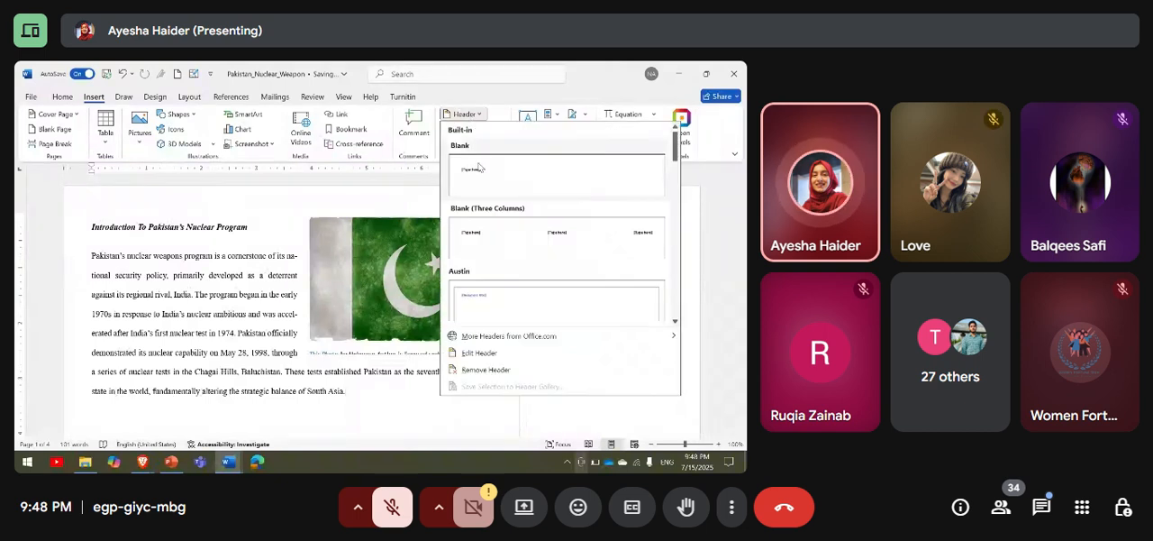
{"action": "key", "text": "Escape"}
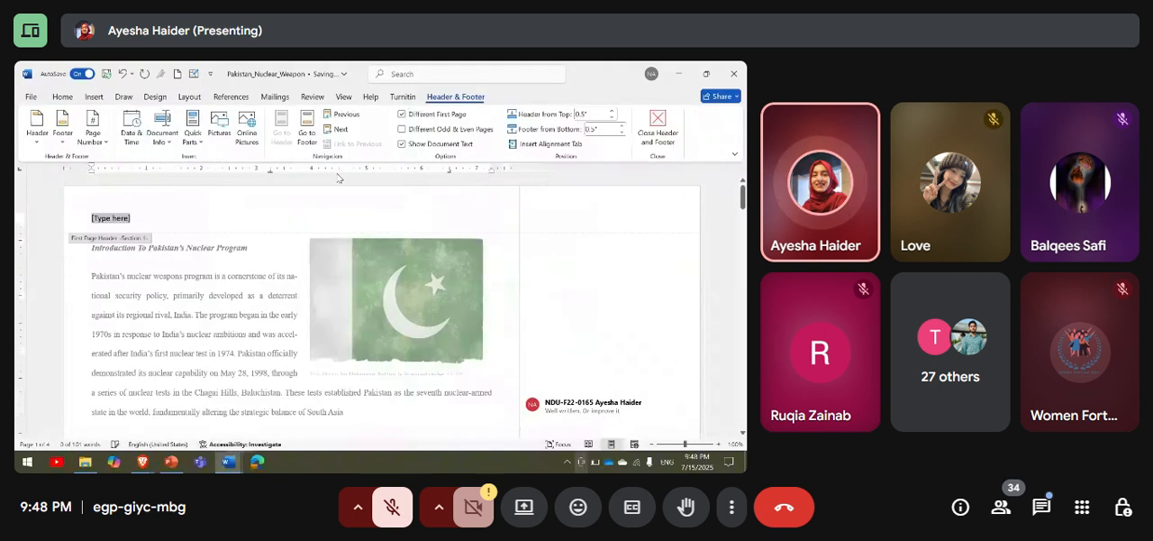
{"action": "key", "text": "BackSpace"}
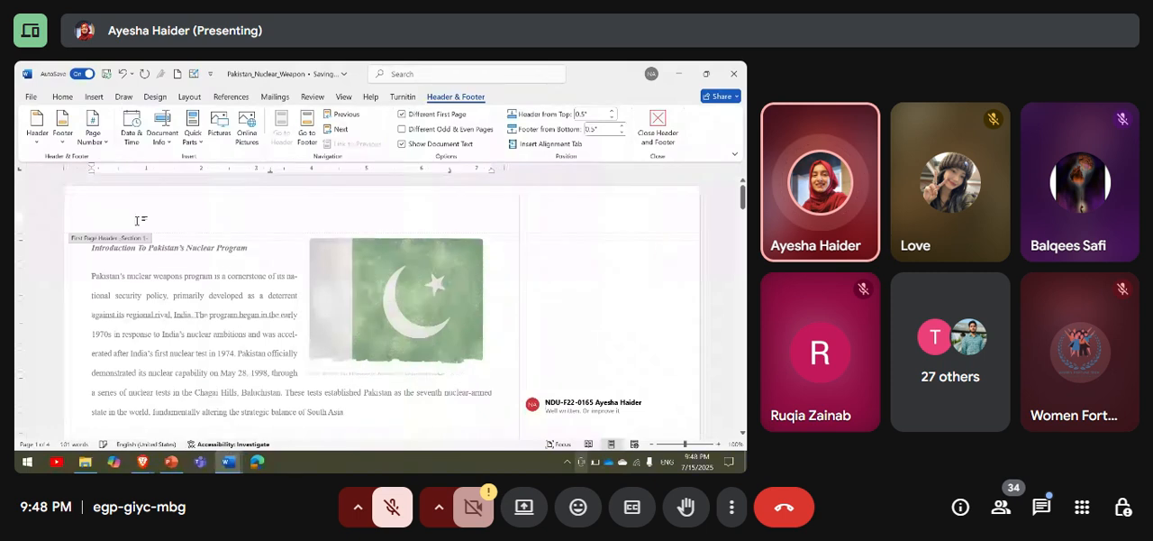
{"action": "type", "text": "NDU ISLAMABAD"}
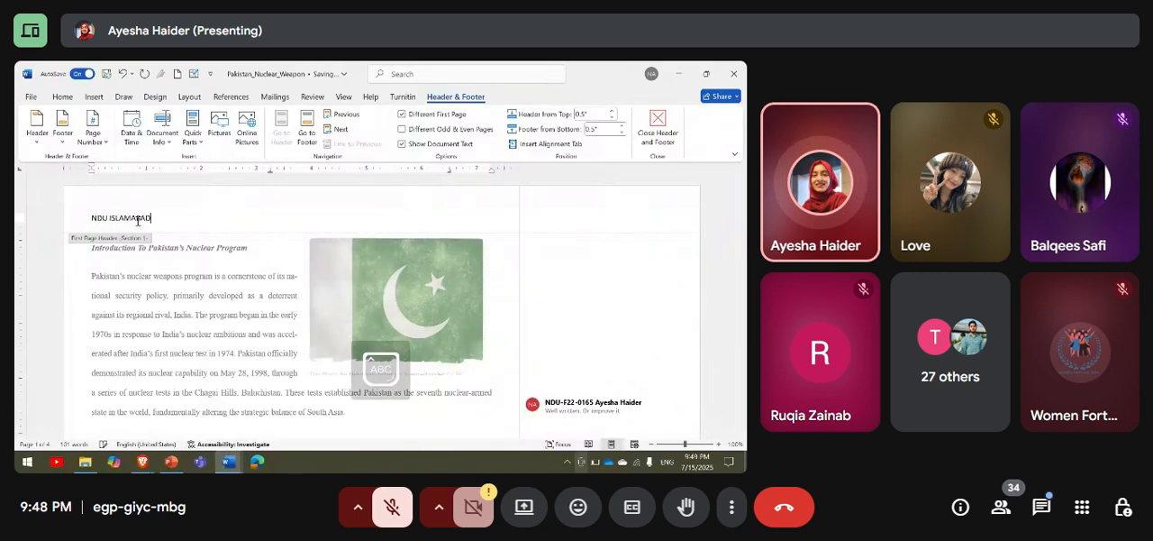
{"action": "left_click", "coordinate": [652, 119]}
Undo the first page header text, its inserted placeholder and the comment, and close header editing.
{"action": "scroll", "coordinate": [514, 319], "scroll_direction": "down", "scroll_amount": 10}
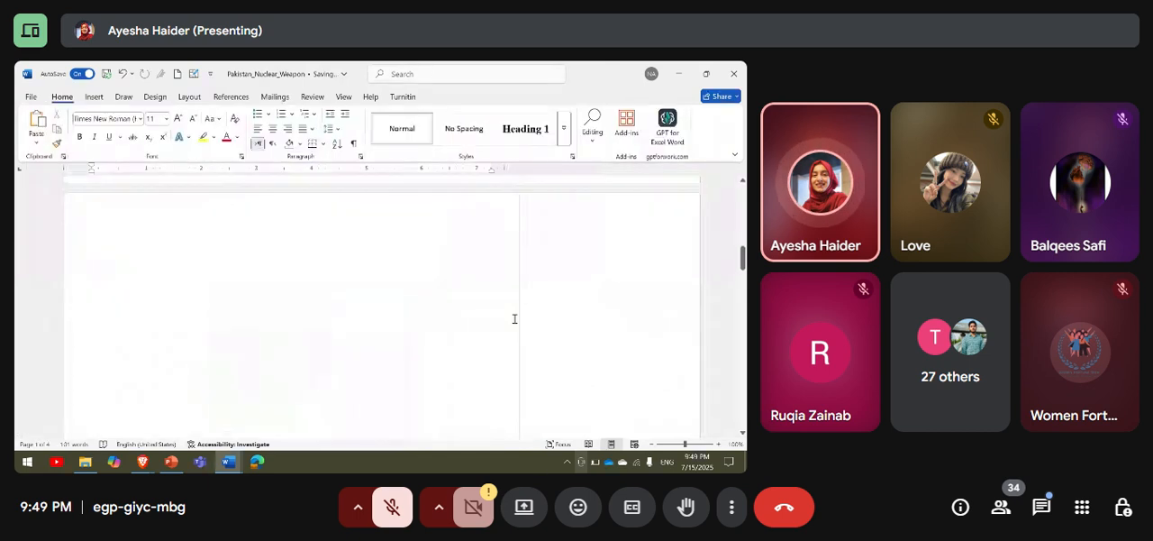
{"action": "scroll", "coordinate": [514, 319], "scroll_direction": "up", "scroll_amount": 12}
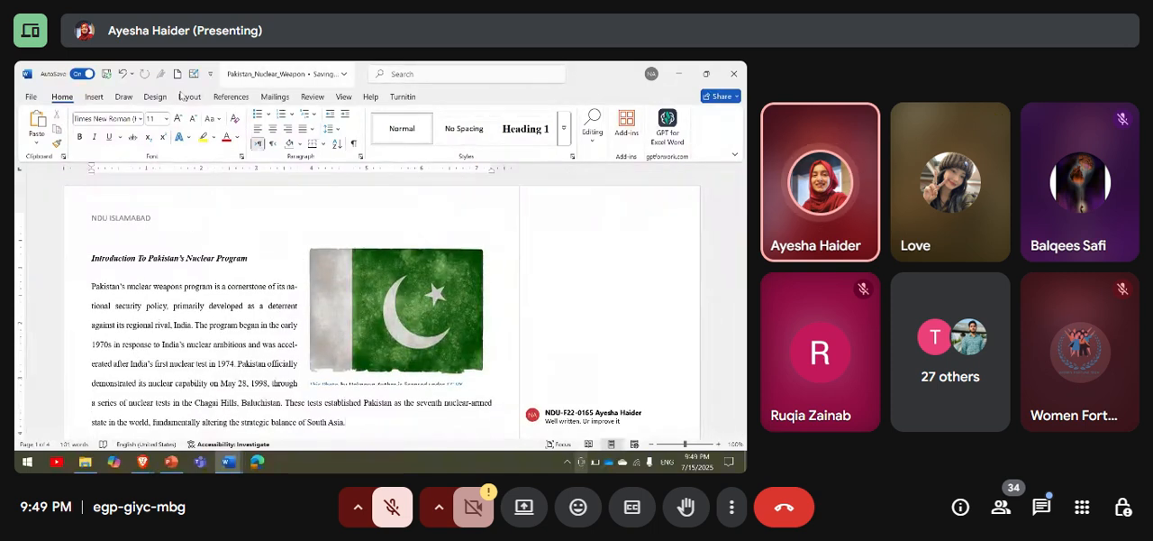
{"action": "double_click", "coordinate": [156, 223]}
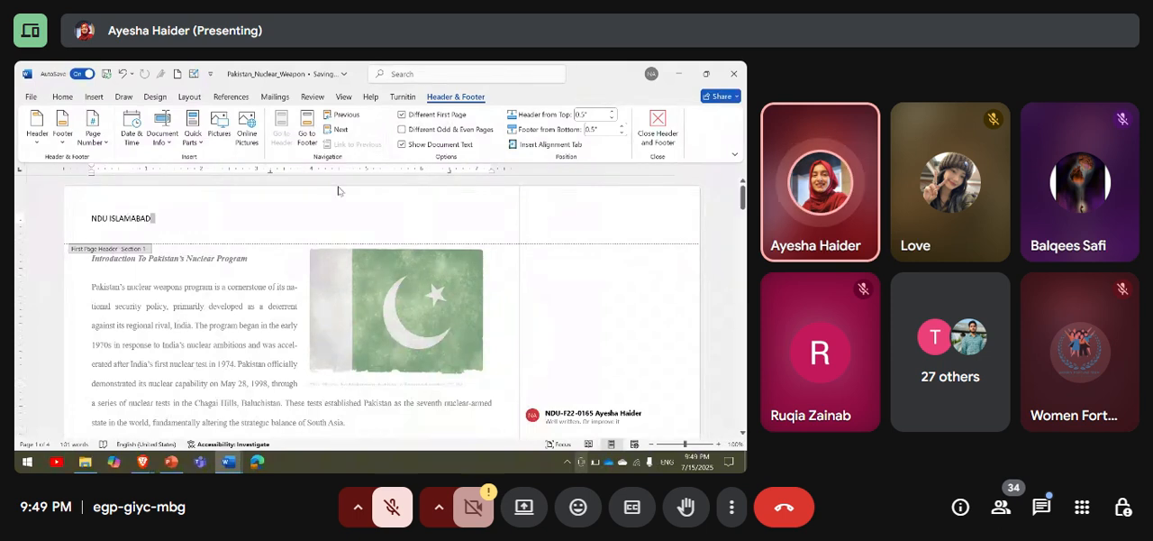
{"action": "key", "text": "ctrl+z"}
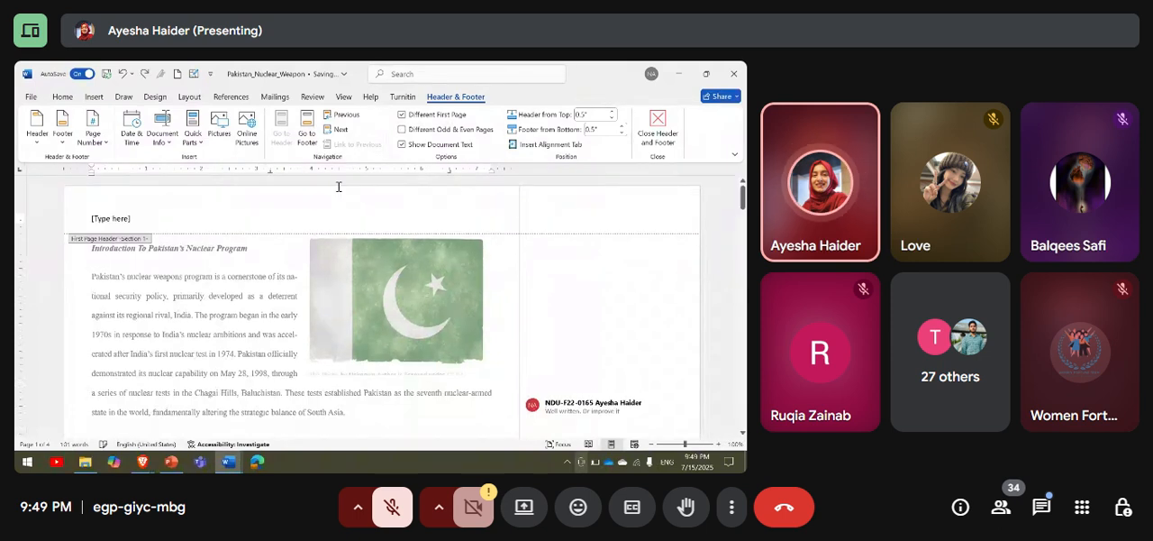
{"action": "key", "text": "ctrl+z"}
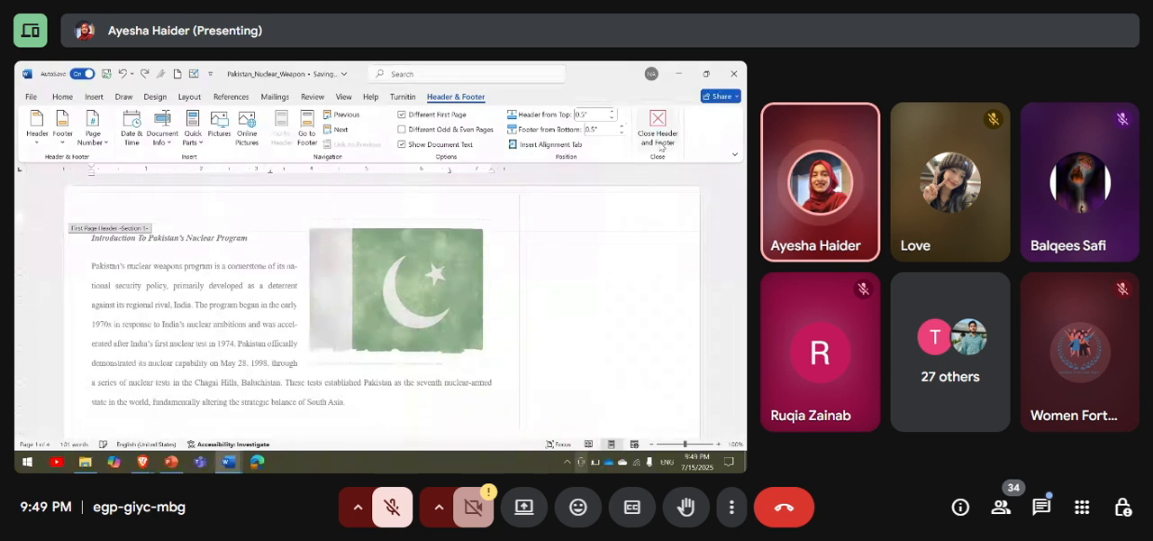
{"action": "left_click", "coordinate": [658, 135]}
Insert a Blank header on the first page, replace its placeholder with "NDU ISLAMBAD" and close header editing.
{"action": "left_click", "coordinate": [94, 97]}
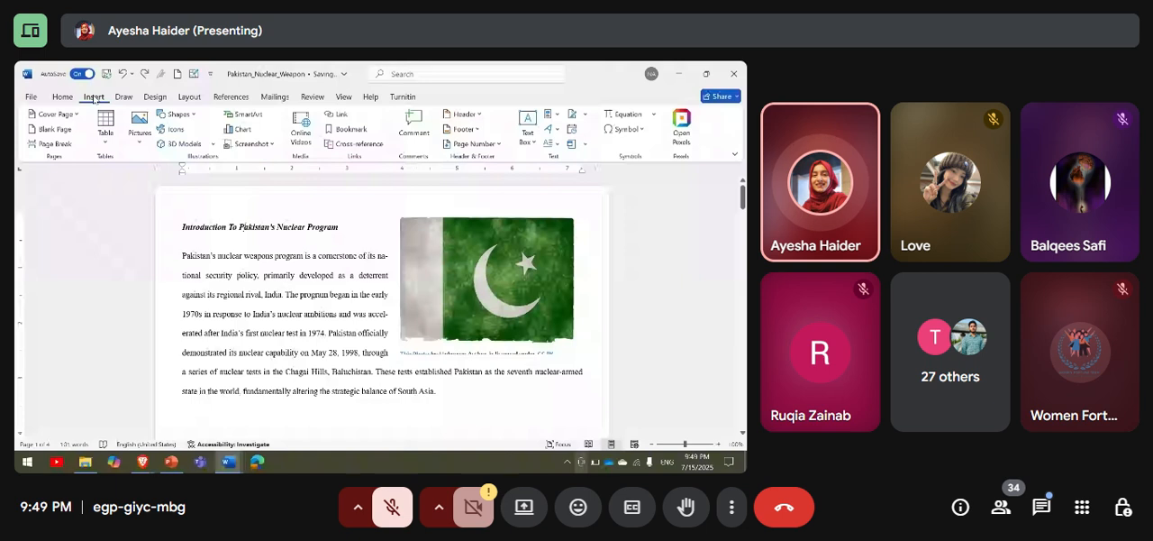
{"action": "left_click", "coordinate": [464, 115]}
{"action": "scroll", "coordinate": [515, 231], "scroll_direction": "down", "scroll_amount": 3}
{"action": "scroll", "coordinate": [515, 231], "scroll_direction": "up", "scroll_amount": 5}
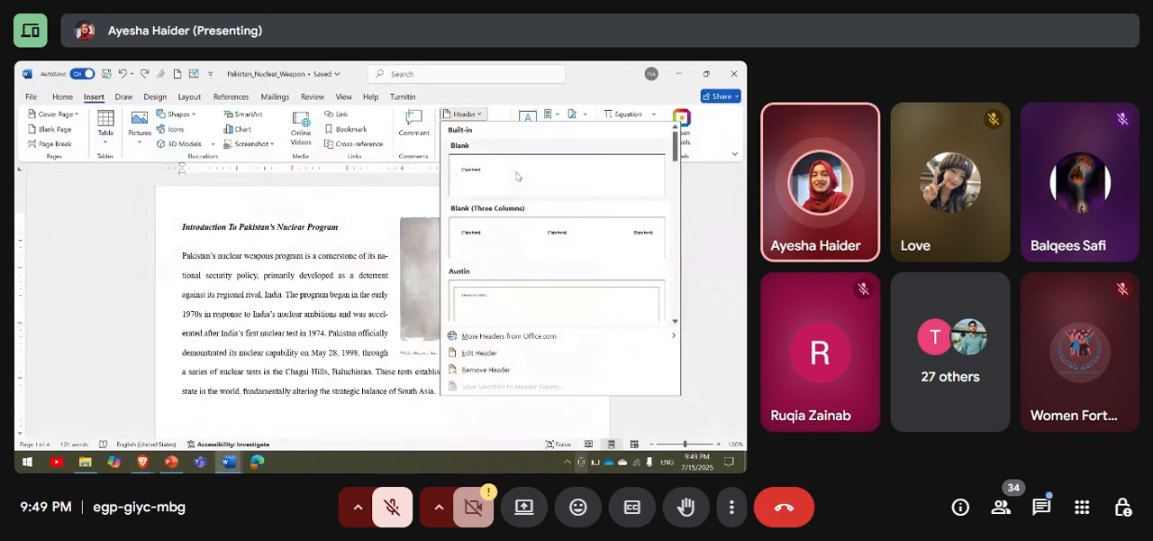
{"action": "left_click", "coordinate": [517, 175]}
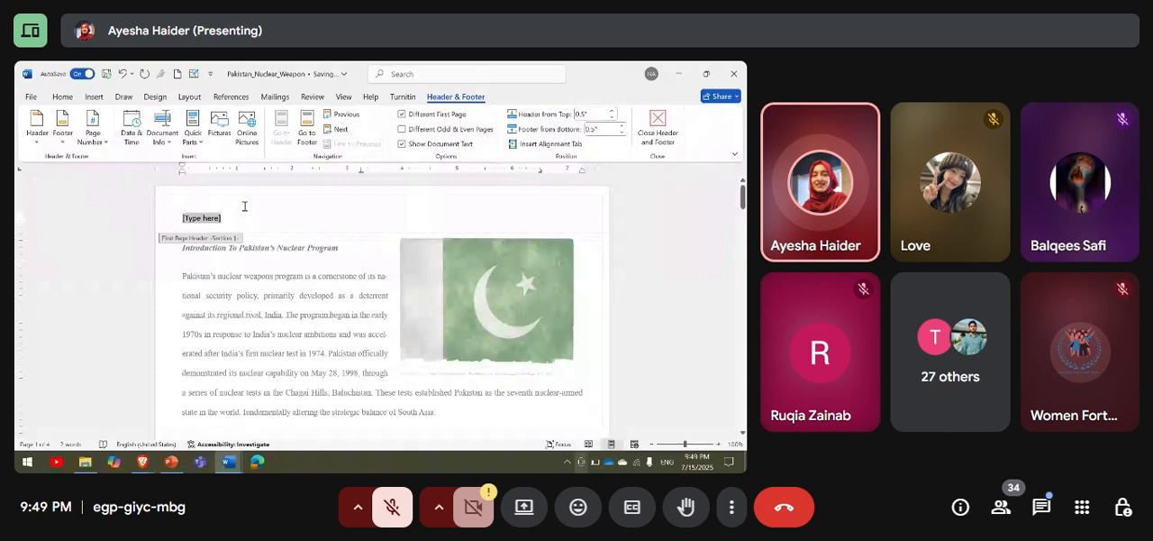
{"action": "key", "text": "BackSpace"}
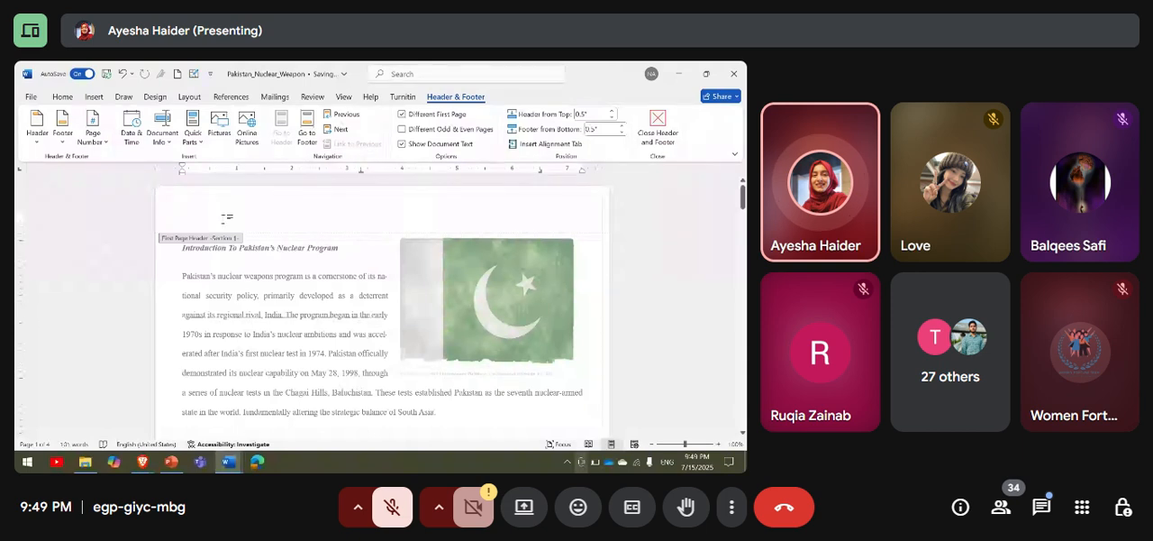
{"action": "type", "text": "NDU ("}
{"action": "type", "text": "SLAMBAD"}
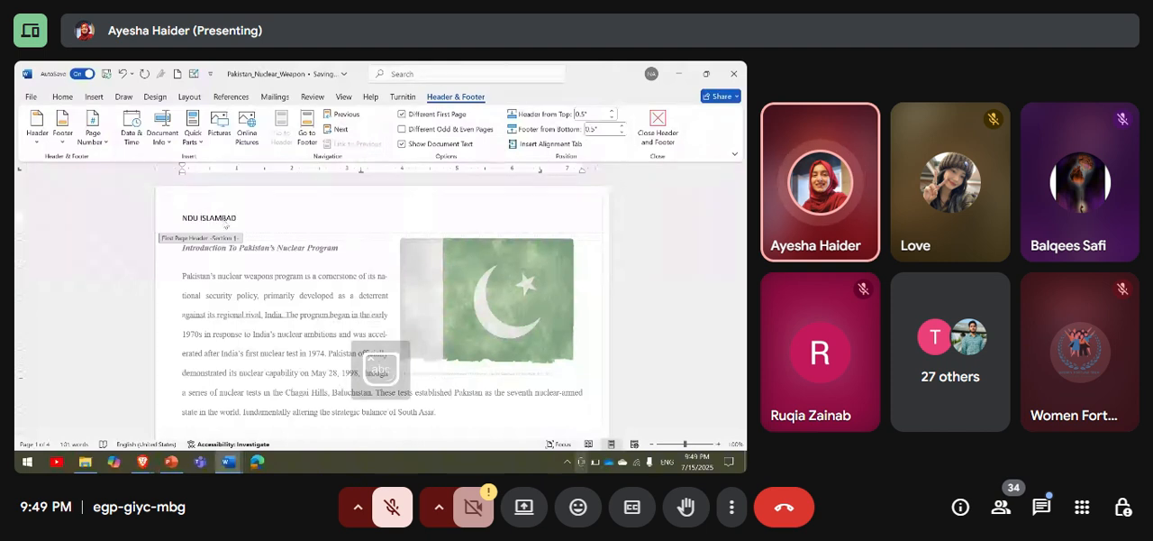
{"action": "key", "text": "Return"}
{"action": "left_click", "coordinate": [655, 134]}
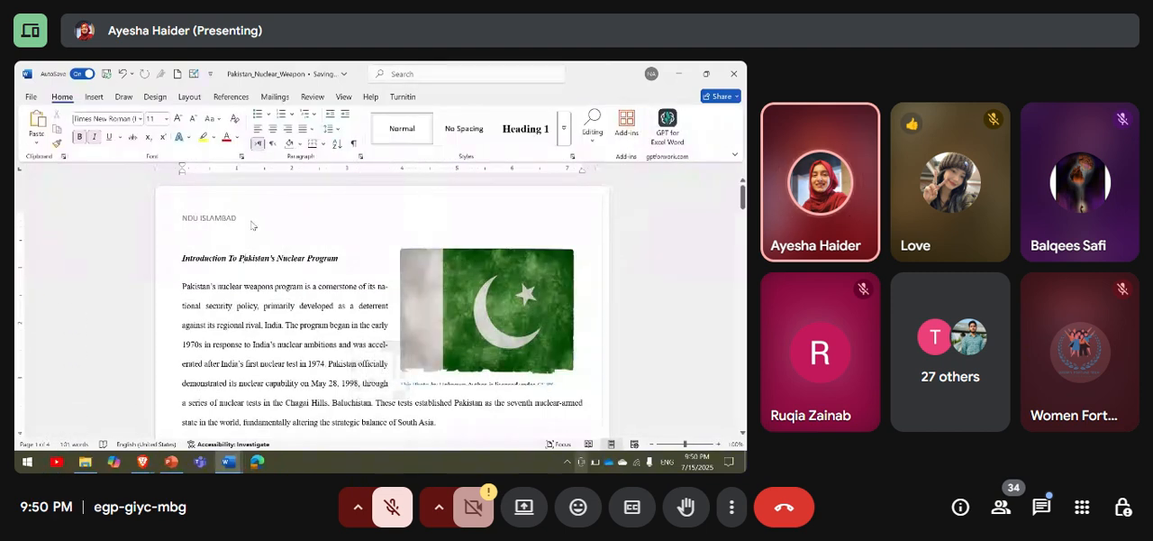
Add the text "STUDENT NDU" to the first page footer and close footer editing.
{"action": "scroll", "coordinate": [309, 260], "scroll_direction": "down", "scroll_amount": 3}
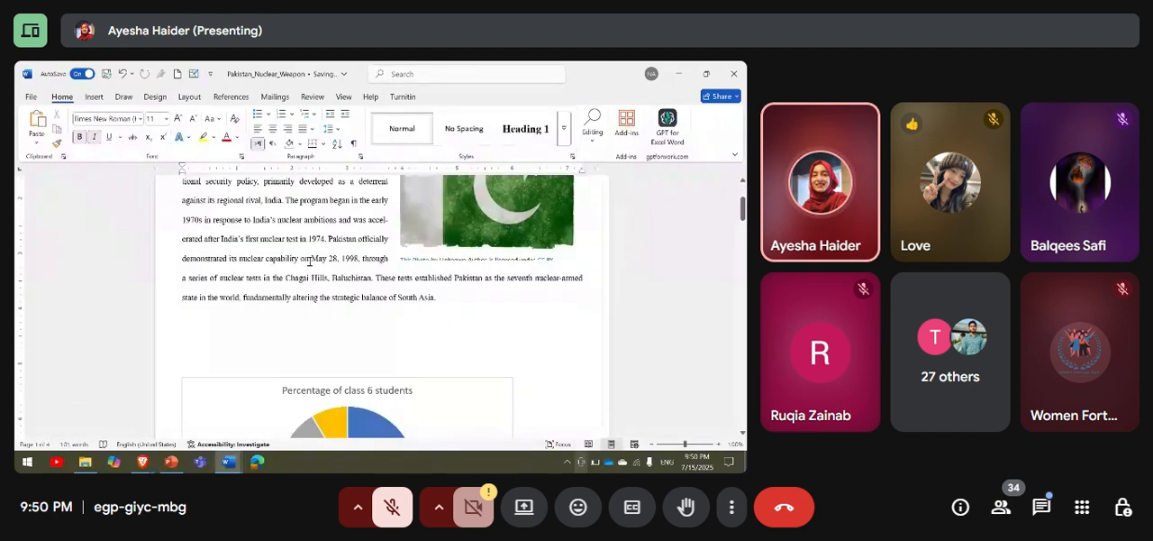
{"action": "scroll", "coordinate": [309, 261], "scroll_direction": "down", "scroll_amount": 10}
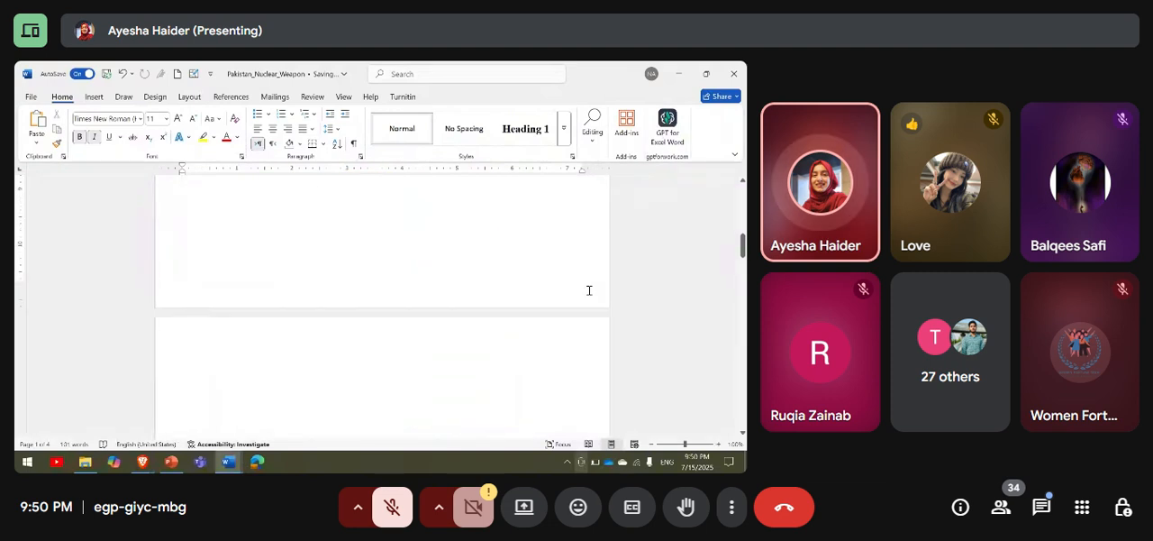
{"action": "double_click", "coordinate": [597, 291]}
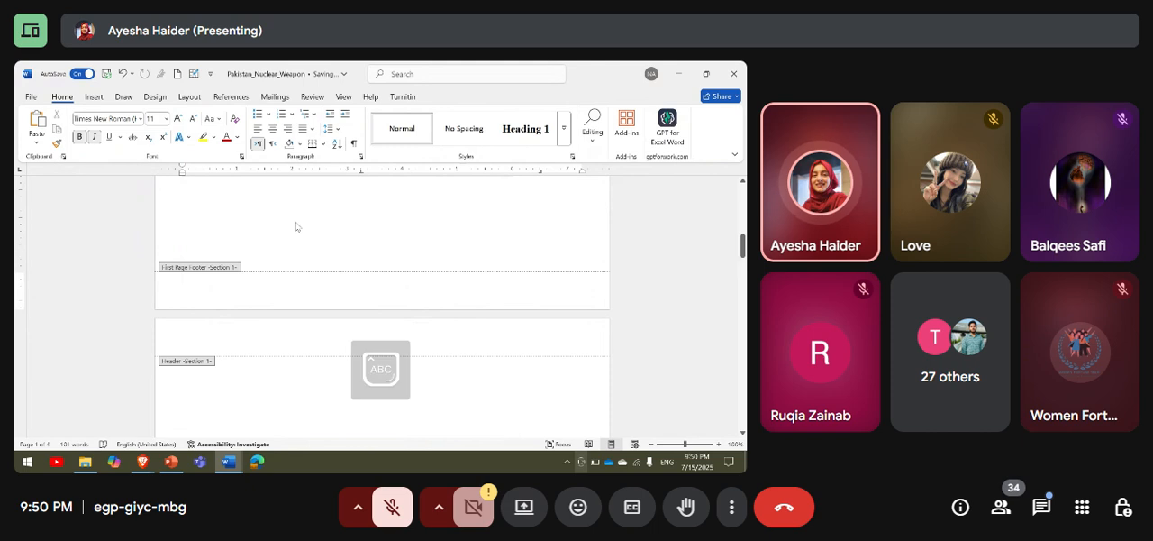
{"action": "type", "text": "S"}
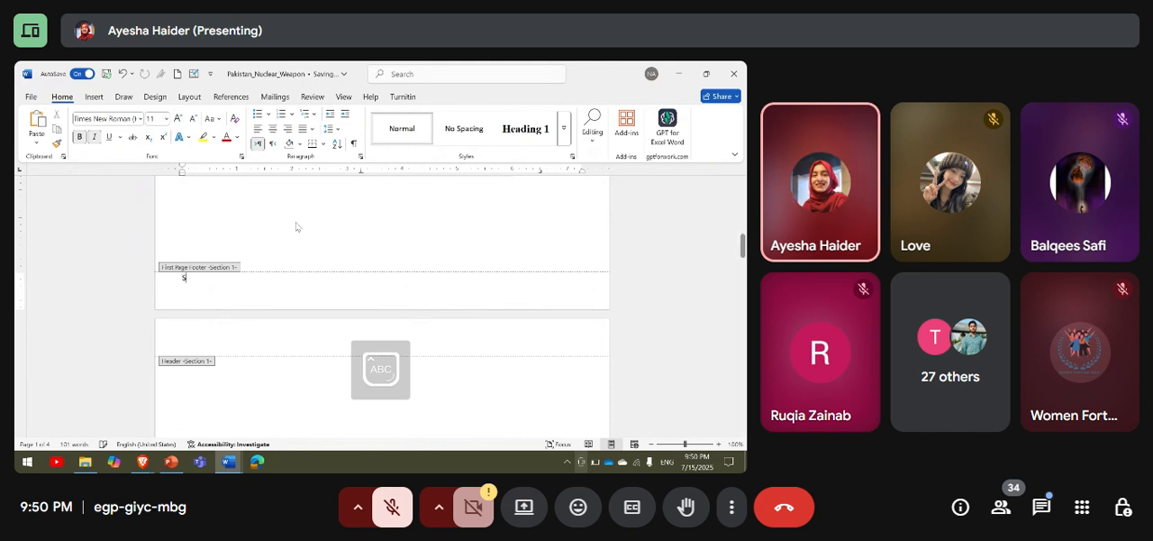
{"action": "type", "text": "TUDNET"}
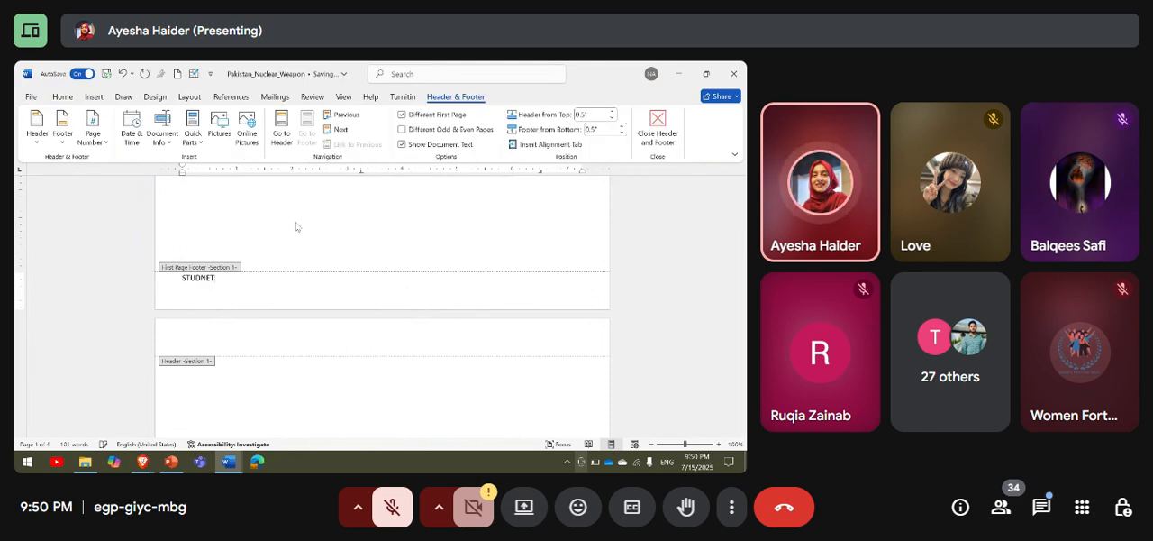
{"action": "key", "text": "BackSpace"}
{"action": "key", "text": "BackSpace"}
{"action": "key", "text": "BackSpace"}
{"action": "type", "text": "ENT NDU"}
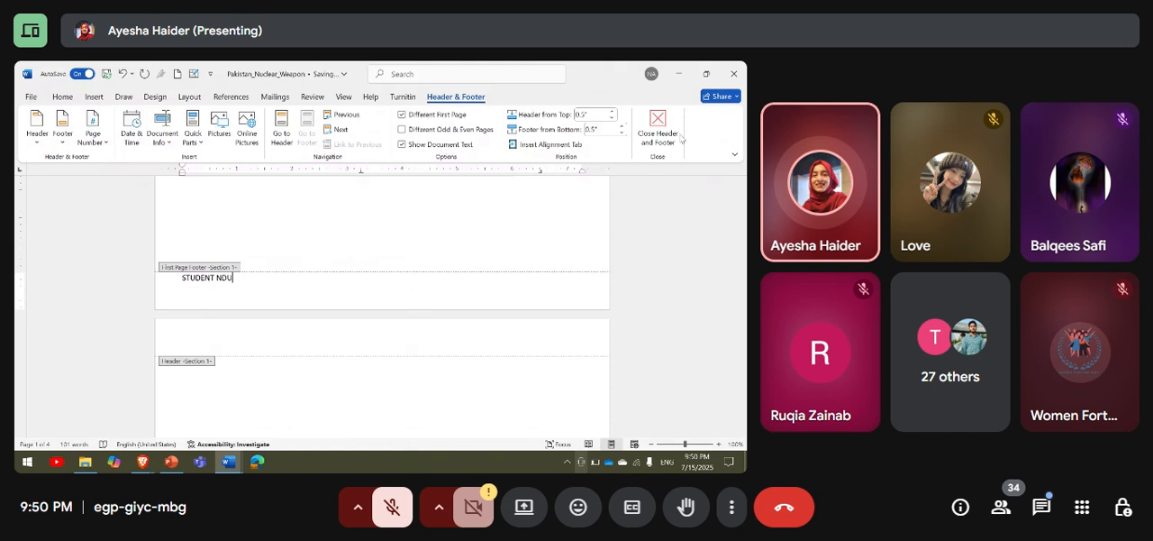
{"action": "left_click", "coordinate": [658, 126]}
Insert a Plain Number 1 page number at the top of the first page.
{"action": "scroll", "coordinate": [616, 252], "scroll_direction": "up", "scroll_amount": 10}
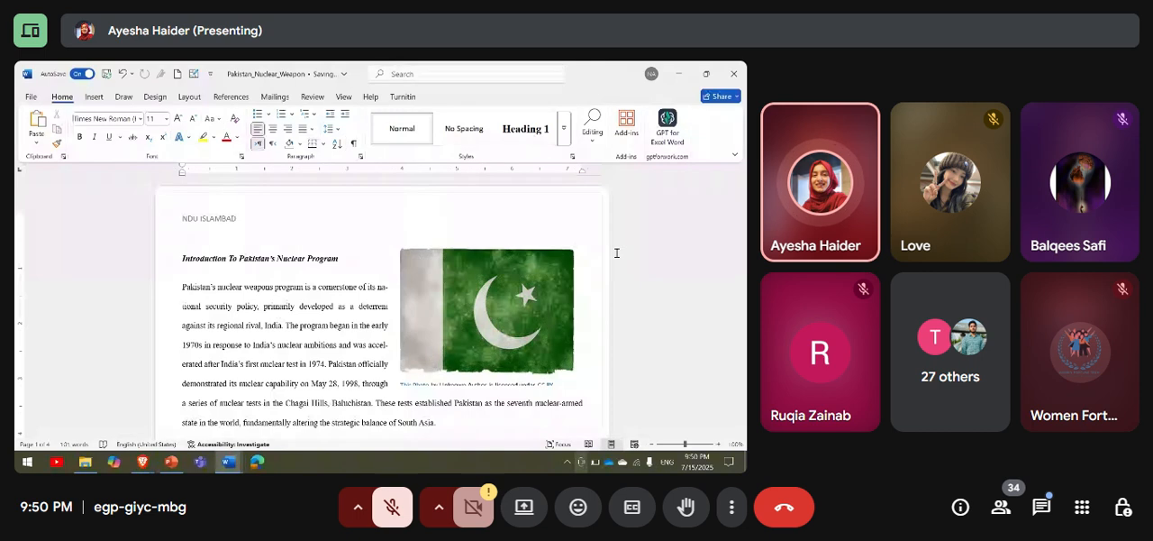
{"action": "scroll", "coordinate": [616, 253], "scroll_direction": "down", "scroll_amount": 10}
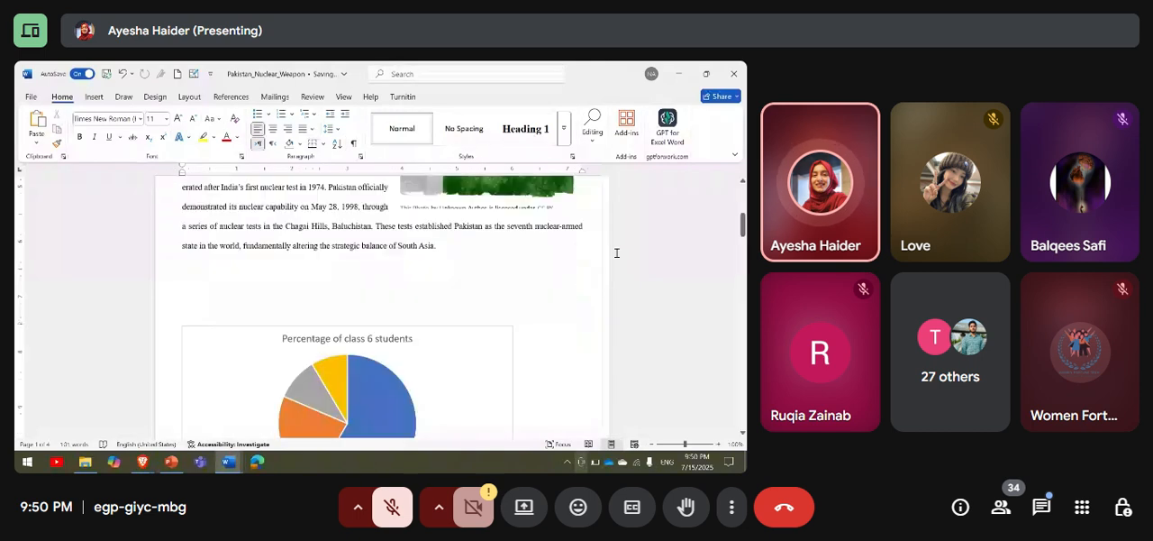
{"action": "scroll", "coordinate": [266, 304], "scroll_direction": "up", "scroll_amount": 5}
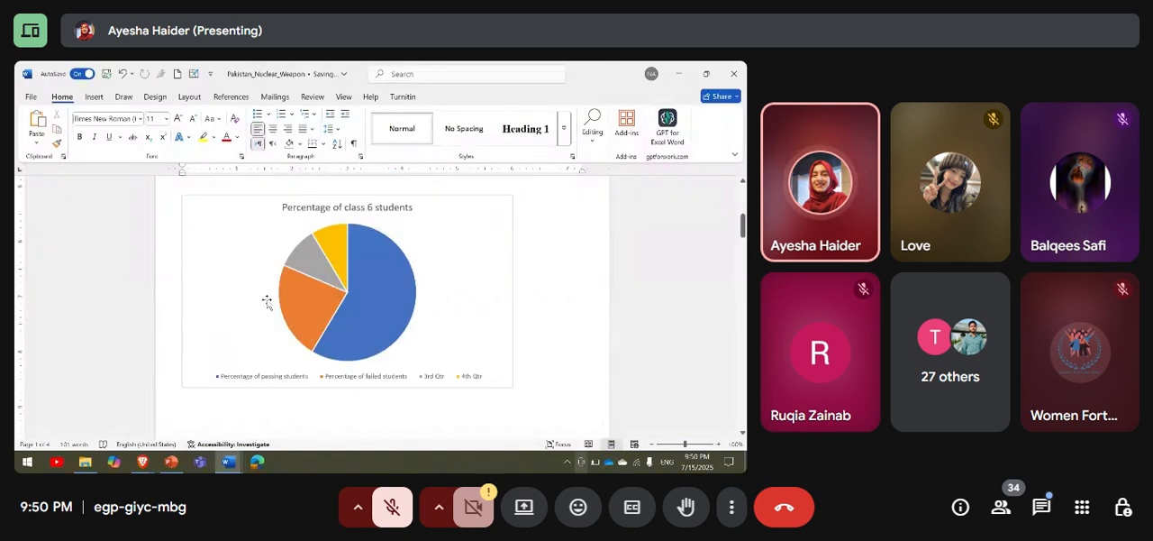
{"action": "scroll", "coordinate": [267, 303], "scroll_direction": "up", "scroll_amount": 5}
{"action": "left_click", "coordinate": [105, 97]}
{"action": "left_click", "coordinate": [491, 145]}
{"action": "mouse_move", "coordinate": [499, 164]}
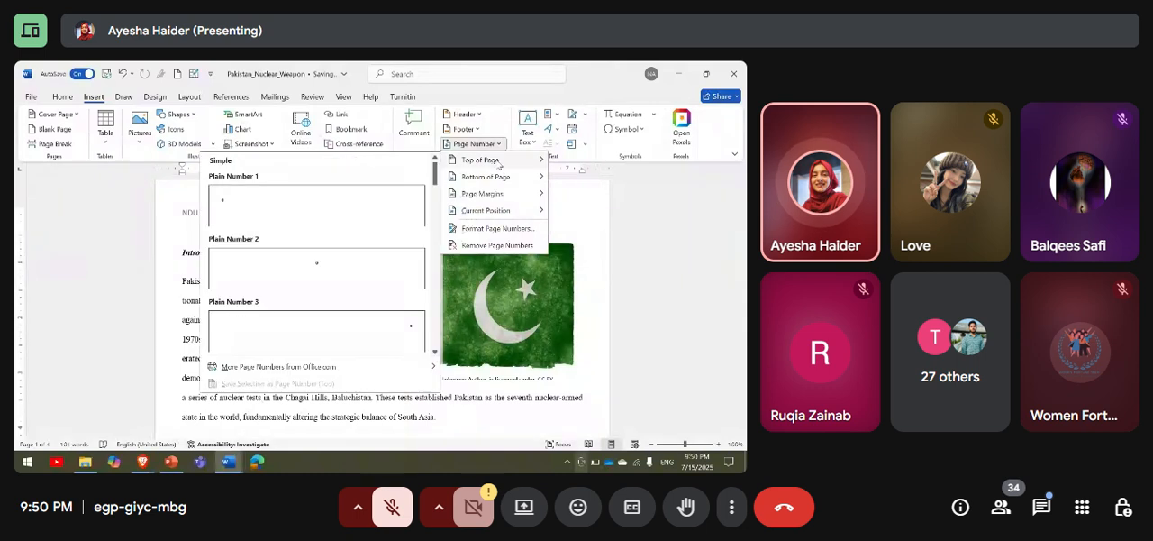
{"action": "left_click", "coordinate": [357, 213]}
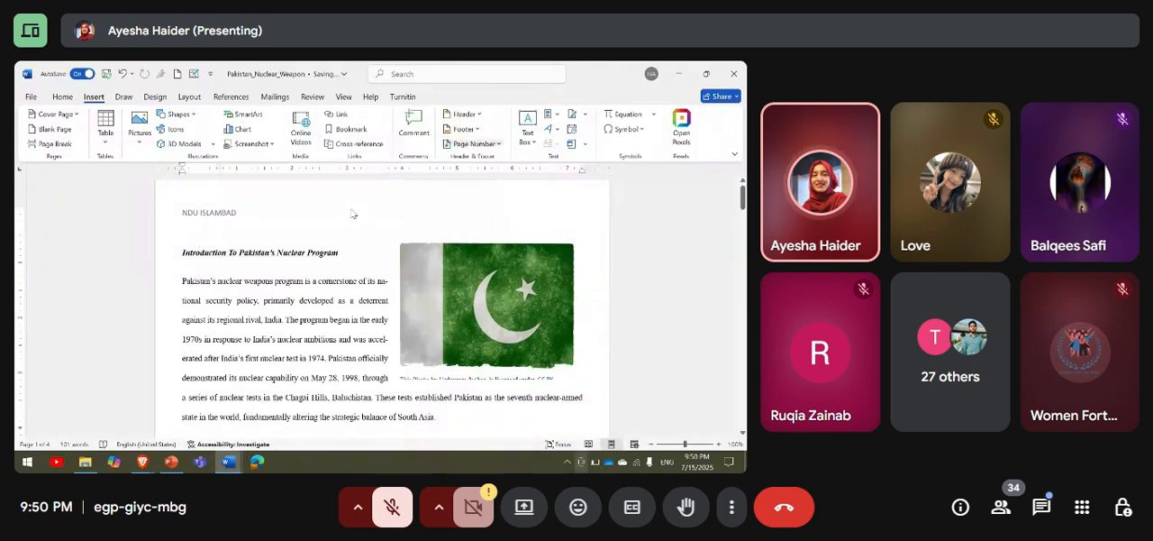
Check the page numbering on the following pages and close header and footer editing.
{"action": "scroll", "coordinate": [247, 220], "scroll_direction": "down", "scroll_amount": 10}
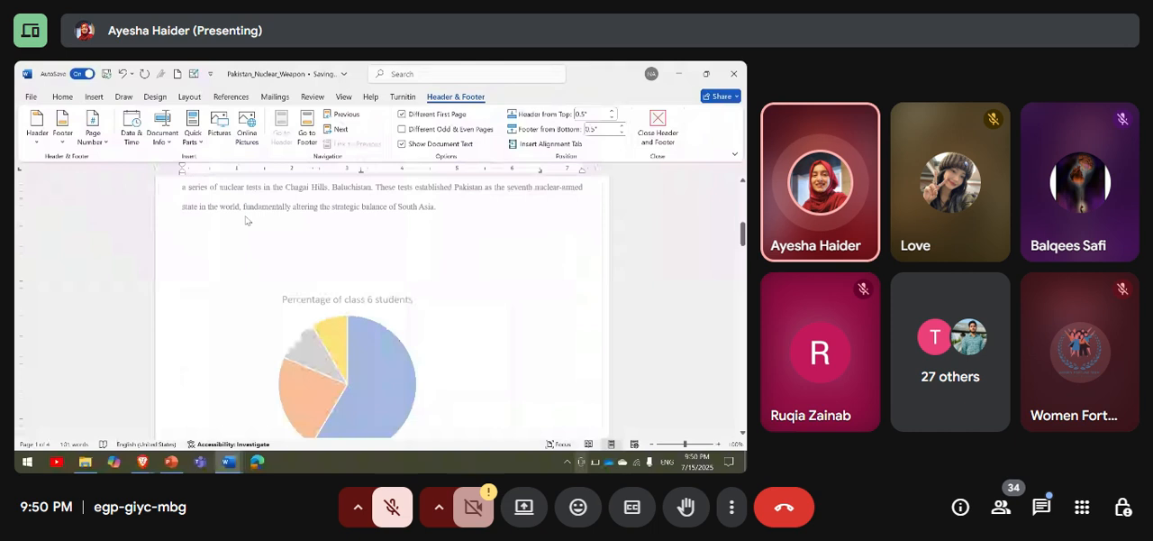
{"action": "scroll", "coordinate": [246, 220], "scroll_direction": "up", "scroll_amount": 5}
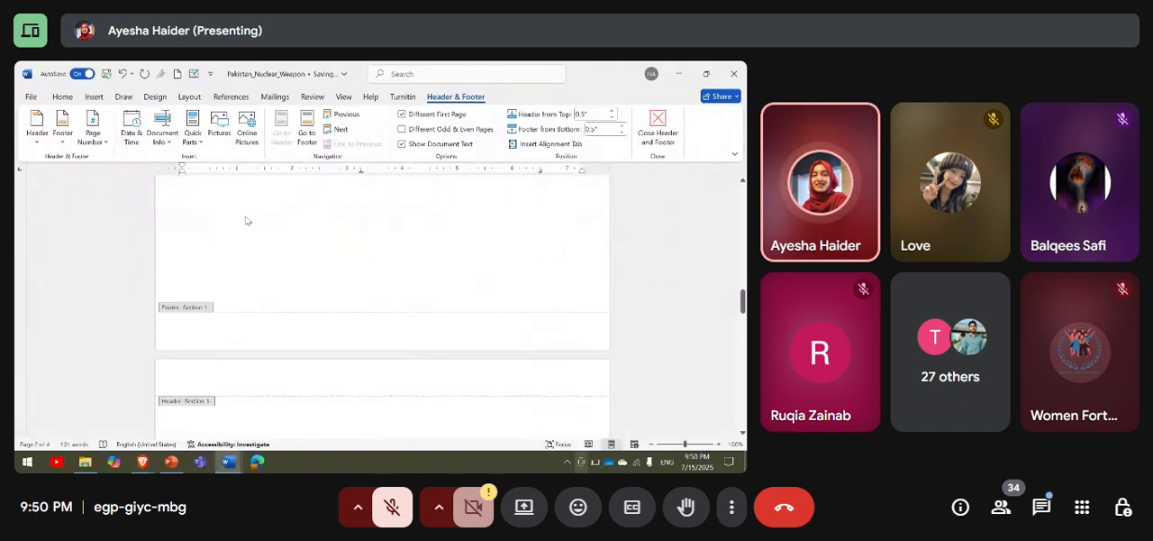
{"action": "scroll", "coordinate": [246, 219], "scroll_direction": "up", "scroll_amount": 5}
{"action": "scroll", "coordinate": [657, 136], "scroll_direction": "up", "scroll_amount": 1}
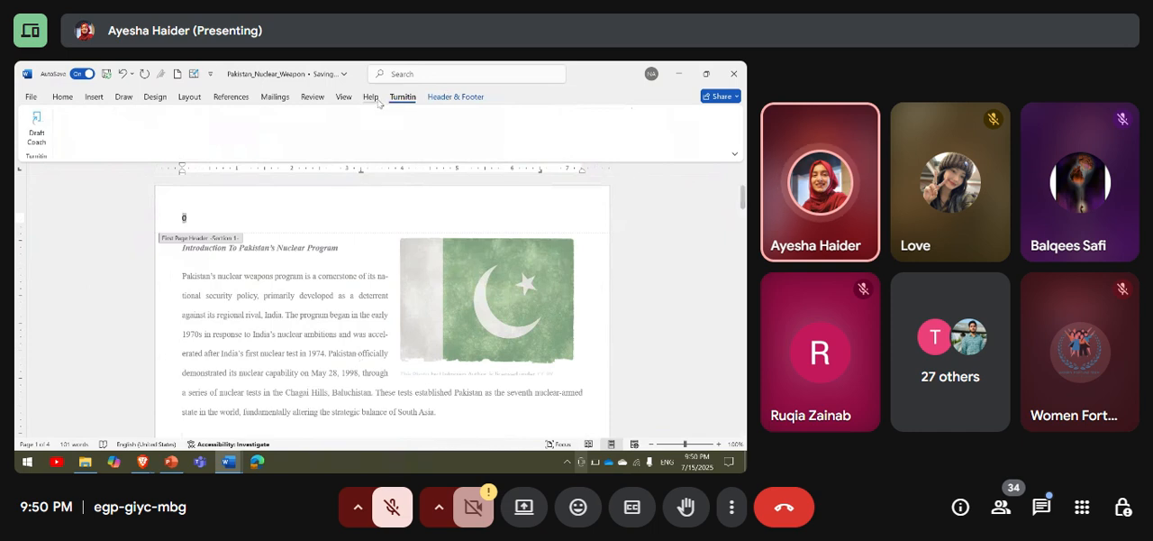
{"action": "left_click", "coordinate": [442, 97]}
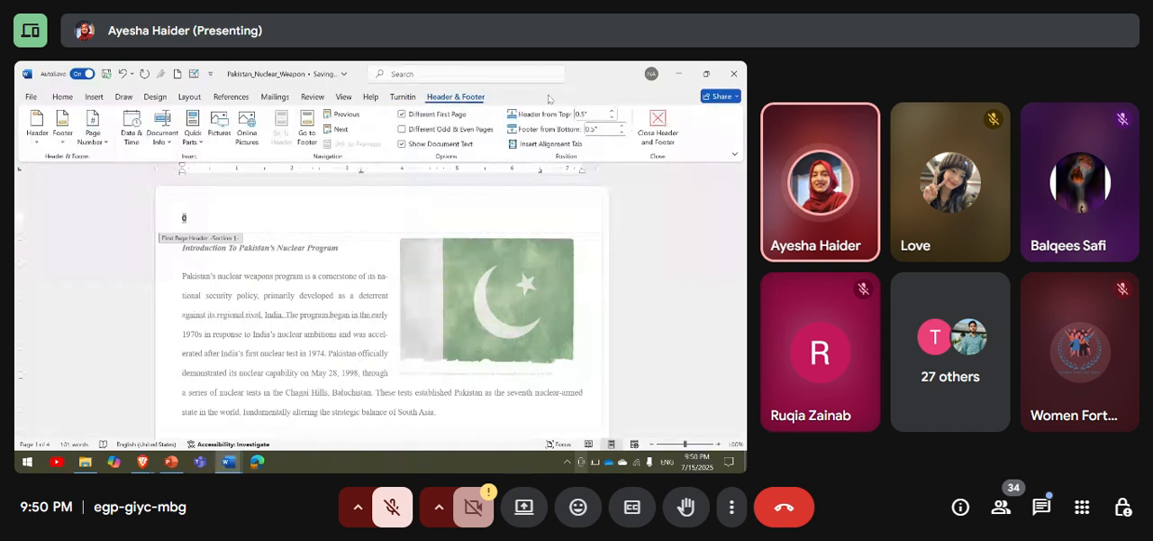
{"action": "left_click", "coordinate": [31, 97]}
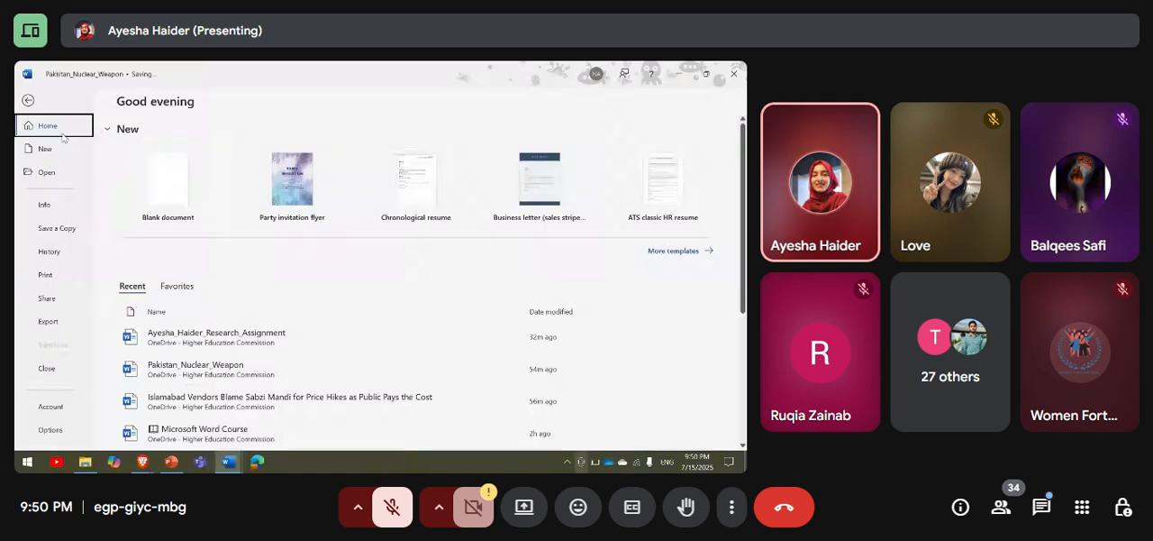
{"action": "left_click", "coordinate": [27, 100]}
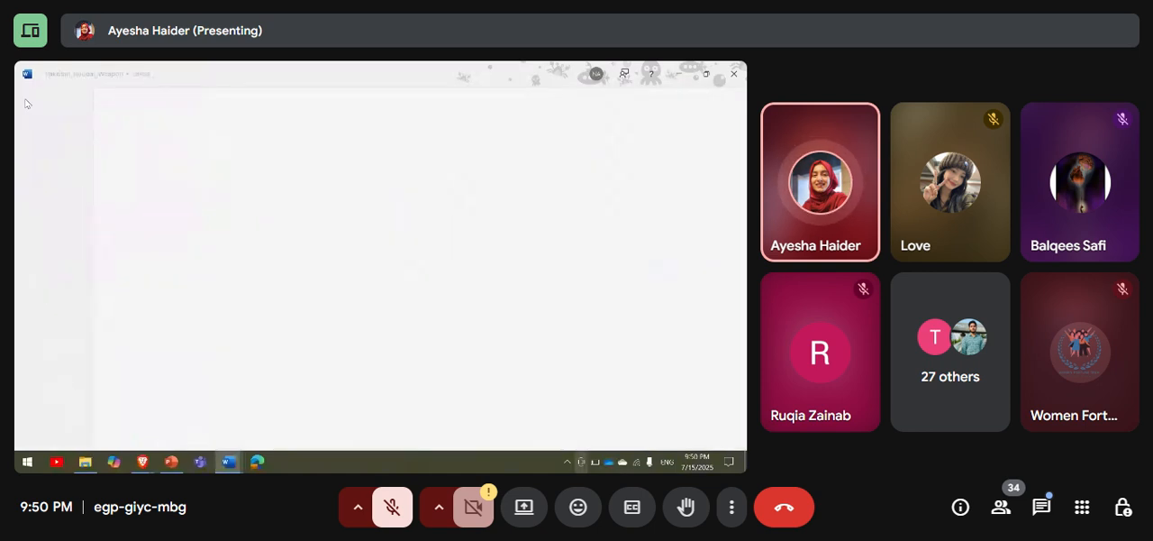
{"action": "left_click", "coordinate": [642, 133]}
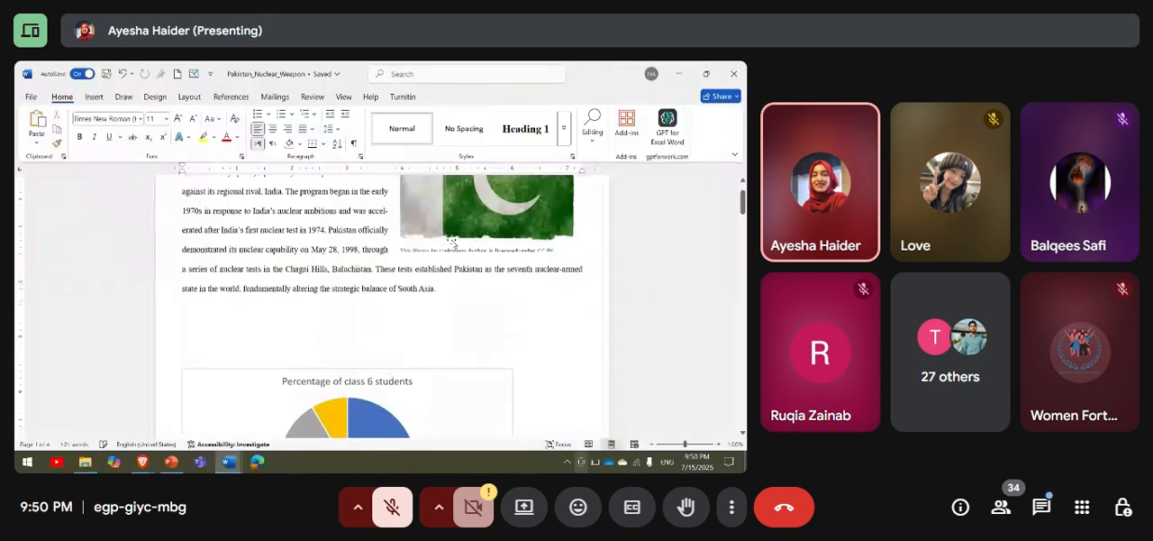
Copy the introduction heading and paragraph with the flag picture into a new blank document.
{"action": "right_click", "coordinate": [453, 306]}
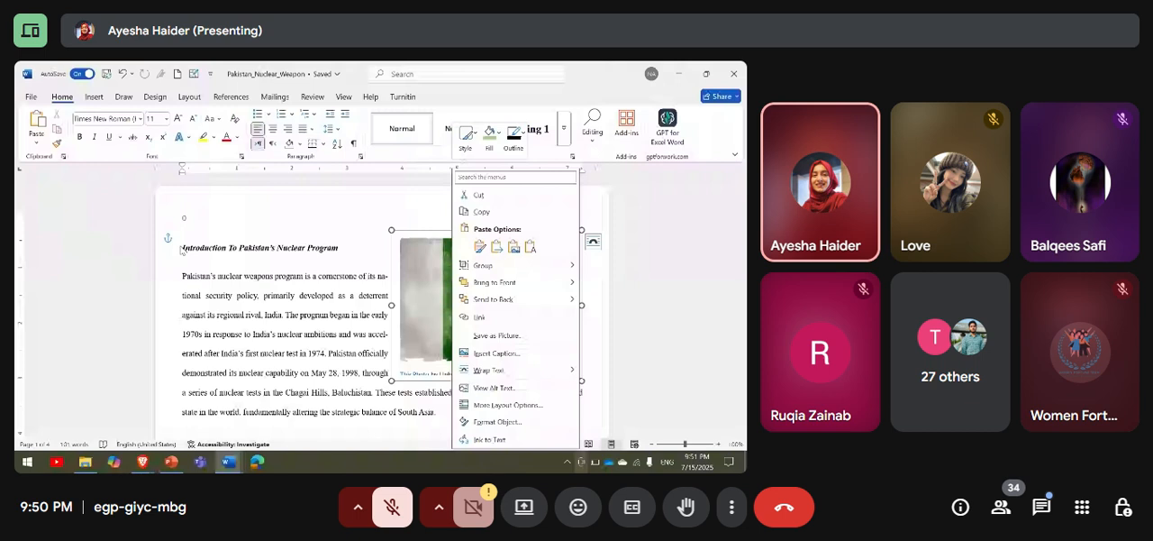
{"action": "left_click", "coordinate": [183, 247]}
{"action": "left_click_drag", "start_coordinate": [183, 247], "coordinate": [438, 414]}
{"action": "key", "text": "ctrl+c"}
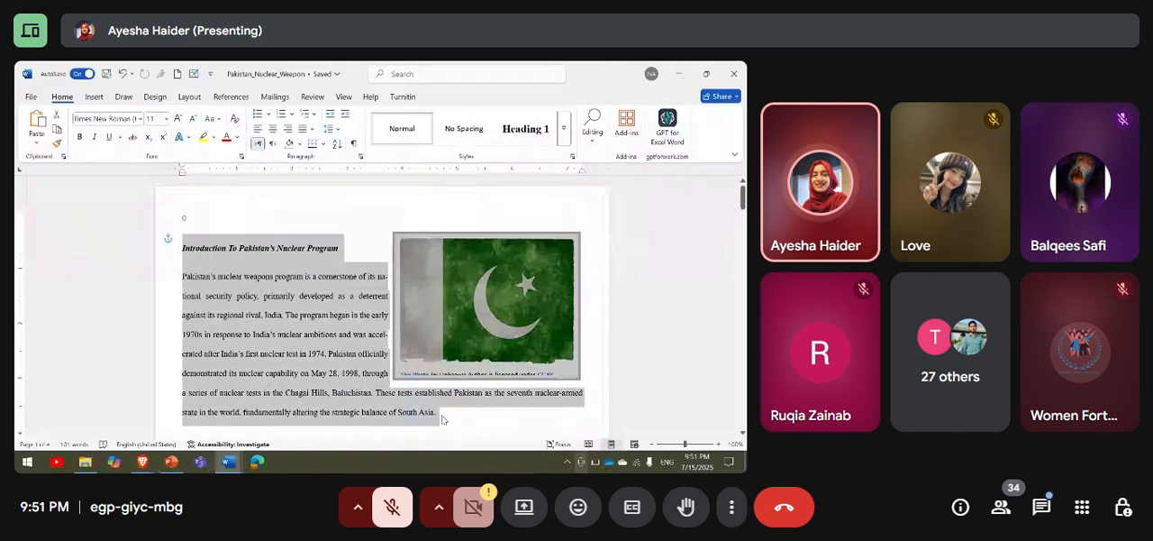
{"action": "left_click", "coordinate": [30, 96]}
{"action": "left_click", "coordinate": [168, 183]}
{"action": "key", "text": "ctrl+v"}
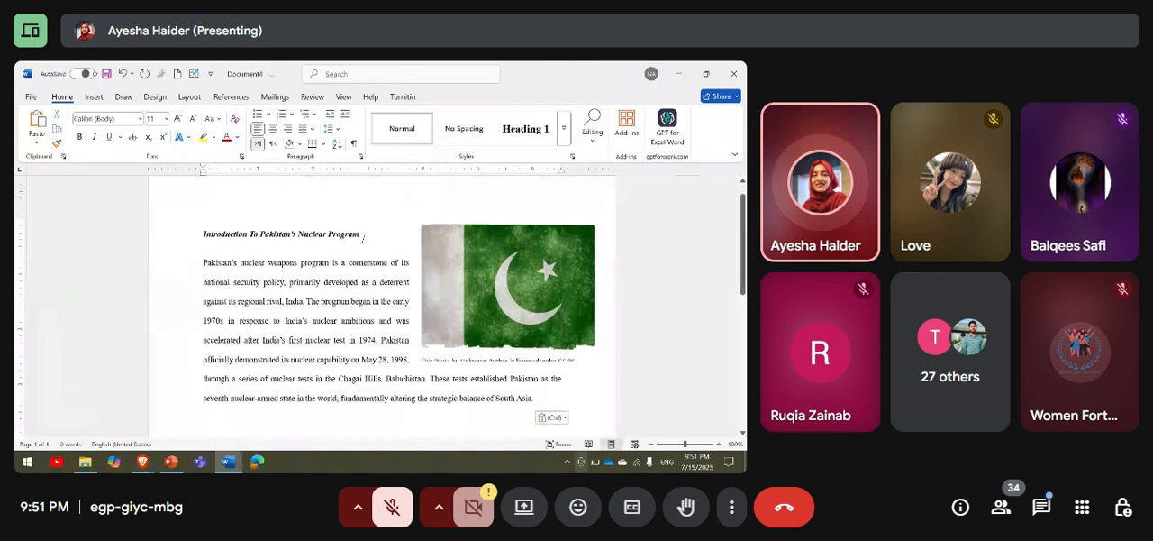
Delete the flag picture from the pasted text in the new document.
{"action": "scroll", "coordinate": [363, 252], "scroll_direction": "down", "scroll_amount": 1}
{"action": "left_click", "coordinate": [518, 266]}
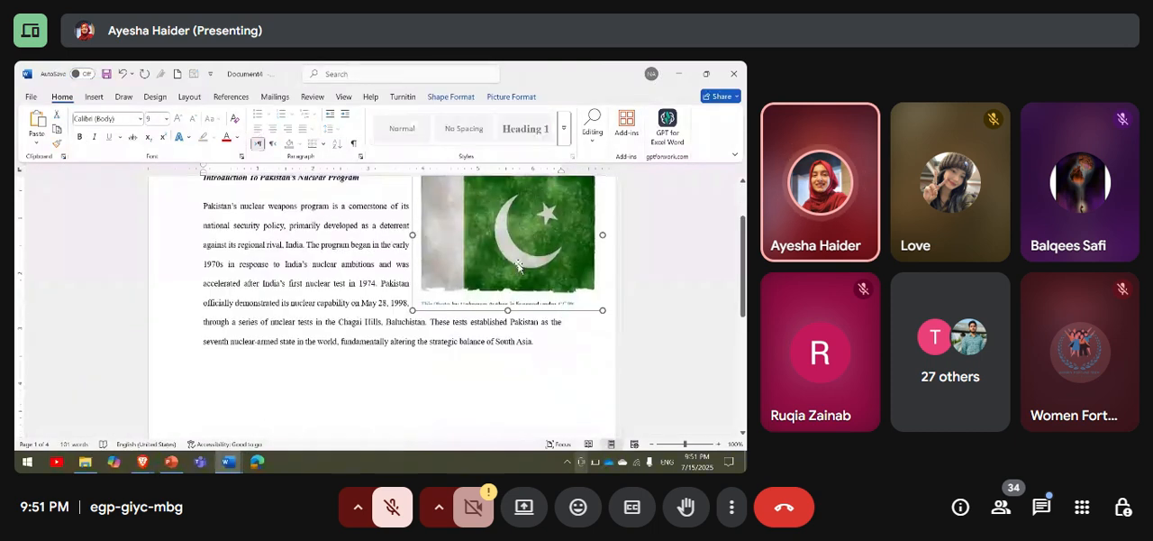
{"action": "key", "text": "Delete"}
Insert a Blank header with the text "NDU ISLAMABAD" in the new document and close header editing.
{"action": "scroll", "coordinate": [518, 266], "scroll_direction": "up", "scroll_amount": 1}
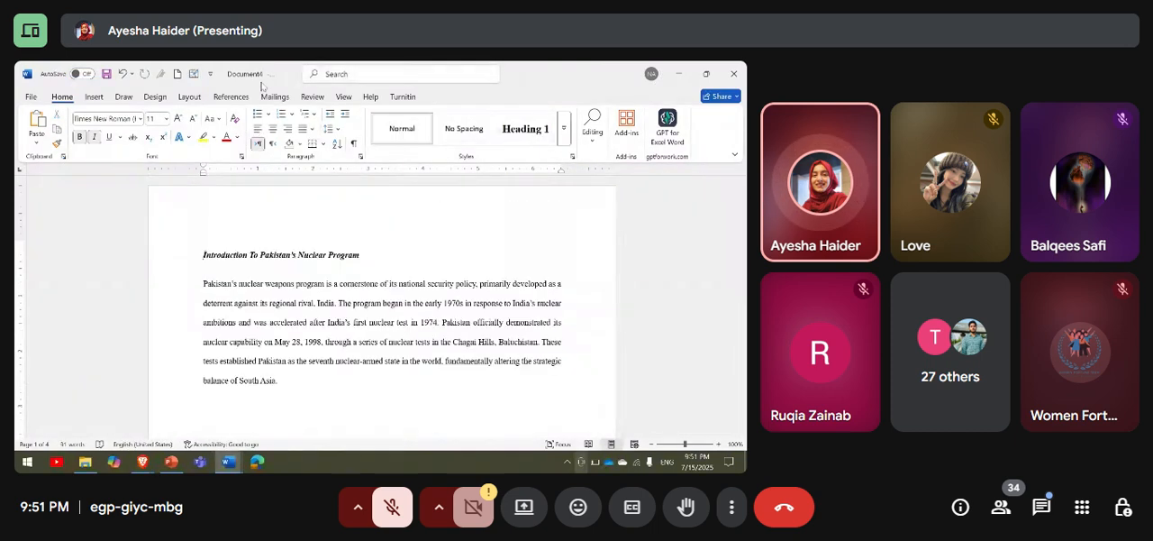
{"action": "left_click", "coordinate": [95, 98]}
{"action": "left_click", "coordinate": [480, 116]}
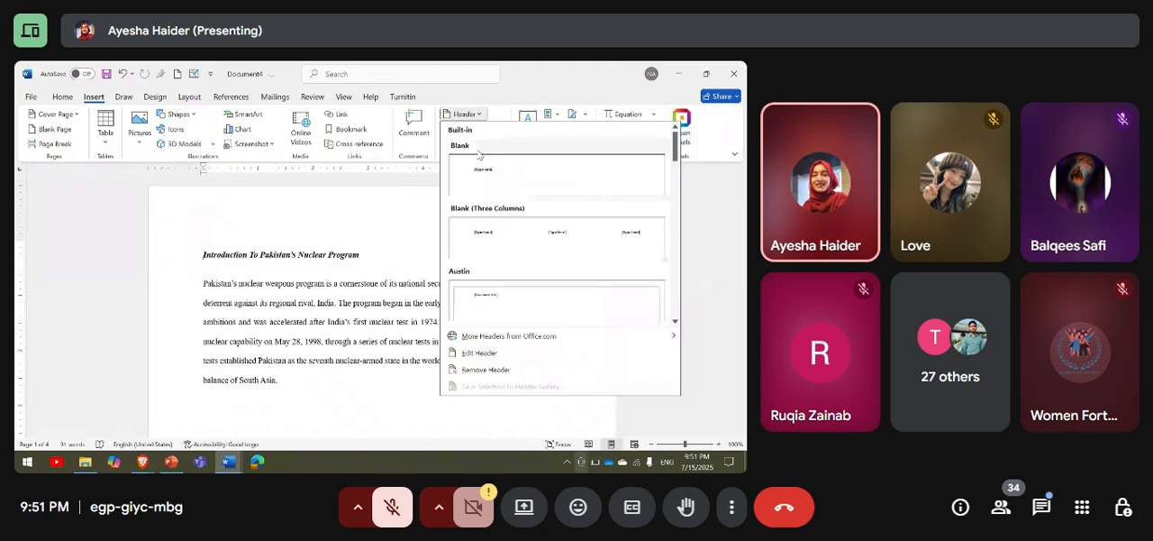
{"action": "left_click", "coordinate": [491, 171]}
{"action": "type", "text": "ND"}
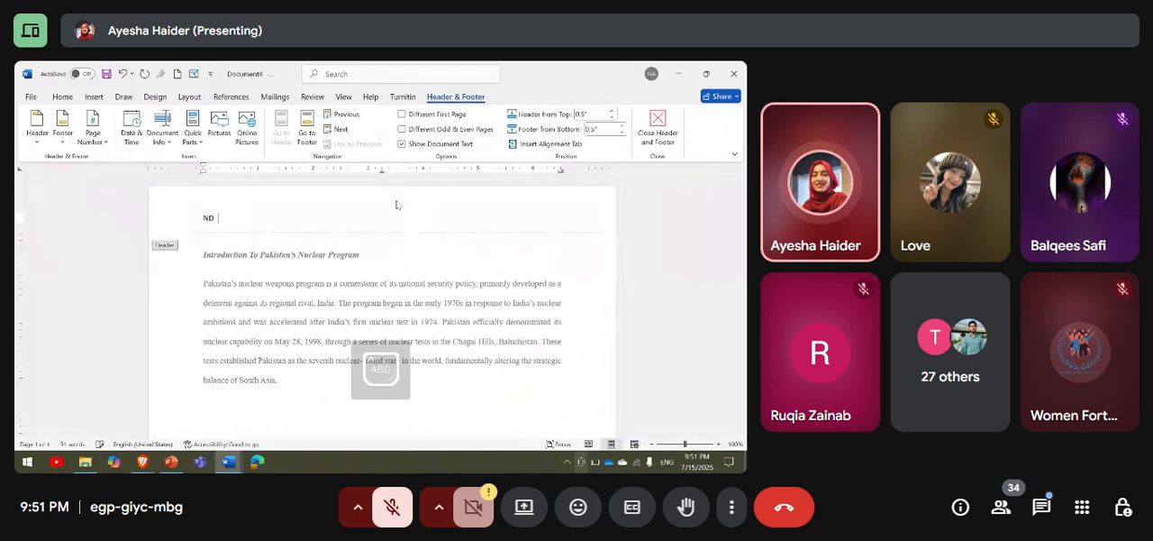
{"action": "type", "text": " U ISLMABAD"}
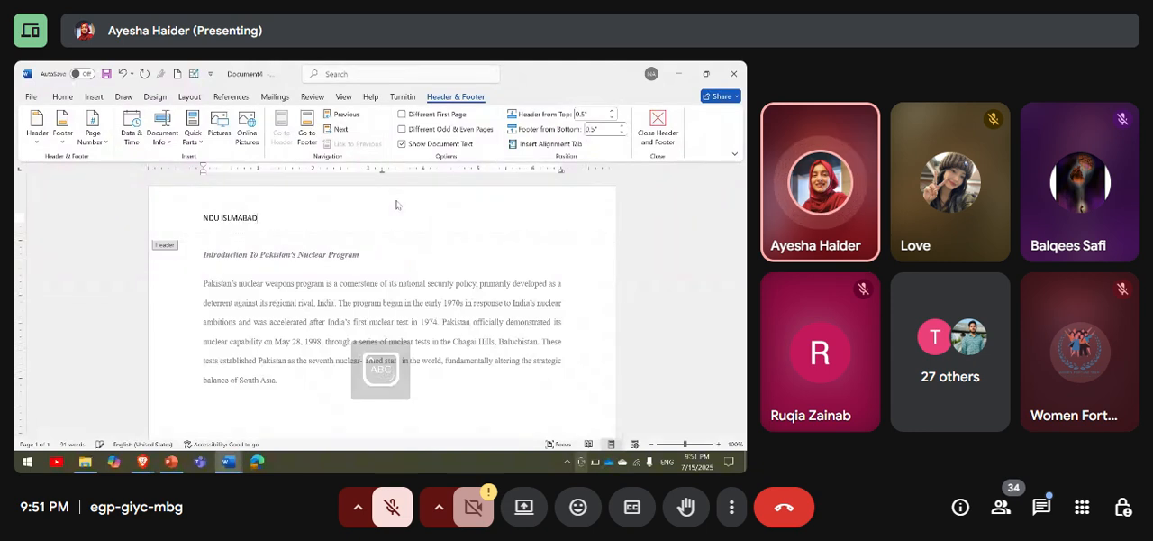
{"action": "key", "text": "Left"}
{"action": "key", "text": "Left"}
{"action": "key", "text": "Left"}
{"action": "key", "text": "Left"}
{"action": "key", "text": "Left"}
{"action": "type", "text": "A"}
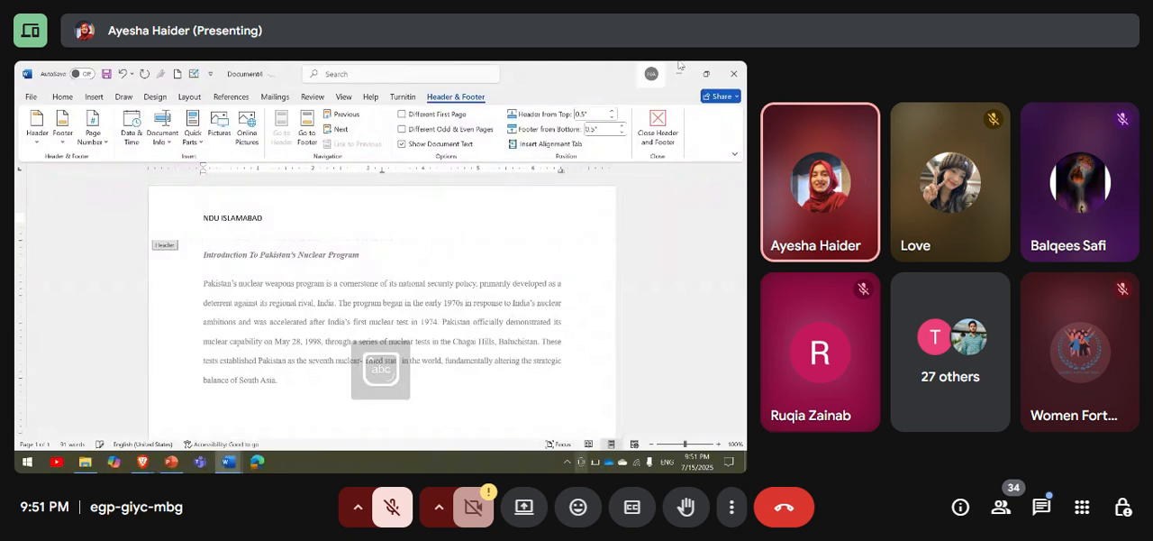
{"action": "left_click", "coordinate": [658, 127]}
Insert a blank page before the introduction heading and check the header on both pages.
{"action": "scroll", "coordinate": [618, 301], "scroll_direction": "down", "scroll_amount": 1}
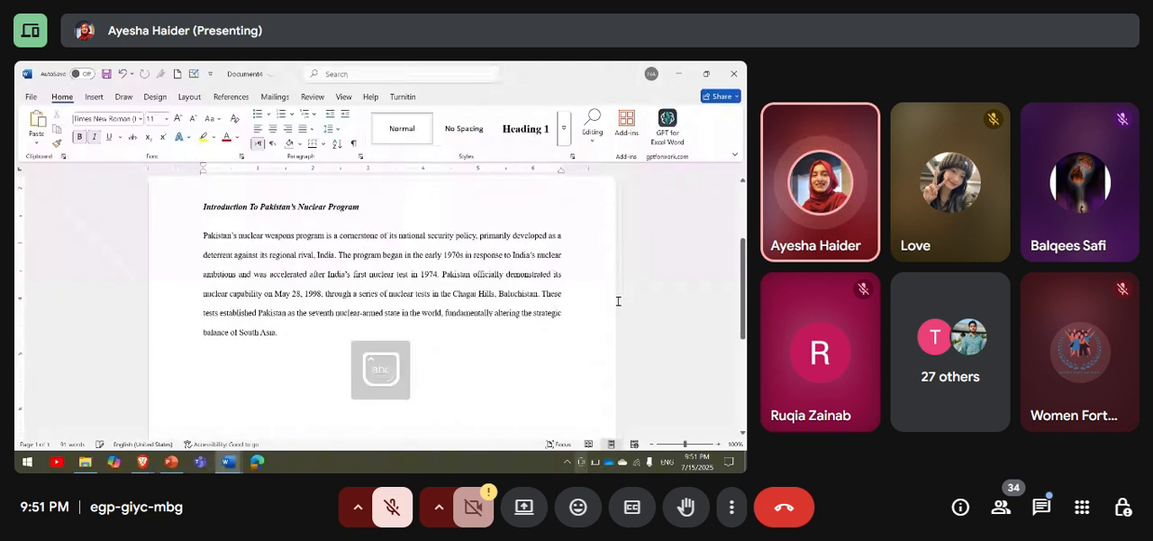
{"action": "scroll", "coordinate": [618, 300], "scroll_direction": "down", "scroll_amount": 5}
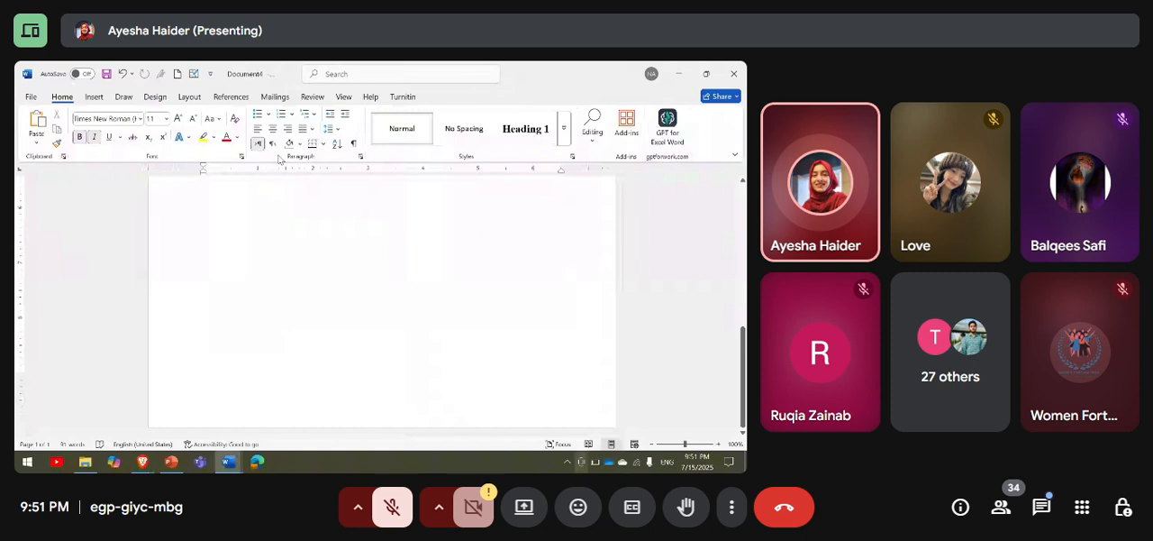
{"action": "left_click", "coordinate": [94, 97]}
{"action": "scroll", "coordinate": [257, 292], "scroll_direction": "down", "scroll_amount": 5}
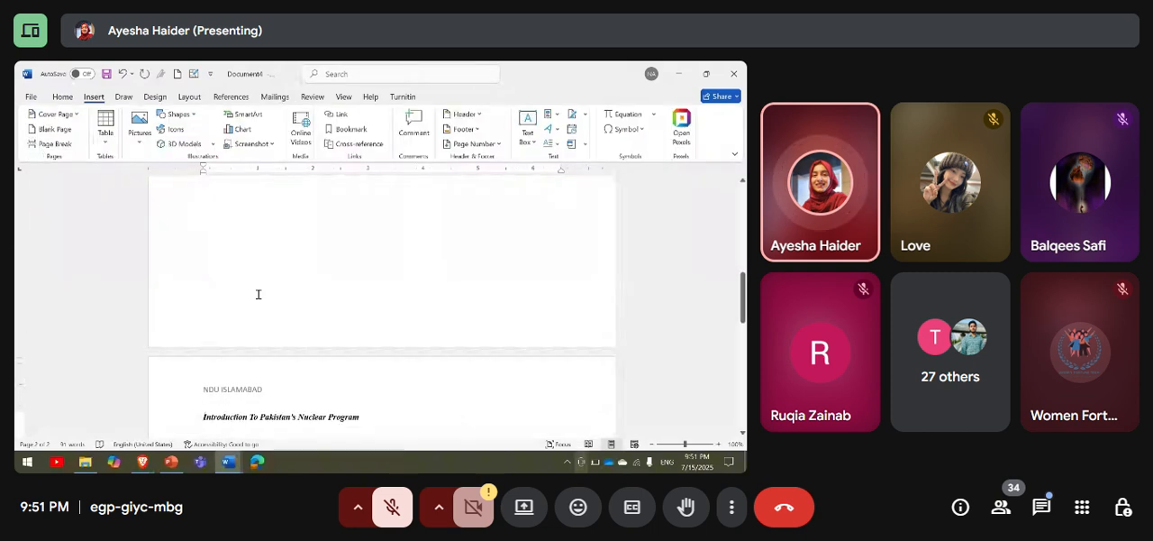
{"action": "scroll", "coordinate": [258, 295], "scroll_direction": "down", "scroll_amount": 1}
{"action": "scroll", "coordinate": [258, 293], "scroll_direction": "up", "scroll_amount": 11}
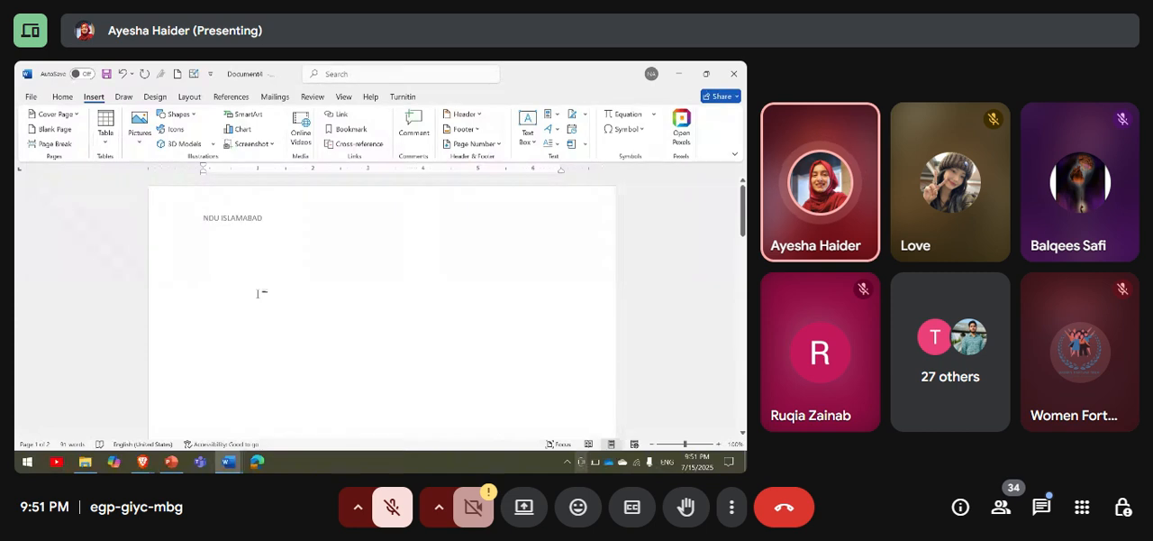
{"action": "scroll", "coordinate": [261, 293], "scroll_direction": "down", "scroll_amount": 10}
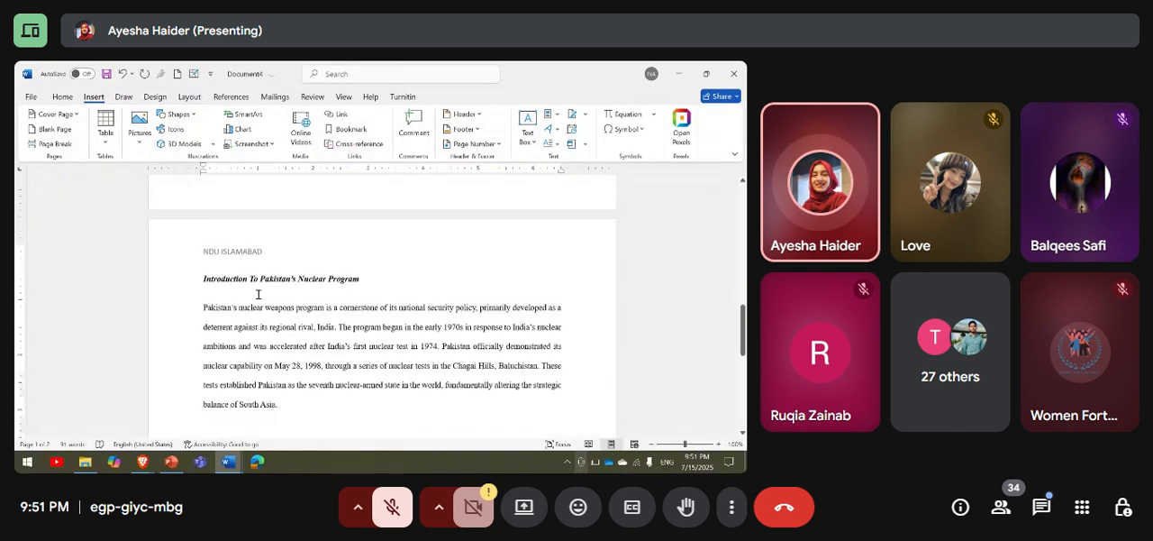
Delete the introduction heading and paragraph from the second page.
{"action": "scroll", "coordinate": [261, 324], "scroll_direction": "down", "scroll_amount": 1}
{"action": "left_click_drag", "start_coordinate": [280, 373], "coordinate": [202, 237]}
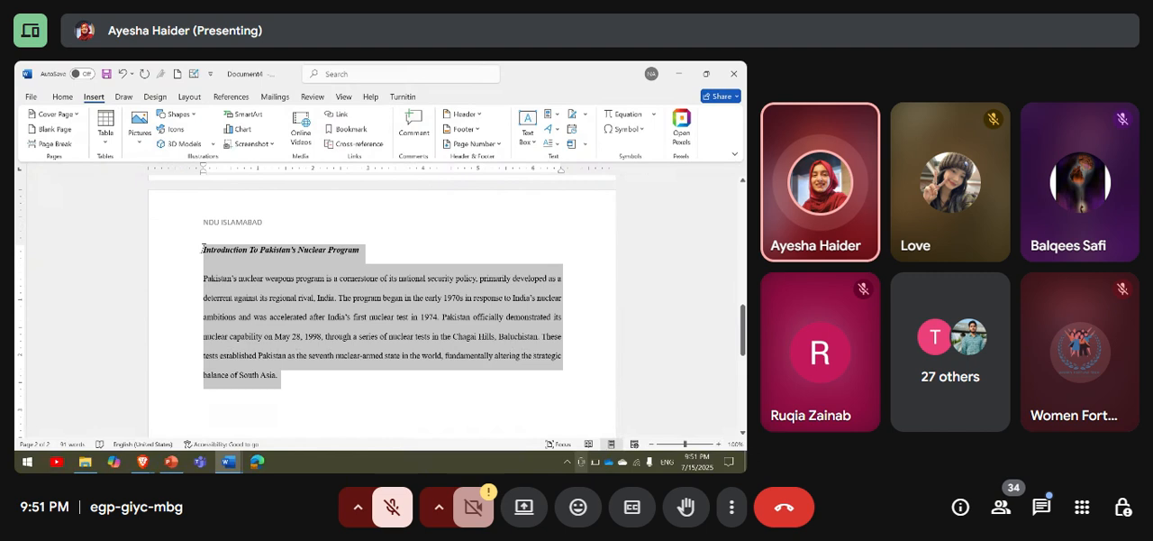
{"action": "key", "text": "Delete"}
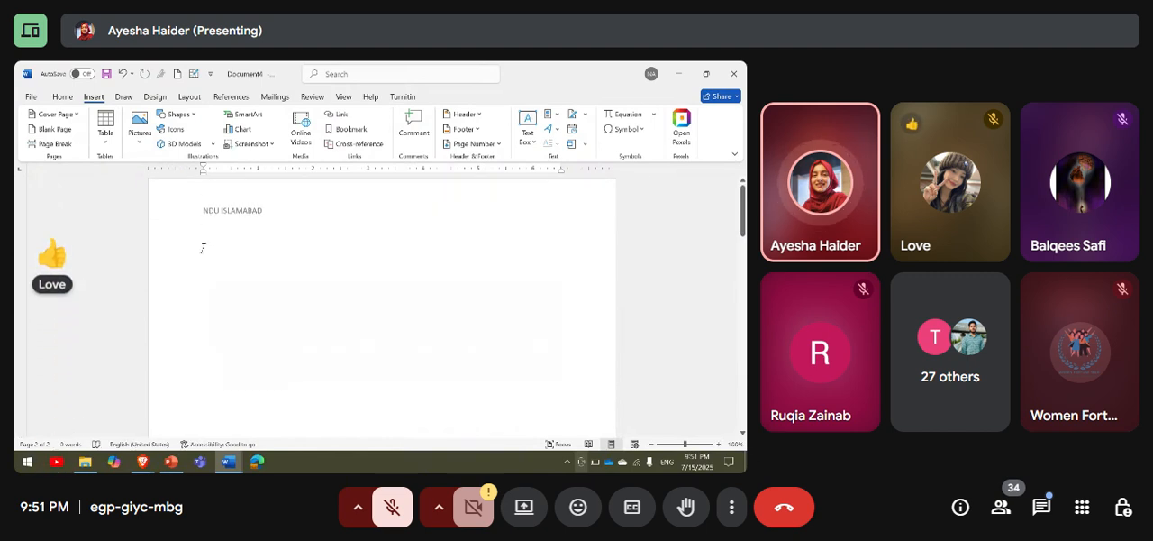
{"action": "scroll", "coordinate": [273, 233], "scroll_direction": "up", "scroll_amount": 3}
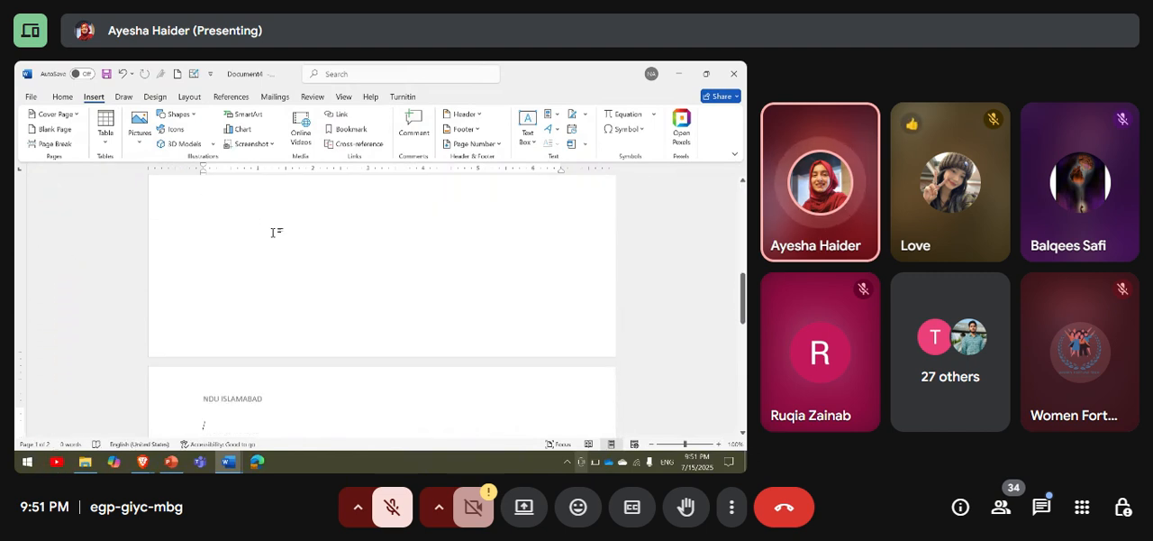
Insert a Blank footer with the text "Student FCS", close footer editing and check the footer on both pages.
{"action": "left_click", "coordinate": [123, 98]}
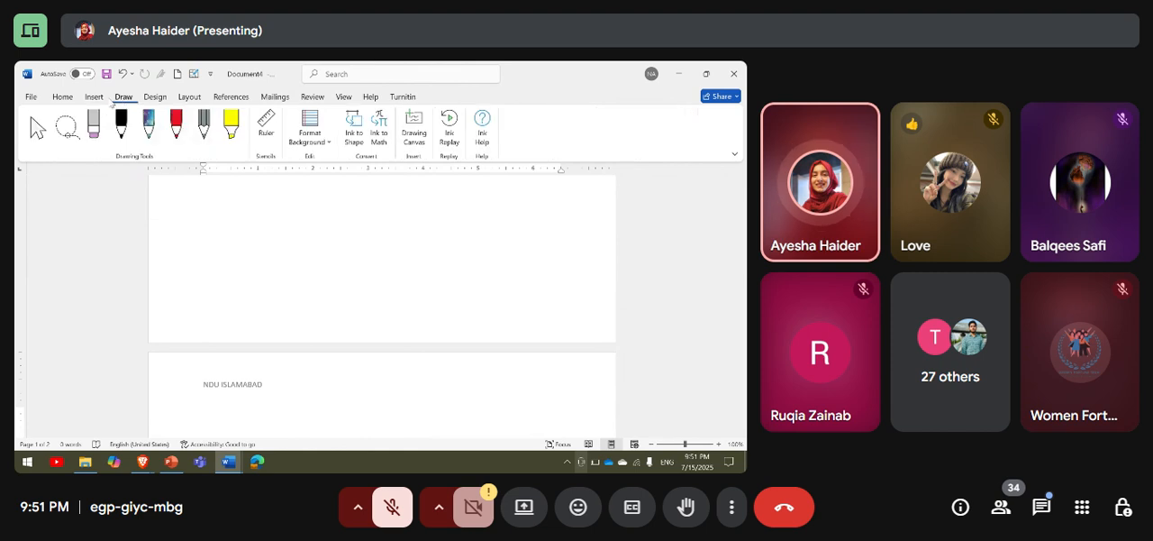
{"action": "left_click", "coordinate": [62, 97]}
{"action": "left_click", "coordinate": [88, 98]}
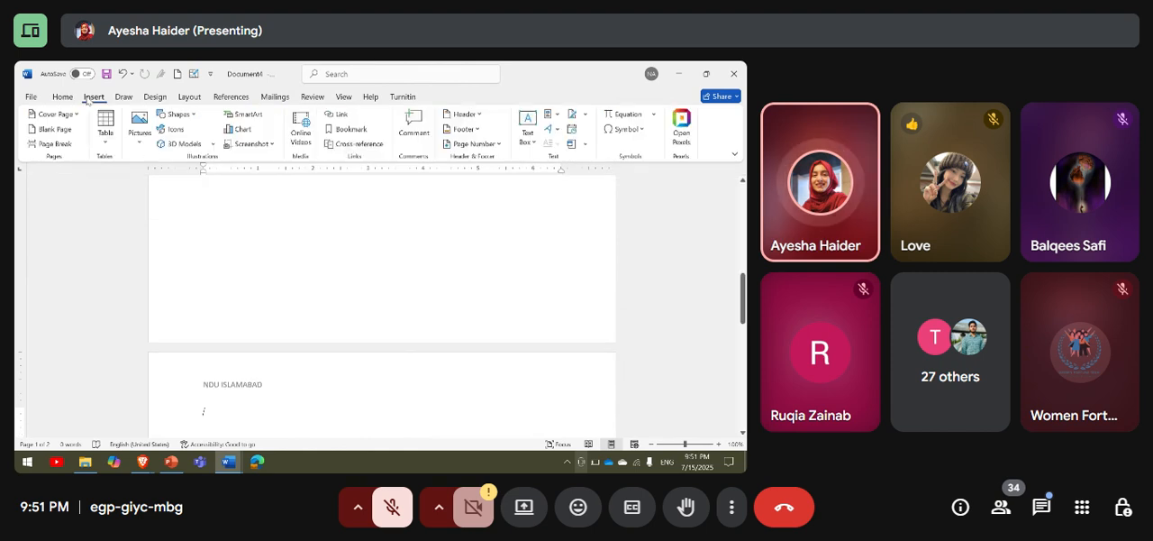
{"action": "left_click", "coordinate": [464, 128]}
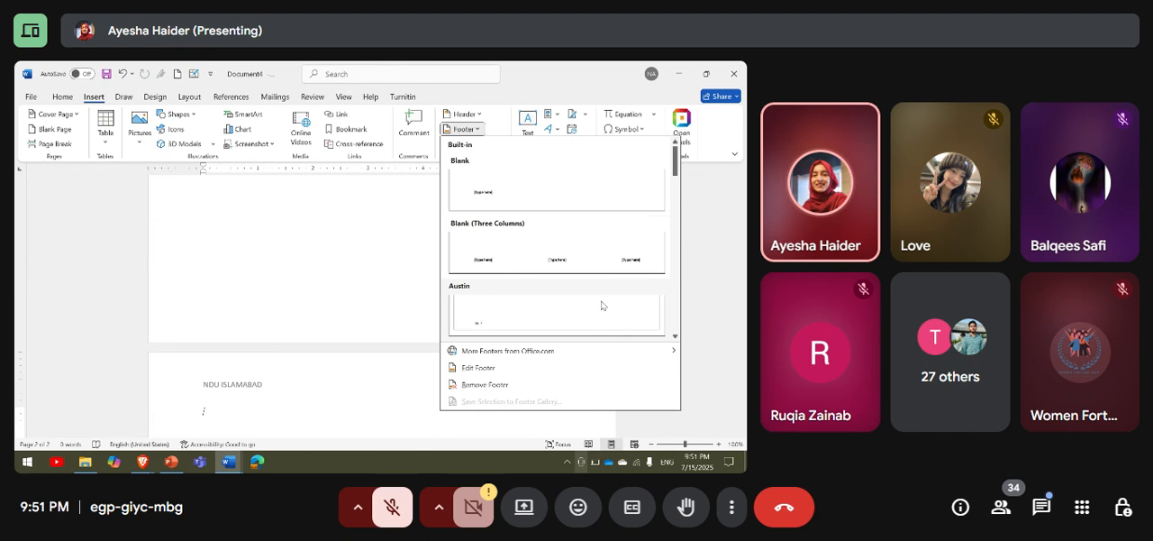
{"action": "left_click", "coordinate": [530, 202]}
{"action": "key", "text": "BackSpace"}
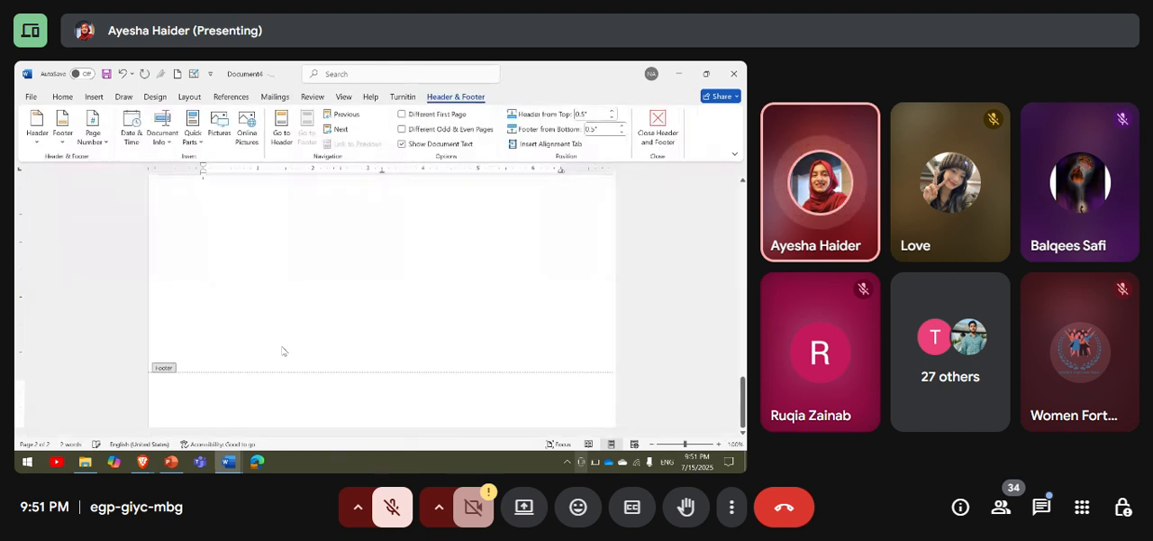
{"action": "type", "text": "Student FCS"}
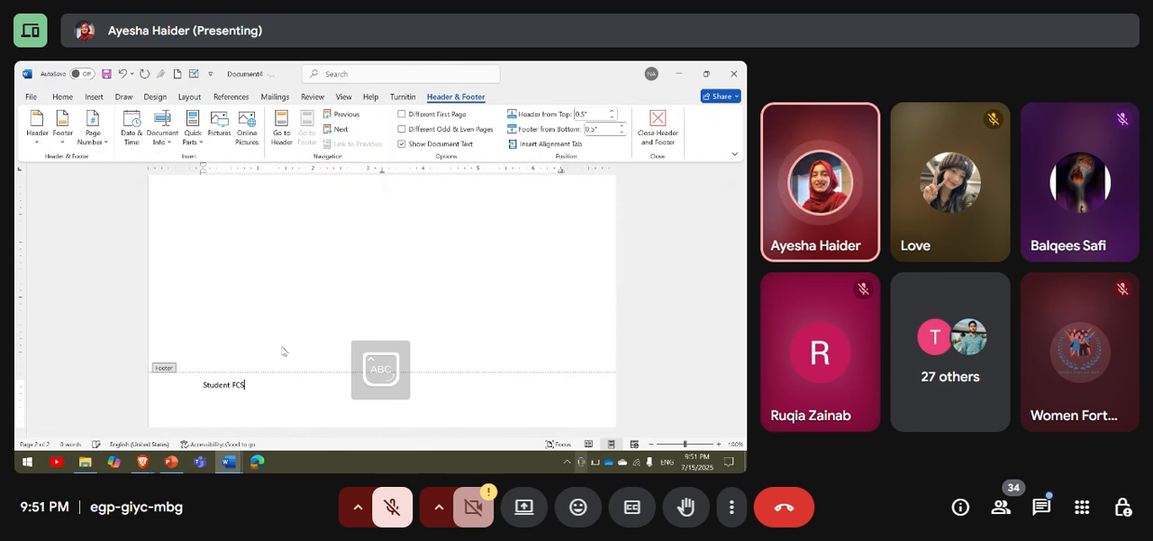
{"action": "left_click", "coordinate": [674, 133]}
{"action": "scroll", "coordinate": [569, 214], "scroll_direction": "up", "scroll_amount": 10}
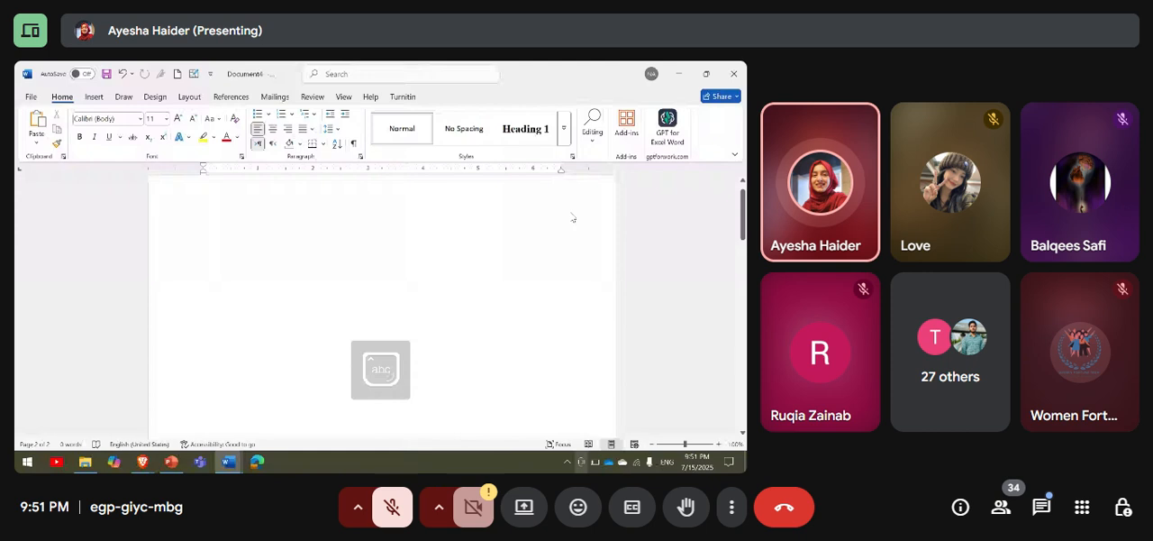
{"action": "scroll", "coordinate": [567, 212], "scroll_direction": "down", "scroll_amount": 5}
{"action": "scroll", "coordinate": [565, 211], "scroll_direction": "down", "scroll_amount": 8}
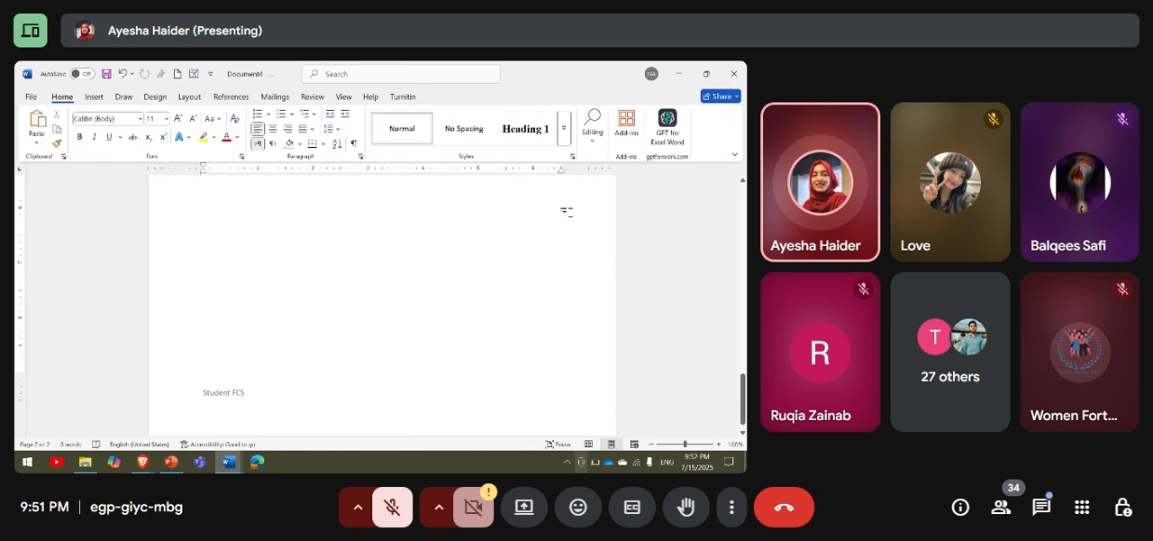
{"action": "scroll", "coordinate": [567, 213], "scroll_direction": "up", "scroll_amount": 10}
{"action": "scroll", "coordinate": [573, 218], "scroll_direction": "up", "scroll_amount": 1}
Insert a centred Plain Number 2 page number at the bottom of the page and check the numbering on both pages.
{"action": "left_click", "coordinate": [95, 95]}
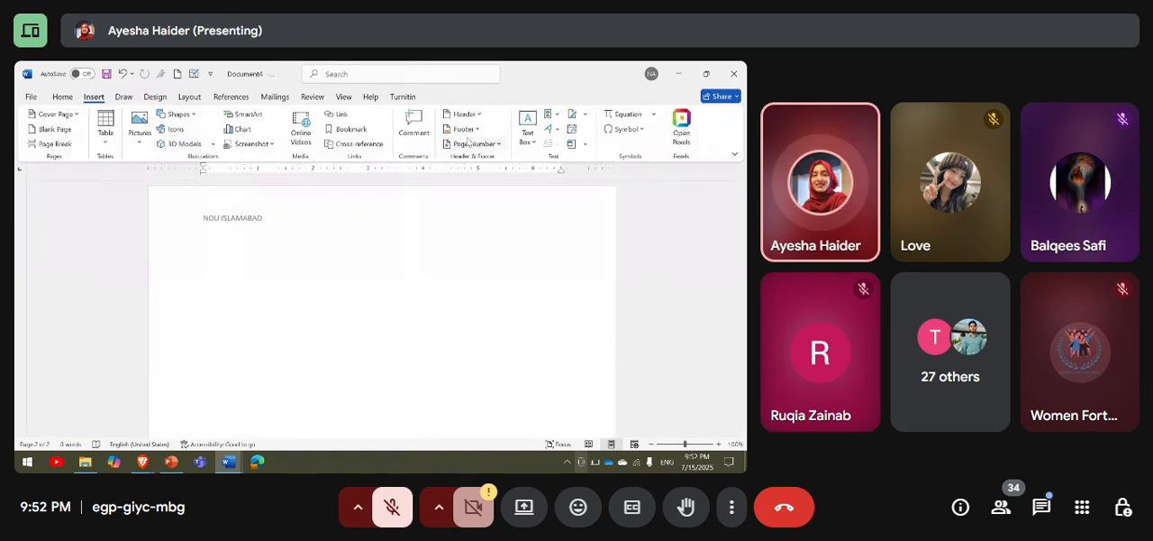
{"action": "left_click", "coordinate": [491, 144]}
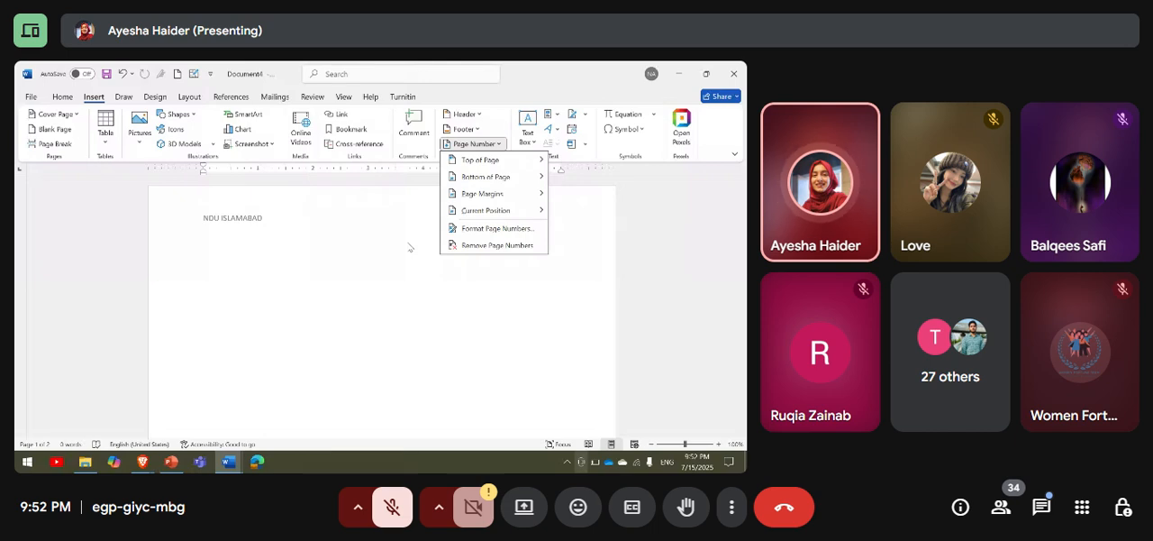
{"action": "mouse_move", "coordinate": [462, 164]}
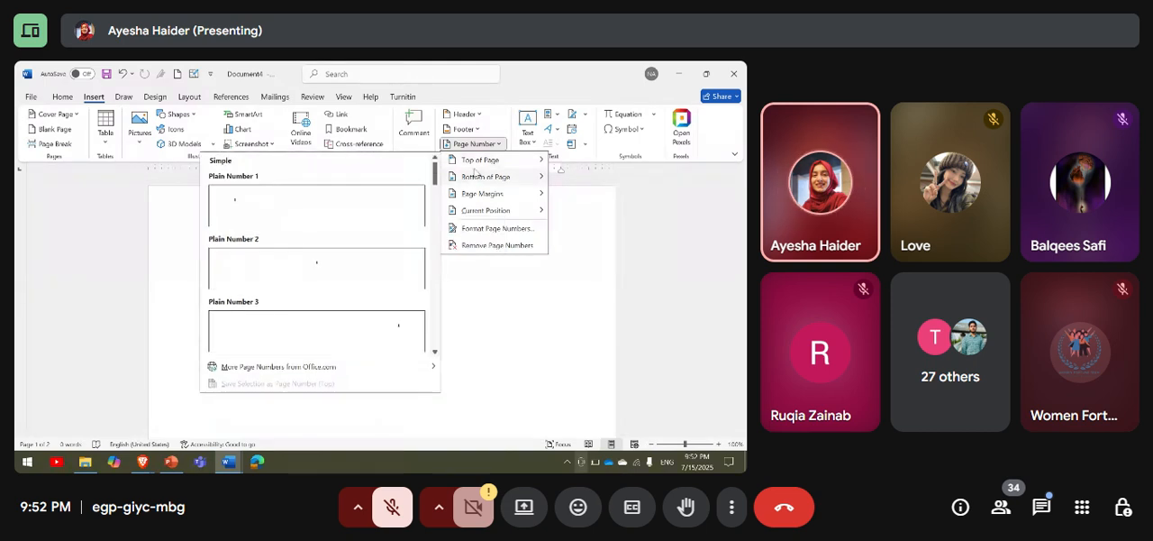
{"action": "left_click", "coordinate": [368, 272]}
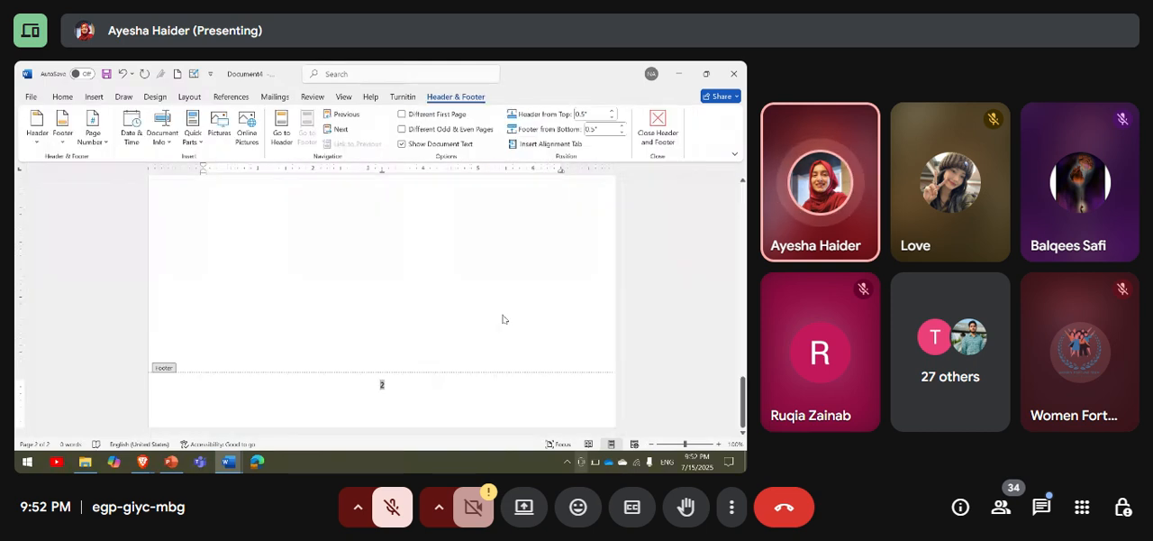
{"action": "scroll", "coordinate": [503, 319], "scroll_direction": "up", "scroll_amount": 3}
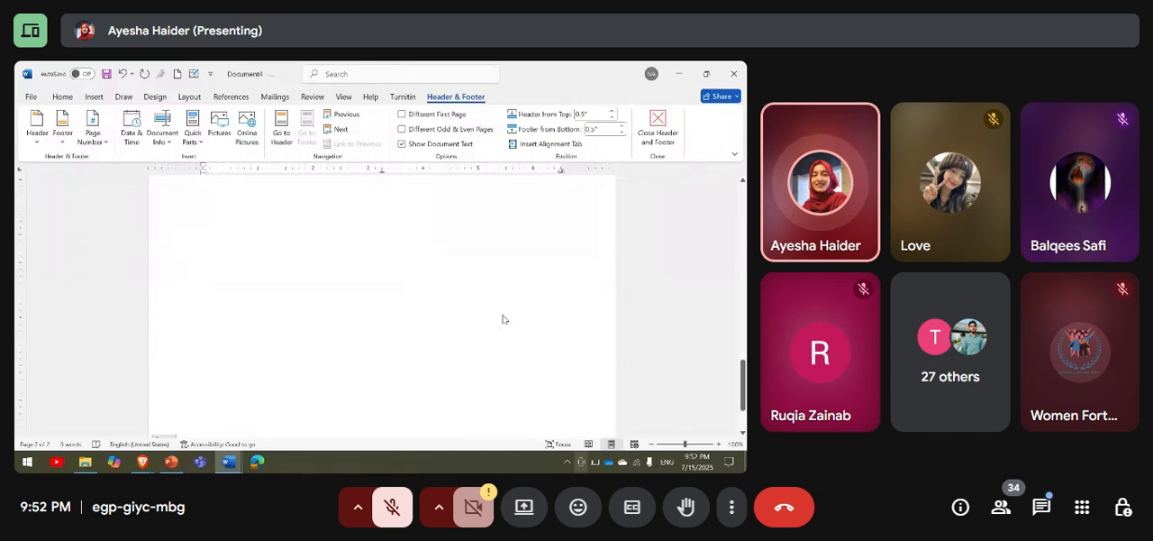
{"action": "scroll", "coordinate": [502, 319], "scroll_direction": "up", "scroll_amount": 5}
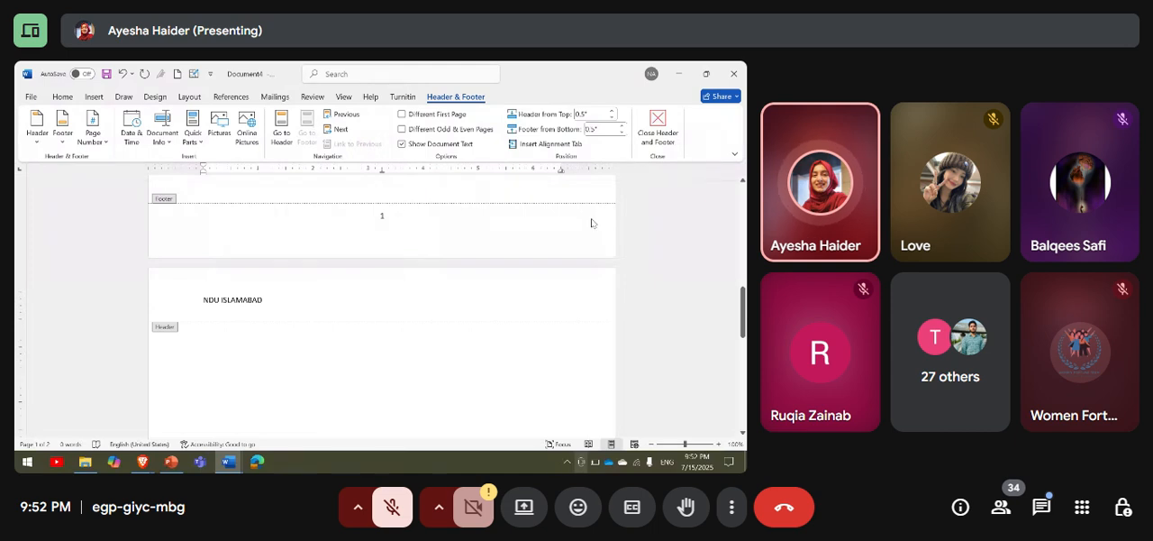
{"action": "scroll", "coordinate": [592, 219], "scroll_direction": "up", "scroll_amount": 10}
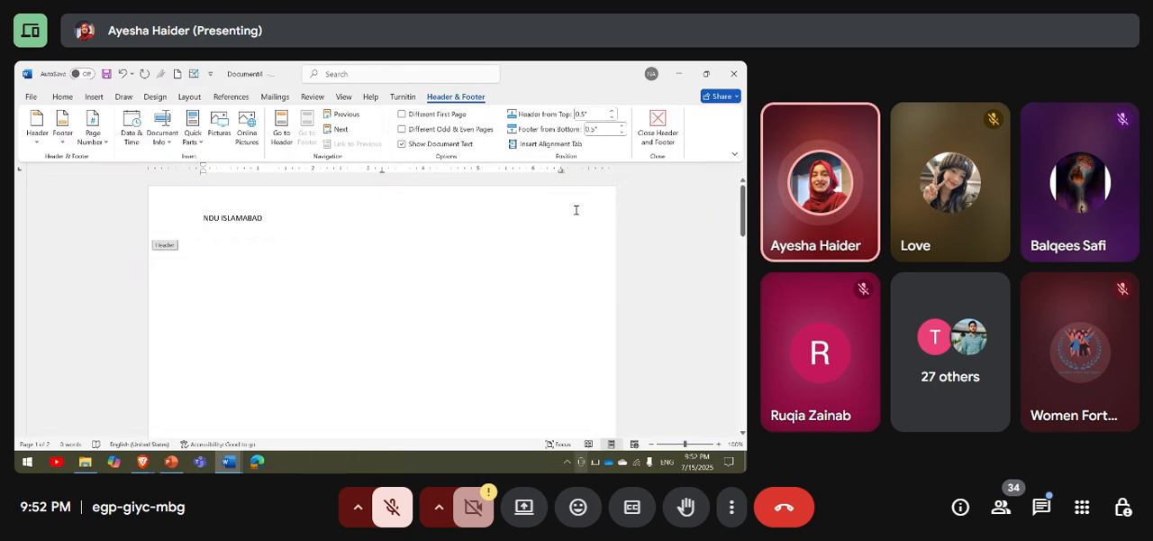
Set the page number format to Roman numerals, continuing from the previous section, and check the footers.
{"action": "left_click", "coordinate": [95, 96]}
{"action": "left_click", "coordinate": [482, 144]}
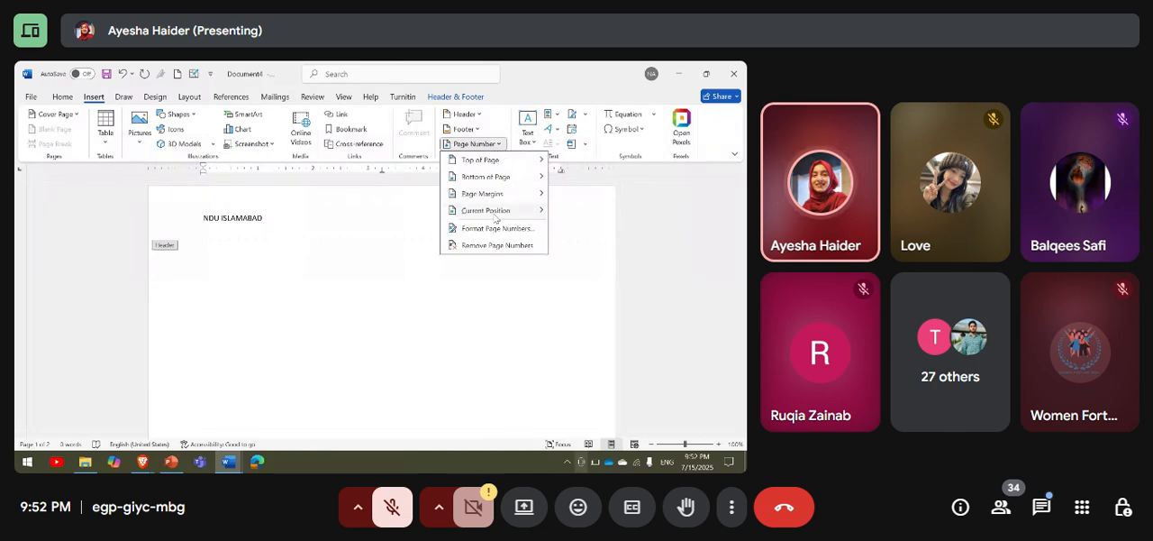
{"action": "left_click", "coordinate": [497, 228]}
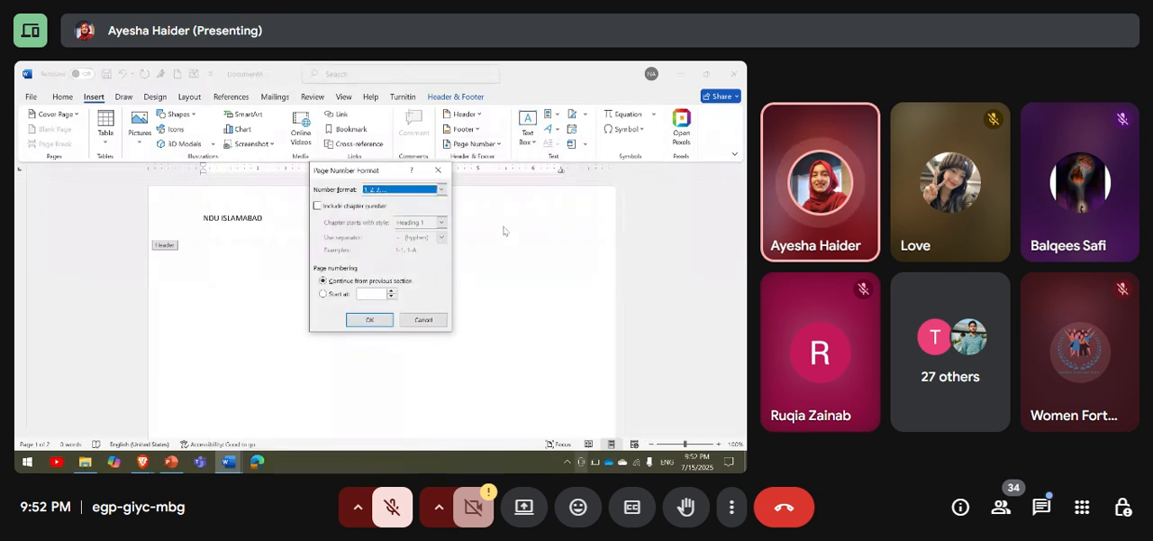
{"action": "left_click", "coordinate": [442, 193]}
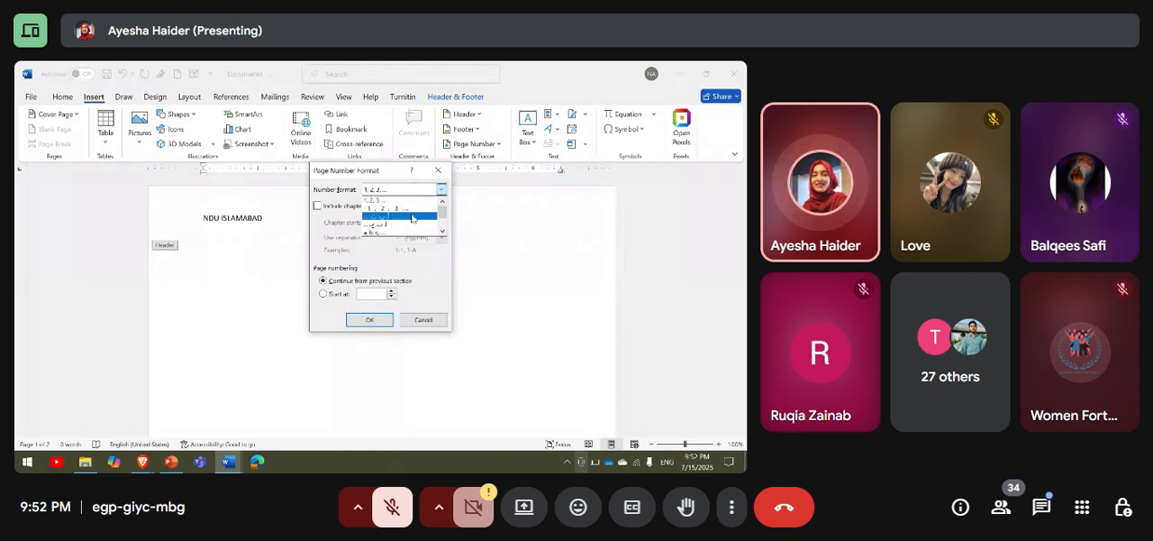
{"action": "left_click", "coordinate": [441, 233]}
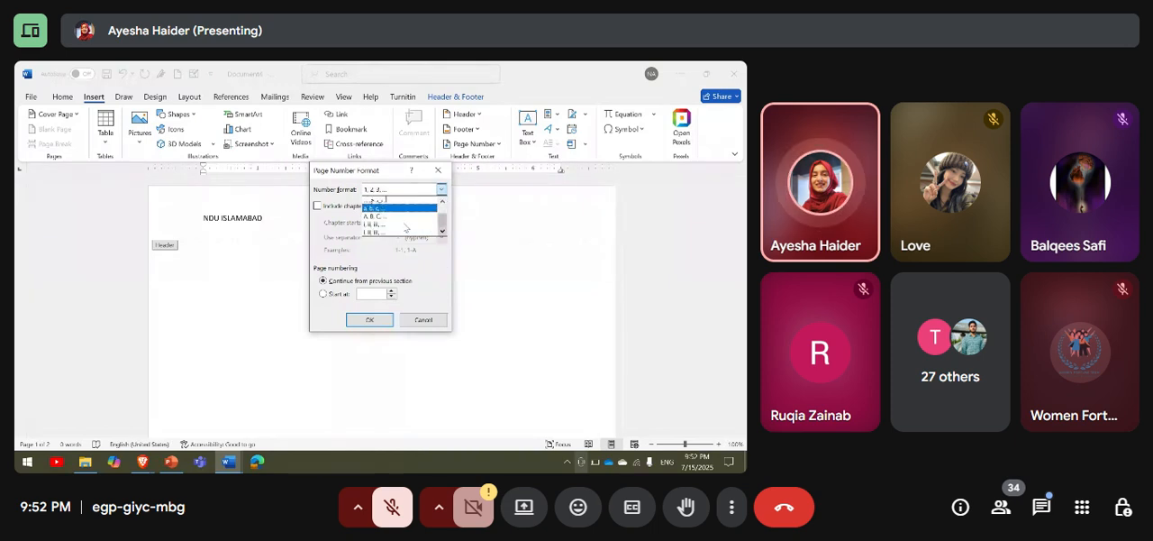
{"action": "left_click", "coordinate": [403, 225]}
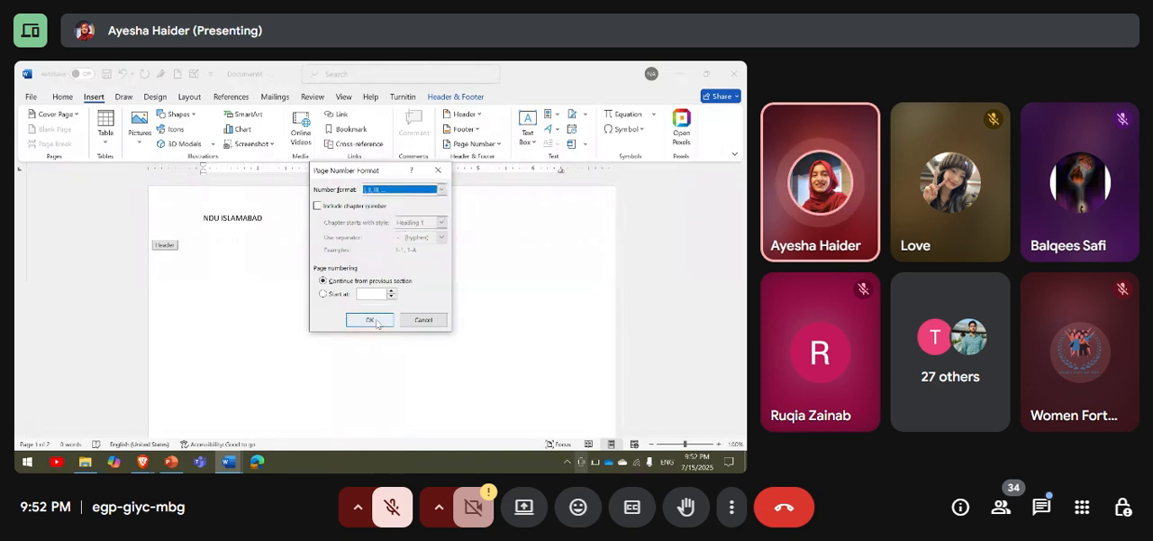
{"action": "left_click", "coordinate": [369, 292]}
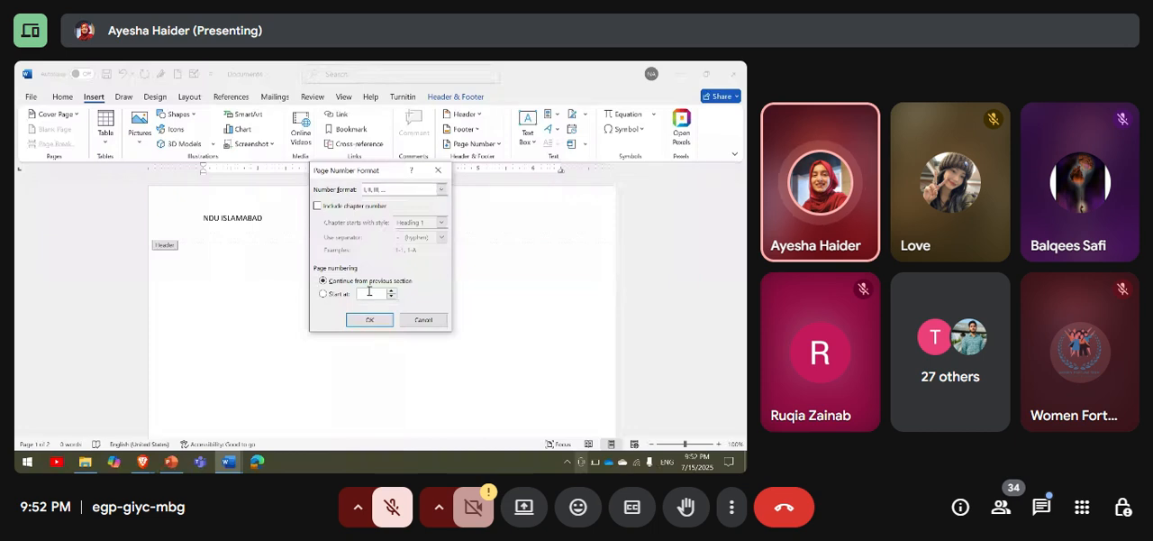
{"action": "left_click", "coordinate": [369, 319]}
{"action": "scroll", "coordinate": [451, 332], "scroll_direction": "down", "scroll_amount": 3}
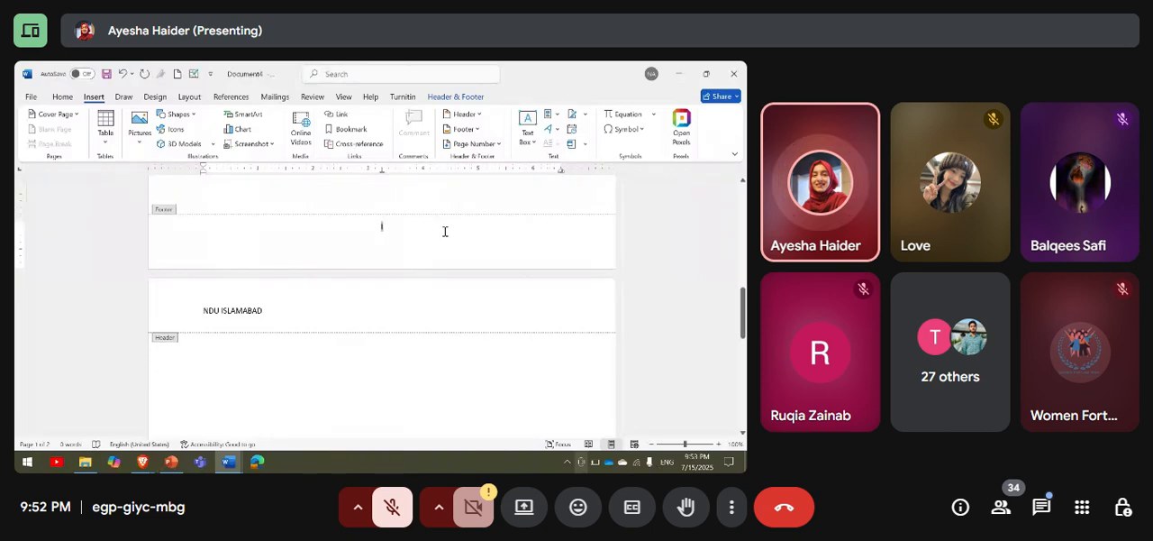
{"action": "scroll", "coordinate": [444, 232], "scroll_direction": "down", "scroll_amount": 9}
Paste the copied nuclear program introduction with its flag picture into the first page's footer.
{"action": "scroll", "coordinate": [445, 236], "scroll_direction": "up", "scroll_amount": 15}
{"action": "left_click", "coordinate": [65, 97]}
{"action": "type", "text": "Introduction To Pakistan's Nuclear Program Pakistan's nuclear weapons program is a cornerstone of its national security policy, primarily developed as a deterrent against its regional rival, India. The program began in the early 1970s in response to India's nuclear ambitions and was accelerated after India's first nuclear test in 1974. Pakistan officially demonstrated its nuclear capability on May 28, 1998, through a series of nuclear tests in the Chagai Hills, Baluchistan. These tests established Pakistan as the seventh nuclear-armed state in the world, fundamentally altering the strategic balance of South Asia."}
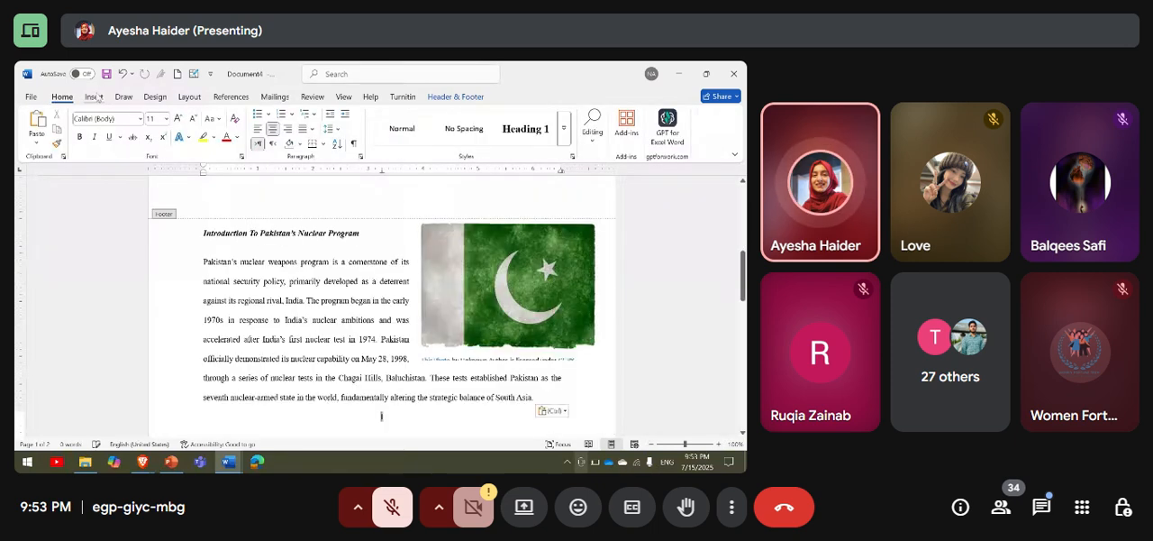
Look through the page number options, the built-in text box gallery, and the Quick Parts, WordArt and signature line options.
{"action": "left_click", "coordinate": [95, 96]}
{"action": "left_click", "coordinate": [456, 144]}
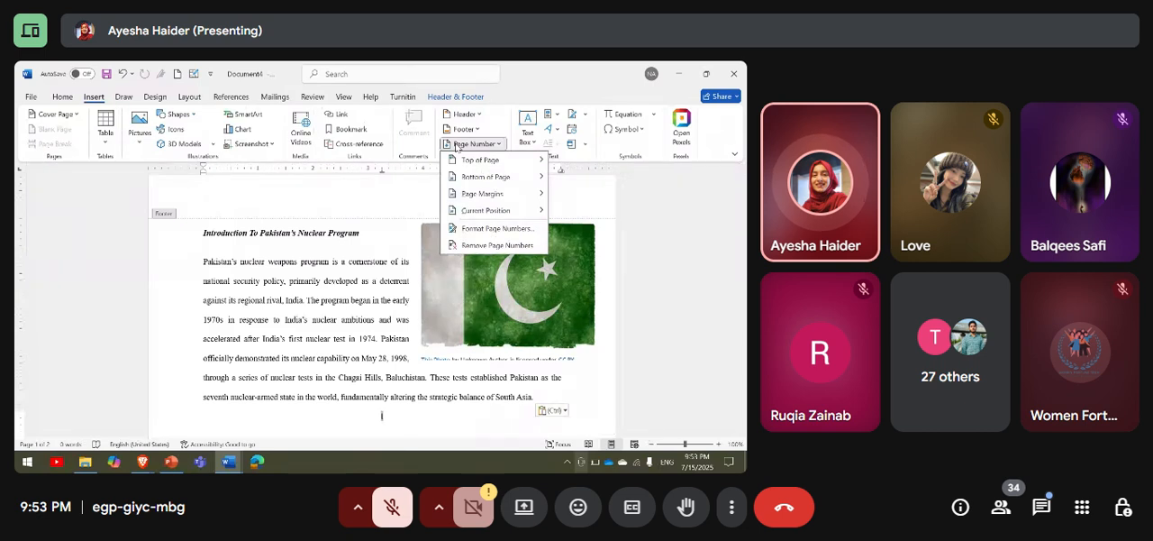
{"action": "left_click", "coordinate": [618, 193]}
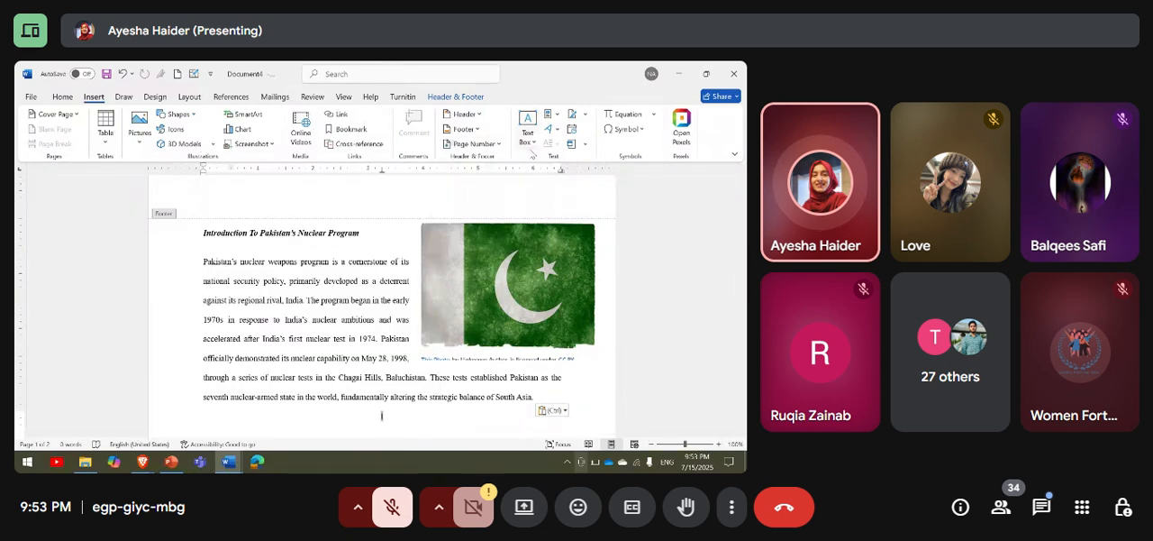
{"action": "left_click", "coordinate": [528, 137]}
{"action": "scroll", "coordinate": [601, 269], "scroll_direction": "down", "scroll_amount": 5}
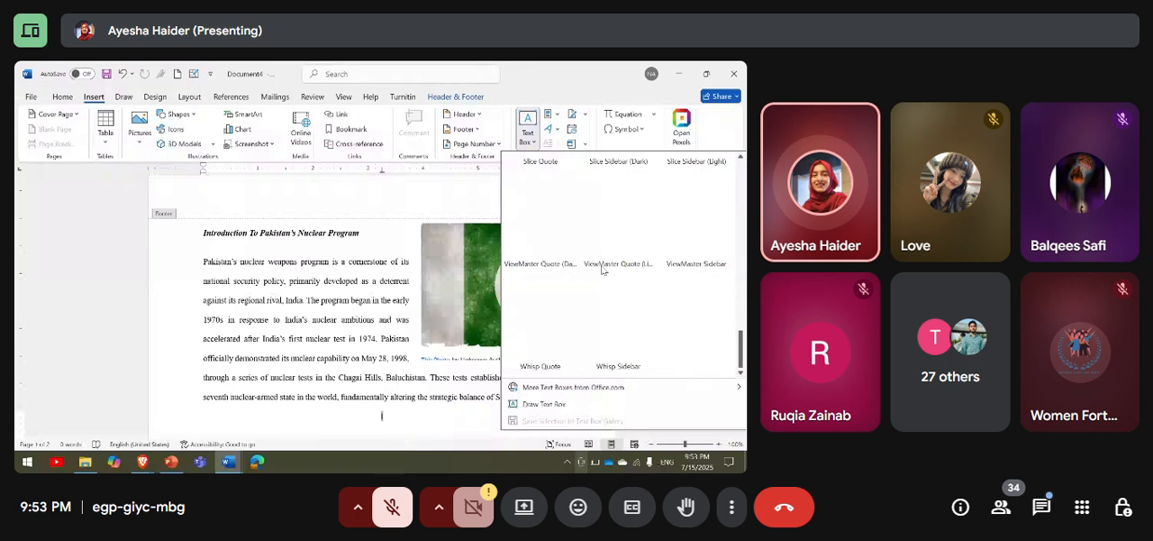
{"action": "scroll", "coordinate": [602, 269], "scroll_direction": "up", "scroll_amount": 5}
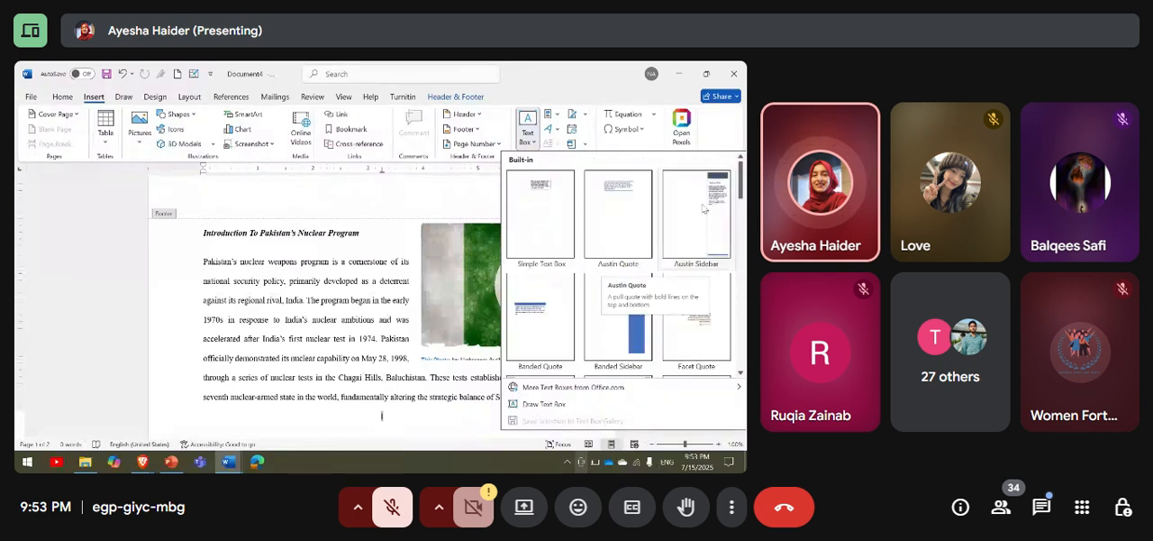
{"action": "scroll", "coordinate": [734, 200], "scroll_direction": "down", "scroll_amount": 5}
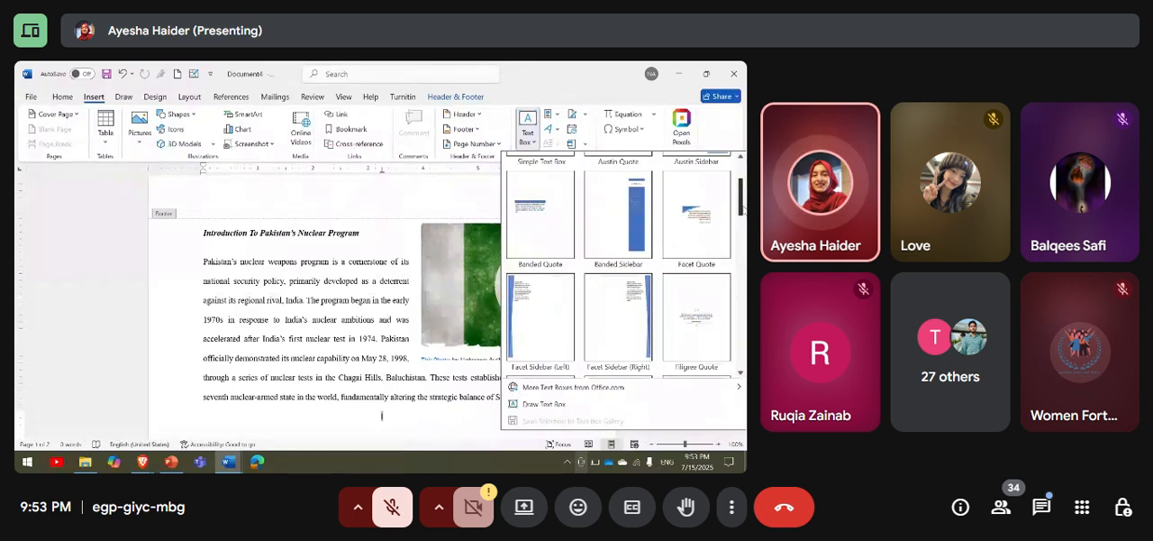
{"action": "left_click_drag", "start_coordinate": [740, 342], "coordinate": [741, 178]}
{"action": "left_click", "coordinate": [427, 196]}
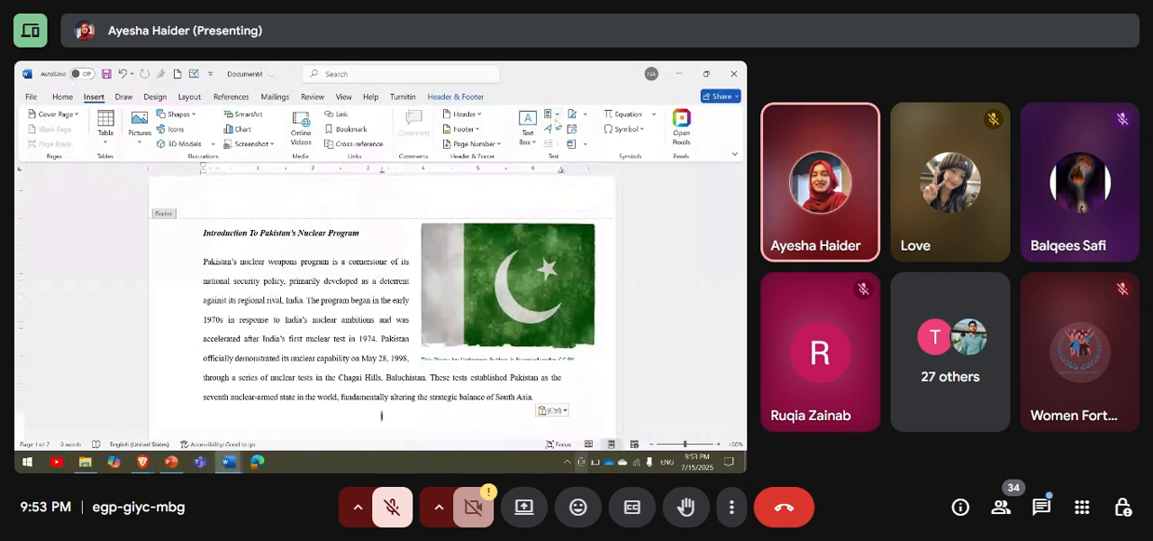
{"action": "left_click", "coordinate": [551, 114]}
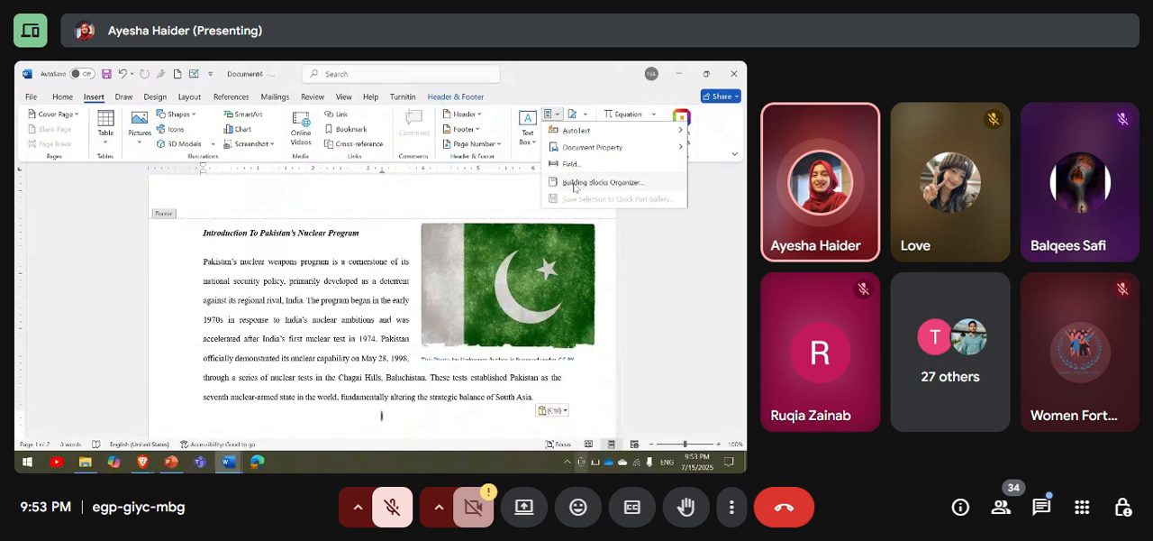
{"action": "left_click", "coordinate": [638, 223]}
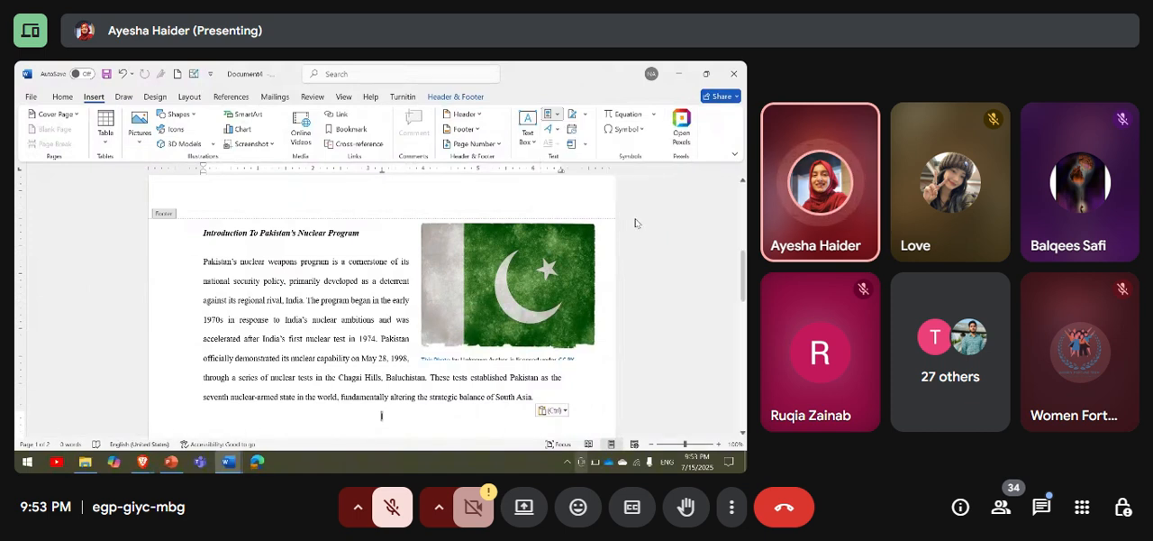
{"action": "left_click", "coordinate": [551, 129]}
{"action": "left_click", "coordinate": [646, 269]}
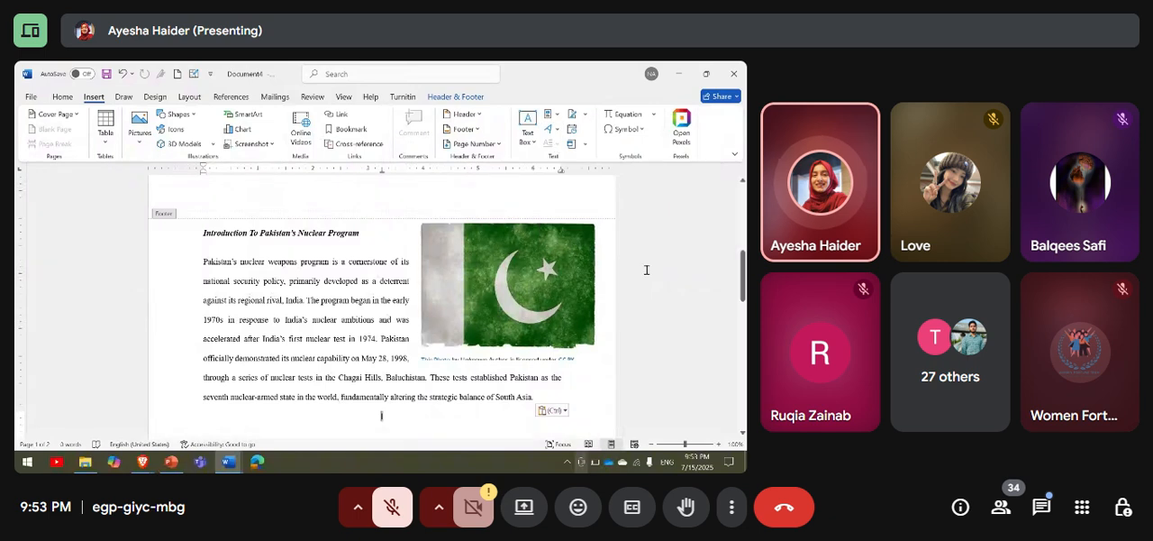
{"action": "left_click", "coordinate": [585, 115]}
{"action": "left_click", "coordinate": [585, 116]}
Insert the current date below the pasted paragraph in the format "Tuesday, July 15, 2025".
{"action": "left_click", "coordinate": [573, 129]}
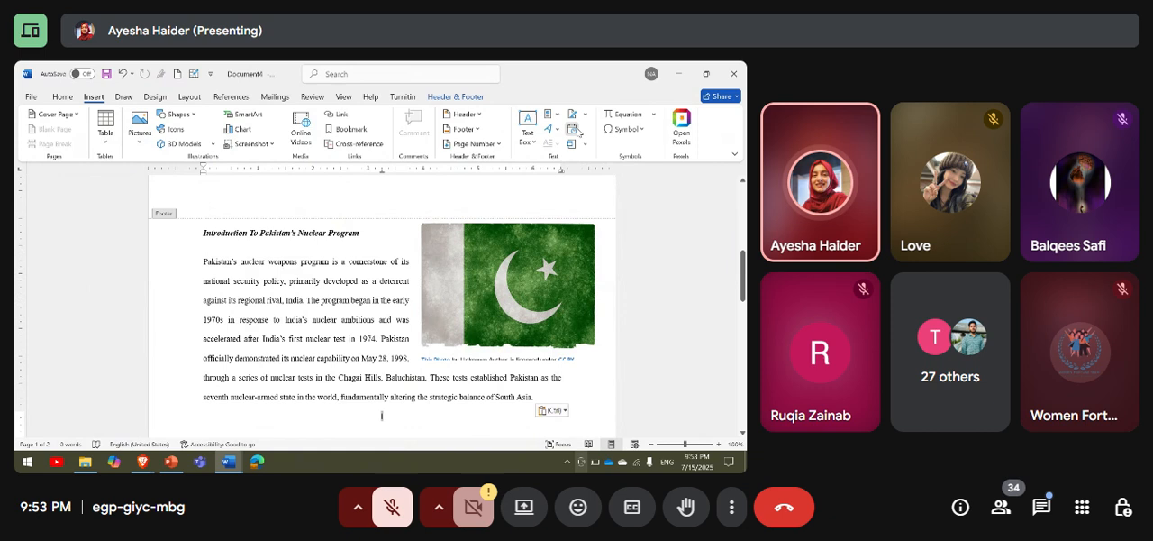
{"action": "left_click", "coordinate": [345, 206]}
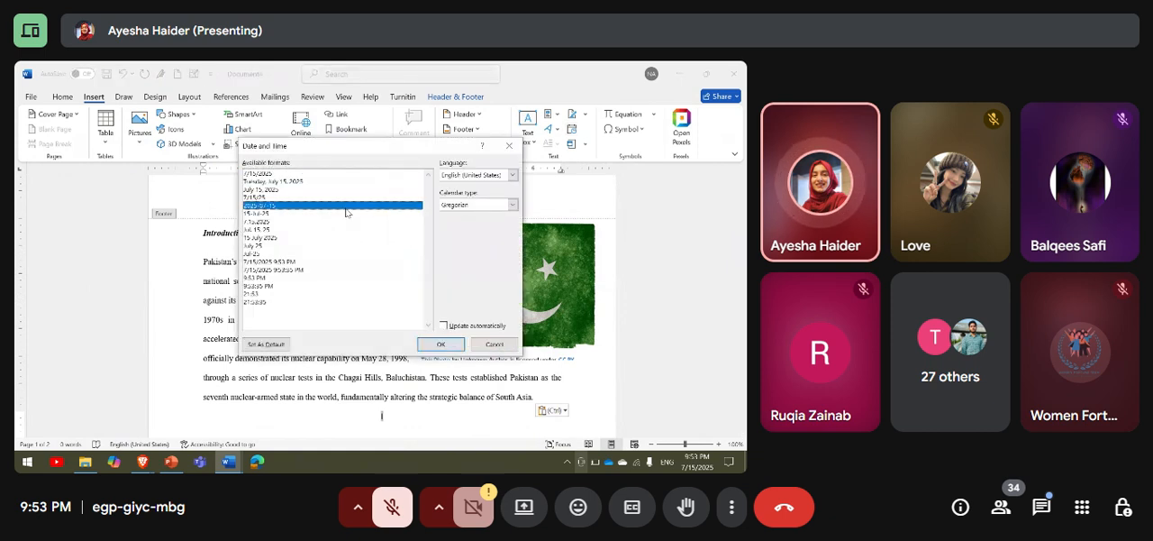
{"action": "left_click", "coordinate": [342, 182]}
{"action": "left_click", "coordinate": [440, 344]}
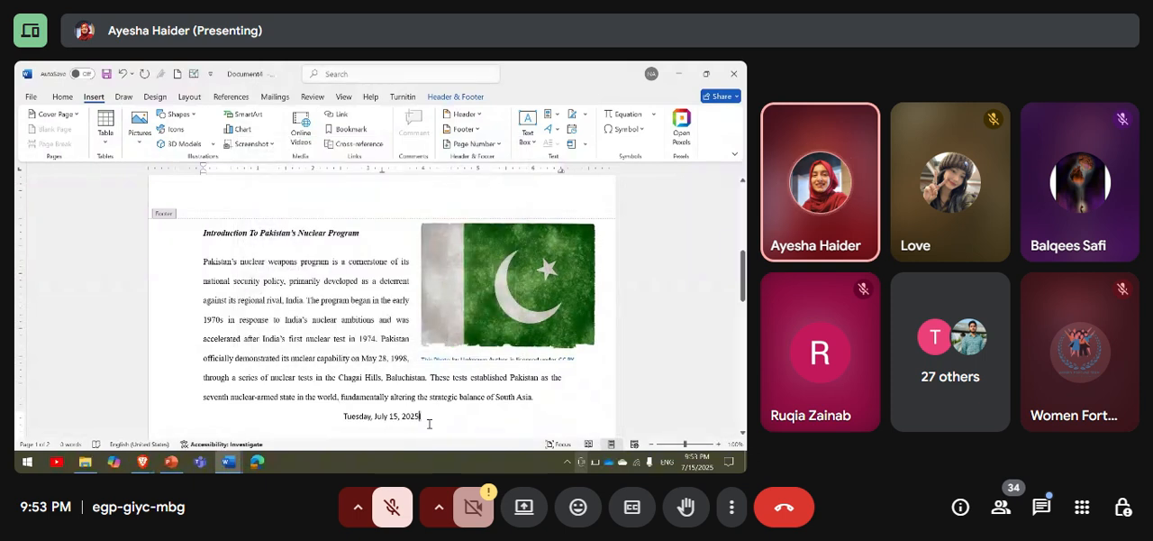
{"action": "scroll", "coordinate": [429, 423], "scroll_direction": "down", "scroll_amount": 3}
{"action": "scroll", "coordinate": [430, 427], "scroll_direction": "up", "scroll_amount": 5}
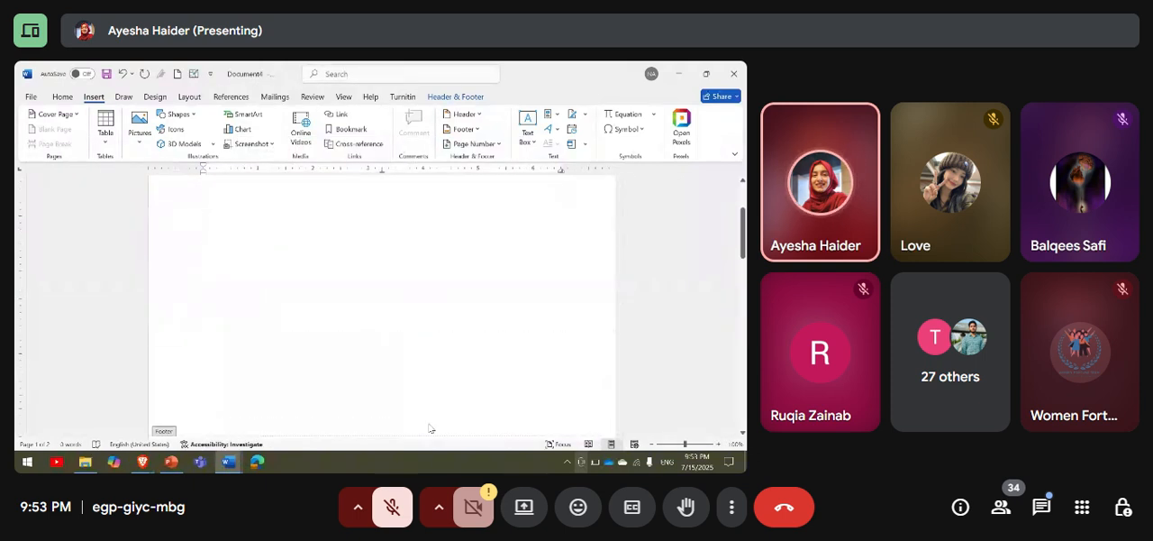
Check the pasted footer content, then look at the object insertion options and the available object types without inserting anything.
{"action": "scroll", "coordinate": [430, 427], "scroll_direction": "down", "scroll_amount": 5}
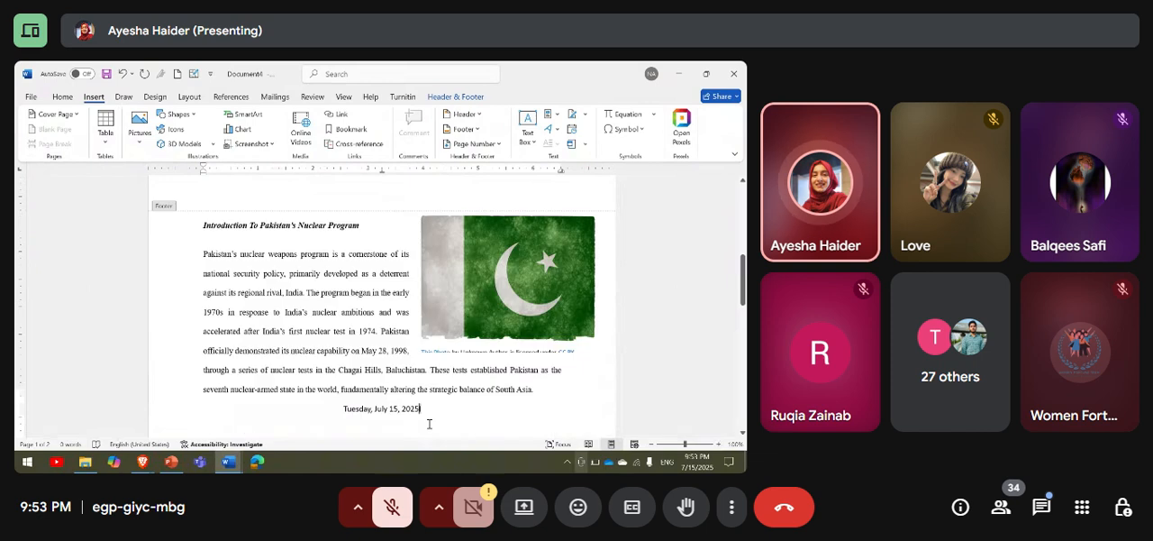
{"action": "scroll", "coordinate": [429, 423], "scroll_direction": "up", "scroll_amount": 1}
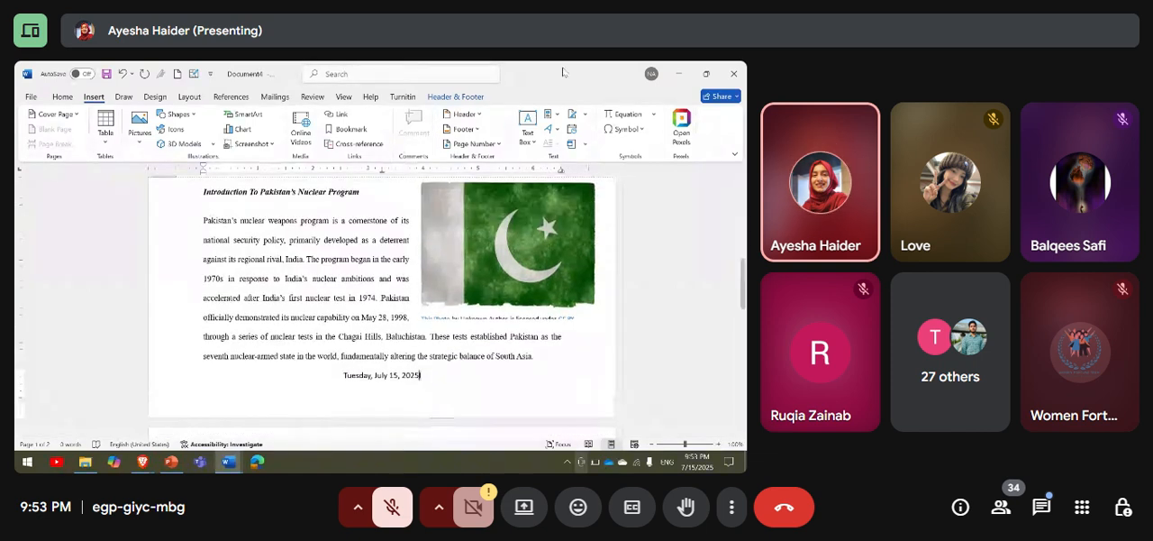
{"action": "left_click", "coordinate": [583, 145]}
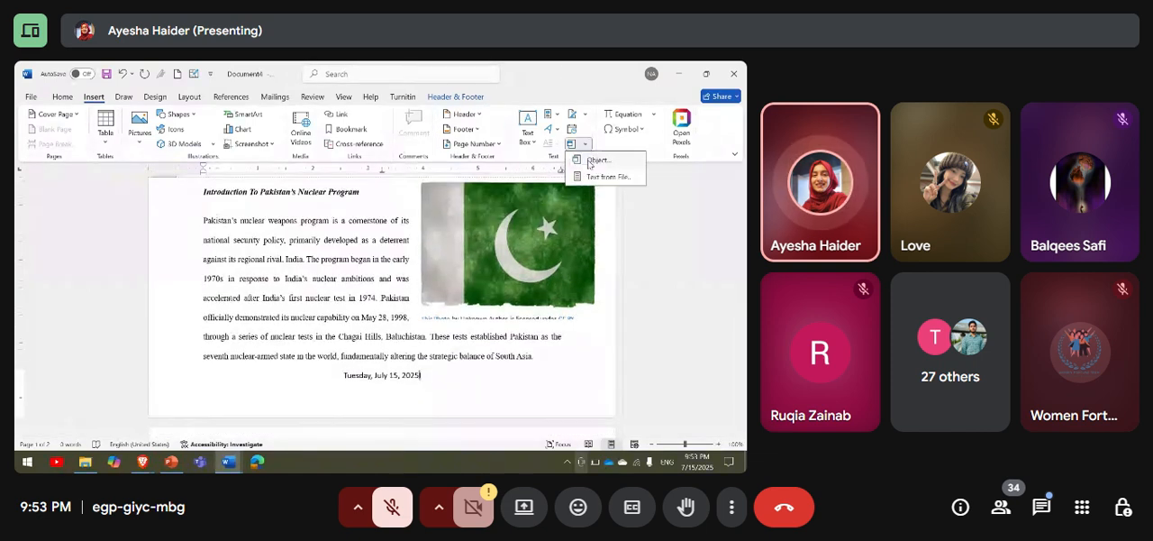
{"action": "left_click", "coordinate": [588, 160]}
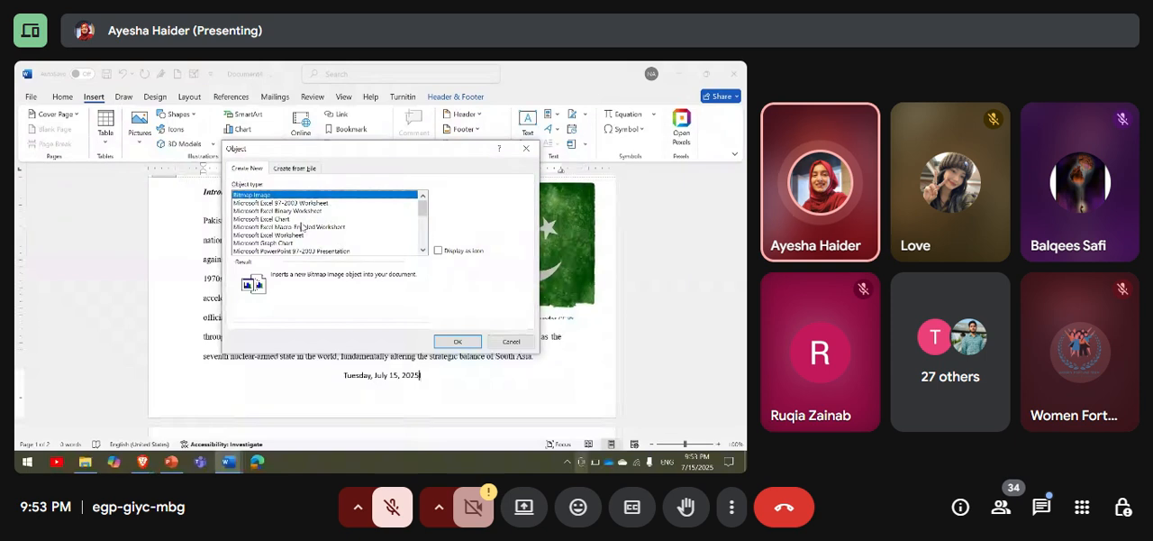
{"action": "left_click", "coordinate": [506, 341]}
{"action": "left_click", "coordinate": [585, 144]}
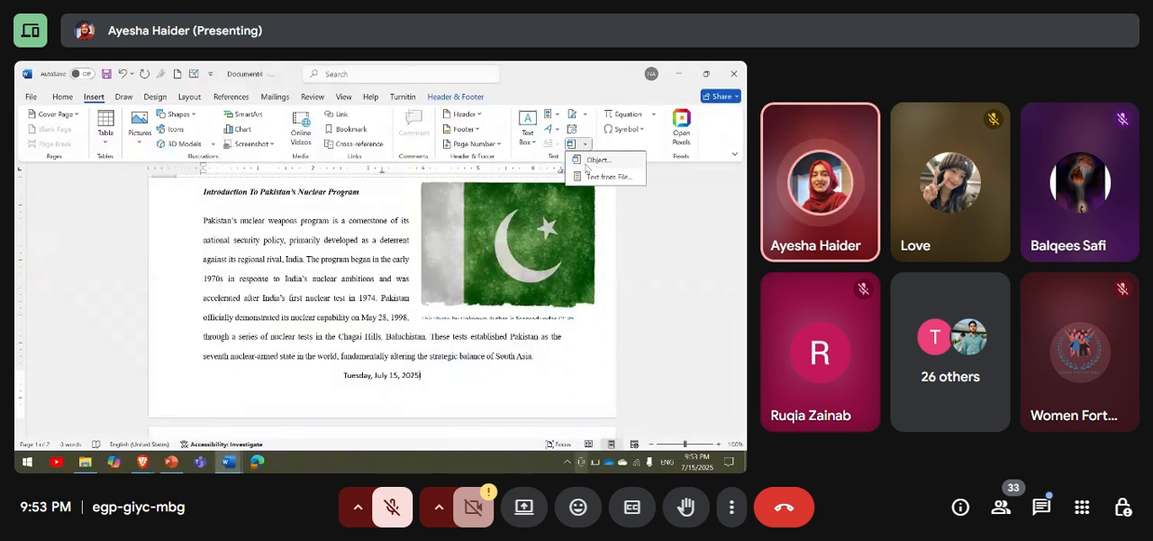
{"action": "left_click", "coordinate": [653, 159]}
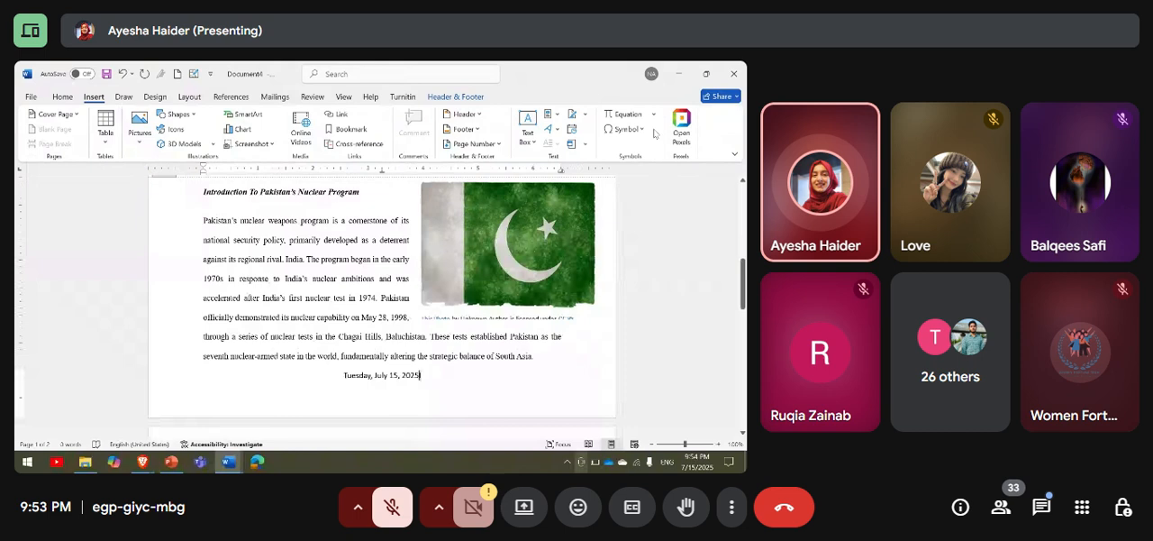
Browse the built-in equation gallery from Area of Circle to Trig Identity 2.
{"action": "left_click", "coordinate": [653, 114]}
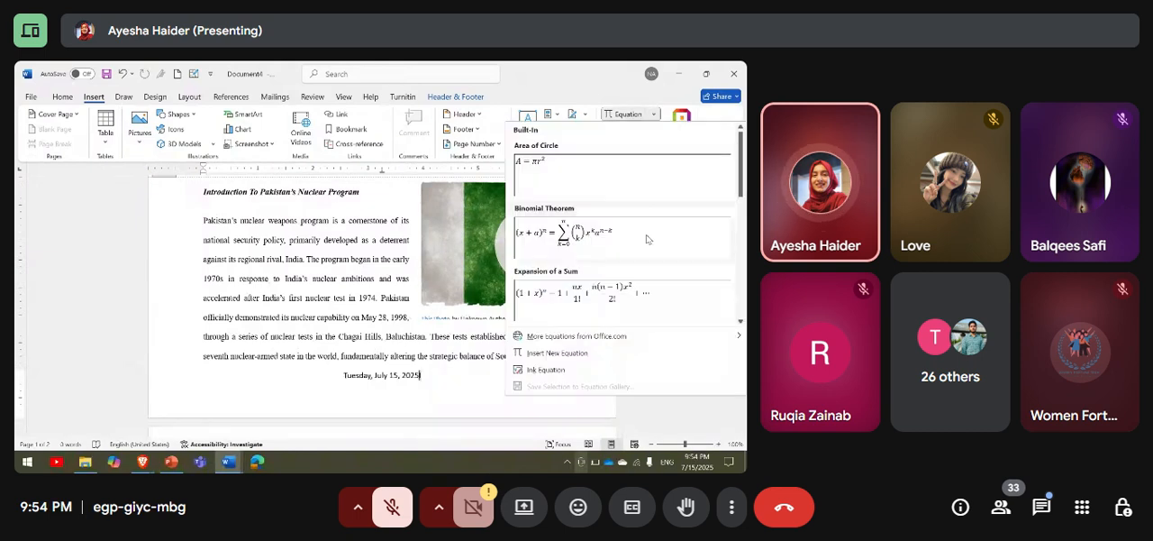
{"action": "scroll", "coordinate": [646, 239], "scroll_direction": "down", "scroll_amount": 5}
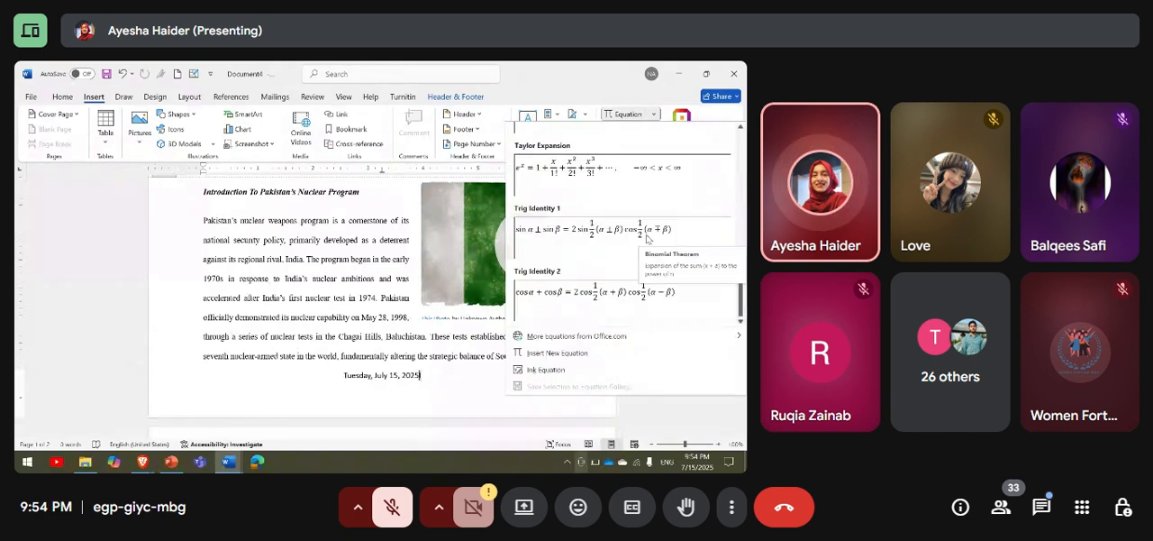
{"action": "scroll", "coordinate": [641, 229], "scroll_direction": "up", "scroll_amount": 5}
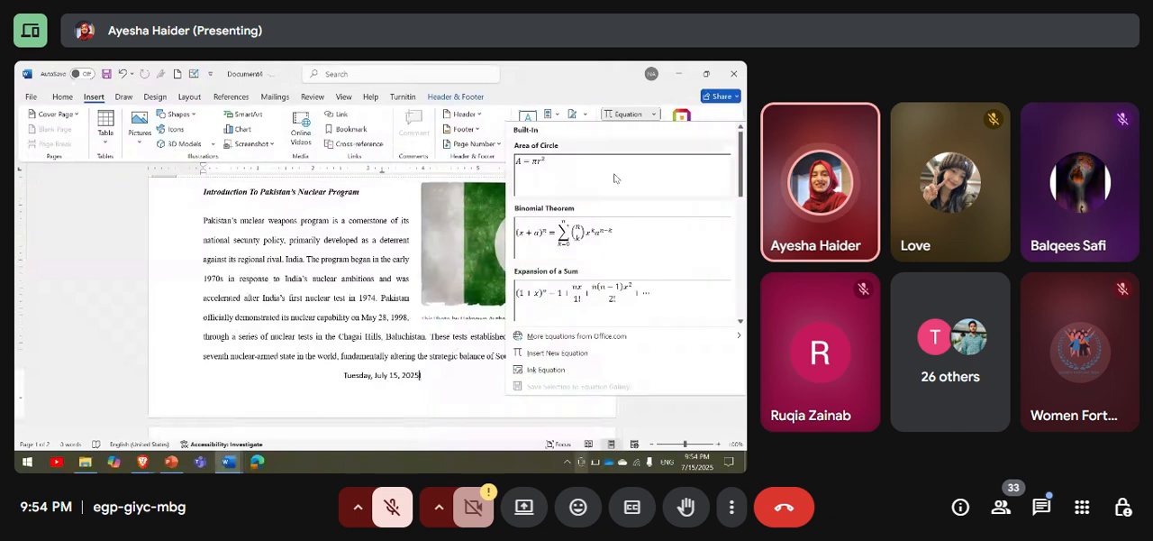
{"action": "scroll", "coordinate": [390, 310], "scroll_direction": "down", "scroll_amount": 3}
{"action": "left_click", "coordinate": [390, 310]}
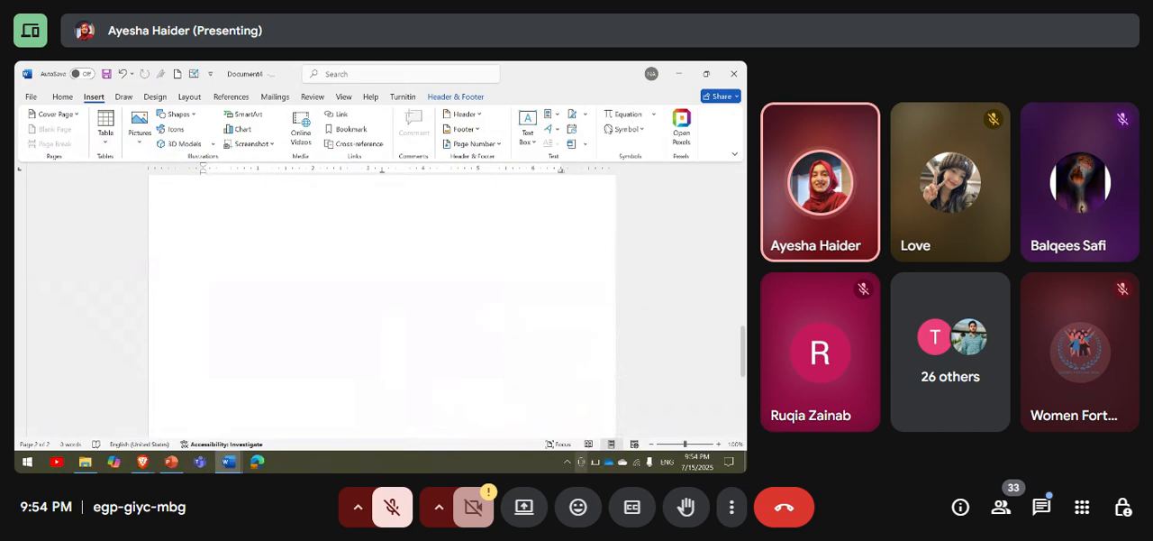
Close header and footer editing and return to the body of the second page.
{"action": "left_click", "coordinate": [442, 97]}
{"action": "left_click", "coordinate": [656, 126]}
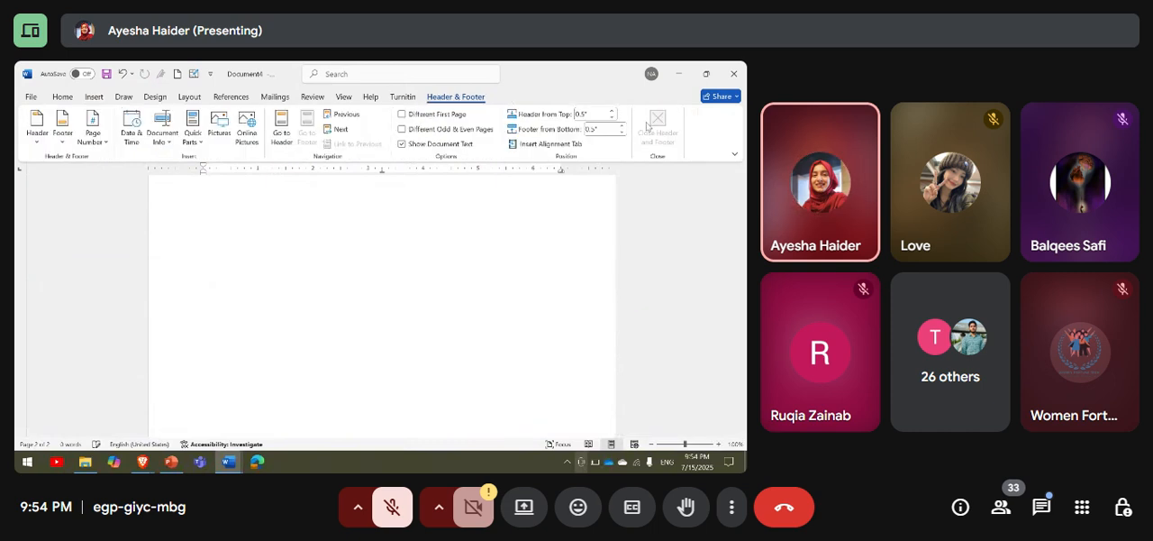
{"action": "scroll", "coordinate": [365, 313], "scroll_direction": "up", "scroll_amount": 7}
{"action": "scroll", "coordinate": [363, 307], "scroll_direction": "down", "scroll_amount": 5}
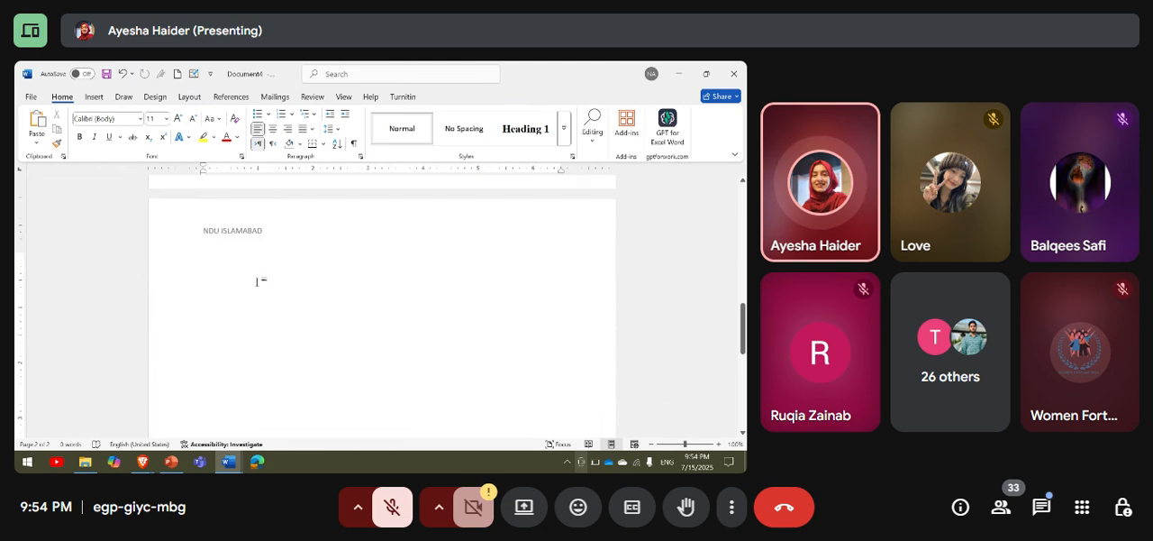
Insert a blank equation placeholder at the start of the second page's body.
{"action": "left_click", "coordinate": [94, 96]}
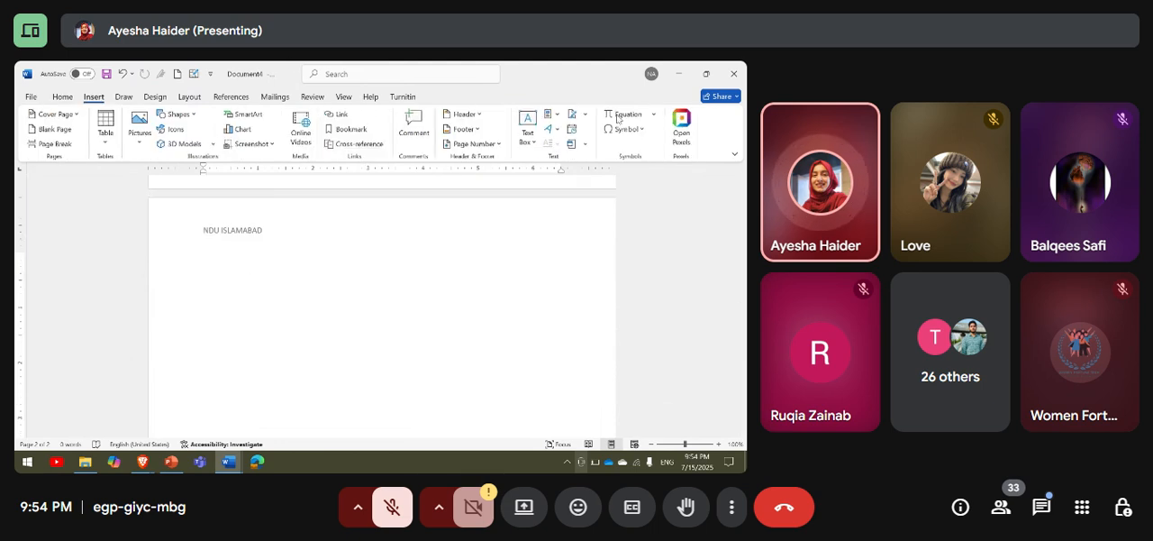
{"action": "left_click", "coordinate": [618, 118]}
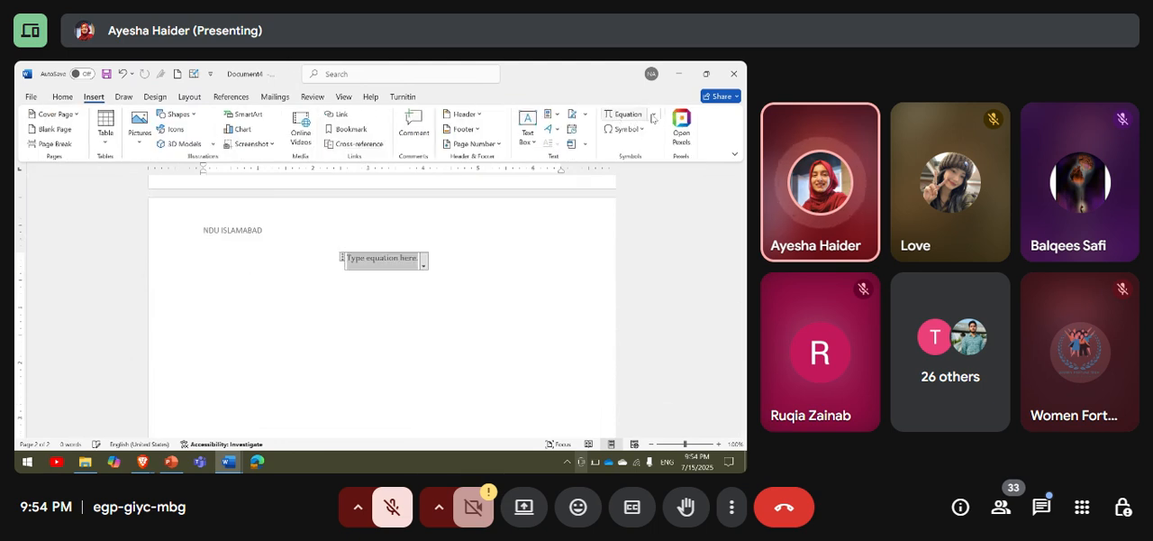
{"action": "left_click", "coordinate": [651, 116]}
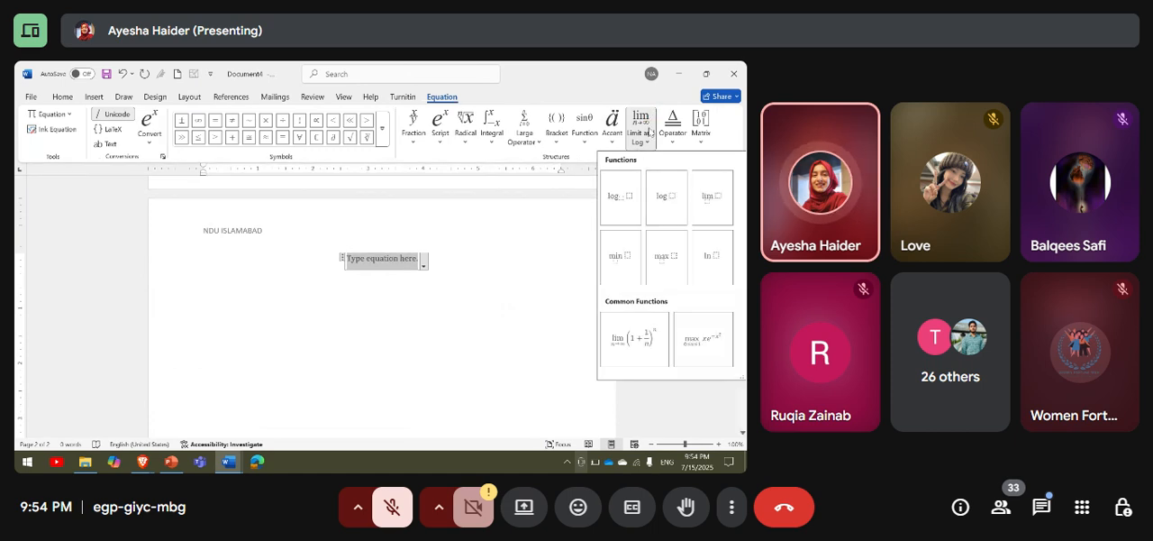
{"action": "left_click", "coordinate": [91, 180]}
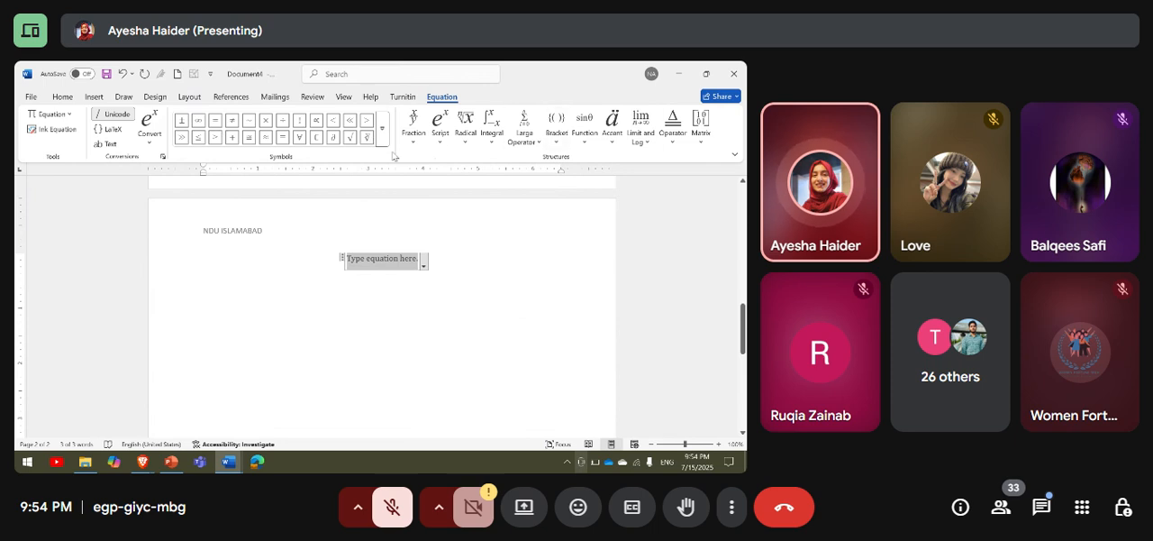
Look through the Fraction, Script, Radical and Integral structures available for the equation.
{"action": "left_click", "coordinate": [414, 131]}
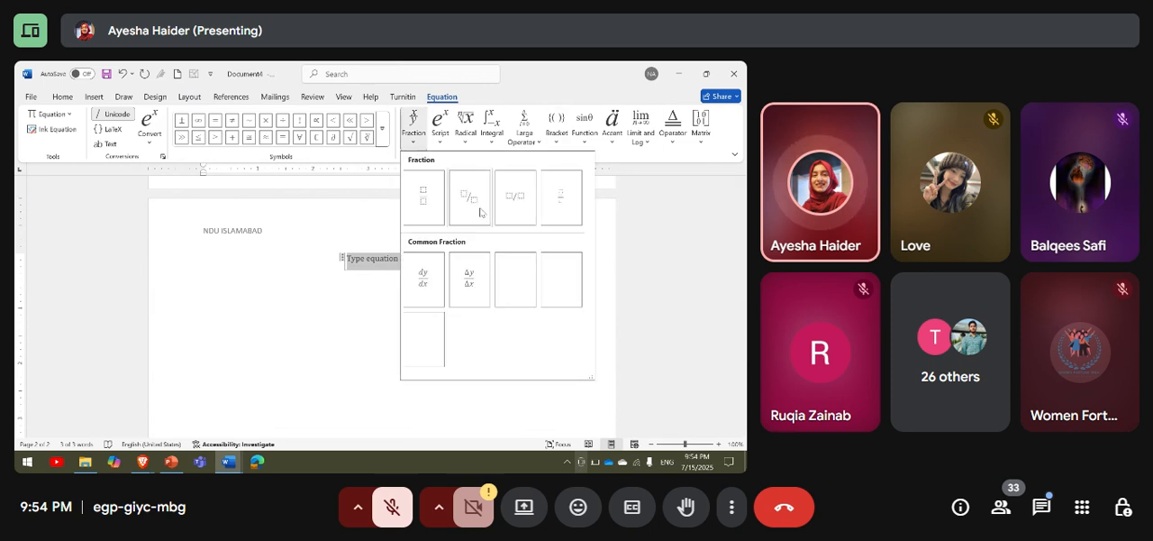
{"action": "left_click", "coordinate": [440, 126]}
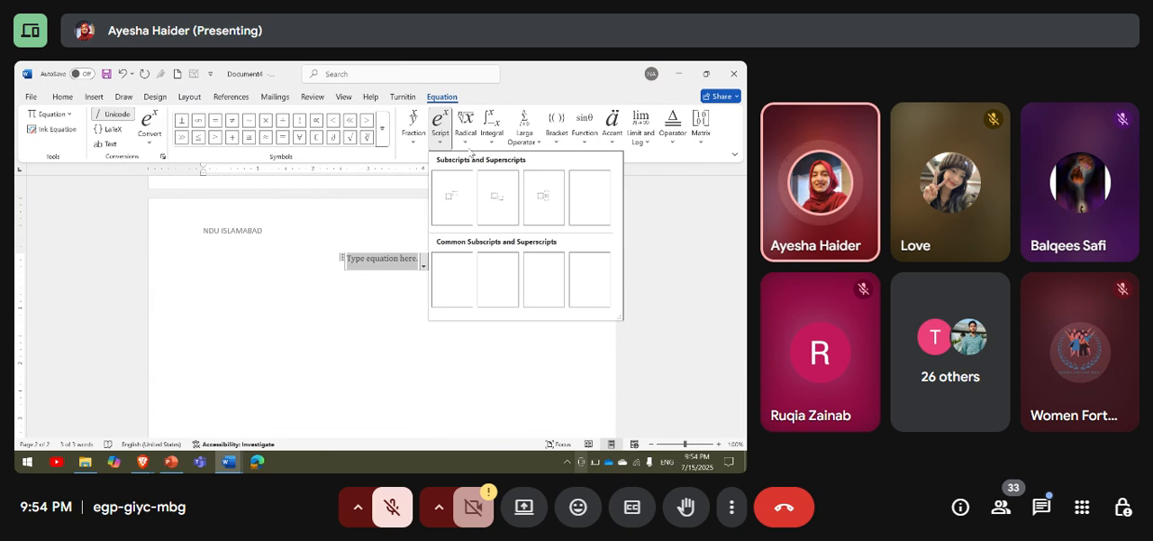
{"action": "left_click", "coordinate": [466, 133]}
{"action": "left_click", "coordinate": [492, 134]}
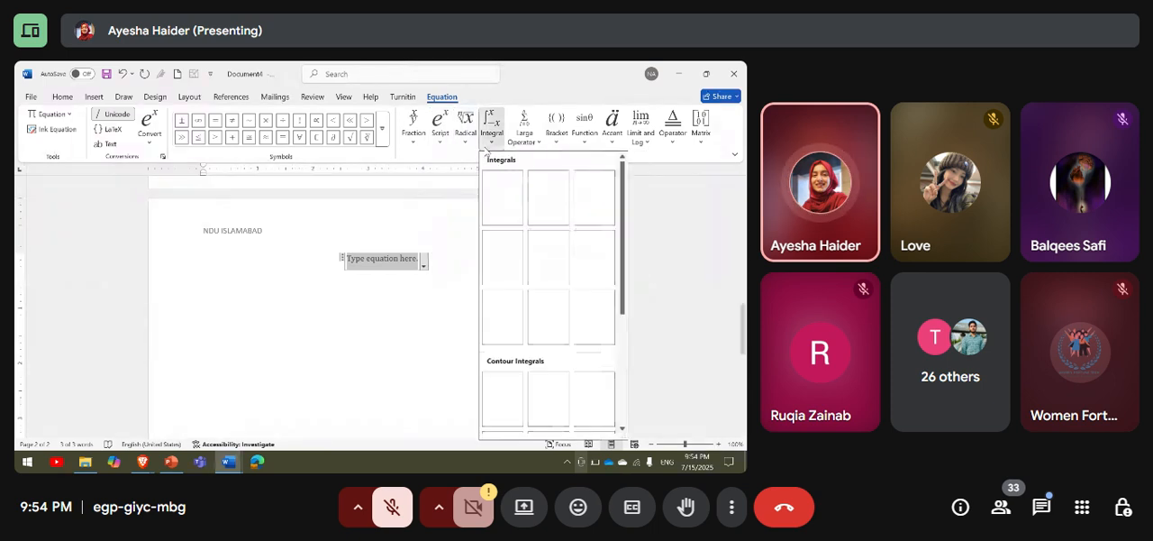
{"action": "left_click", "coordinate": [413, 146]}
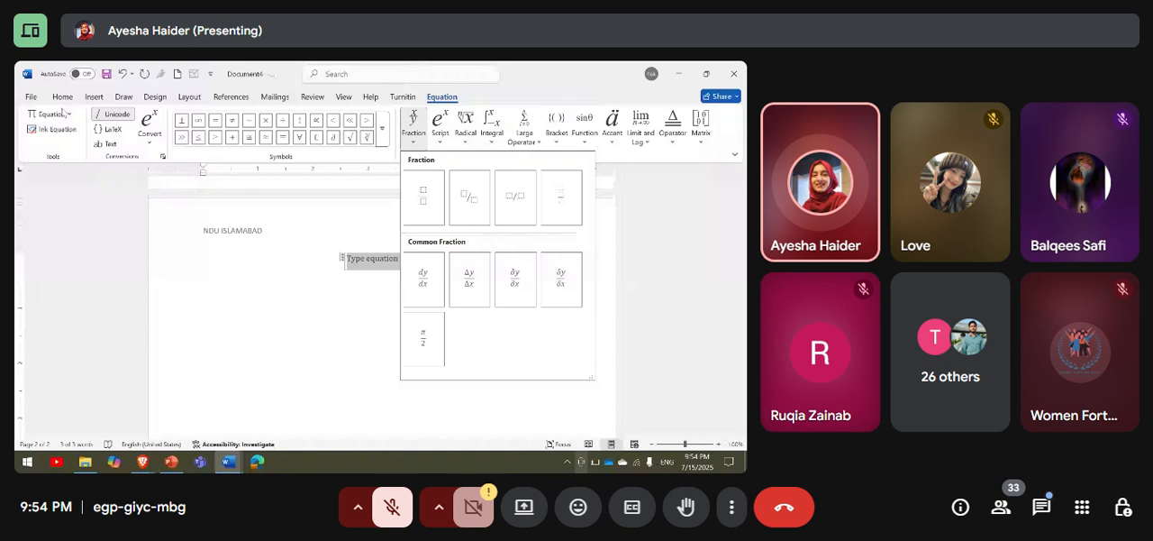
{"action": "left_click", "coordinate": [363, 258]}
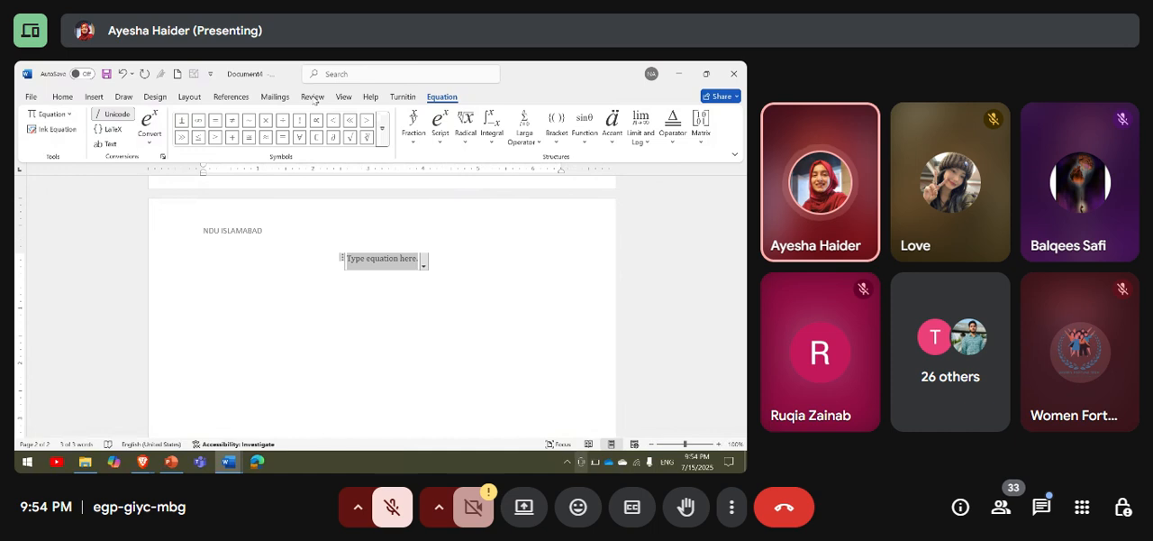
Fill the equation placeholder on the second page with the built-in Binomial Theorem equation.
{"action": "left_click", "coordinate": [91, 95]}
{"action": "left_click", "coordinate": [652, 114]}
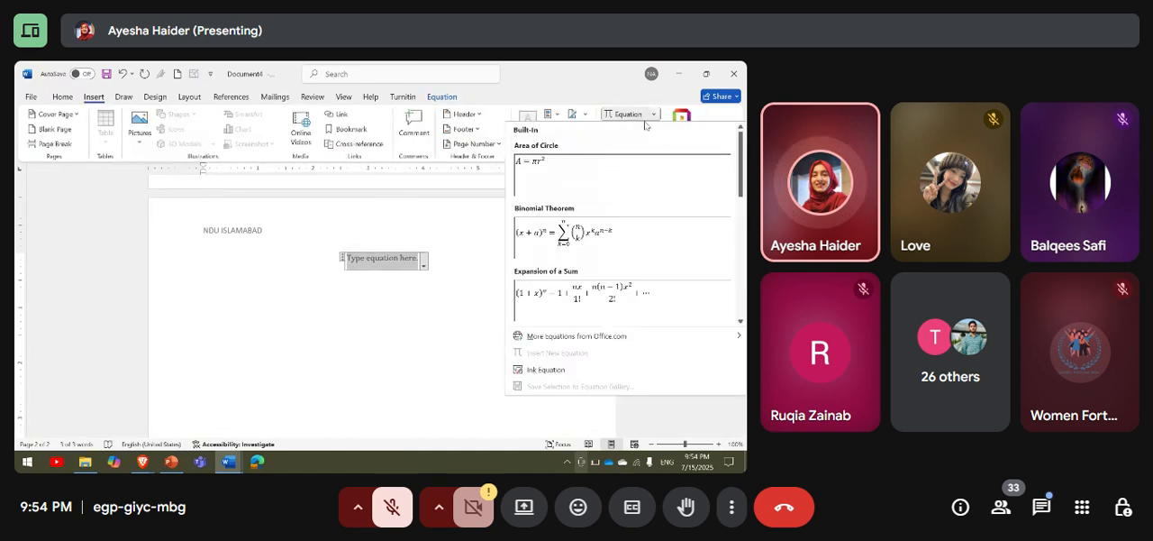
{"action": "scroll", "coordinate": [614, 240], "scroll_direction": "down", "scroll_amount": 3}
{"action": "scroll", "coordinate": [613, 240], "scroll_direction": "up", "scroll_amount": 3}
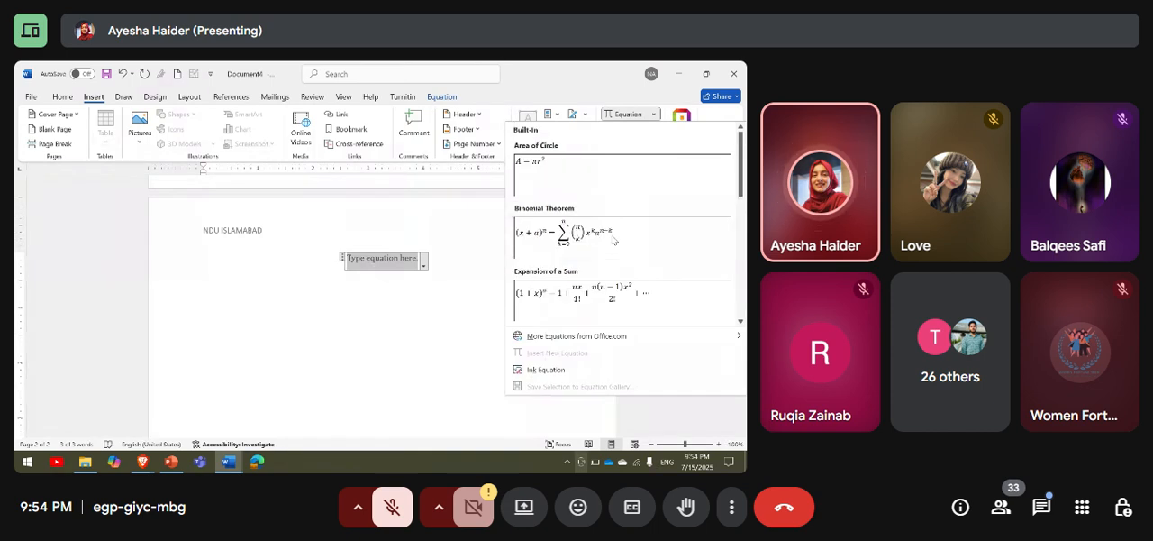
{"action": "left_click", "coordinate": [621, 241]}
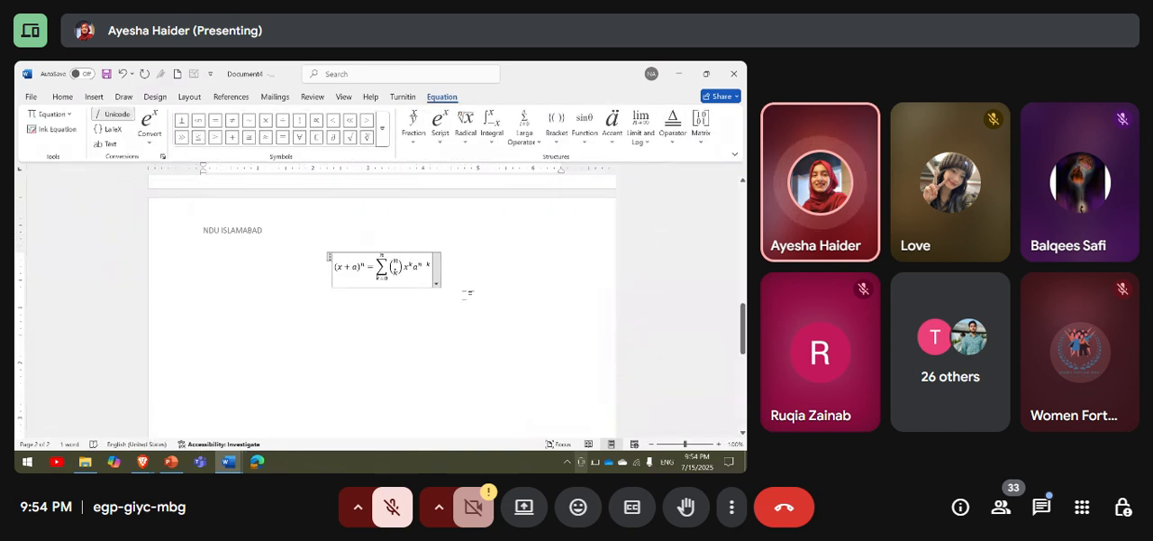
Look through the common symbols, the full symbol set and the special characters list without inserting any.
{"action": "left_click", "coordinate": [93, 97]}
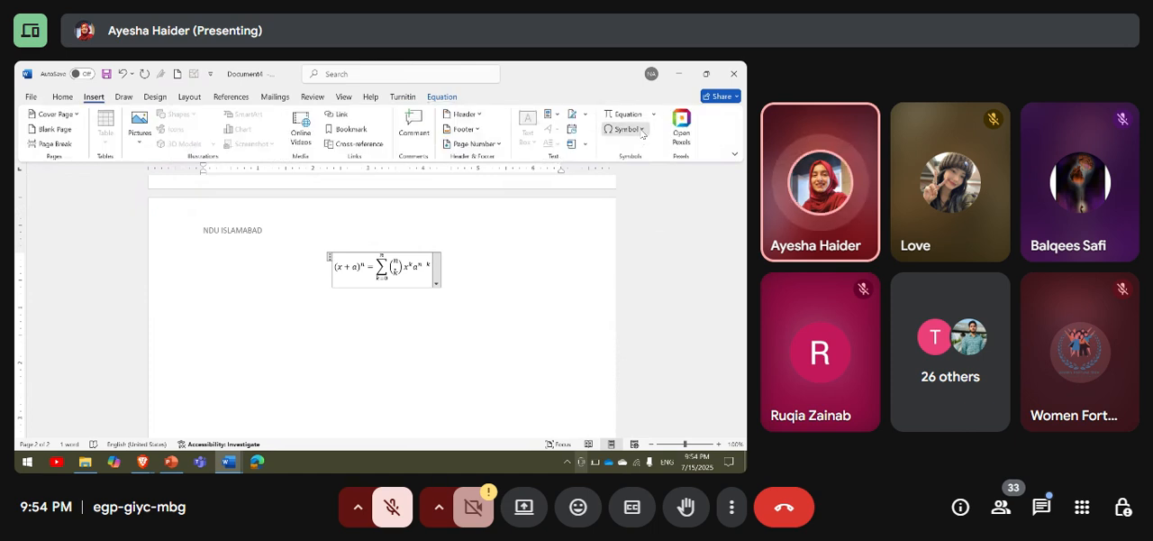
{"action": "left_click", "coordinate": [642, 130]}
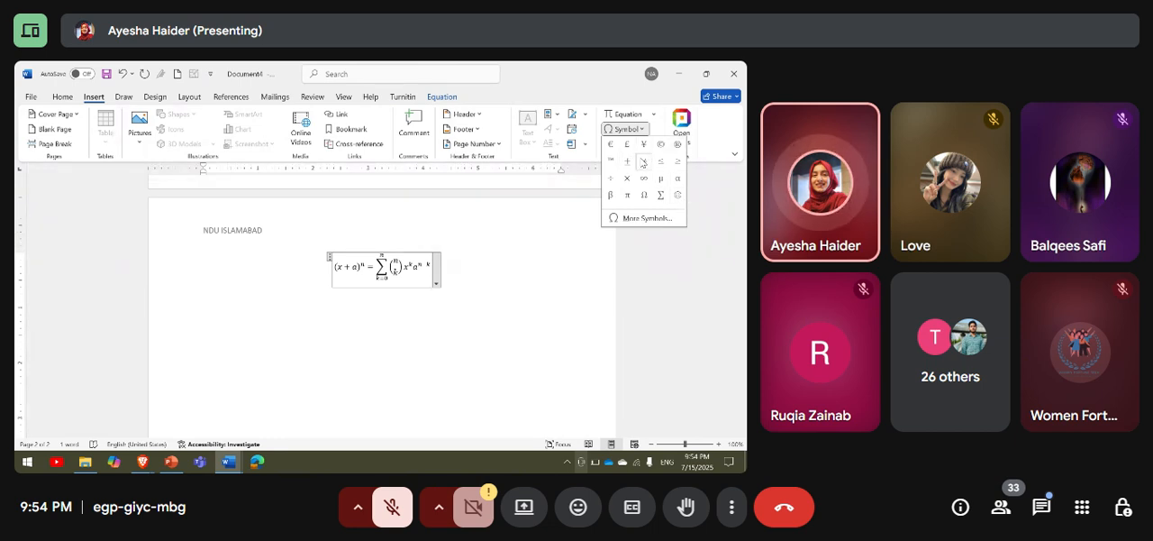
{"action": "left_click", "coordinate": [647, 220]}
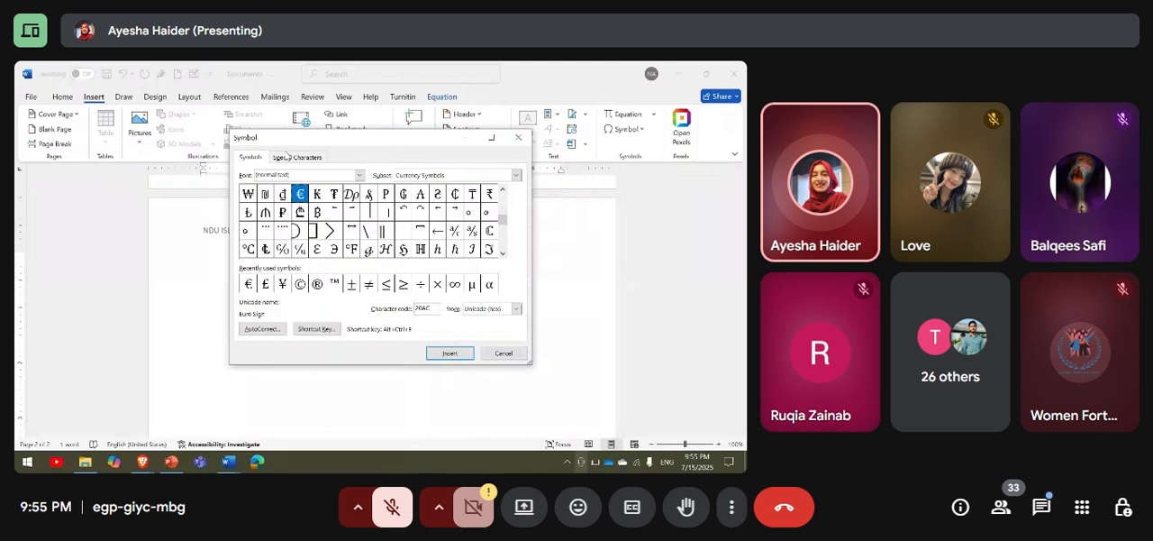
{"action": "left_click", "coordinate": [286, 155]}
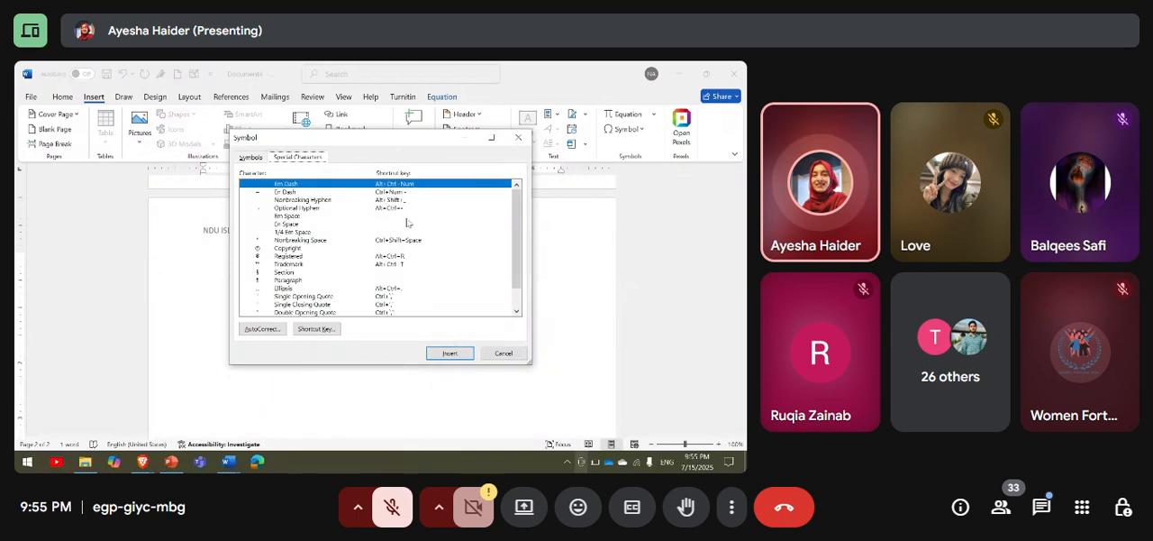
{"action": "left_click", "coordinate": [504, 352]}
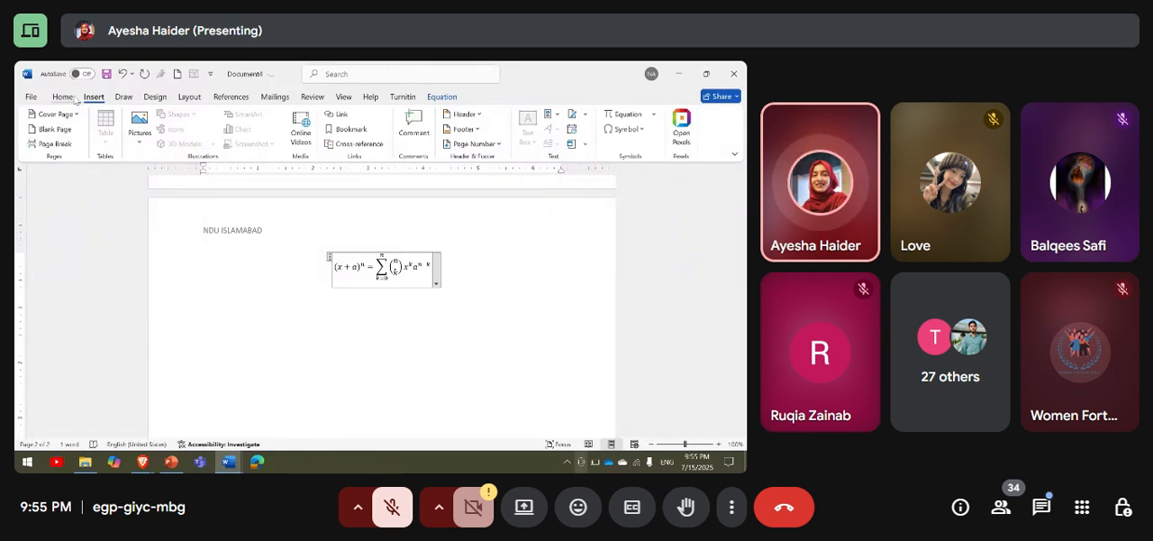
Undo the equation on the second page and the date insertion in the footer, and dismiss the raised-hand notification.
{"action": "left_click", "coordinate": [72, 98]}
{"action": "left_click", "coordinate": [92, 97]}
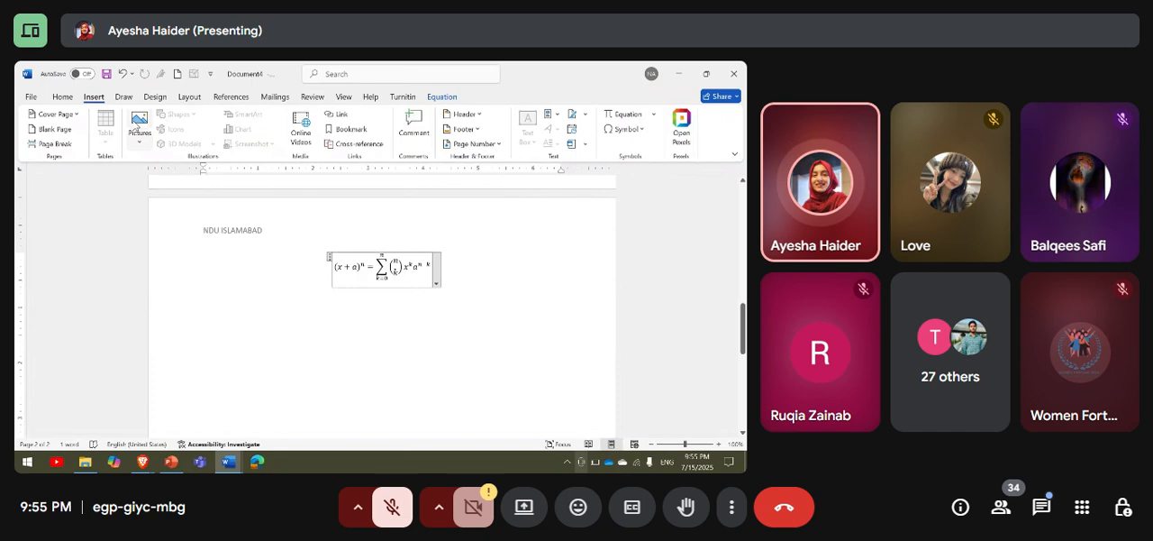
{"action": "key", "text": "ctrl+z"}
{"action": "key", "text": "ctrl+z"}
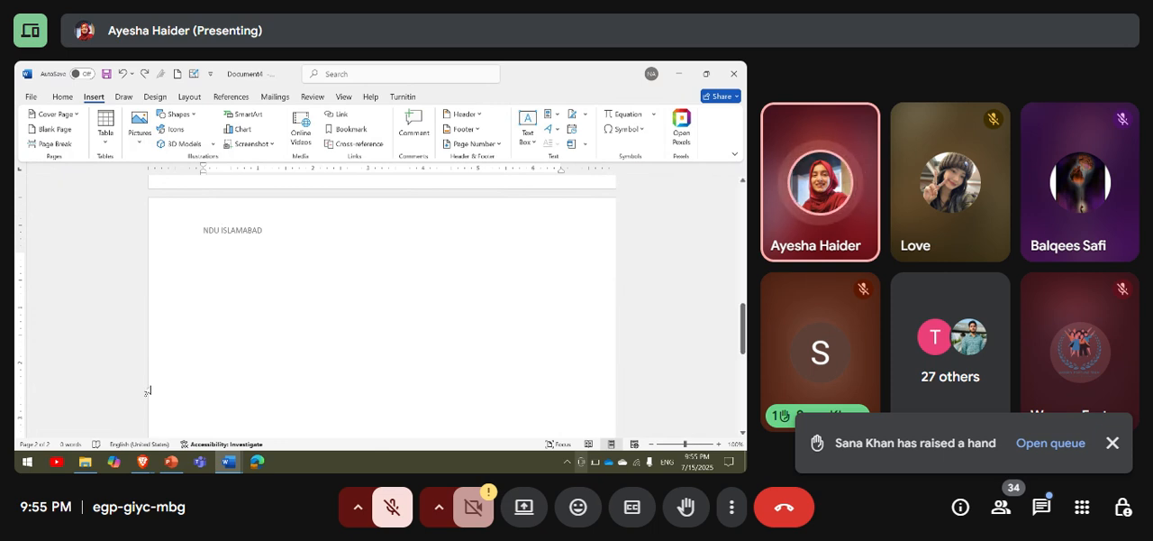
{"action": "left_click", "coordinate": [1113, 443]}
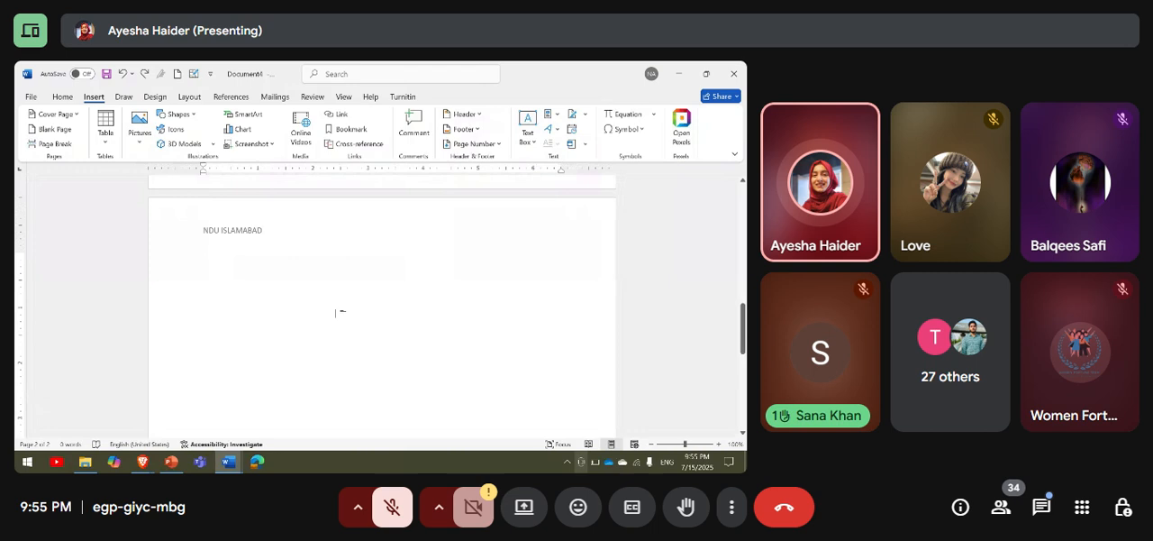
Examine the header, the pasted footer content and the page number across both pages of the document.
{"action": "scroll", "coordinate": [336, 312], "scroll_direction": "up", "scroll_amount": 10}
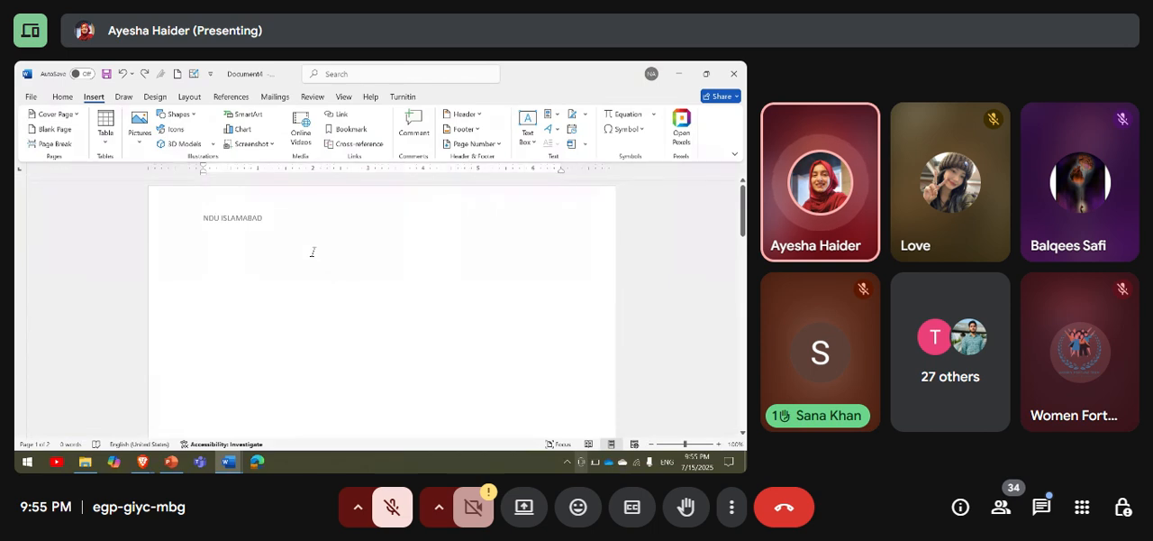
{"action": "scroll", "coordinate": [315, 251], "scroll_direction": "down", "scroll_amount": 5}
{"action": "scroll", "coordinate": [315, 250], "scroll_direction": "up", "scroll_amount": 5}
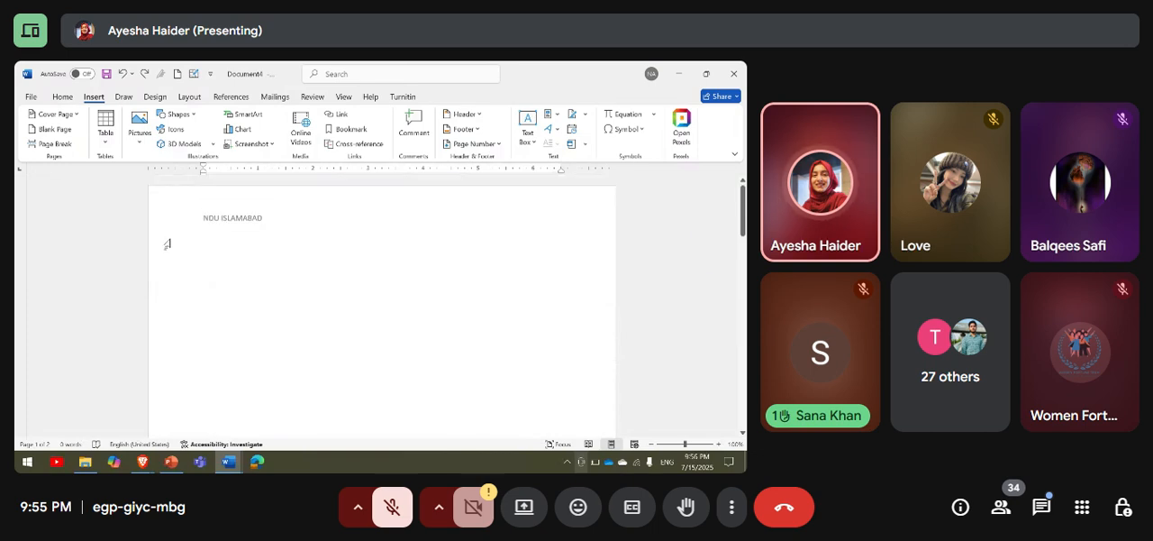
{"action": "scroll", "coordinate": [362, 227], "scroll_direction": "down", "scroll_amount": 10}
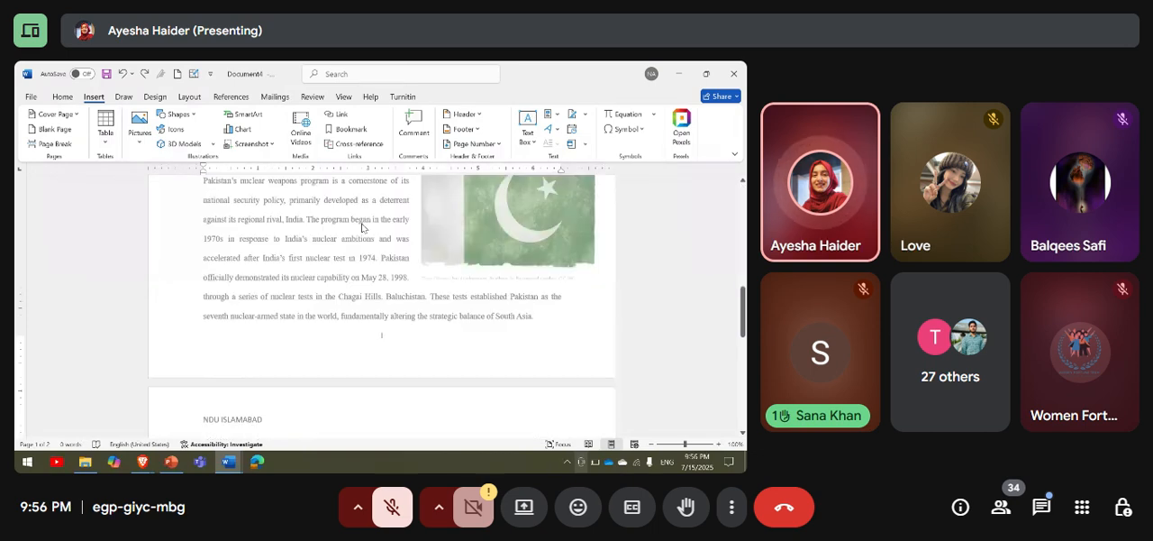
{"action": "scroll", "coordinate": [362, 227], "scroll_direction": "down", "scroll_amount": 2}
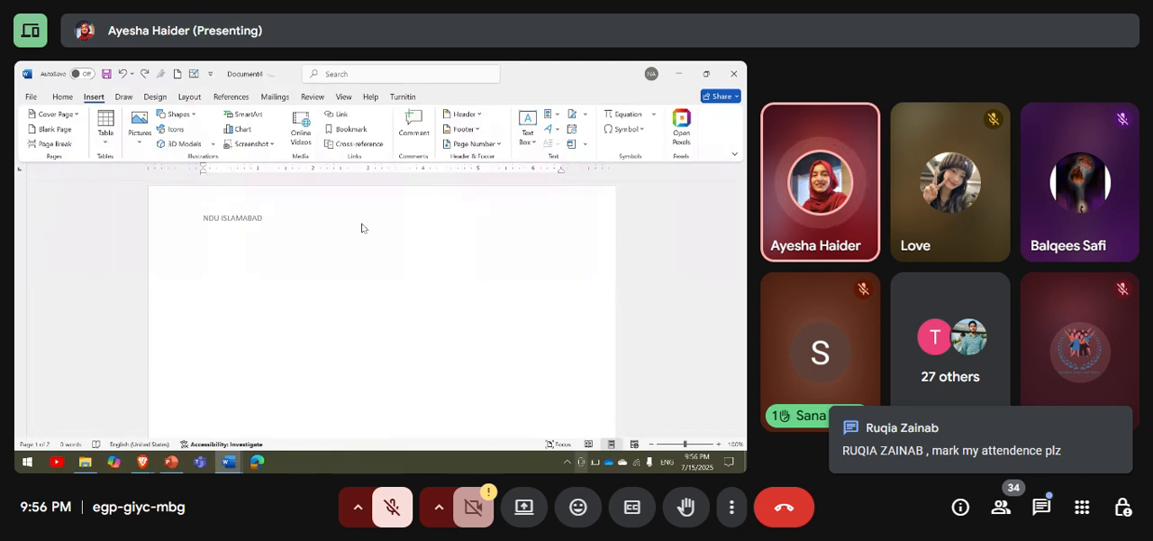
{"action": "scroll", "coordinate": [475, 314], "scroll_direction": "down", "scroll_amount": 10}
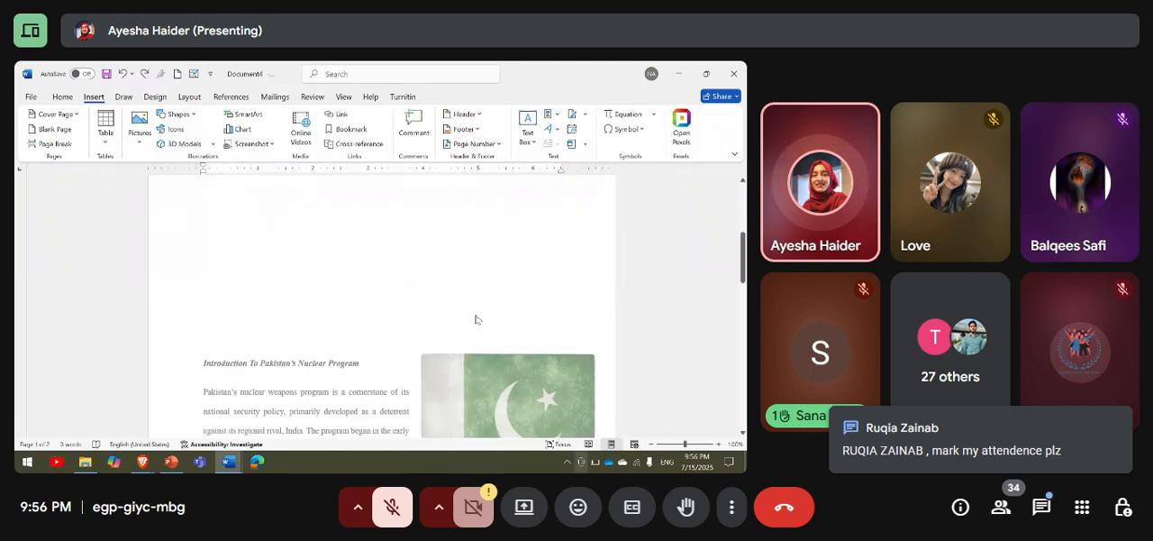
{"action": "scroll", "coordinate": [475, 313], "scroll_direction": "up", "scroll_amount": 3}
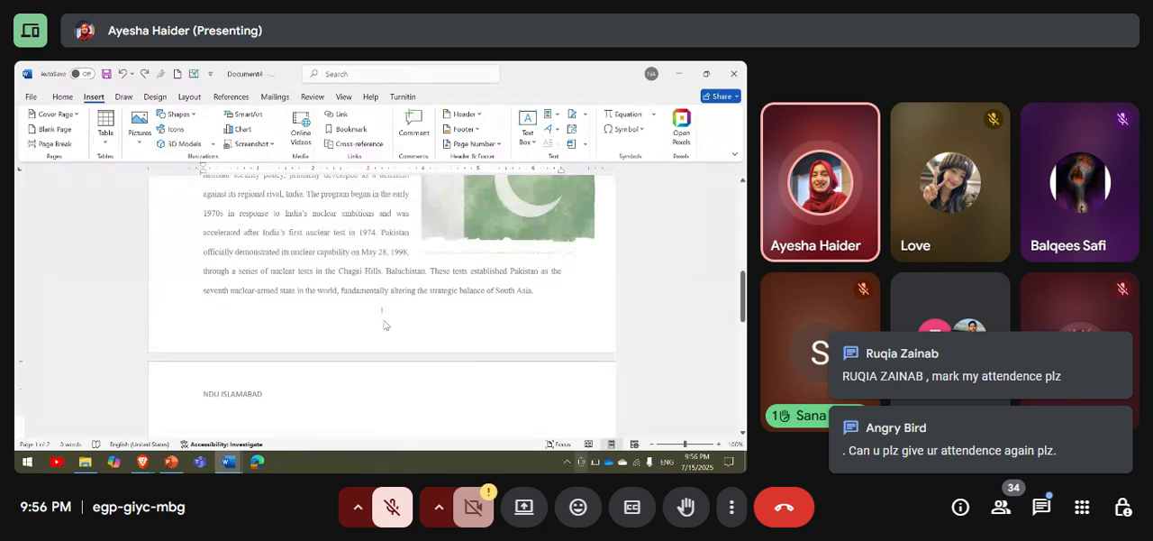
{"action": "scroll", "coordinate": [383, 322], "scroll_direction": "down", "scroll_amount": 2}
{"action": "scroll", "coordinate": [383, 322], "scroll_direction": "down", "scroll_amount": 3}
{"action": "scroll", "coordinate": [384, 324], "scroll_direction": "up", "scroll_amount": 2}
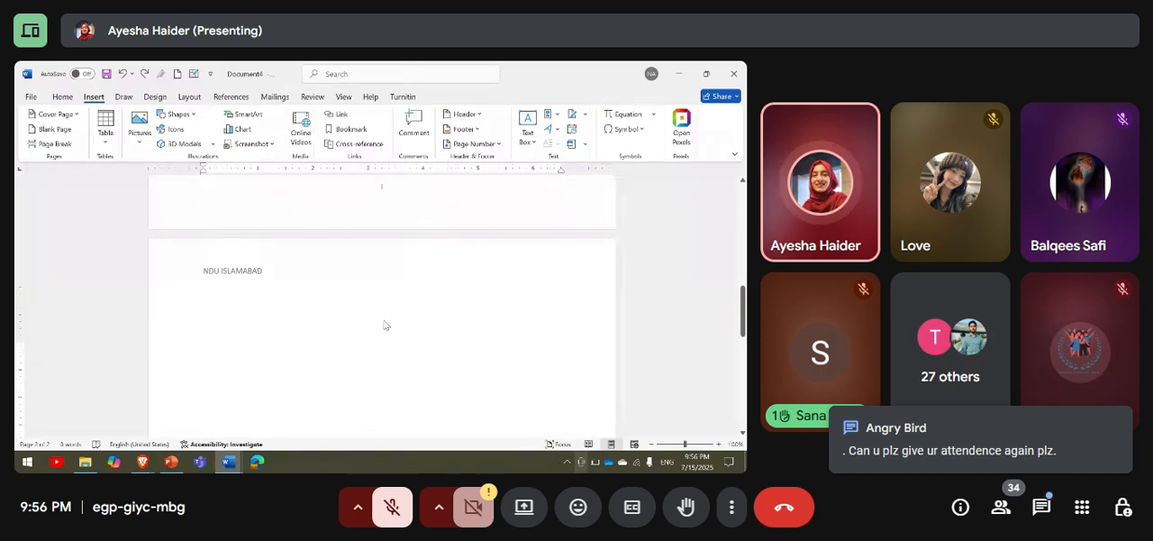
{"action": "scroll", "coordinate": [384, 324], "scroll_direction": "down", "scroll_amount": 3}
{"action": "scroll", "coordinate": [383, 323], "scroll_direction": "up", "scroll_amount": 2}
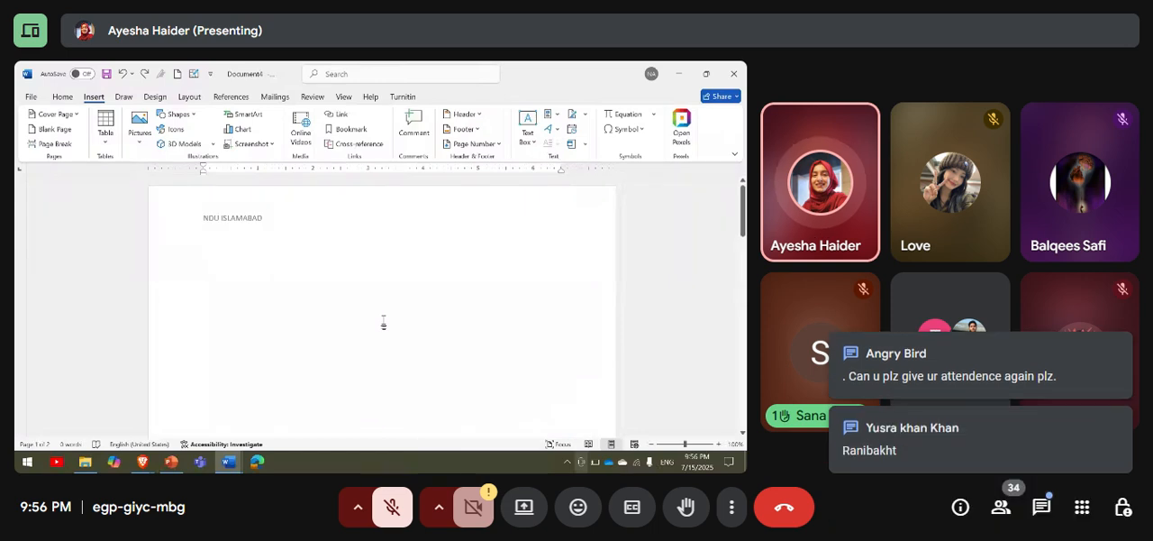
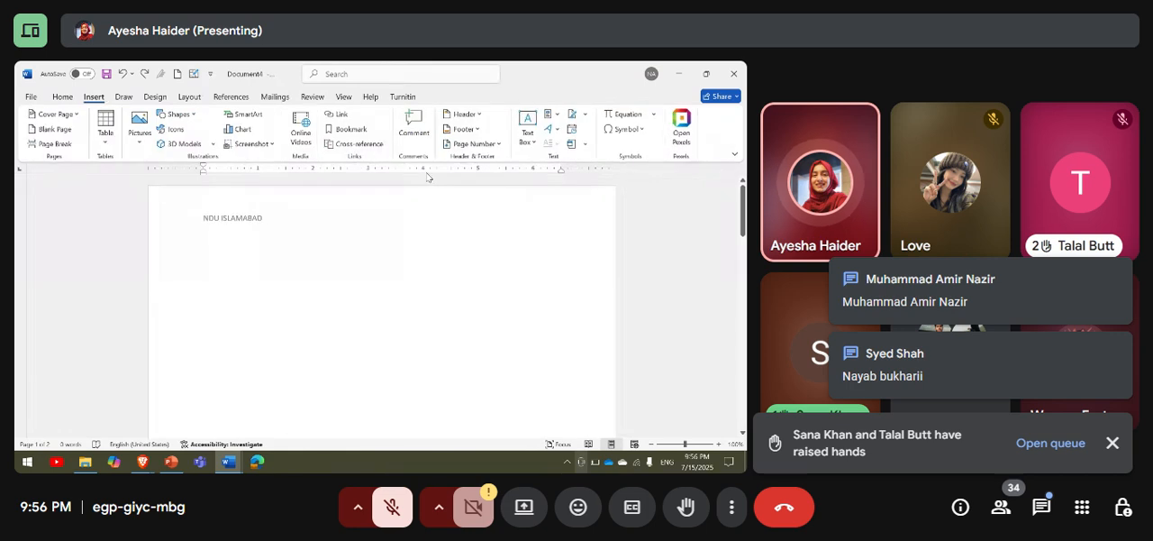
Dismiss the raised-hands notification and look over the text and pie chart in the Pakistan_Nuclear_Weapon document.
{"action": "left_click", "coordinate": [1114, 444]}
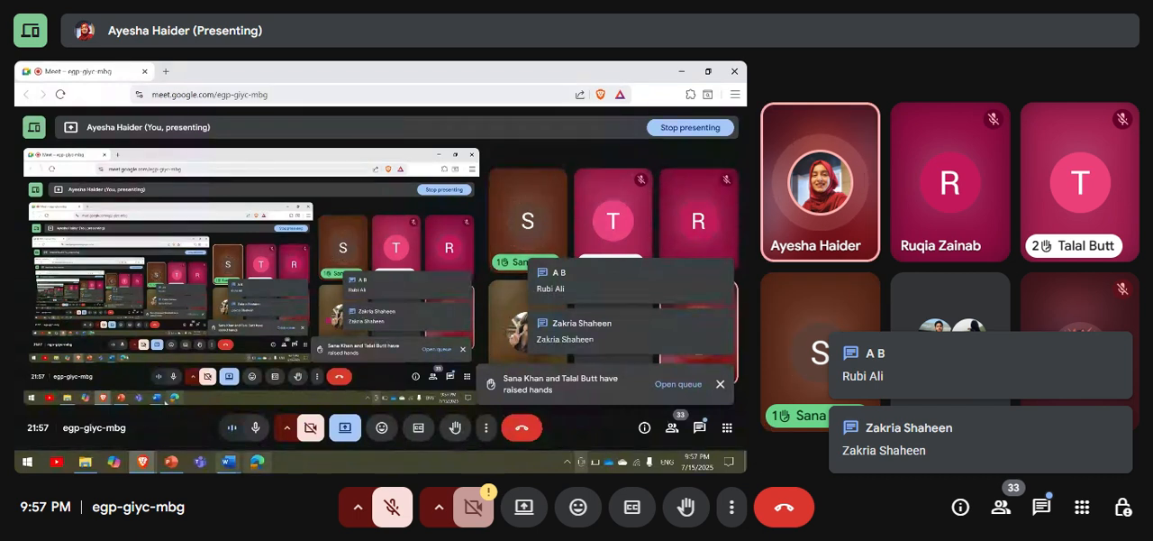
{"action": "mouse_move", "coordinate": [223, 468]}
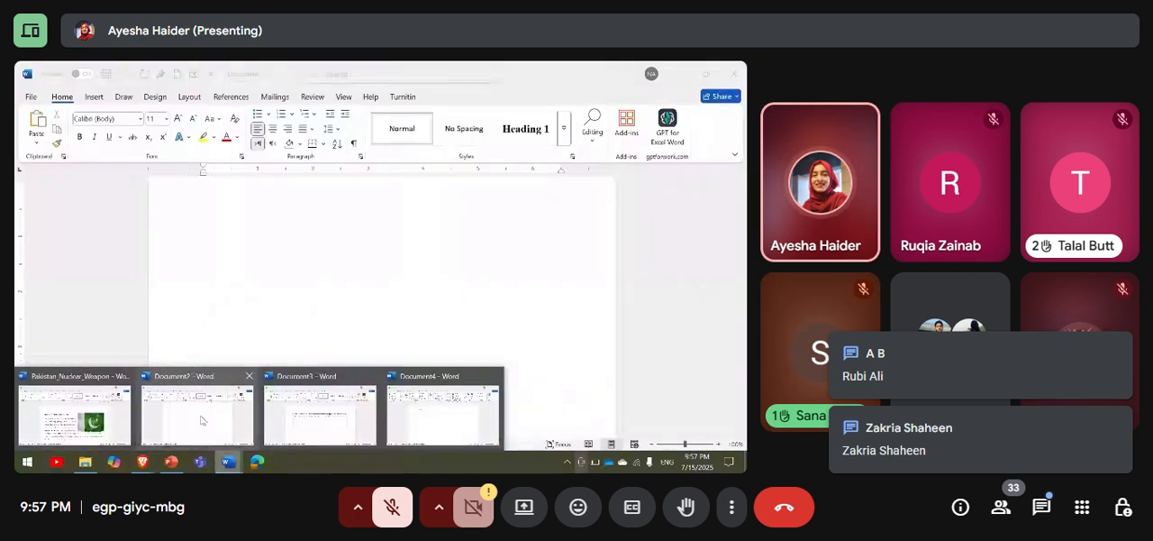
{"action": "left_click", "coordinate": [99, 395]}
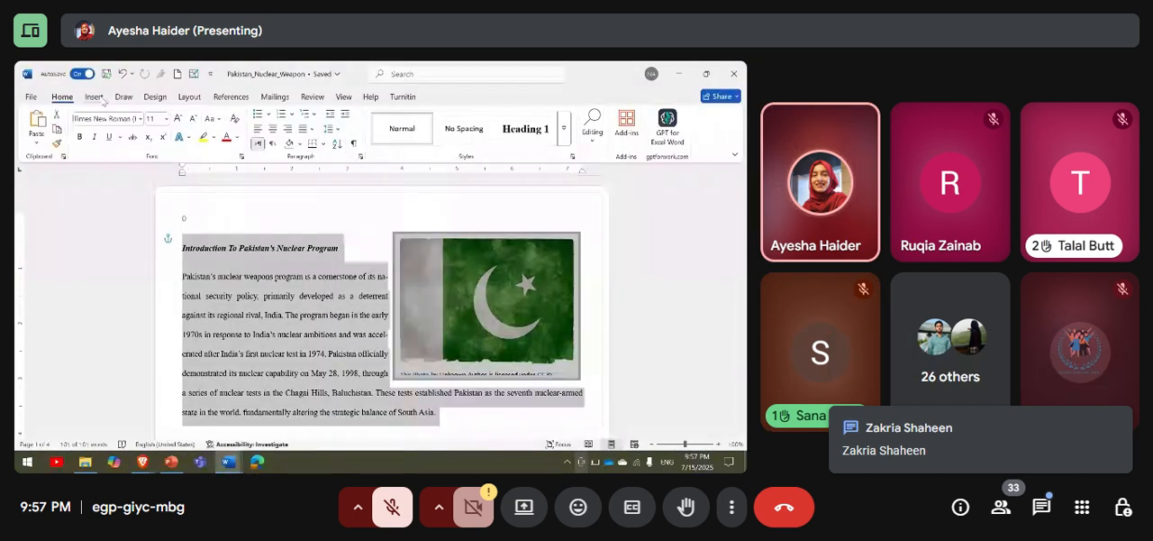
{"action": "left_click", "coordinate": [98, 99]}
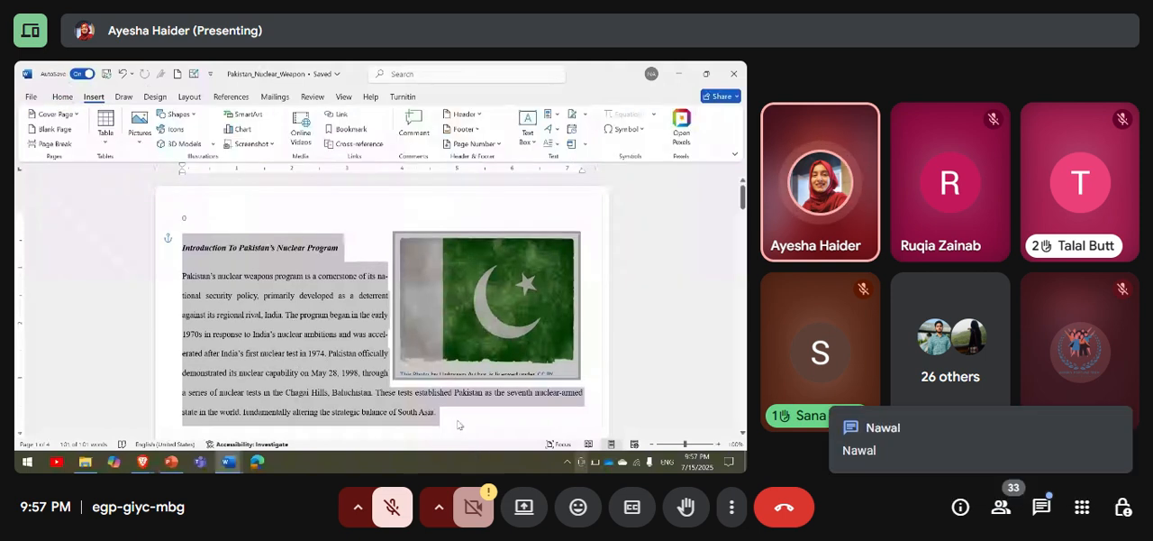
{"action": "scroll", "coordinate": [456, 420], "scroll_direction": "down", "scroll_amount": 10}
{"action": "scroll", "coordinate": [457, 424], "scroll_direction": "up", "scroll_amount": 3}
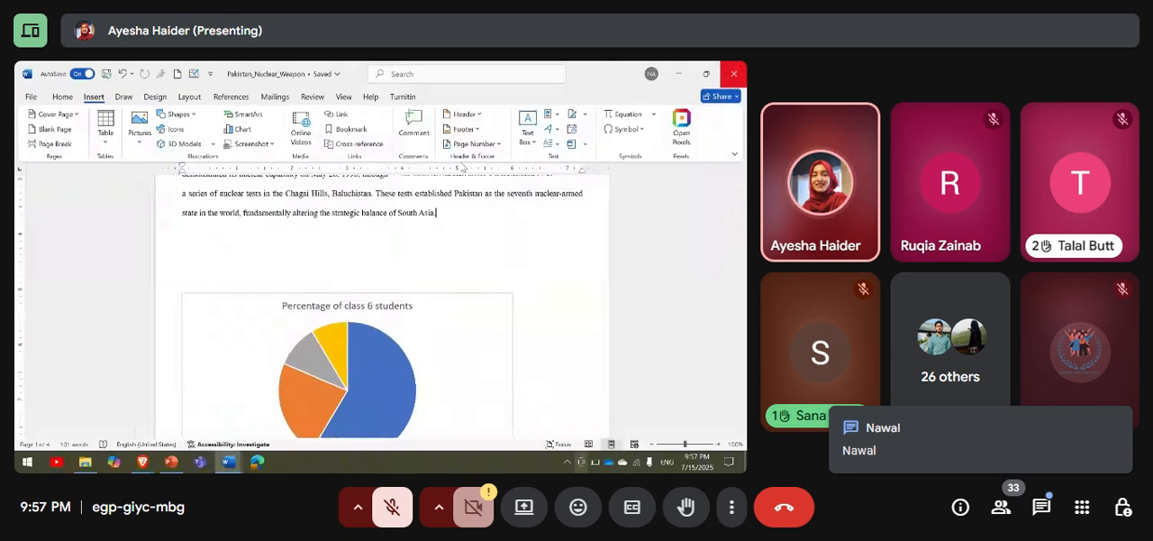
Switch back to the Document4 window.
{"action": "left_click", "coordinate": [231, 461]}
{"action": "mouse_move", "coordinate": [238, 462]}
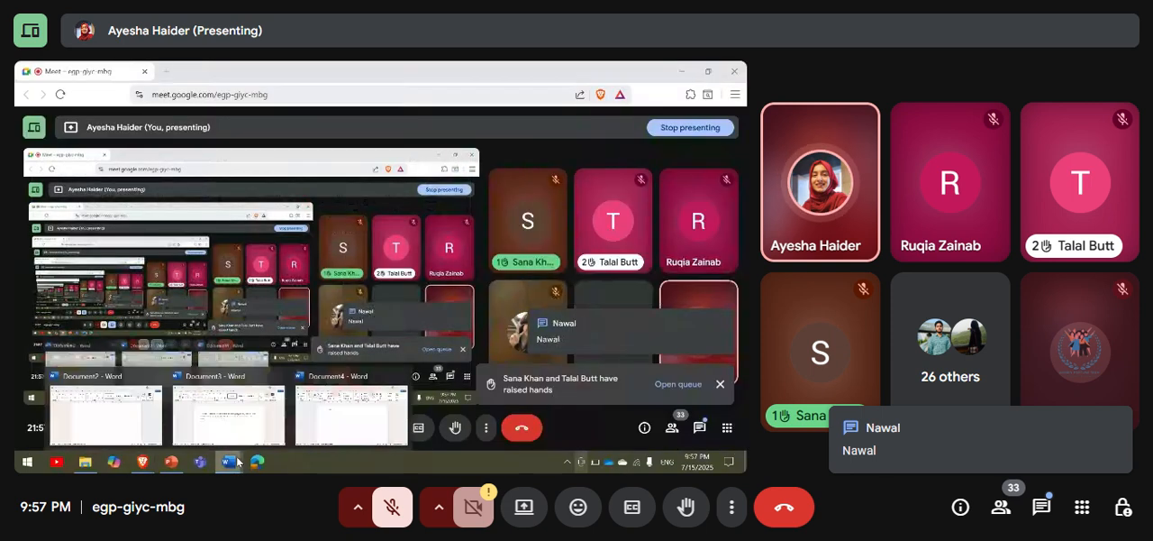
{"action": "left_click", "coordinate": [330, 411]}
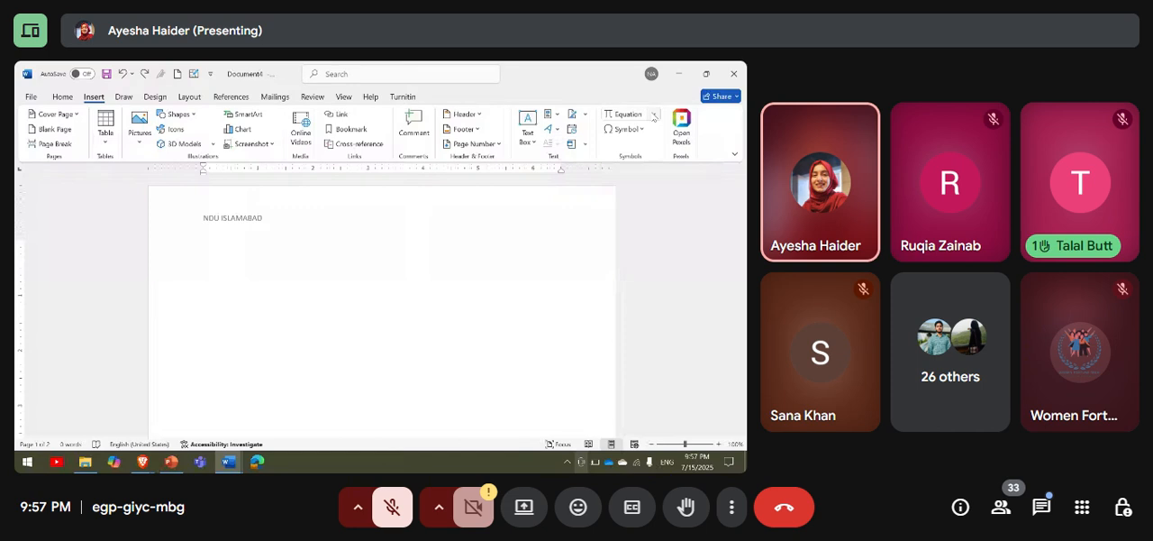
Look through the built-in equations and try a new blank equation under the first page's header, removing it again.
{"action": "left_click", "coordinate": [654, 118]}
{"action": "scroll", "coordinate": [635, 210], "scroll_direction": "down", "scroll_amount": 5}
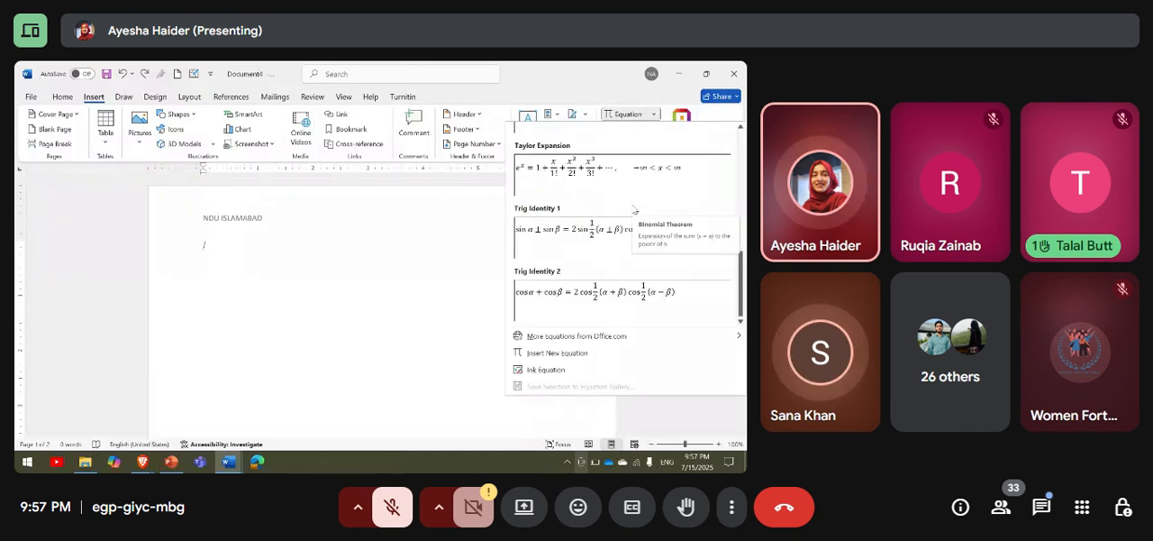
{"action": "scroll", "coordinate": [636, 210], "scroll_direction": "up", "scroll_amount": 5}
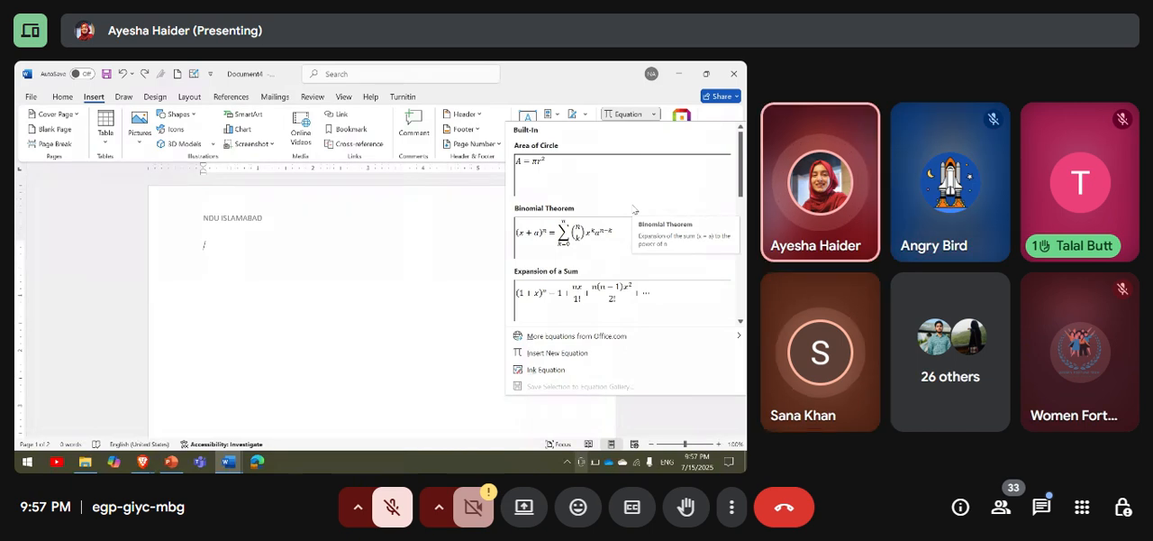
{"action": "left_click", "coordinate": [596, 351]}
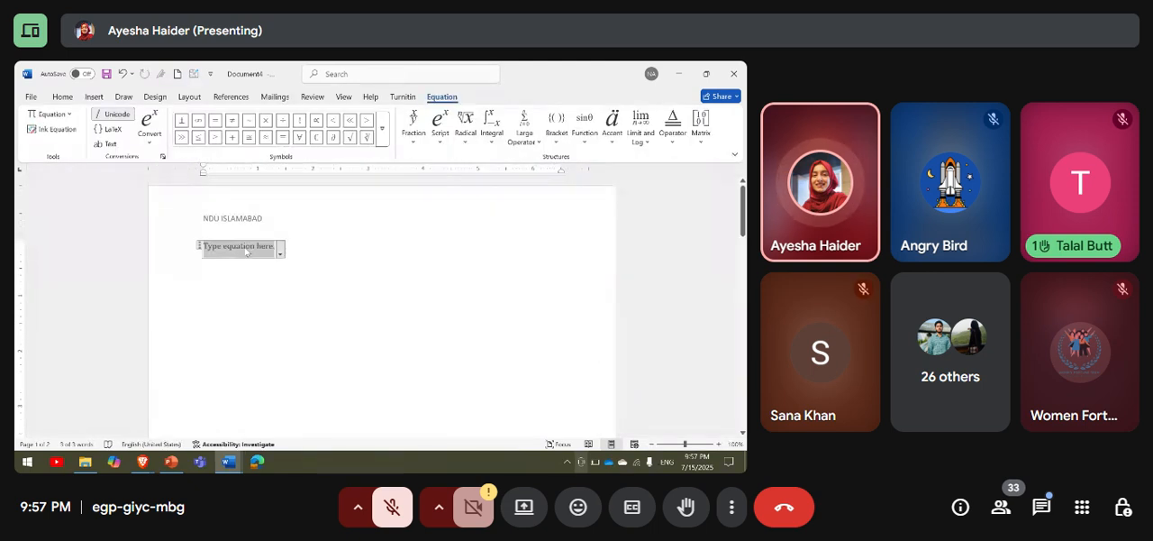
{"action": "key", "text": "BackSpace"}
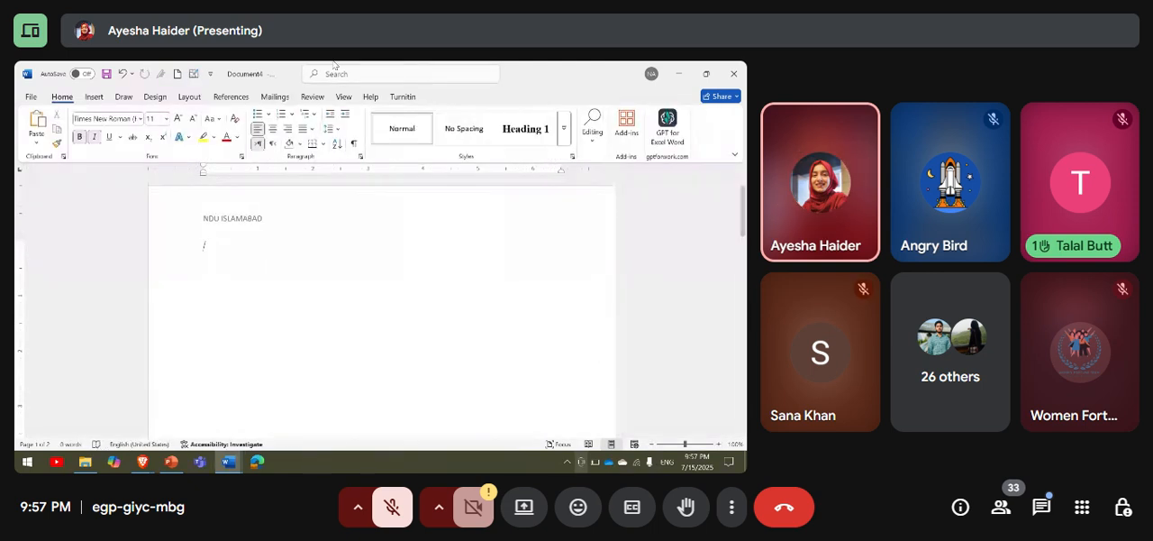
Insert a new equation under the first page's header reading F = ma and start a new line below it.
{"action": "left_click", "coordinate": [93, 97]}
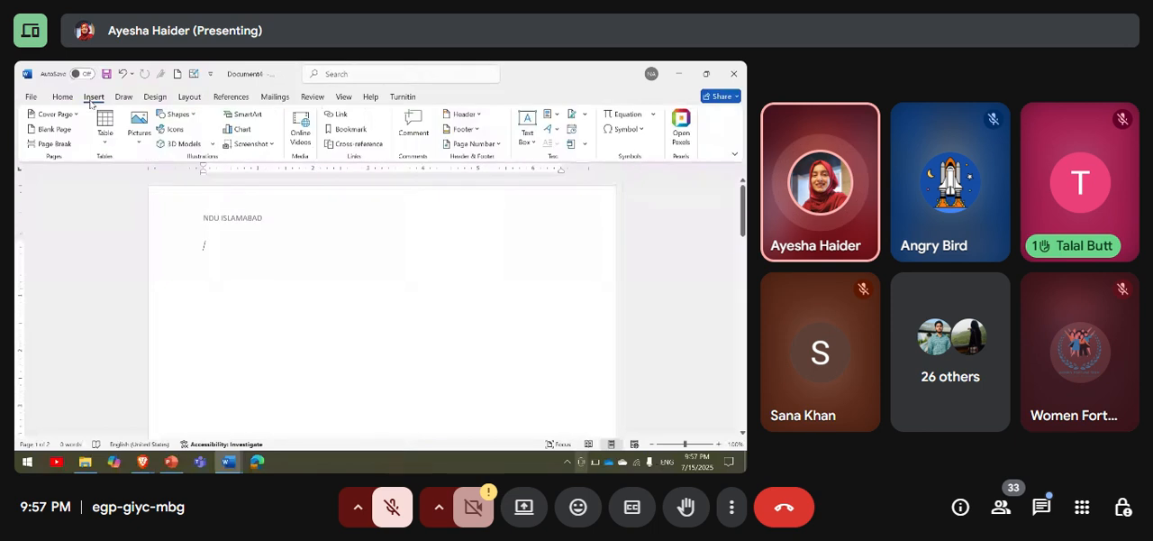
{"action": "left_click", "coordinate": [621, 115]}
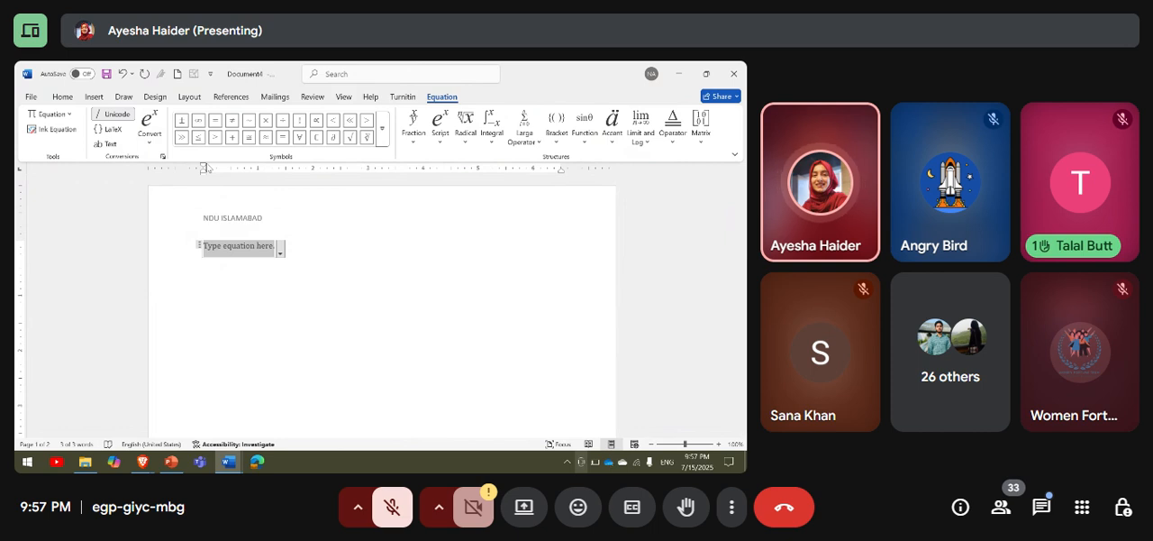
{"action": "type", "text": "F "}
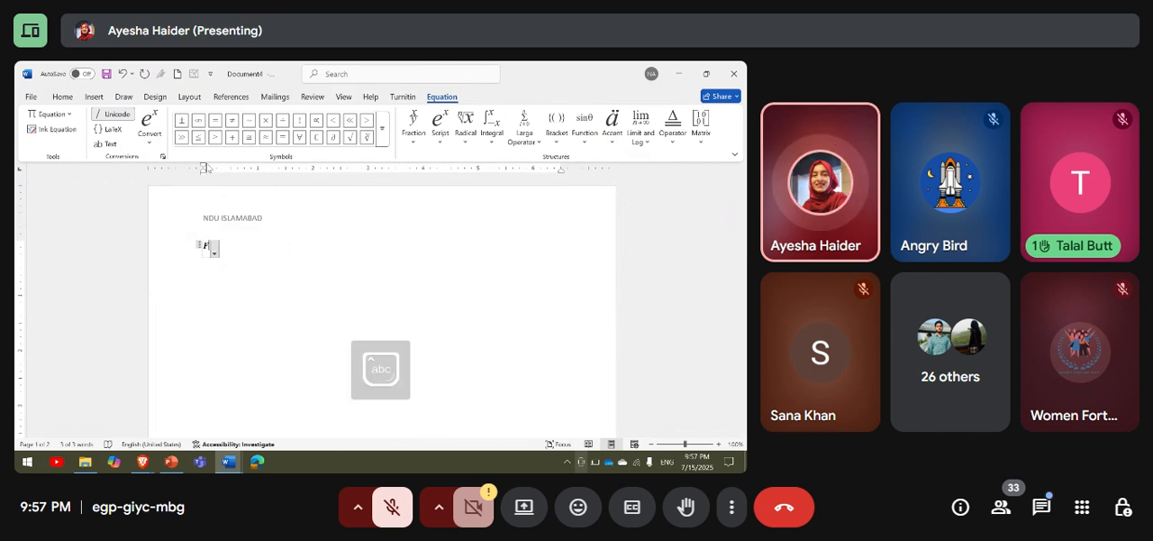
{"action": "type", "text": "= "}
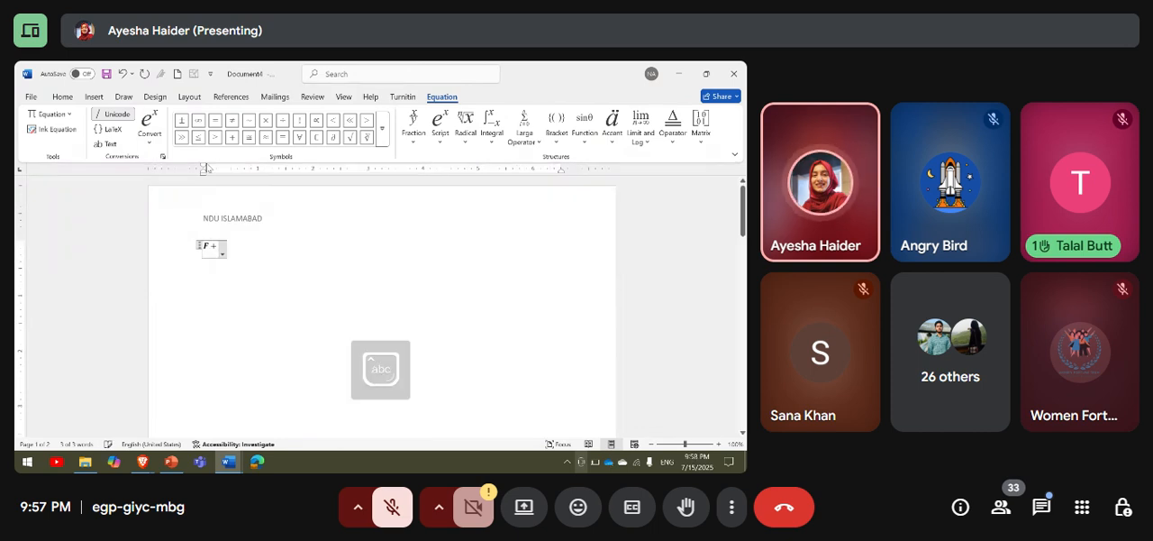
{"action": "type", "text": "ma"}
{"action": "key", "text": "Return"}
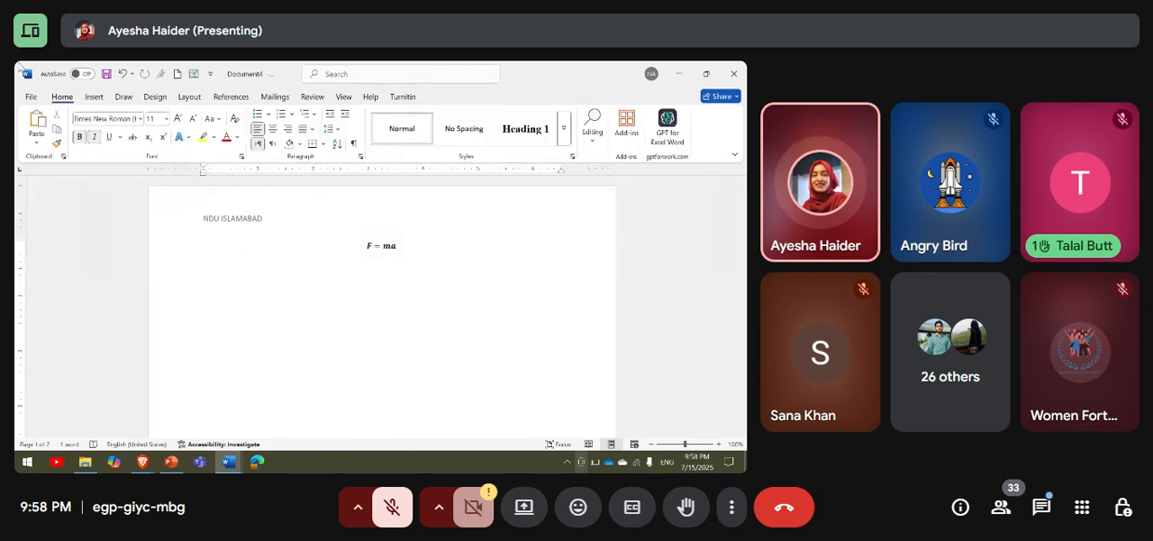
Insert a new equation below F = ma with a skewed fraction that has 12 as numerator and 2 as denominator.
{"action": "left_click", "coordinate": [94, 97]}
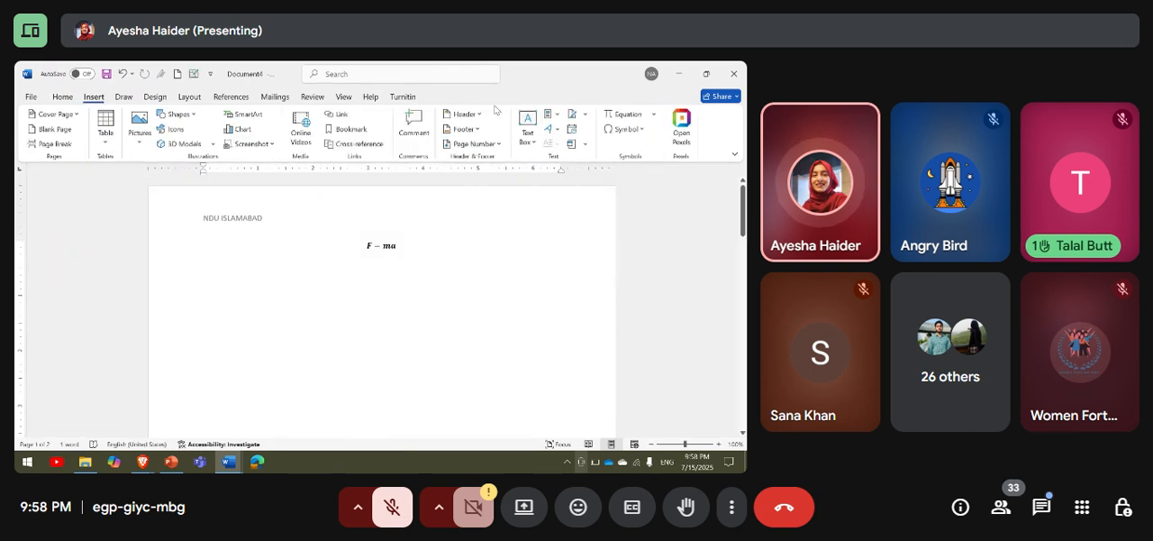
{"action": "left_click", "coordinate": [654, 114]}
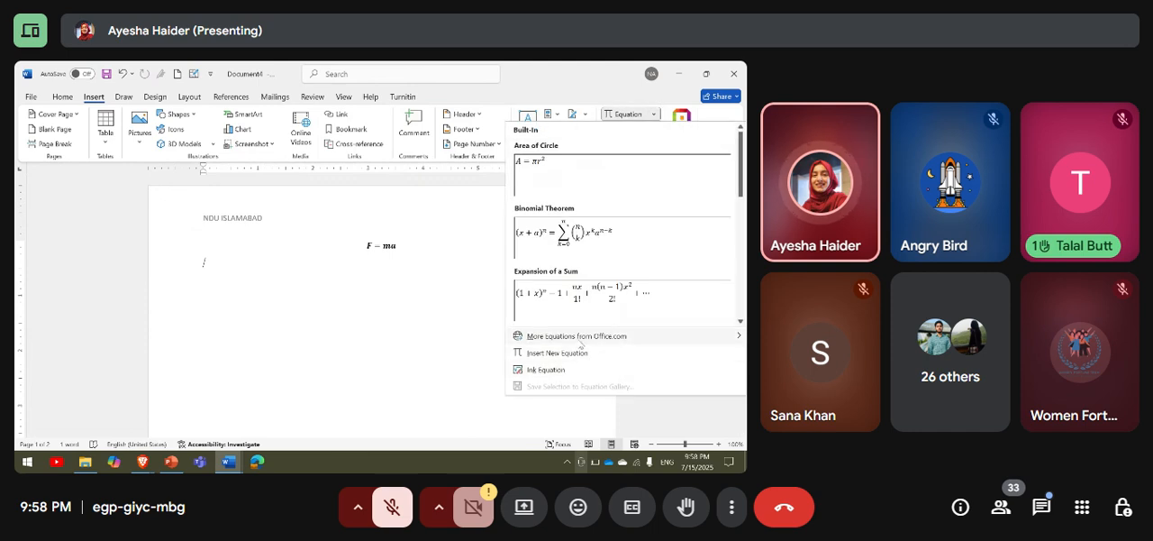
{"action": "left_click", "coordinate": [623, 118]}
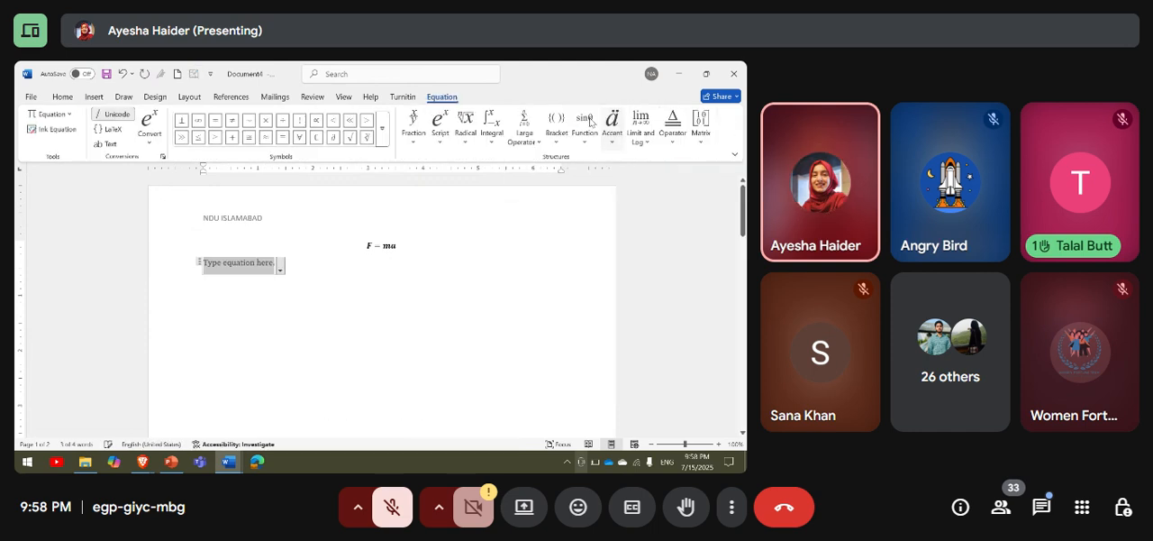
{"action": "left_click", "coordinate": [414, 128]}
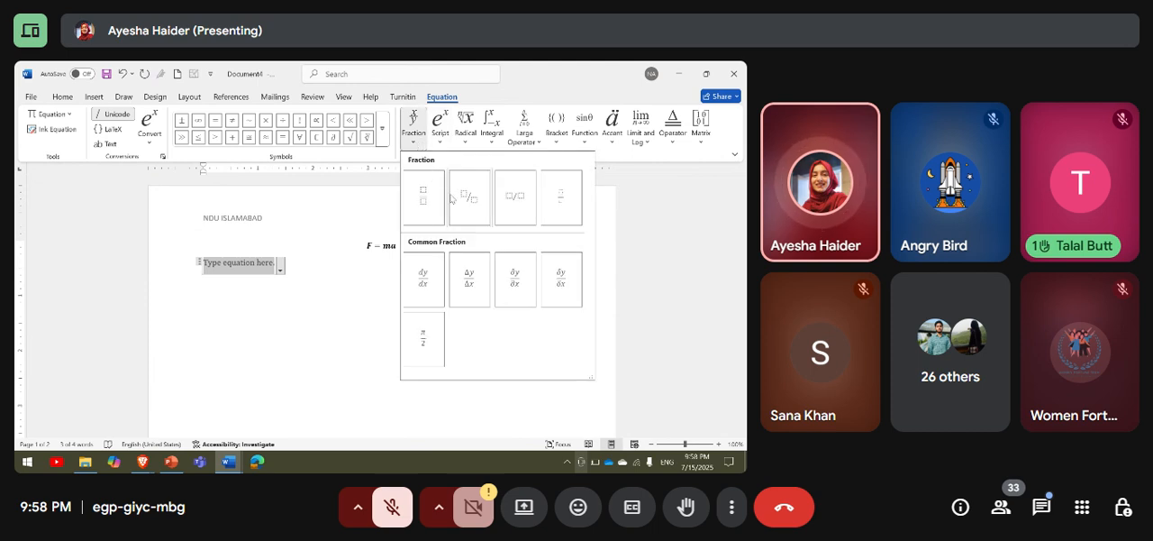
{"action": "left_click", "coordinate": [451, 198]}
{"action": "key", "text": "Up"}
{"action": "key", "text": "Left"}
{"action": "left_click", "coordinate": [214, 263]}
{"action": "type", "text": "12/"}
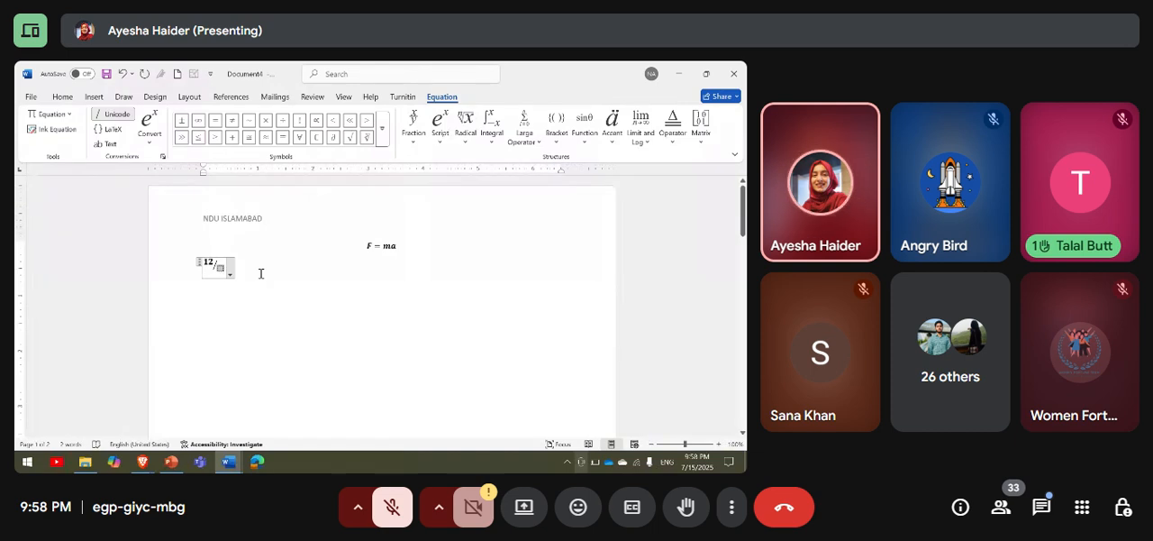
{"action": "type", "text": "2"}
{"action": "left_click", "coordinate": [310, 279]}
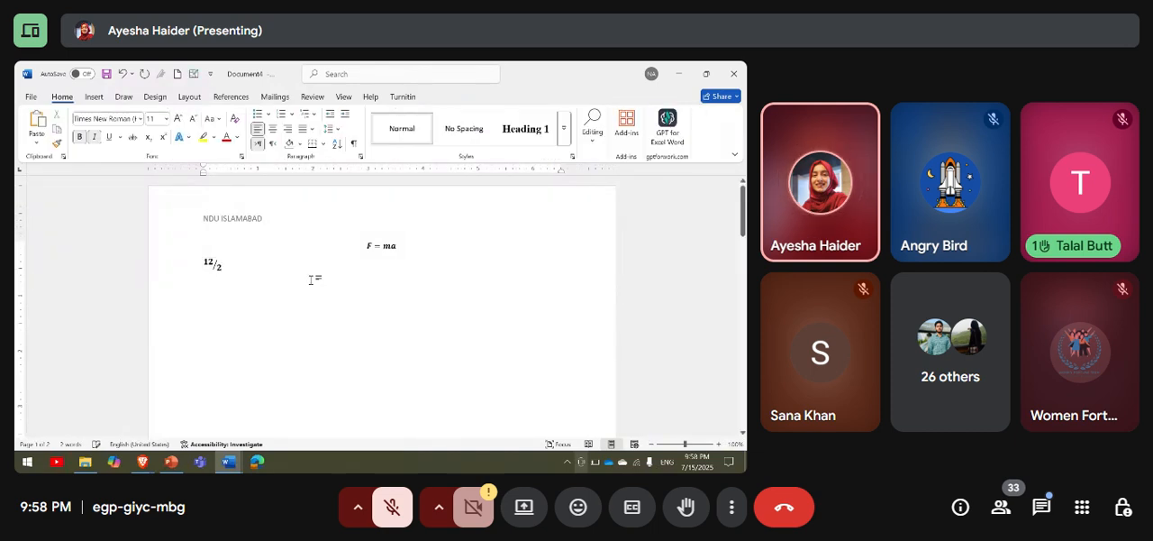
Insert a new blank equation at the start of the second page.
{"action": "left_click", "coordinate": [94, 97]}
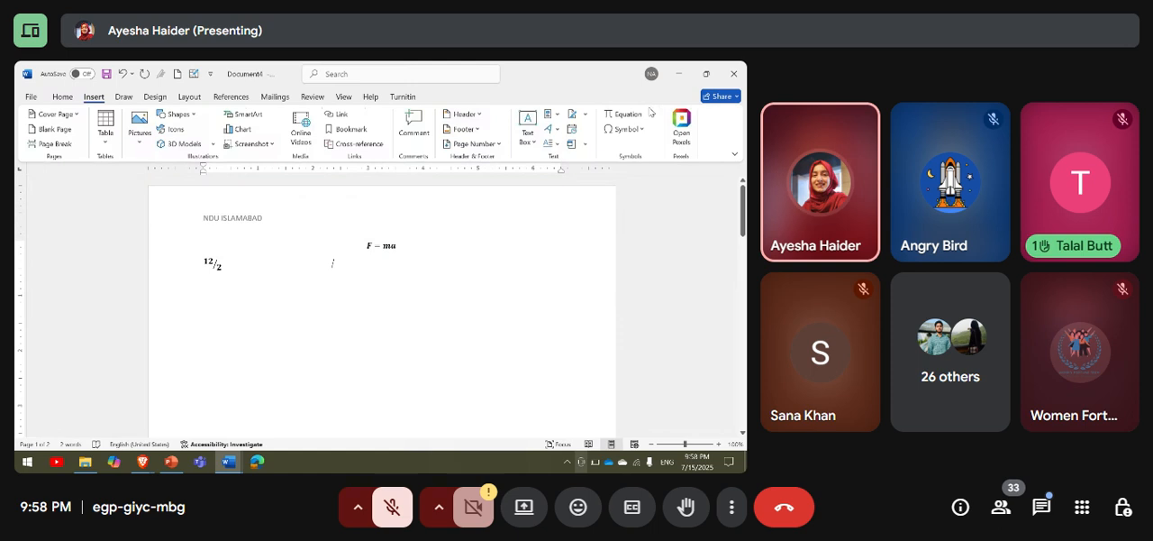
{"action": "left_click", "coordinate": [647, 114]}
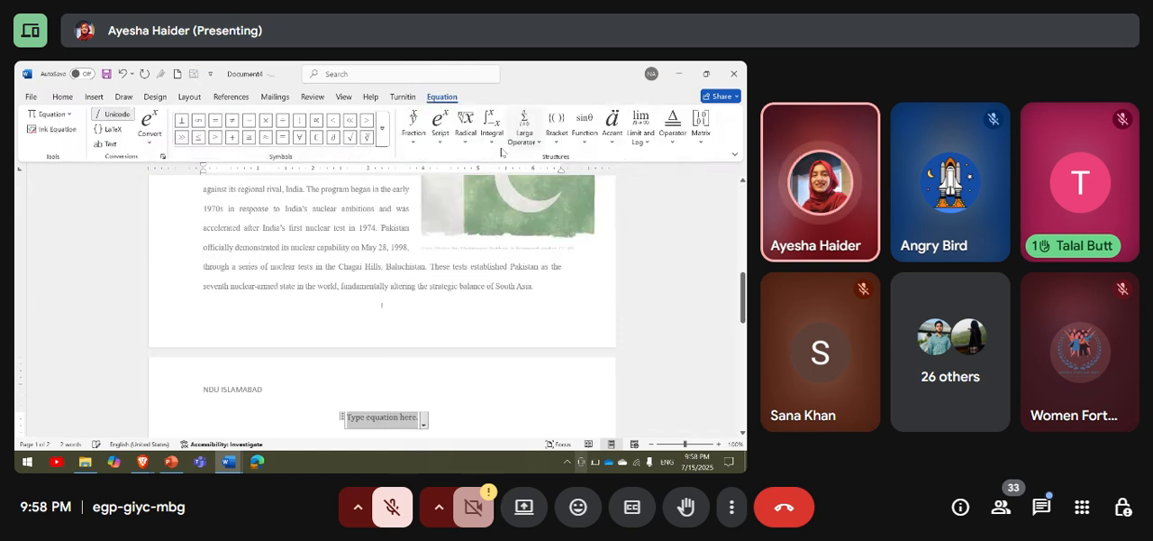
{"action": "scroll", "coordinate": [431, 289], "scroll_direction": "down", "scroll_amount": 2}
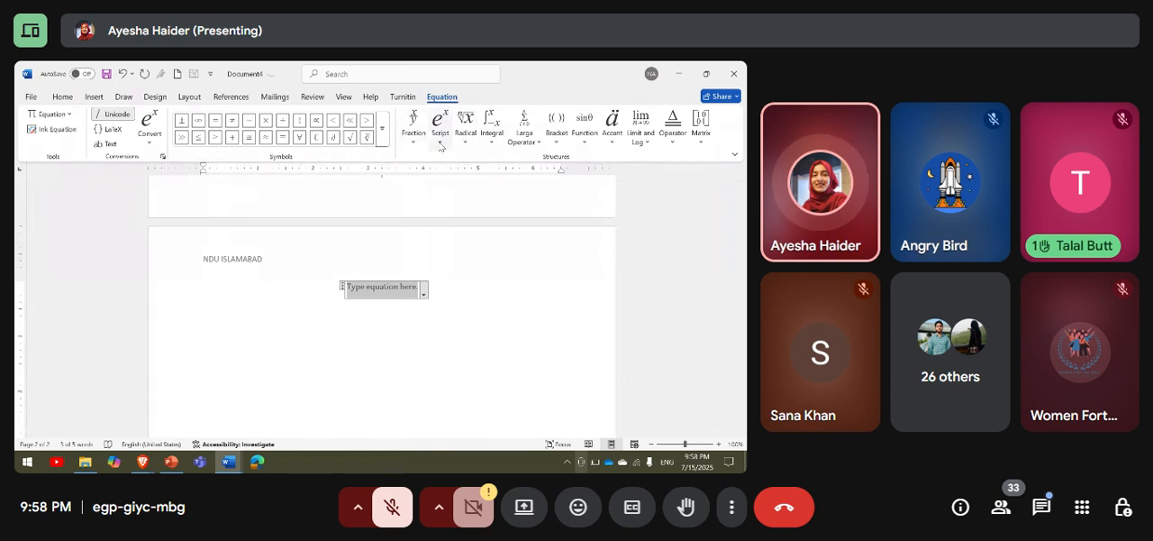
Try the common x squared superscript in the second page's equation, and clear it back to an empty placeholder.
{"action": "left_click", "coordinate": [439, 137]}
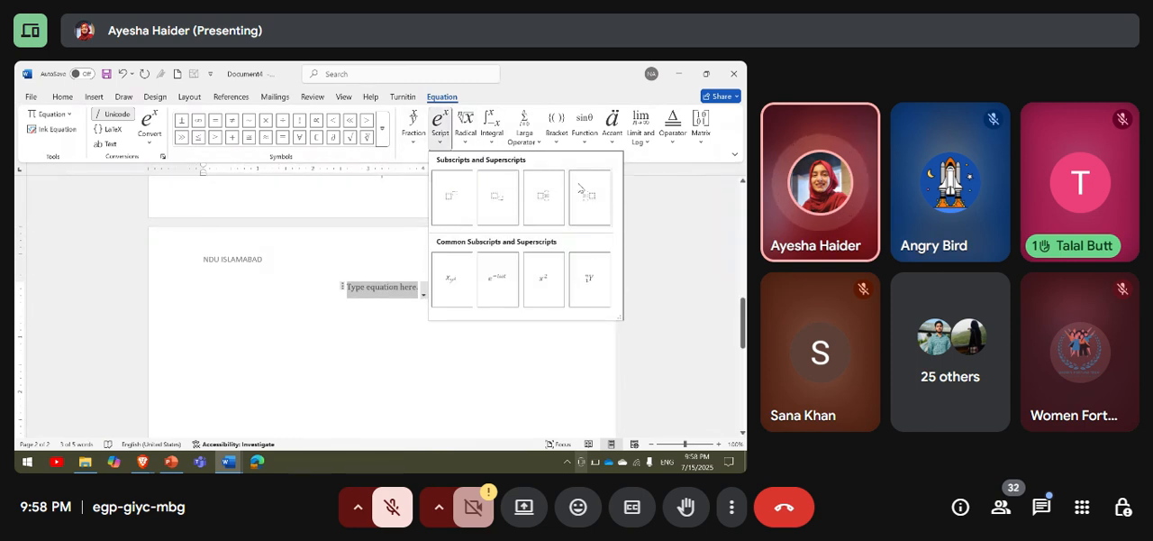
{"action": "left_click", "coordinate": [536, 282]}
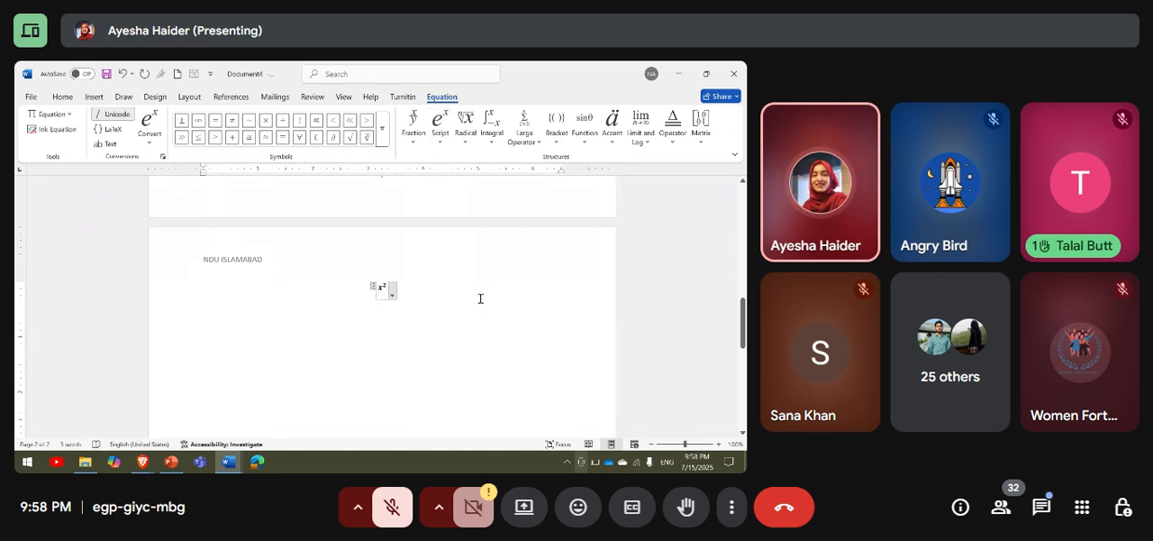
{"action": "key", "text": "BackSpace"}
{"action": "left_click", "coordinate": [386, 287]}
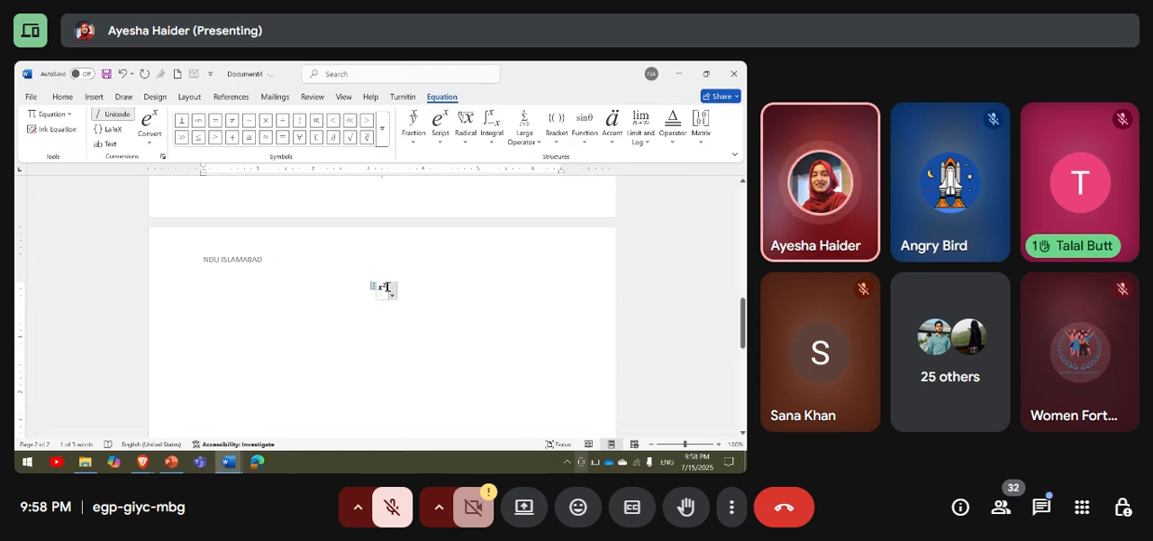
{"action": "key", "text": "BackSpace"}
{"action": "type", "text": "\\"}
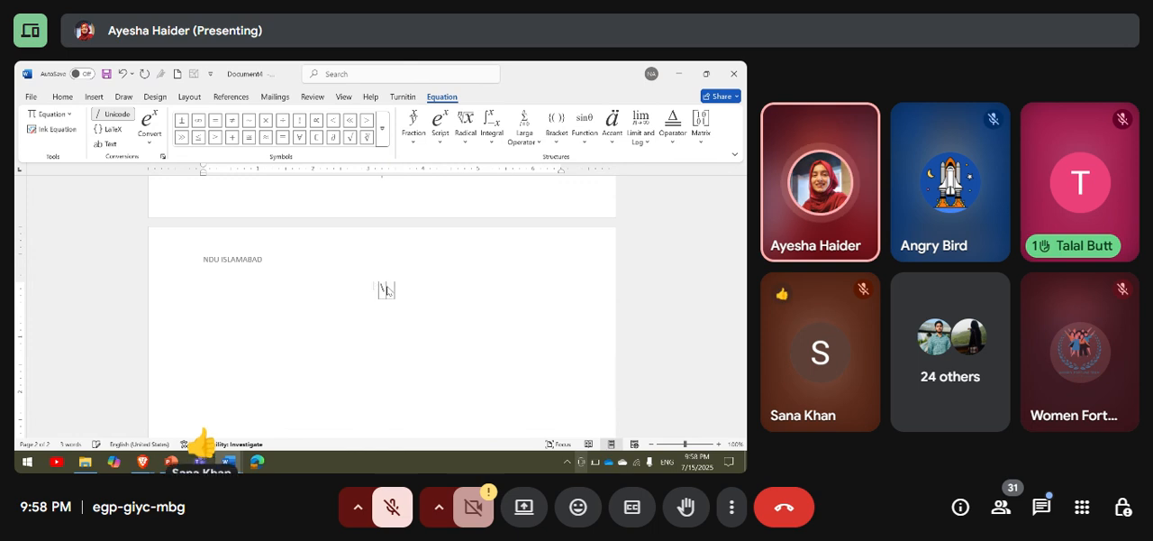
{"action": "key", "text": "BackSpace"}
{"action": "scroll", "coordinate": [375, 265], "scroll_direction": "up", "scroll_amount": 3}
{"action": "scroll", "coordinate": [374, 265], "scroll_direction": "down", "scroll_amount": 3}
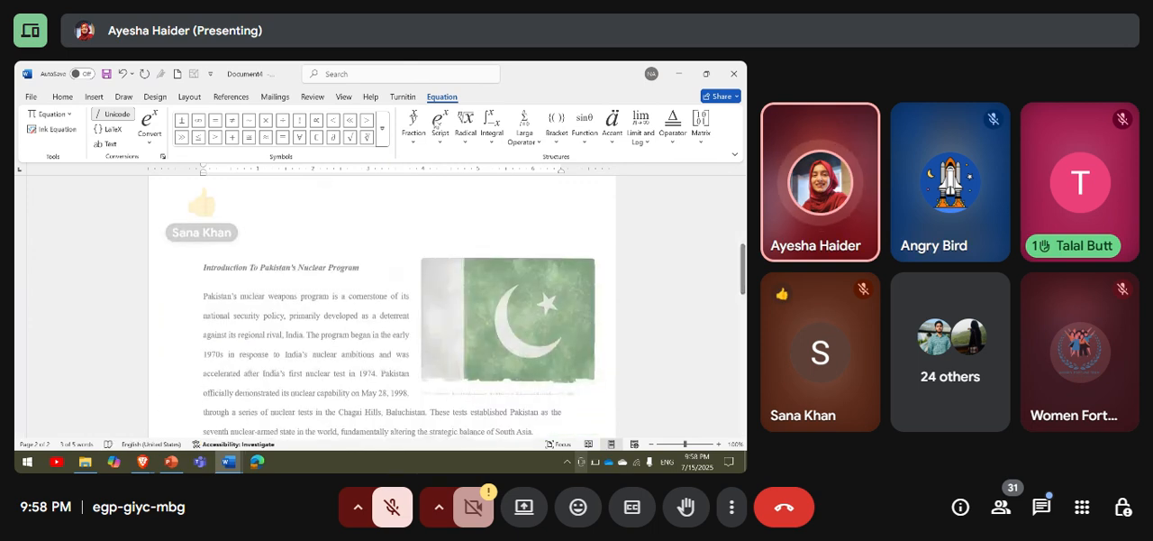
Insert a radical structure into the second page's equation and enter 24 after it.
{"action": "left_click", "coordinate": [439, 124]}
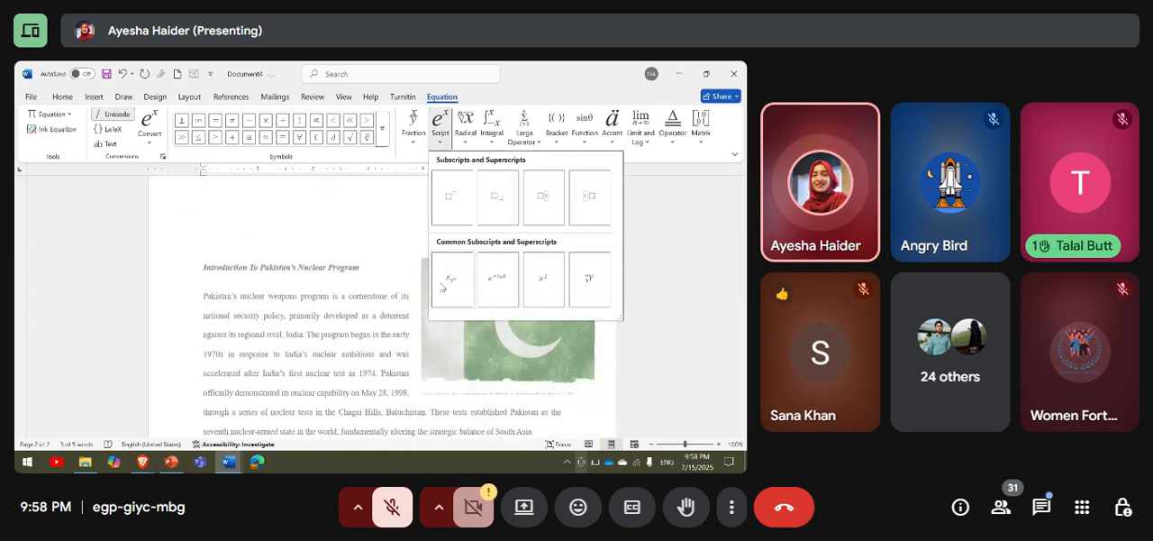
{"action": "left_click", "coordinate": [464, 147]}
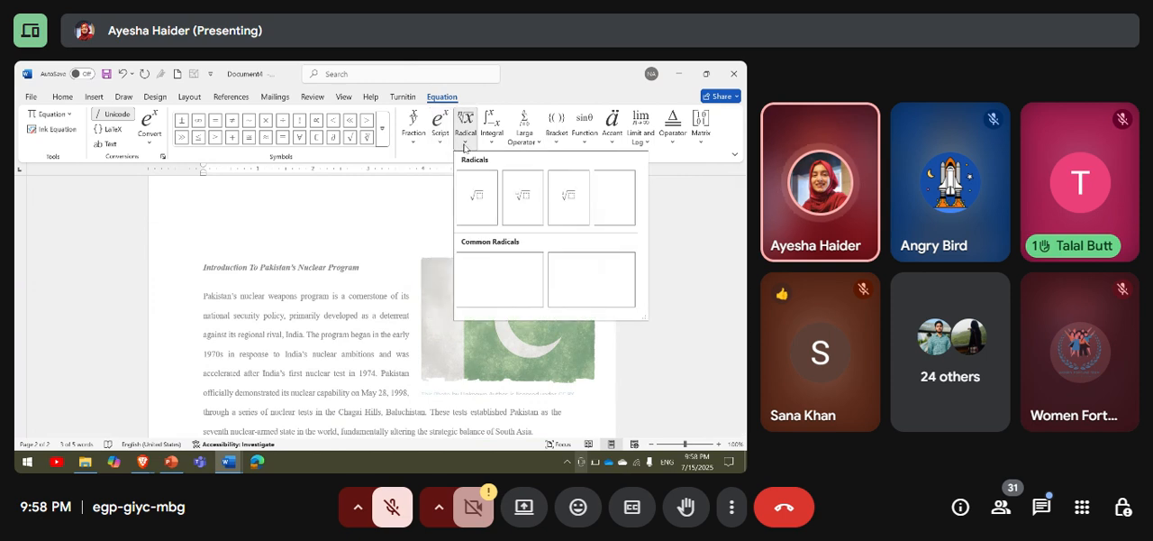
{"action": "left_click", "coordinate": [523, 190]}
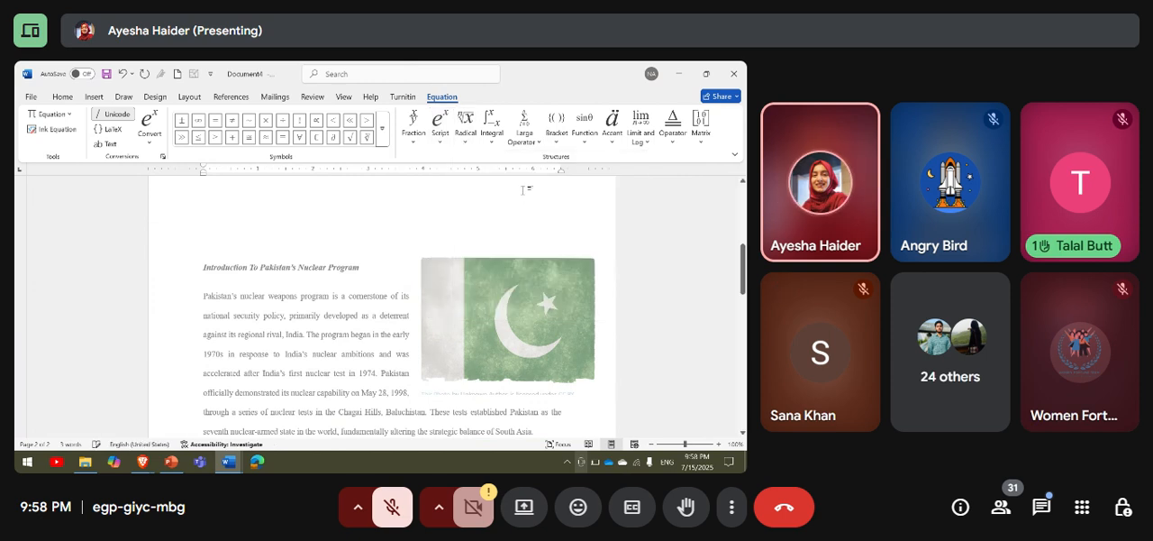
{"action": "scroll", "coordinate": [522, 190], "scroll_direction": "down", "scroll_amount": 10}
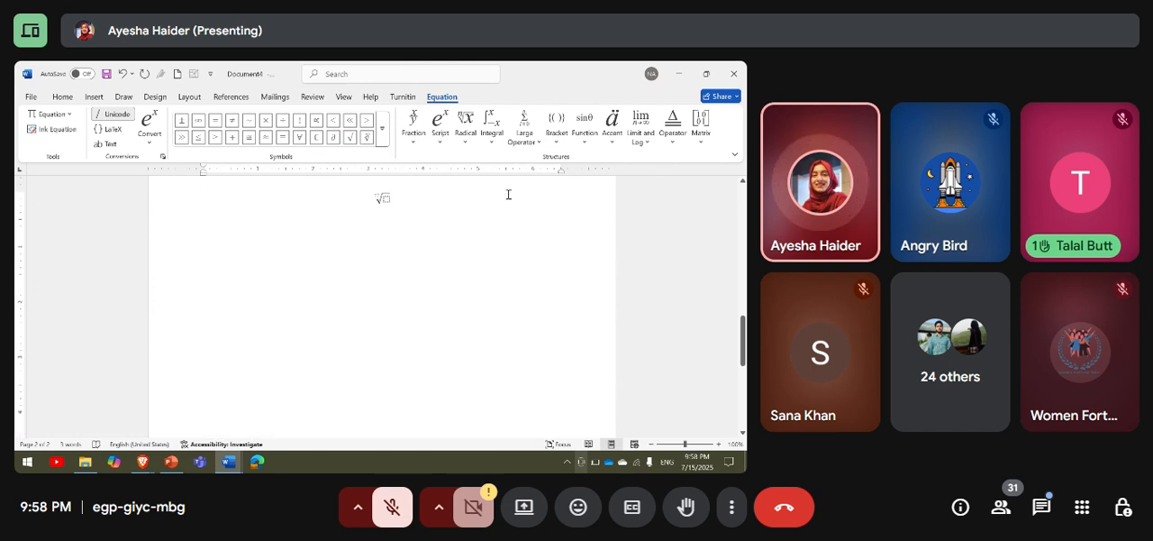
{"action": "type", "text": "24"}
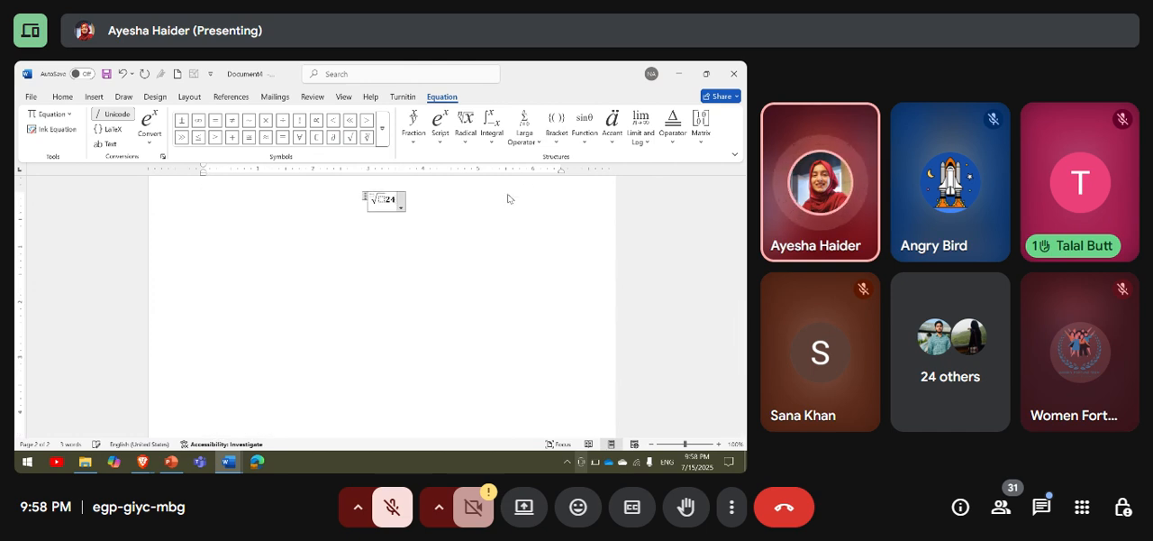
Delete the 24 that follows the radical in the second page's equation, leaving only the radical structure.
{"action": "key", "text": "Left"}
{"action": "key", "text": "Left"}
{"action": "key", "text": "Left"}
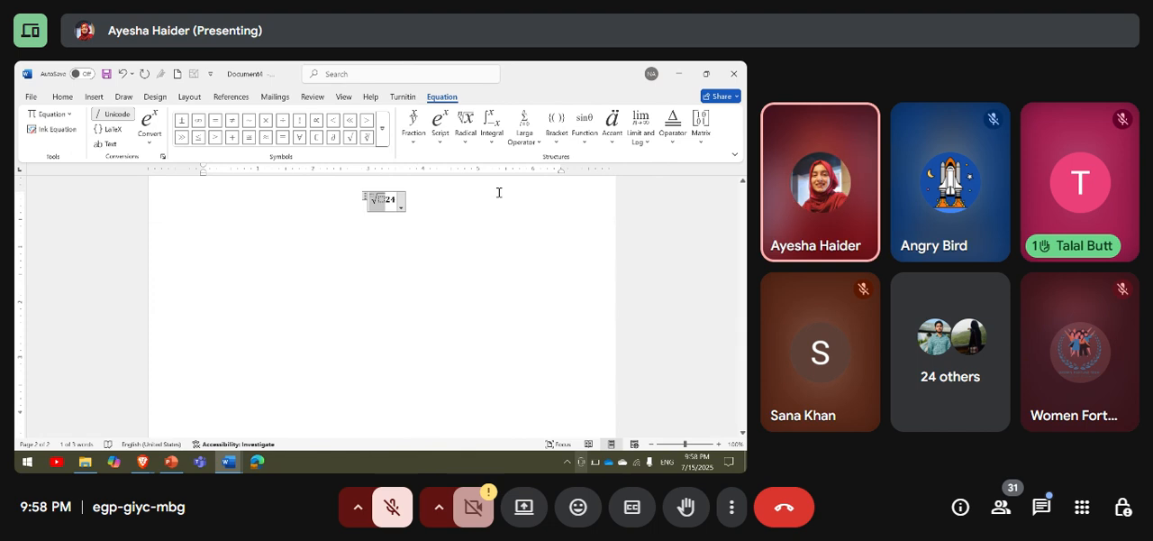
{"action": "right_click", "coordinate": [405, 211]}
{"action": "left_click", "coordinate": [386, 205]}
{"action": "left_click", "coordinate": [388, 199]}
{"action": "left_click", "coordinate": [392, 200]}
{"action": "key", "text": "BackSpace"}
{"action": "key", "text": "BackSpace"}
{"action": "key", "text": "BackSpace"}
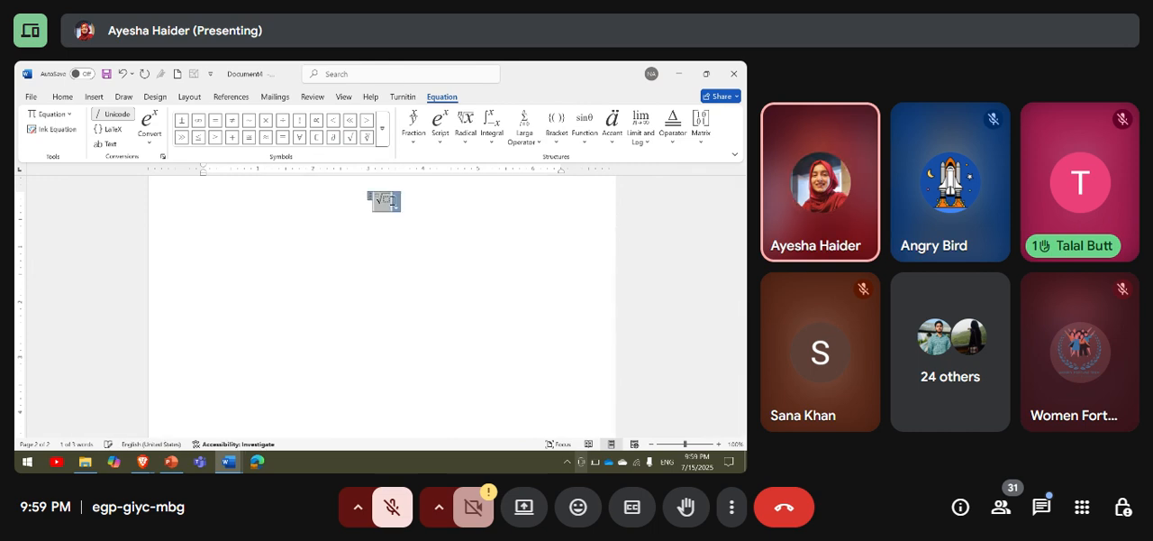
Fill the radical in the second page's equation with 24 under the root and 3 as its degree.
{"action": "left_click", "coordinate": [389, 200]}
{"action": "type", "text": "21"}
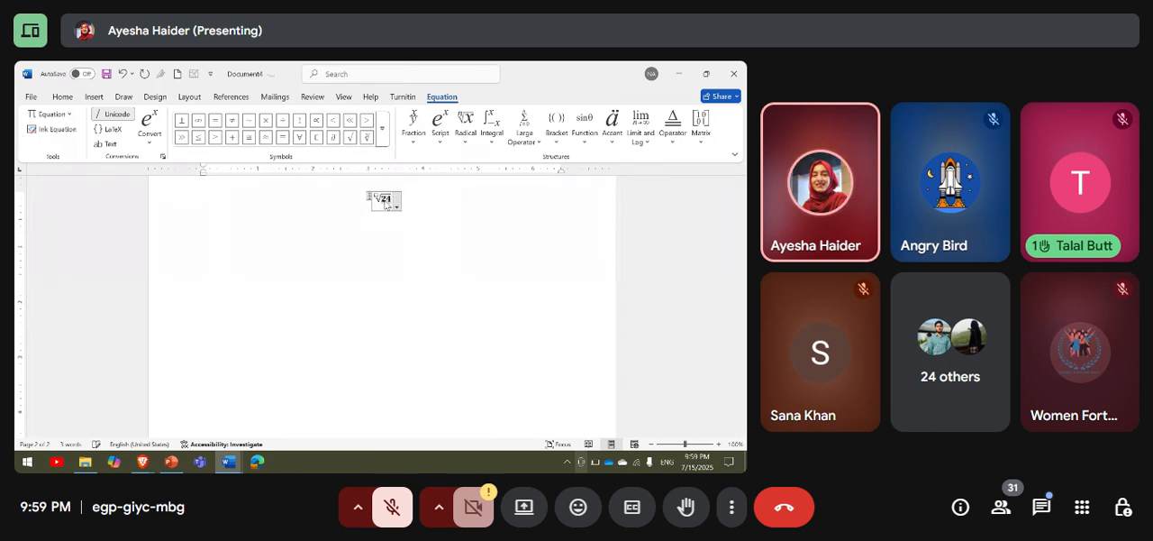
{"action": "left_click", "coordinate": [375, 195]}
{"action": "type", "text": "3"}
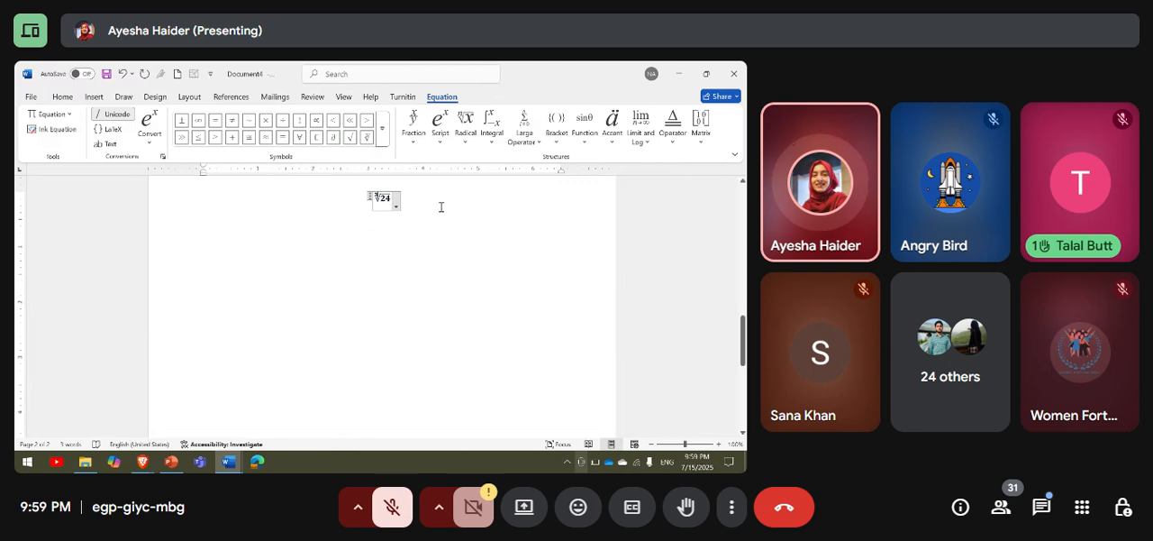
{"action": "left_click", "coordinate": [405, 204]}
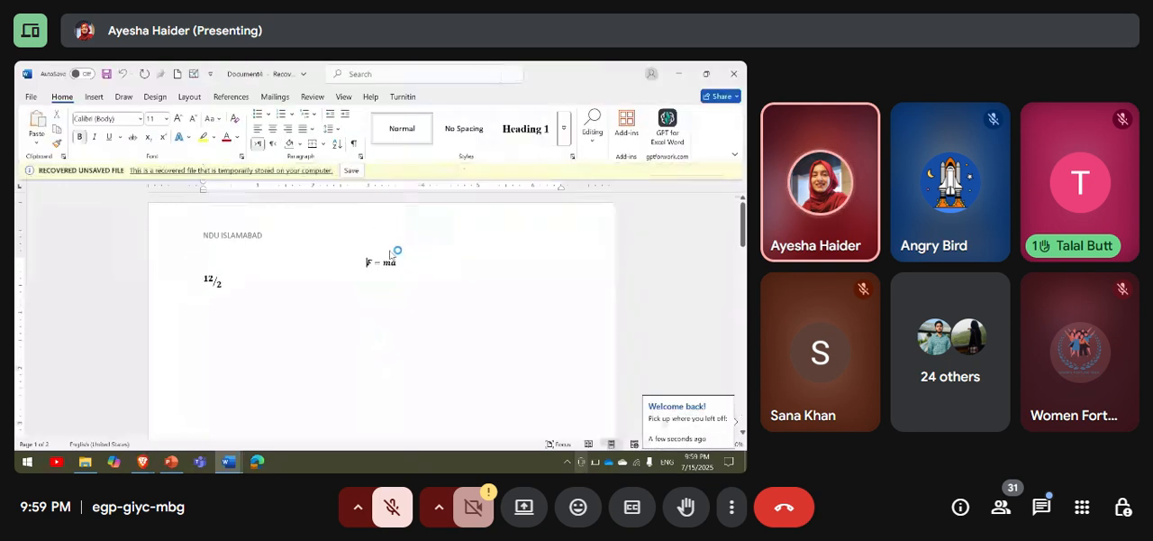
Save the recovered document as F in the OneDrive - Higher Education Commission location.
{"action": "left_click", "coordinate": [351, 170]}
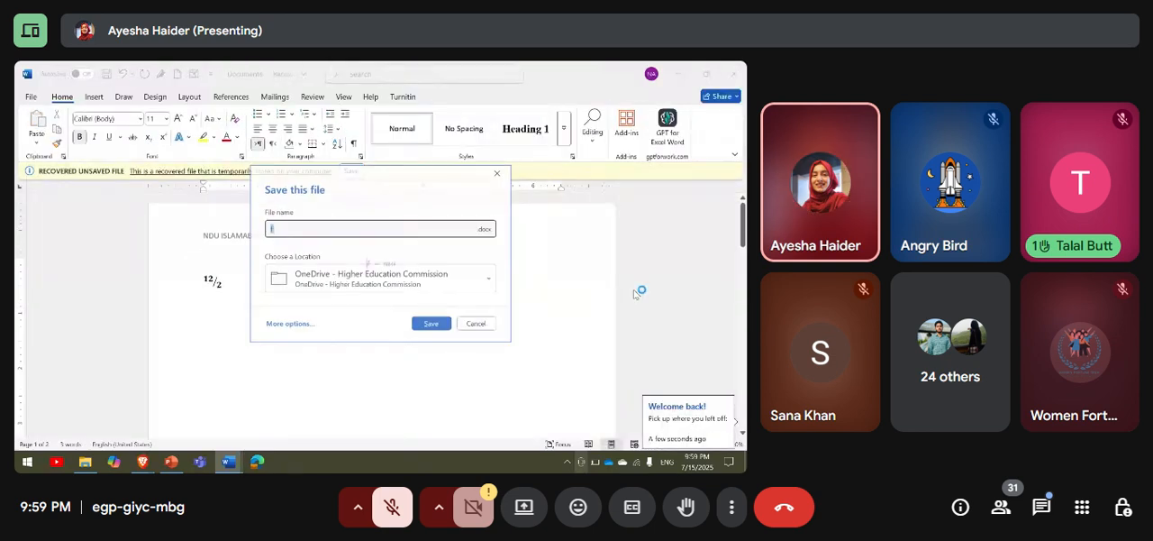
{"action": "left_click", "coordinate": [433, 324]}
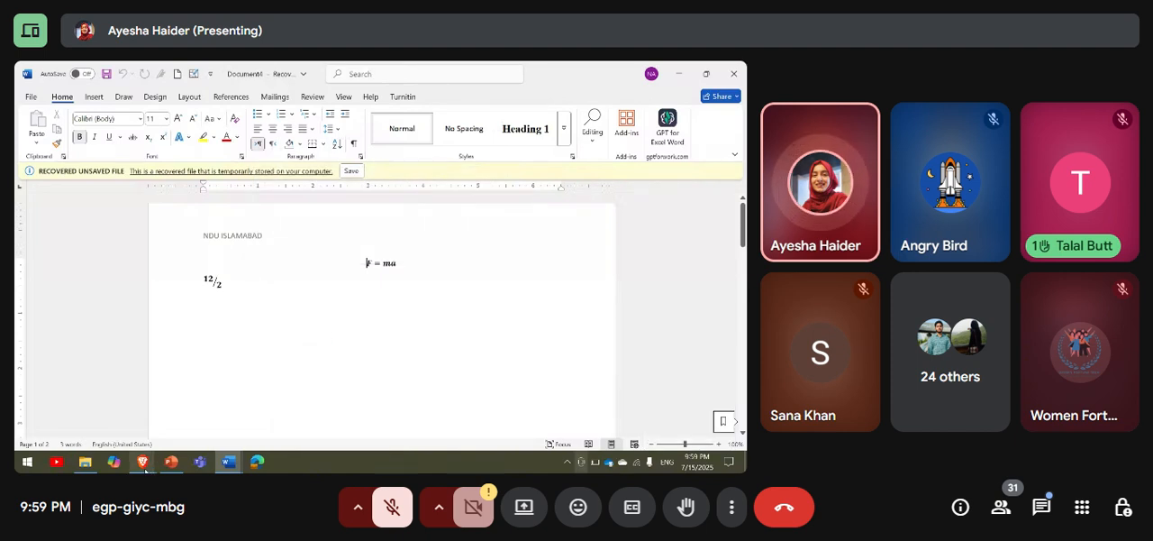
Switch between the Google Meet call and the saved Word document to check both, ending on the Meet call.
{"action": "mouse_move", "coordinate": [144, 467]}
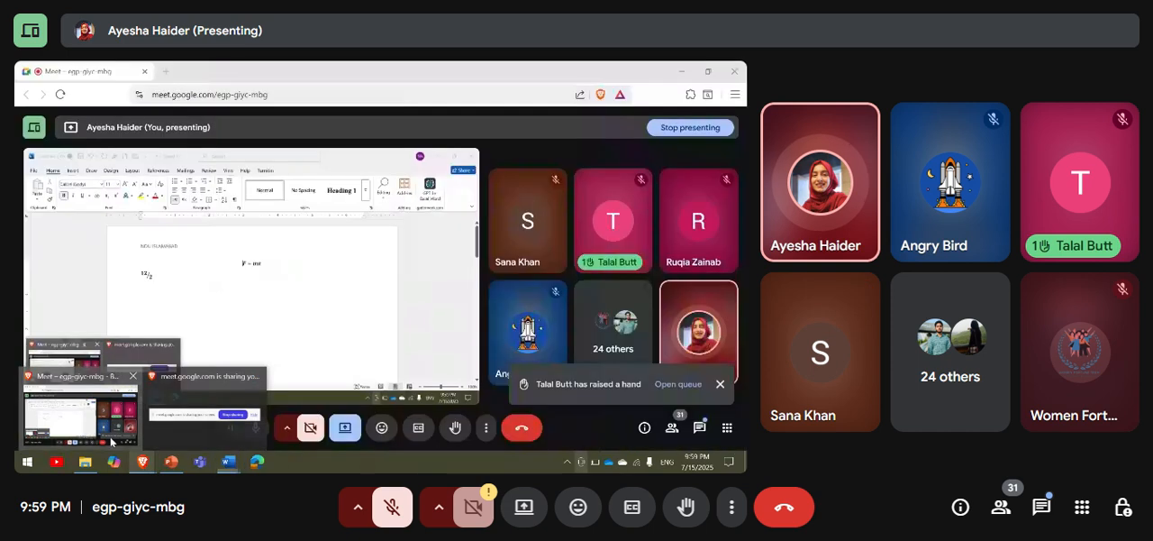
{"action": "left_click", "coordinate": [111, 441]}
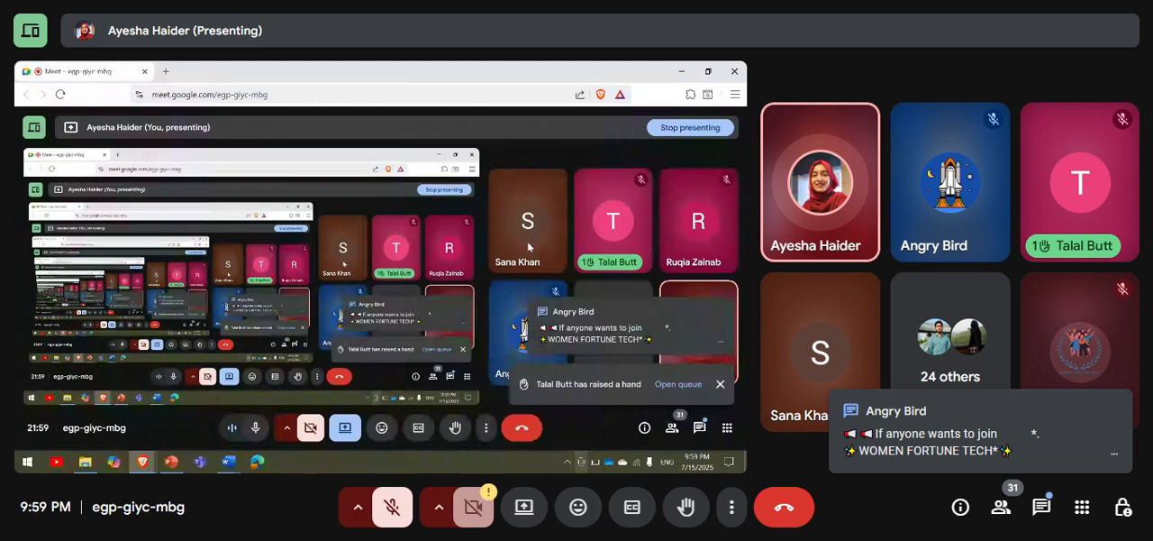
{"action": "mouse_move", "coordinate": [173, 466]}
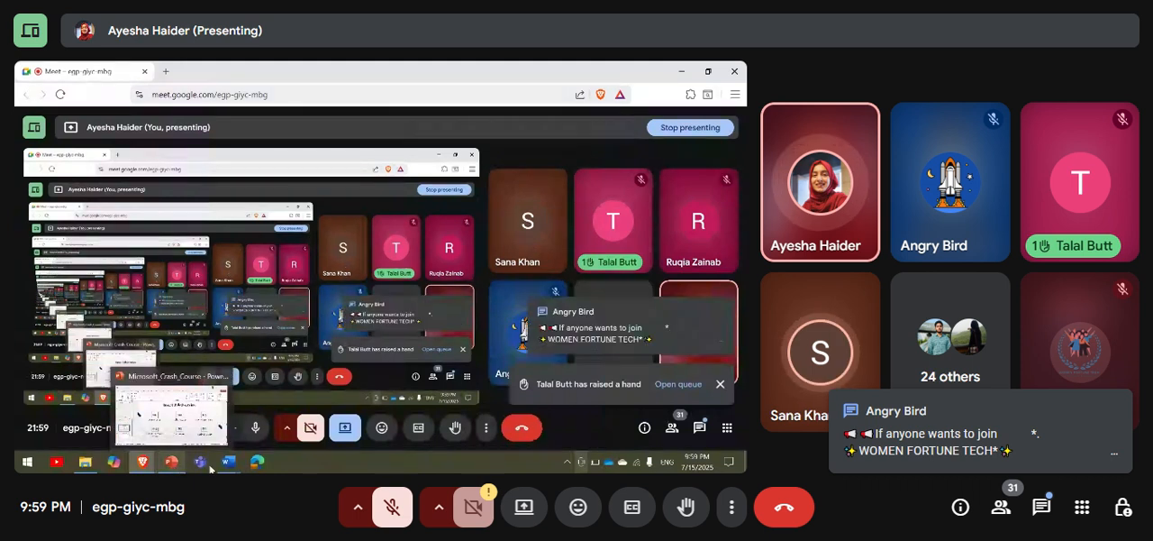
{"action": "mouse_move", "coordinate": [228, 461]}
{"action": "left_click", "coordinate": [200, 440]}
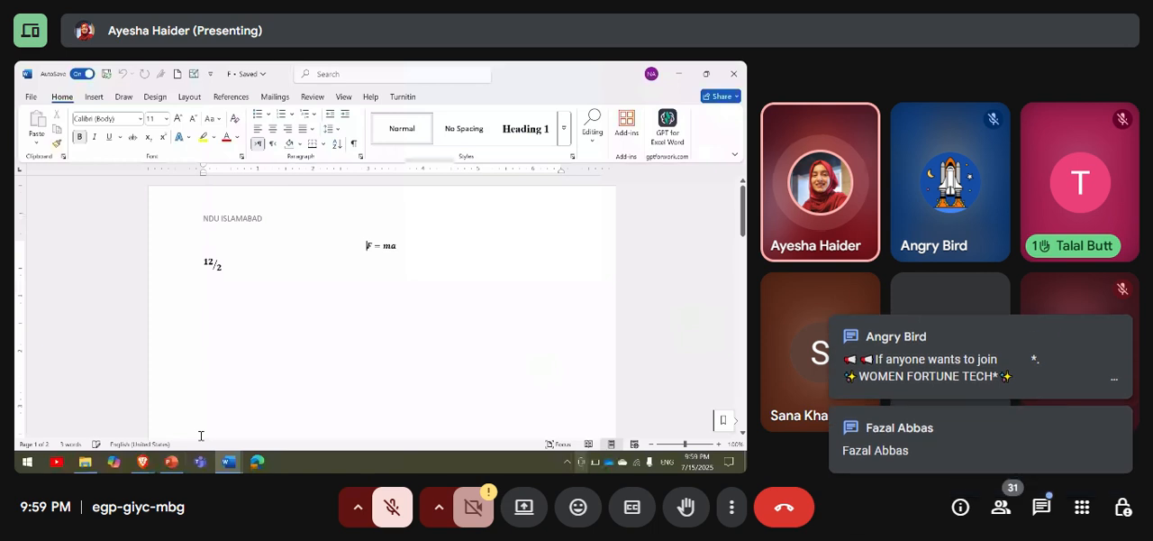
{"action": "mouse_move", "coordinate": [143, 461]}
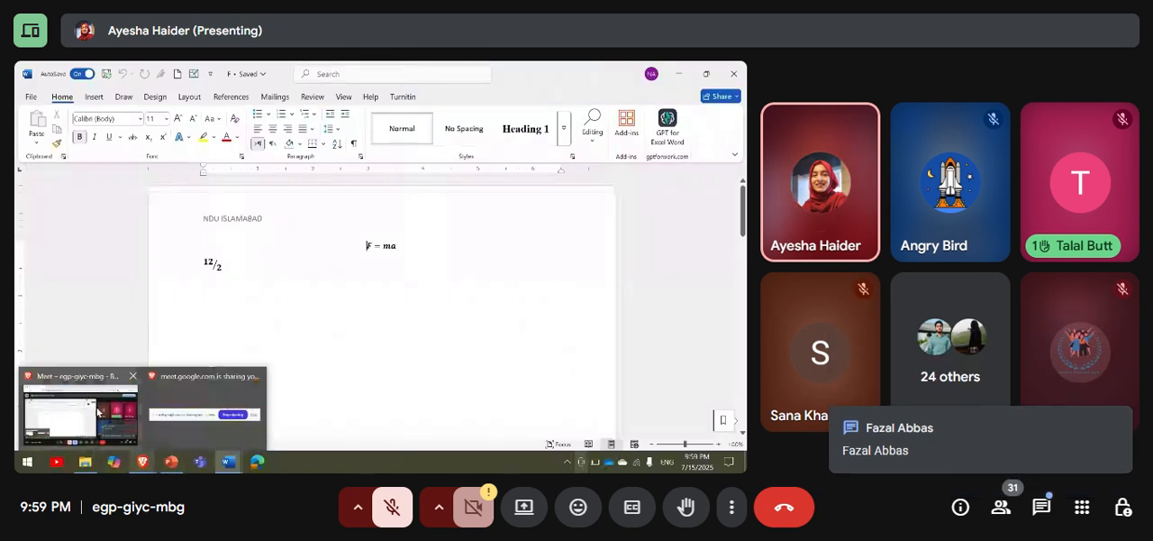
{"action": "left_click", "coordinate": [98, 411]}
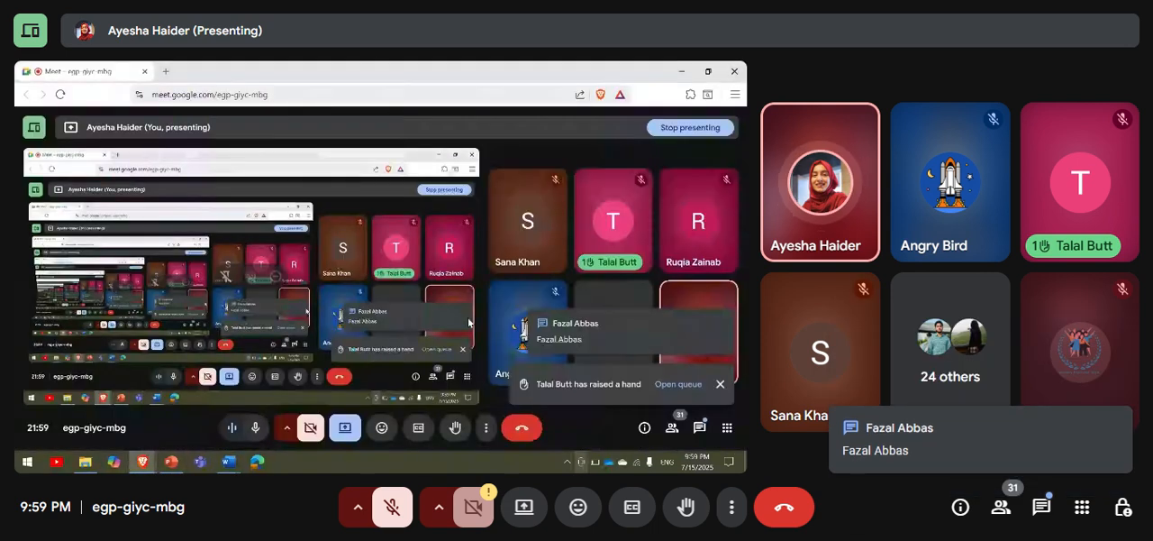